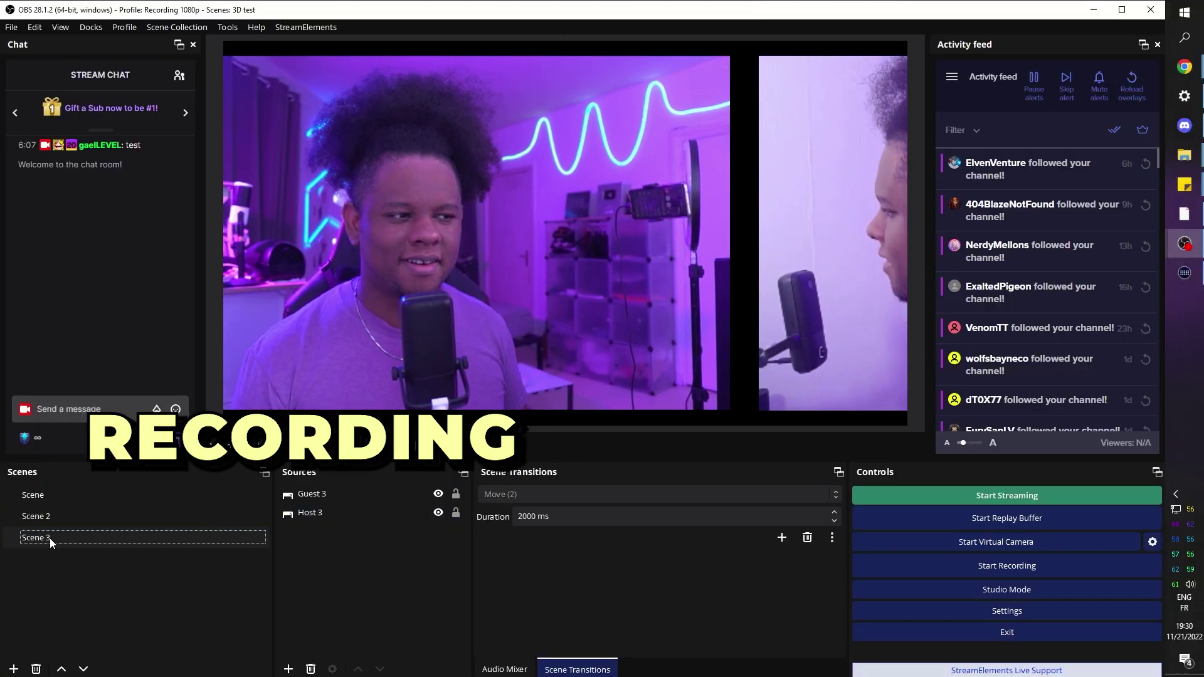
Switch to the scene named Scene to preview the animated scene change.
click(45, 501)
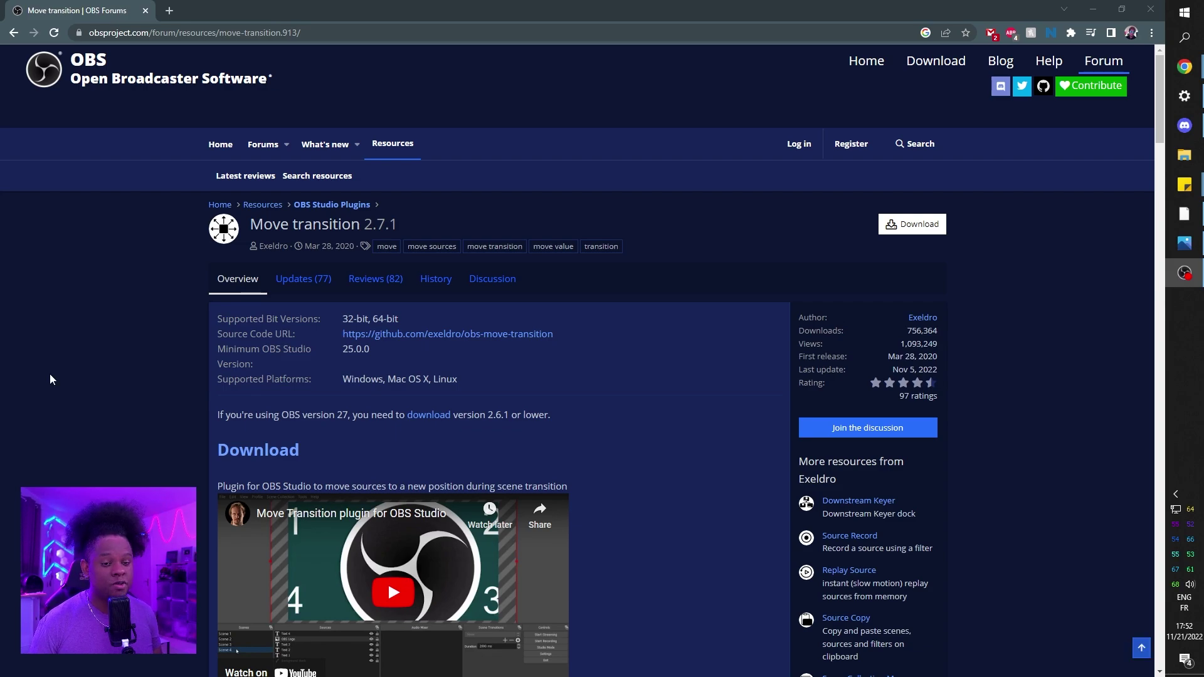
Review the Move transition plugin's overview on the OBS forum page, including its installation notes and properties, and open its updates list.
scroll(82, 405, down, 2)
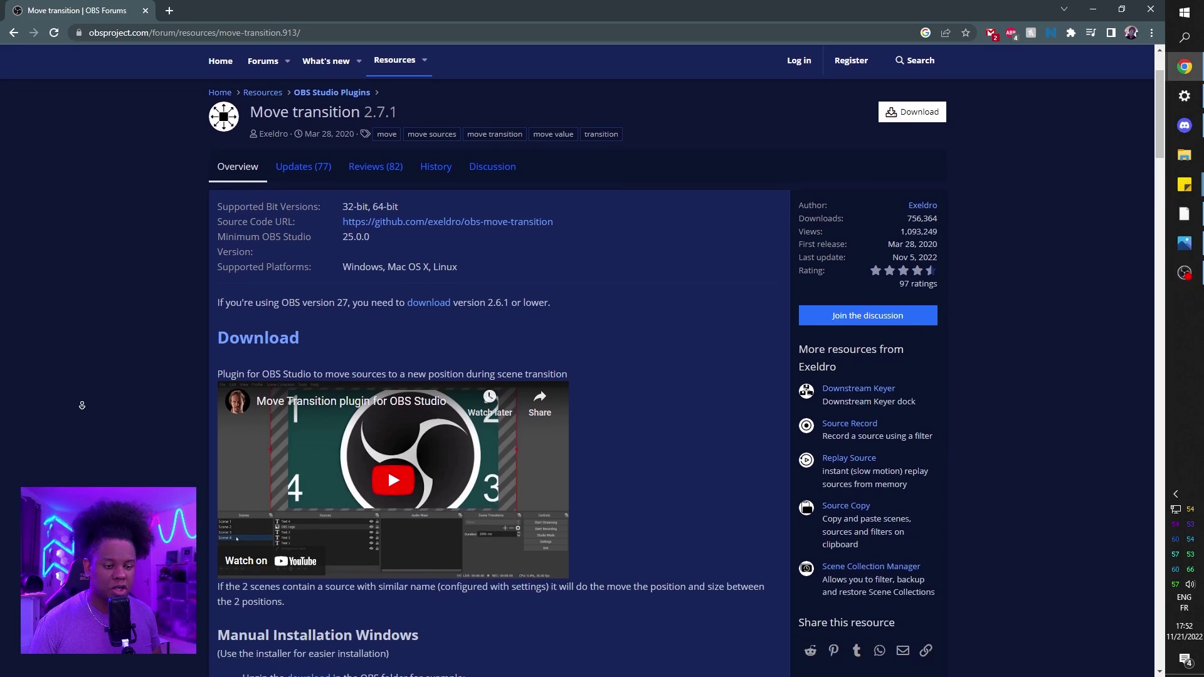
scroll(81, 406, down, 7)
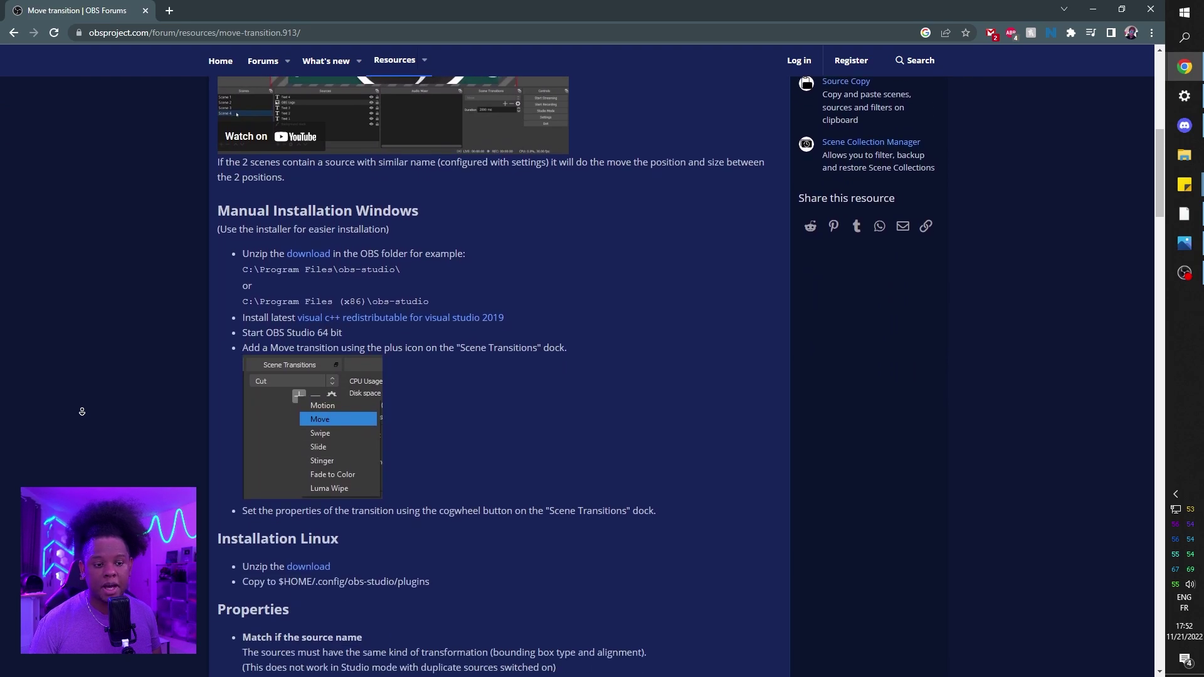
scroll(81, 412, down, 9)
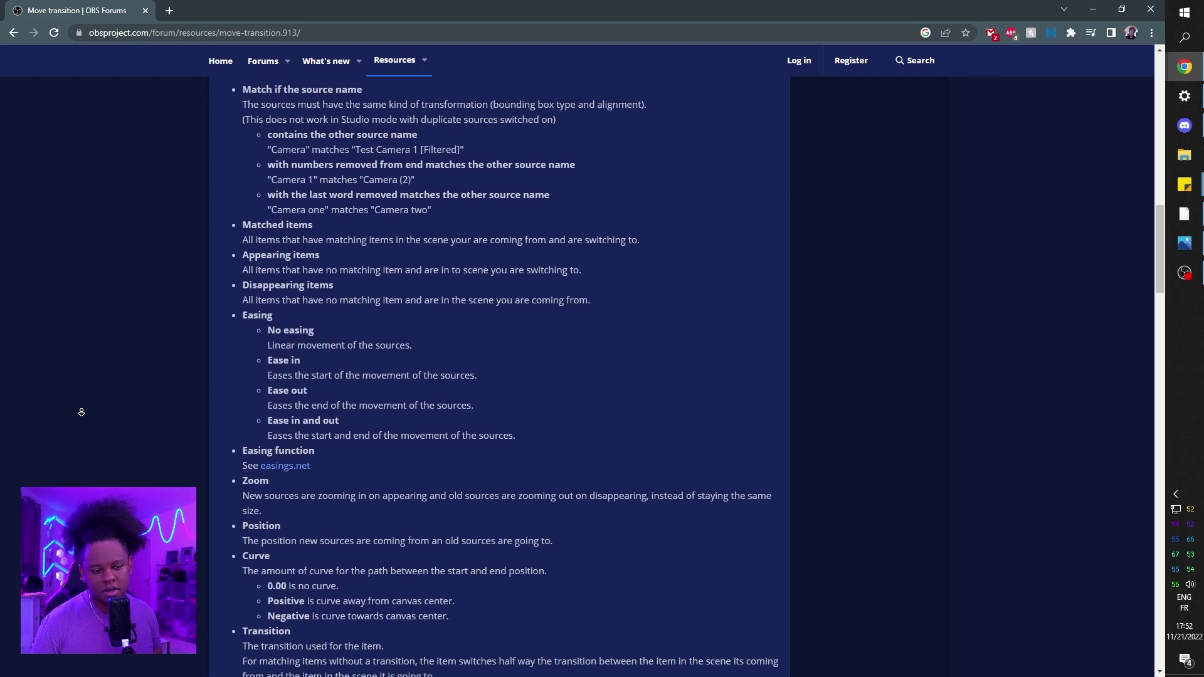
scroll(80, 412, down, 7)
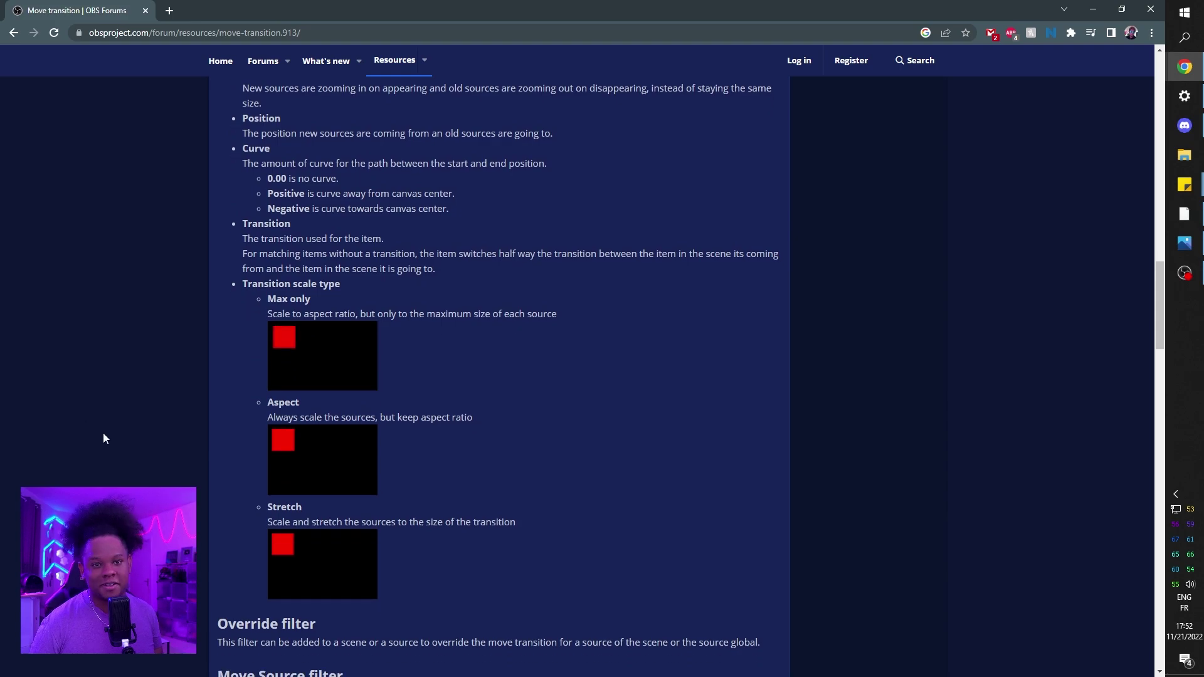
scroll(105, 435, up, 20)
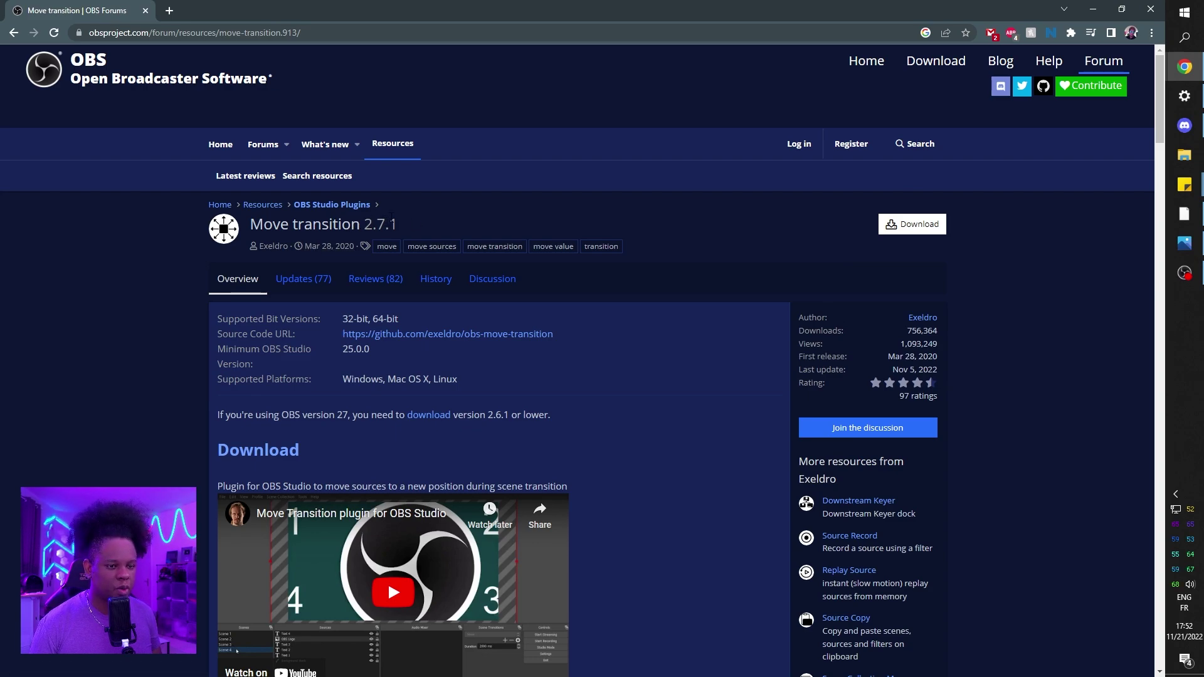
click(293, 279)
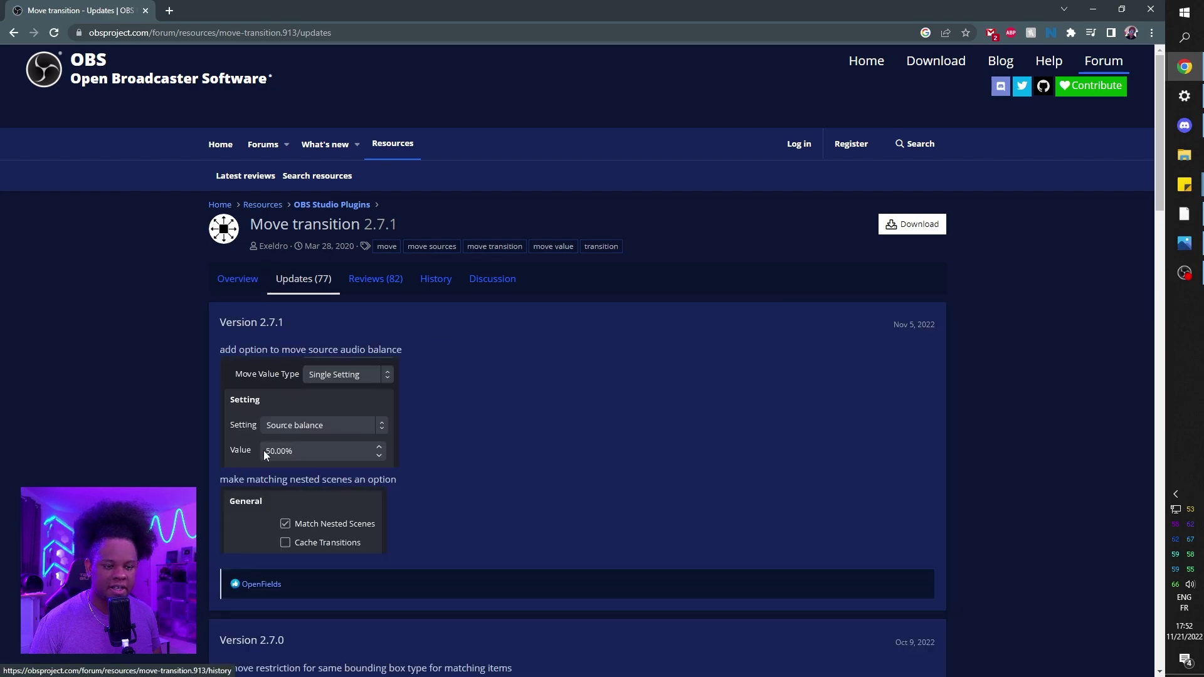
Download the Windows installer archive move-transition-2.7.1-windows-installer.zip from the plugin page.
click(912, 225)
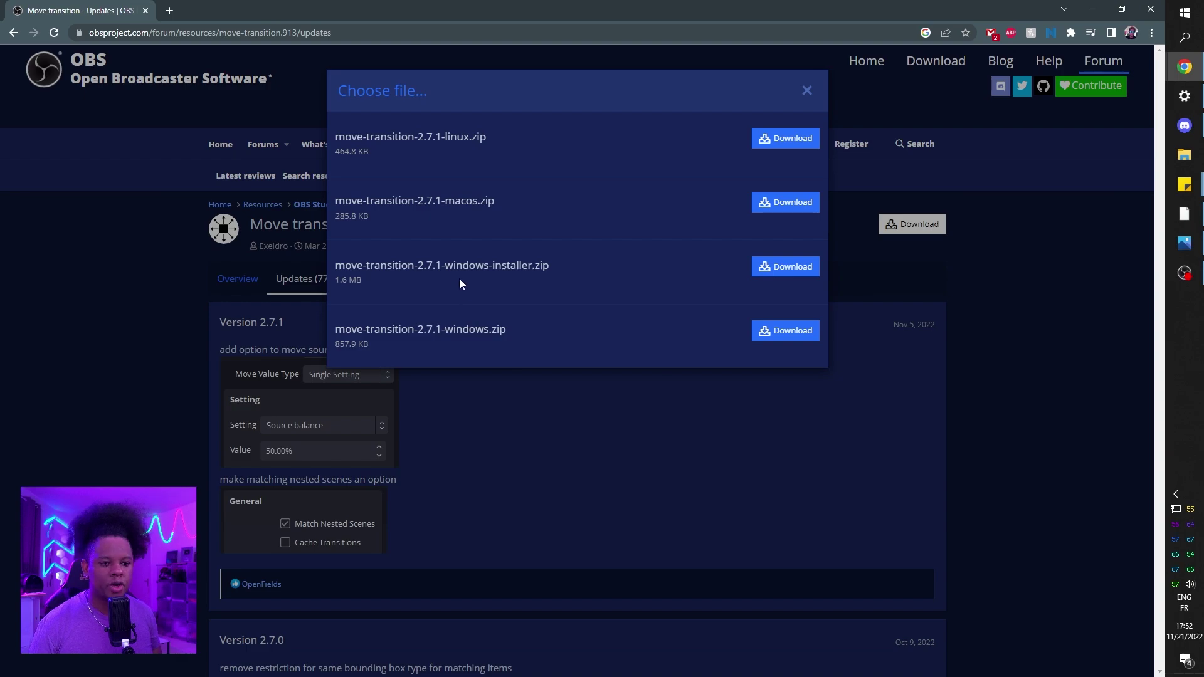
click(797, 270)
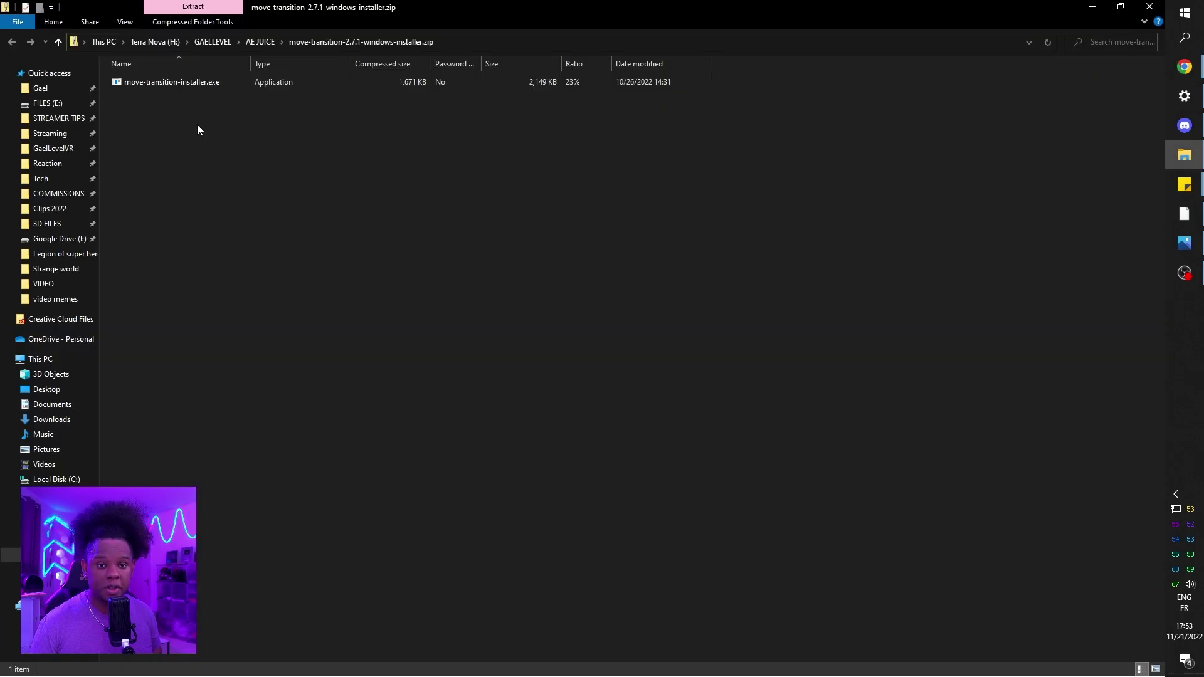
Launch move-transition-installer.exe from the downloaded archive and allow it to run despite the SmartScreen block.
click(182, 82)
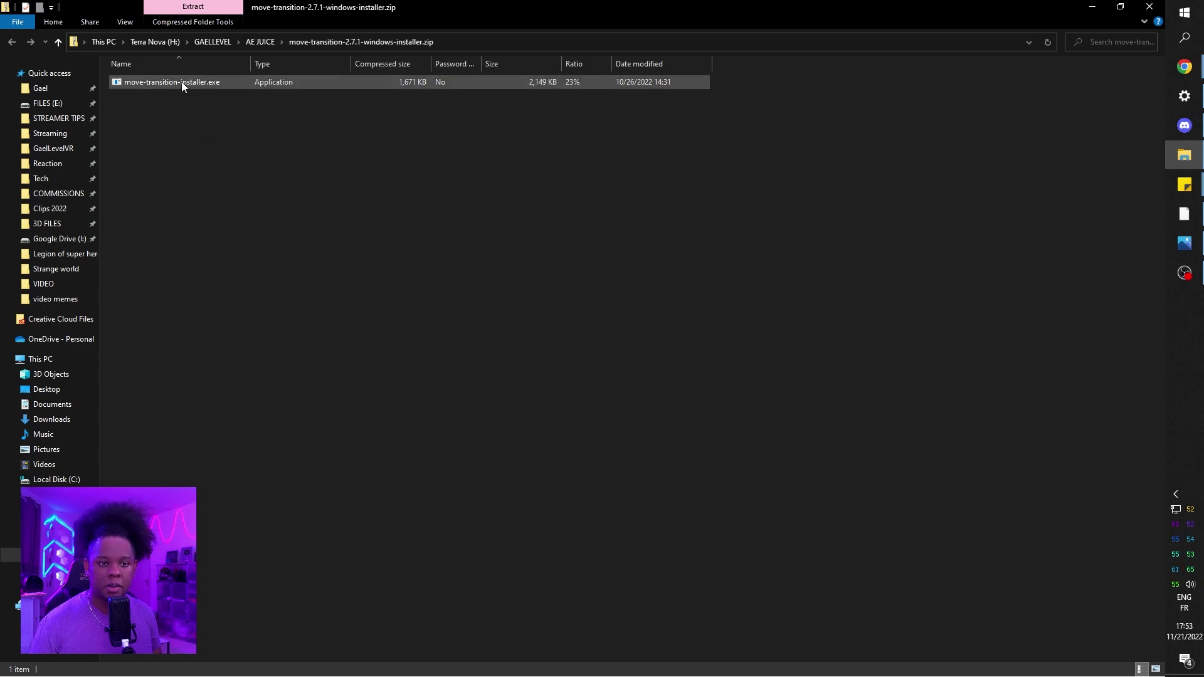
key(Return)
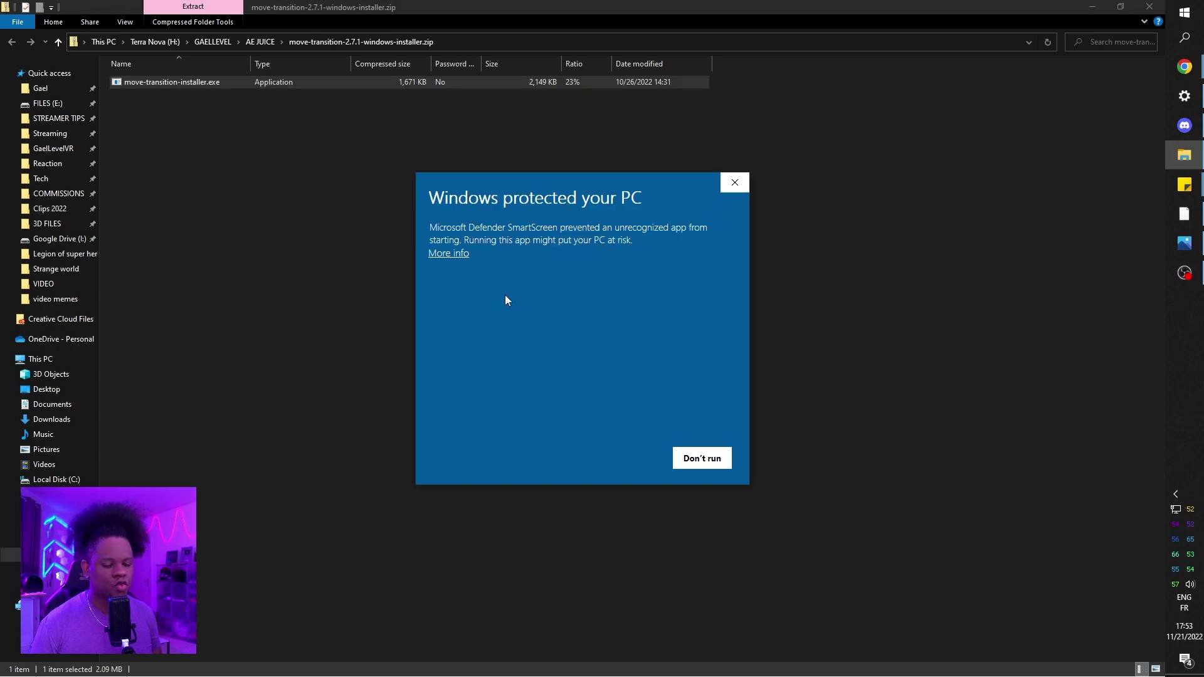
click(462, 254)
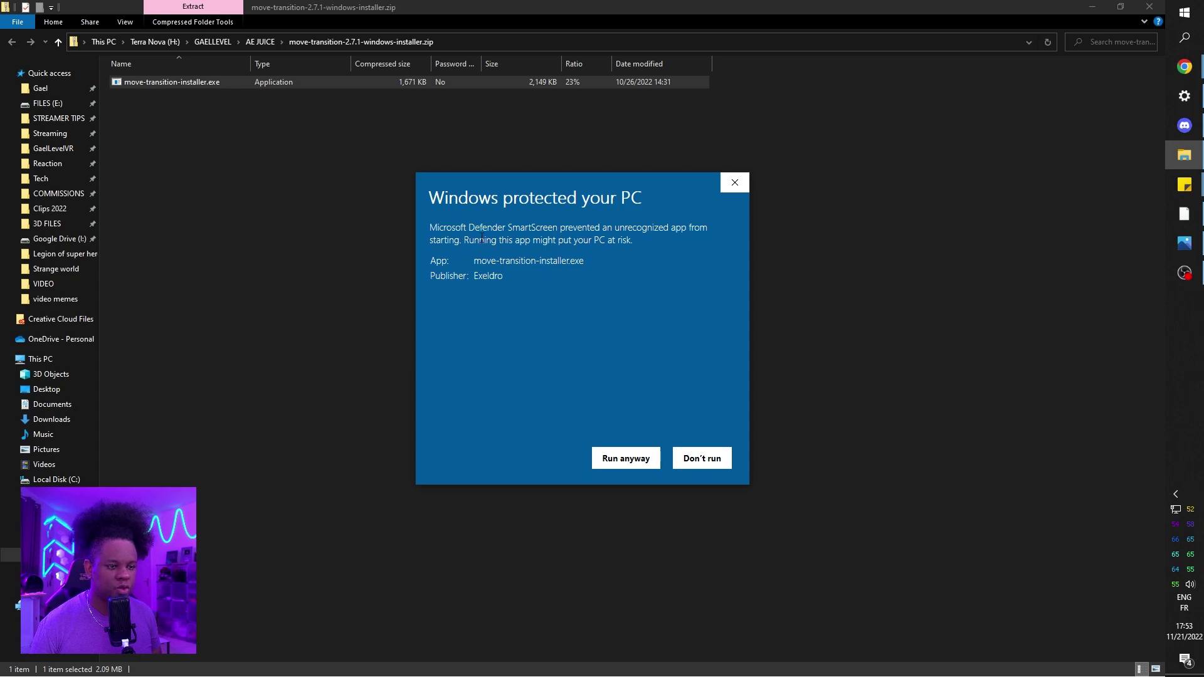
click(619, 460)
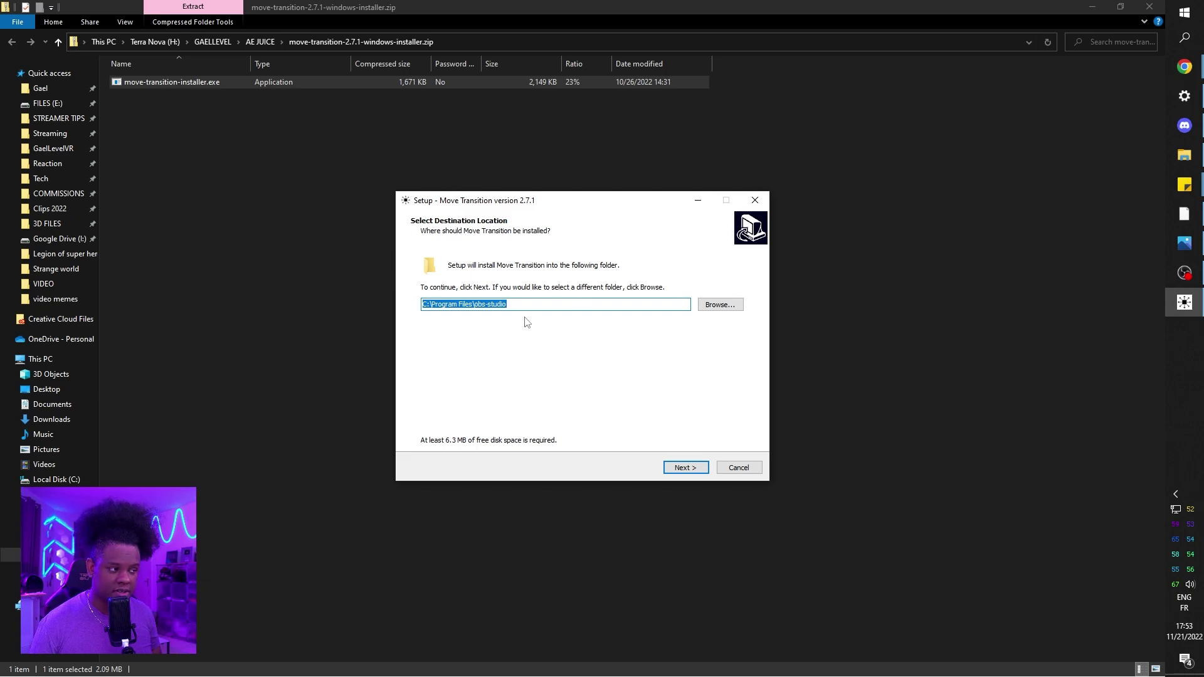
Check the obs-studio folder in Program Files on Local Disk (C:), and return to the Move Transition setup.
click(738, 204)
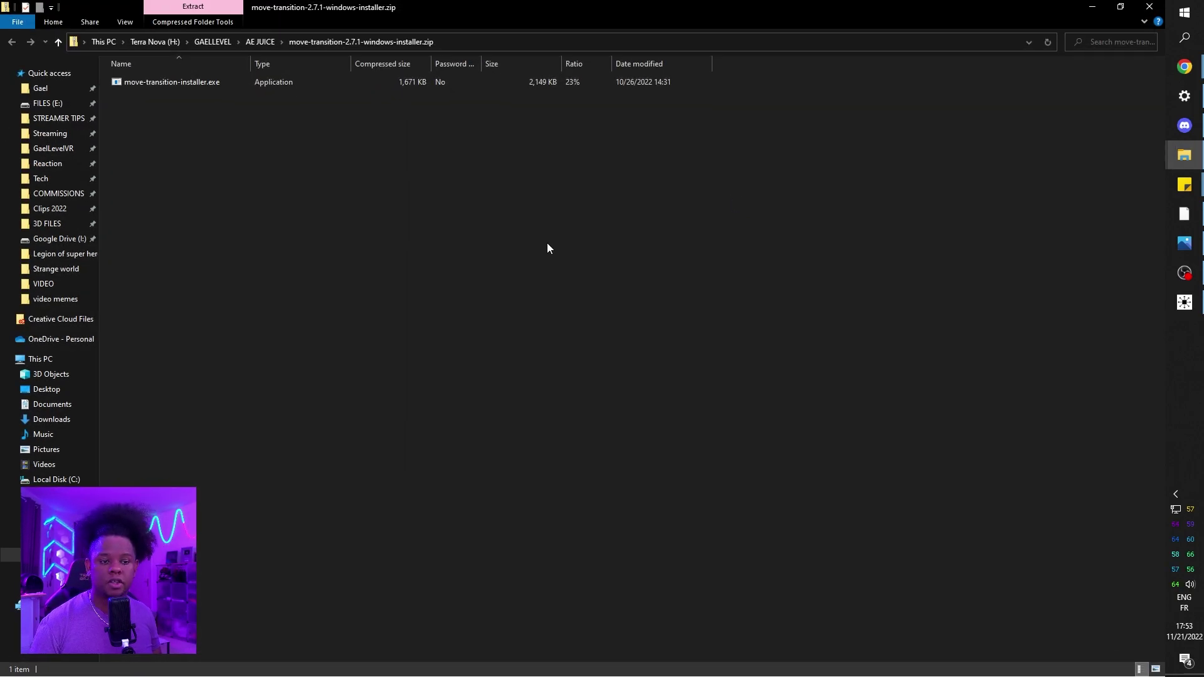
click(56, 480)
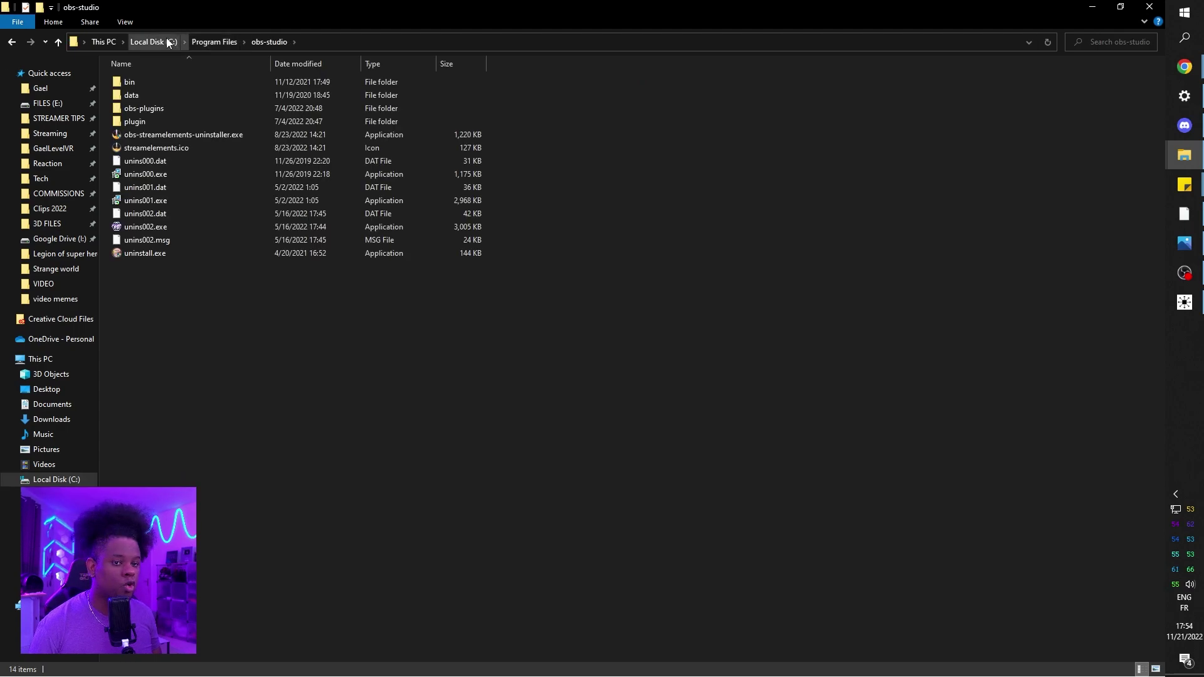
click(1176, 304)
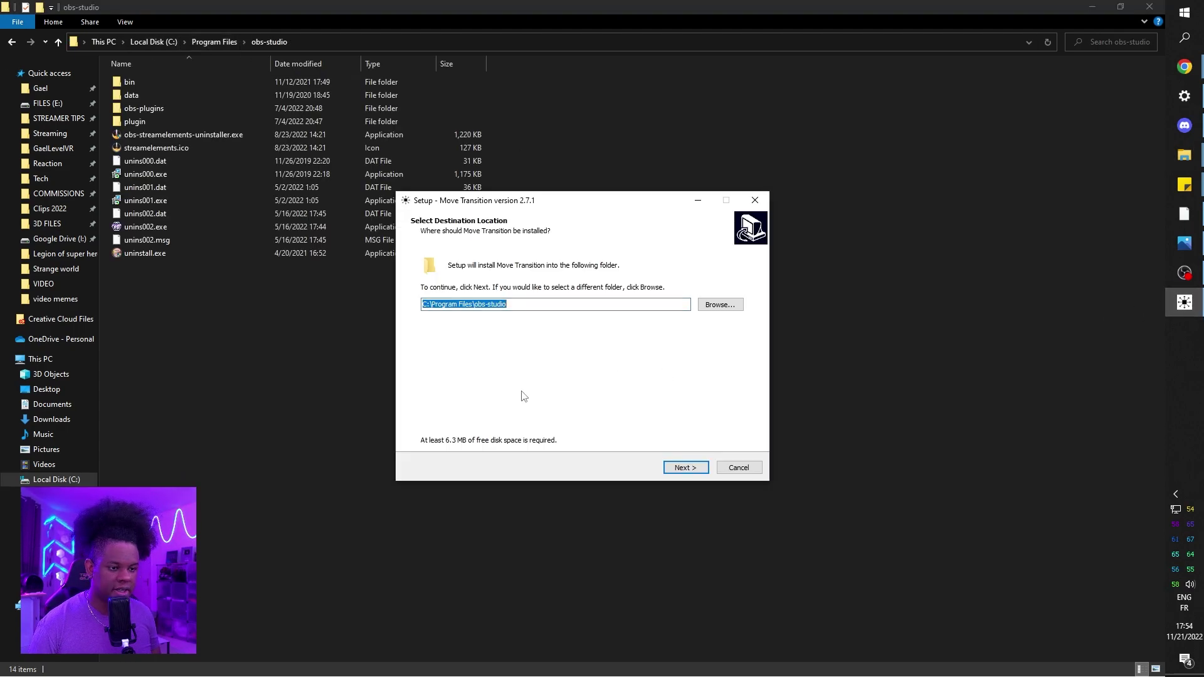
Install Move Transition into C:\Program Files\obs-studio with the default Start Menu folder and finish the setup.
click(684, 469)
click(683, 468)
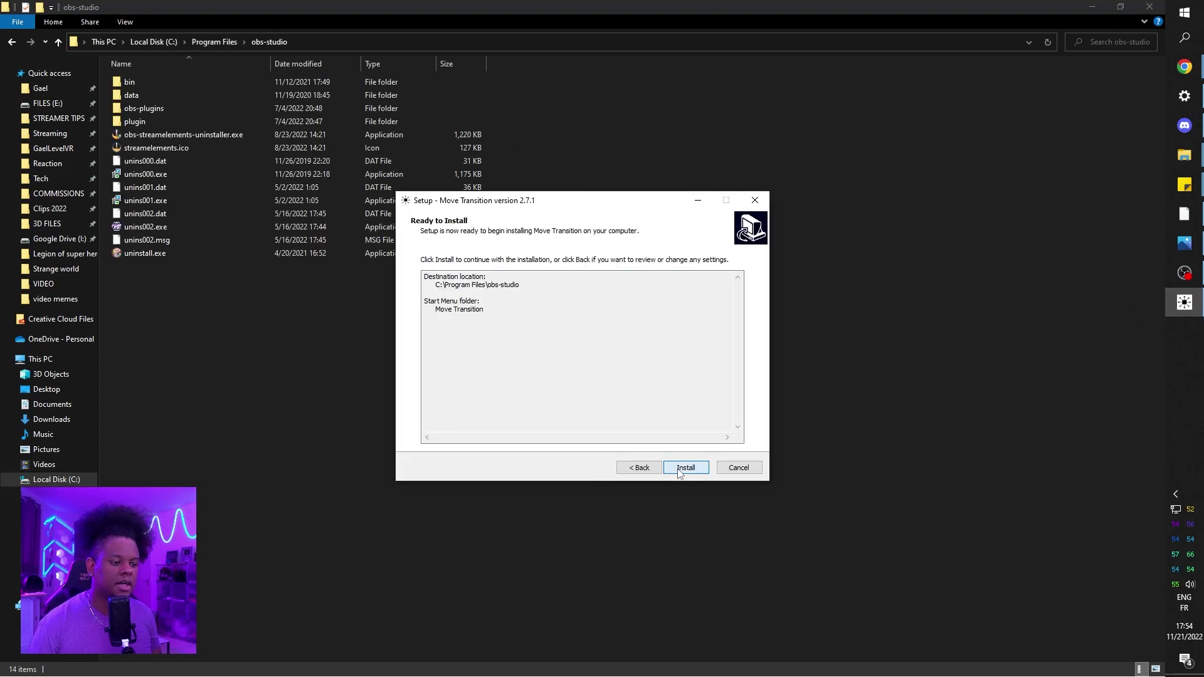
click(679, 470)
click(685, 467)
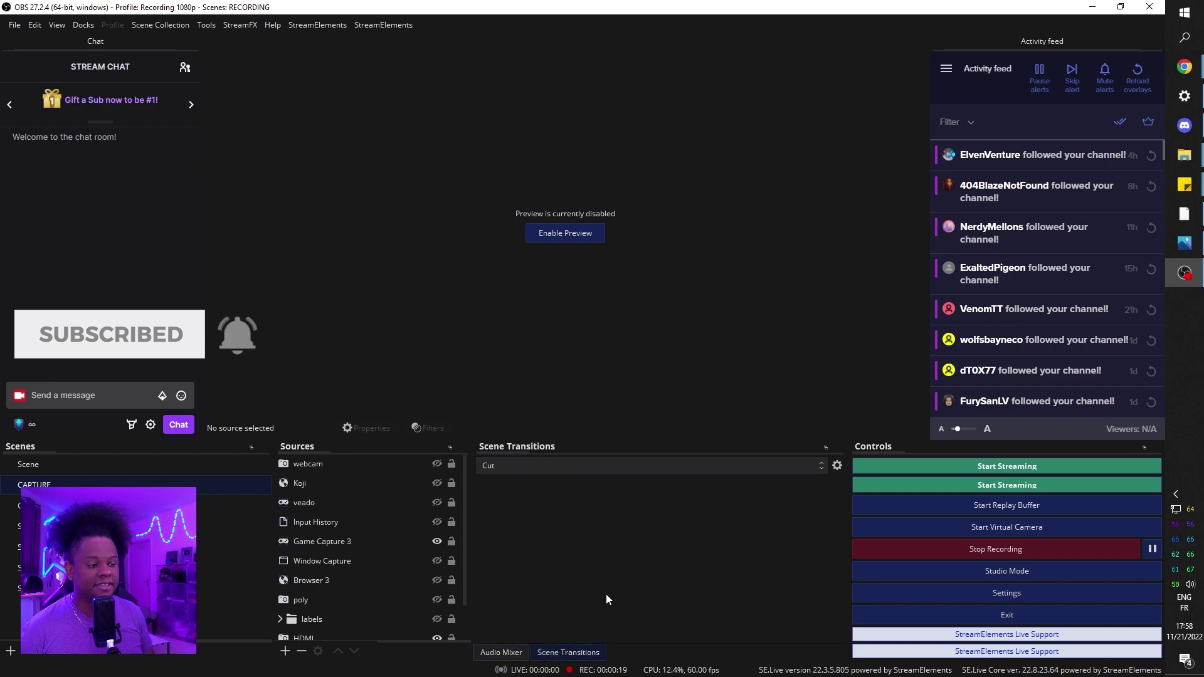
Open the list of available scene transitions in OBS.
click(815, 467)
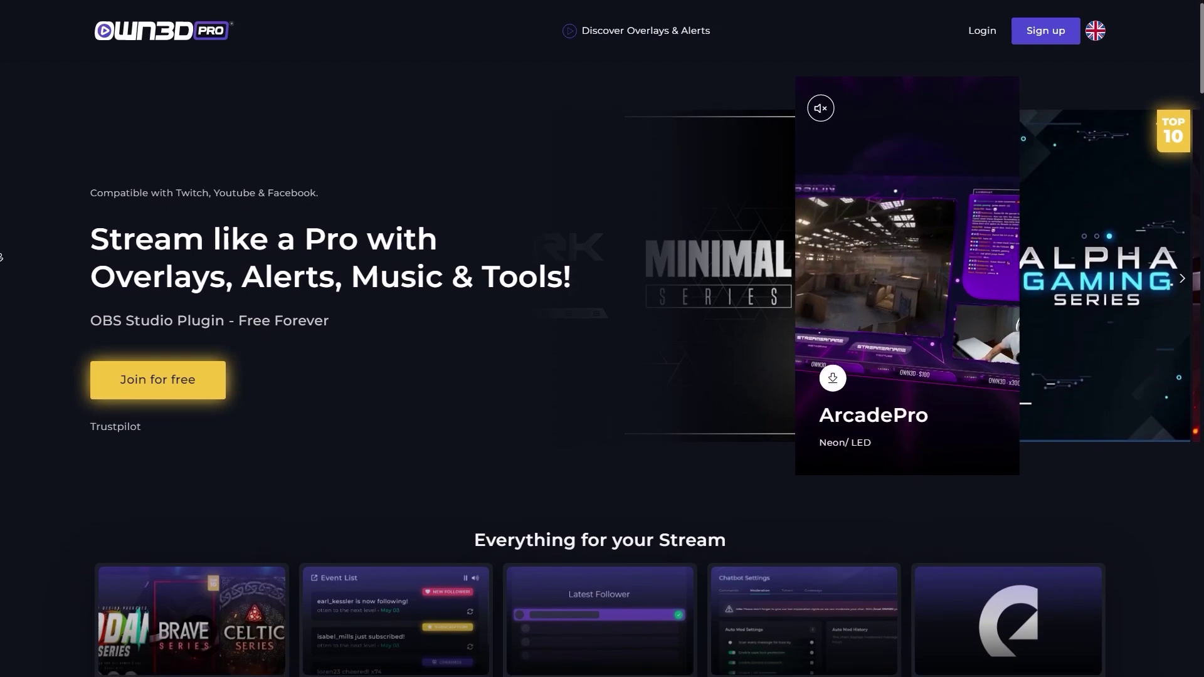
Look through the OWN3D Pro website's stream features, overlay collections and partners.
scroll(2, 257, down, 1)
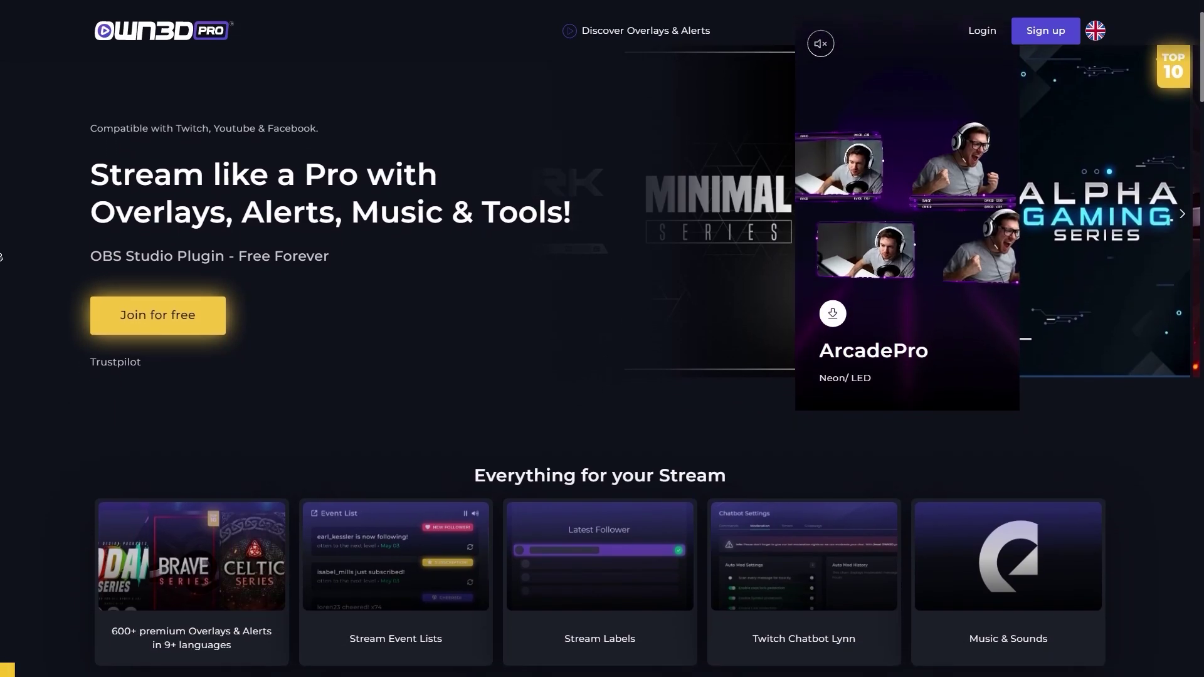
scroll(1, 257, down, 1)
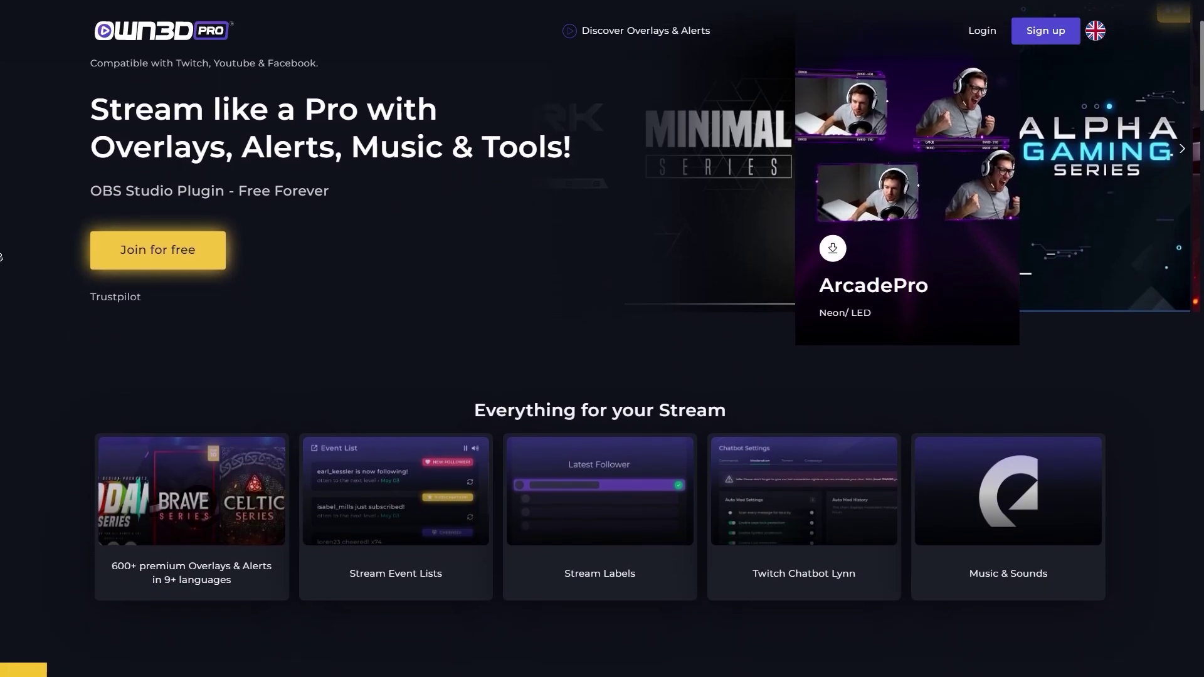
scroll(1, 257, down, 1)
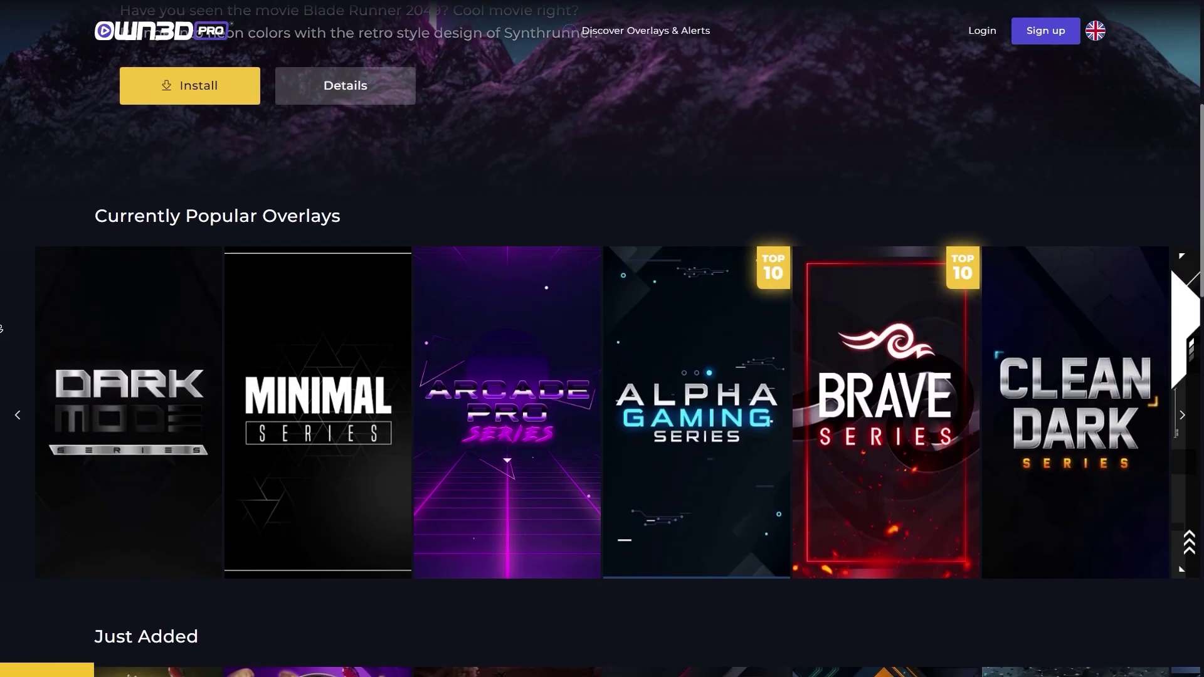
scroll(1, 328, down, 1)
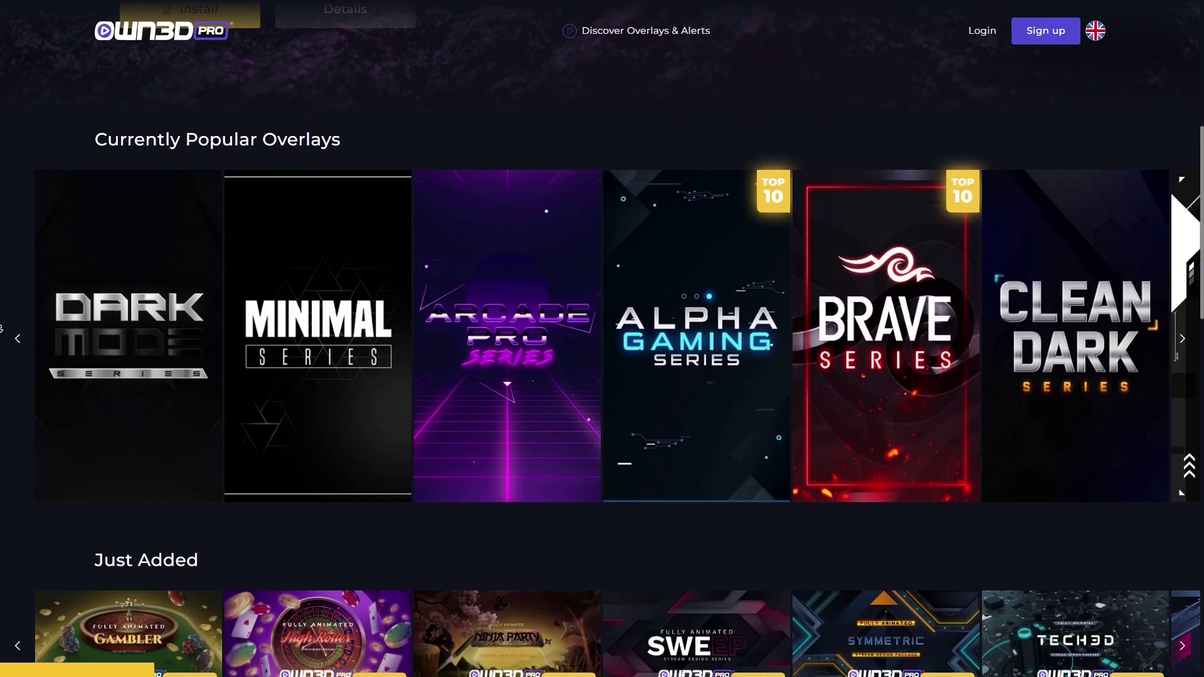
scroll(2, 327, down, 4)
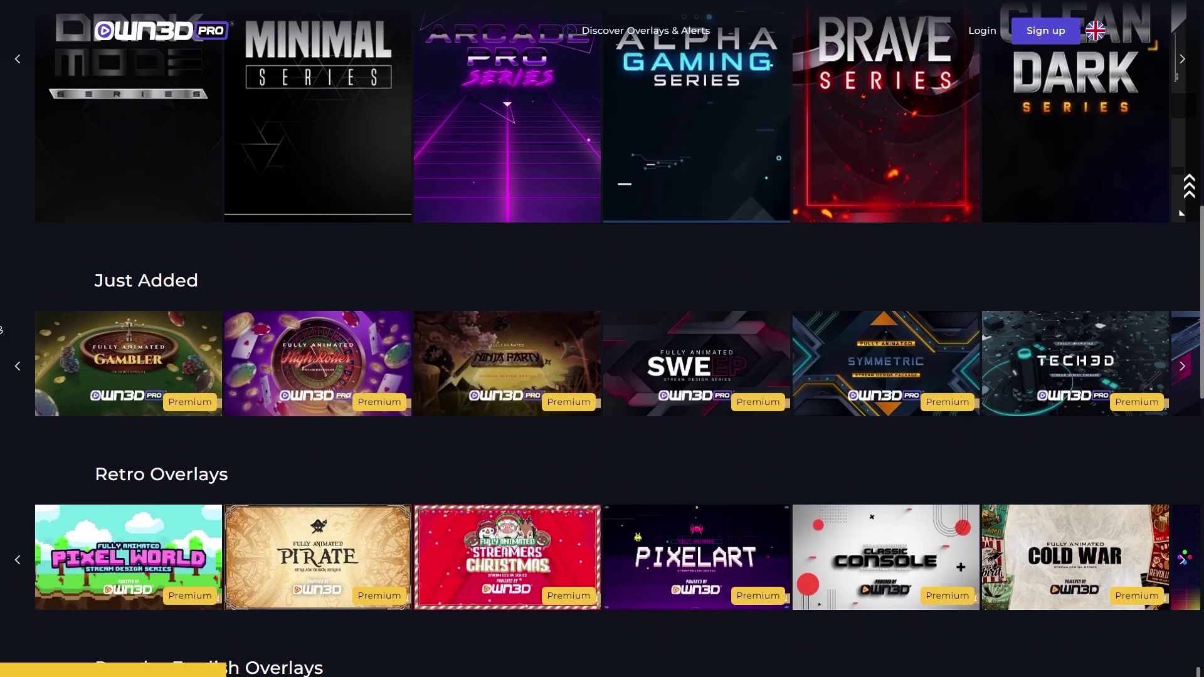
scroll(1, 329, down, 2)
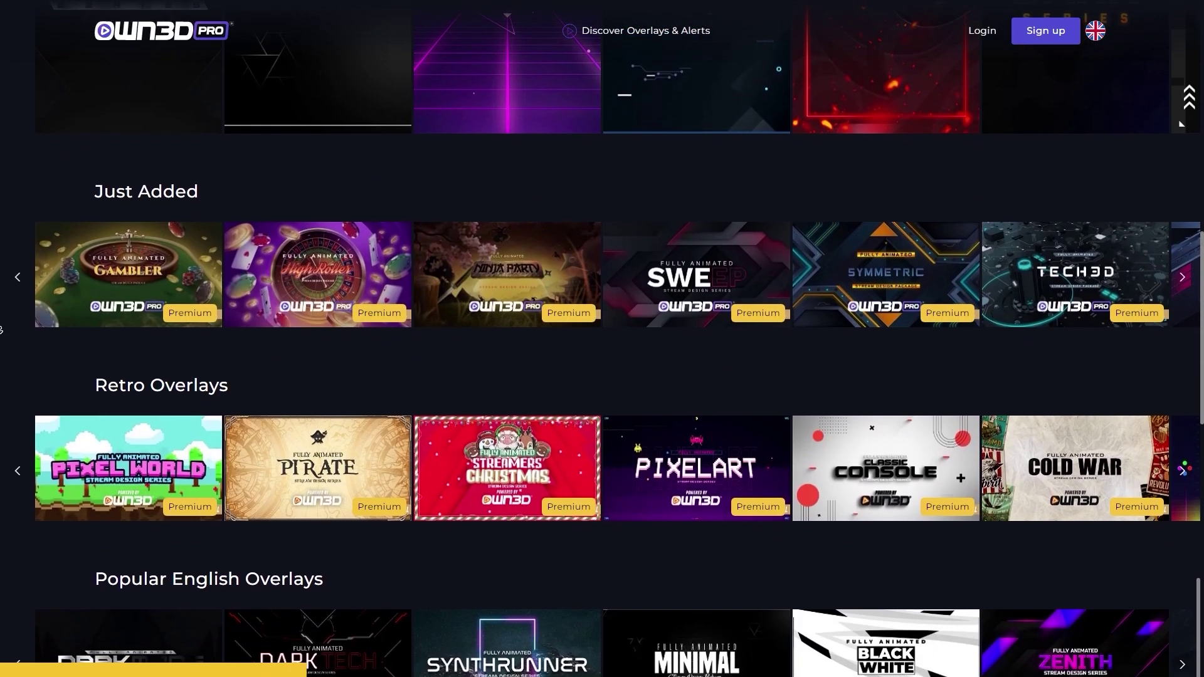
scroll(1, 329, down, 6)
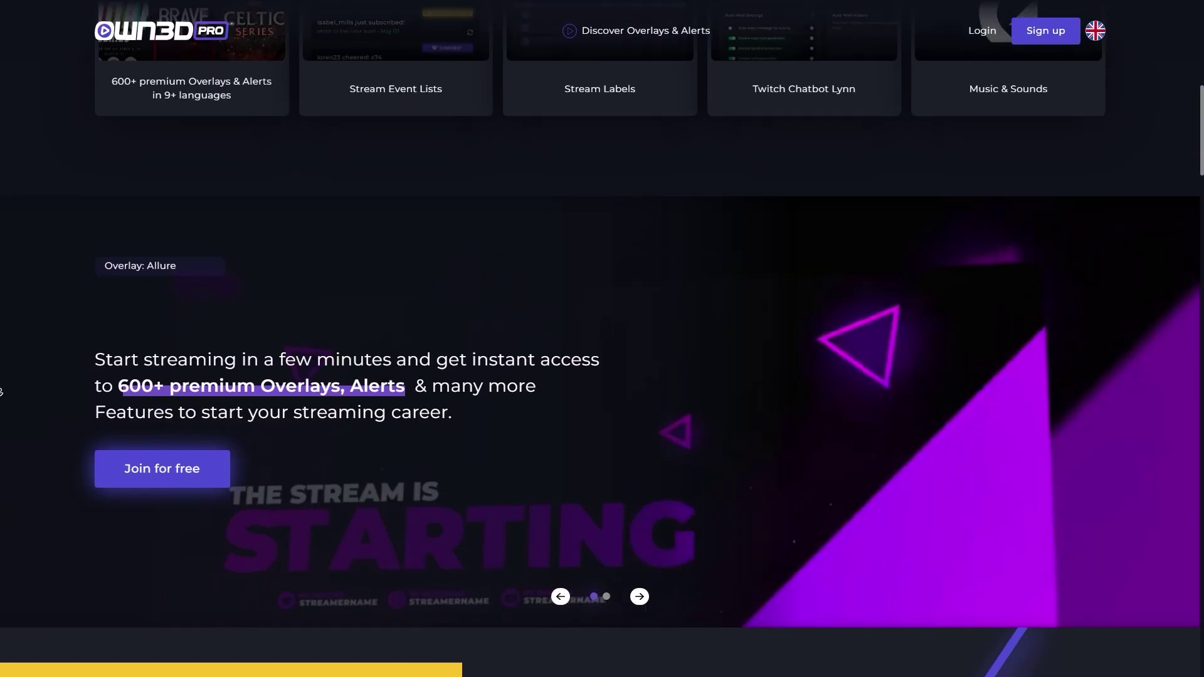
scroll(1, 382, down, 2)
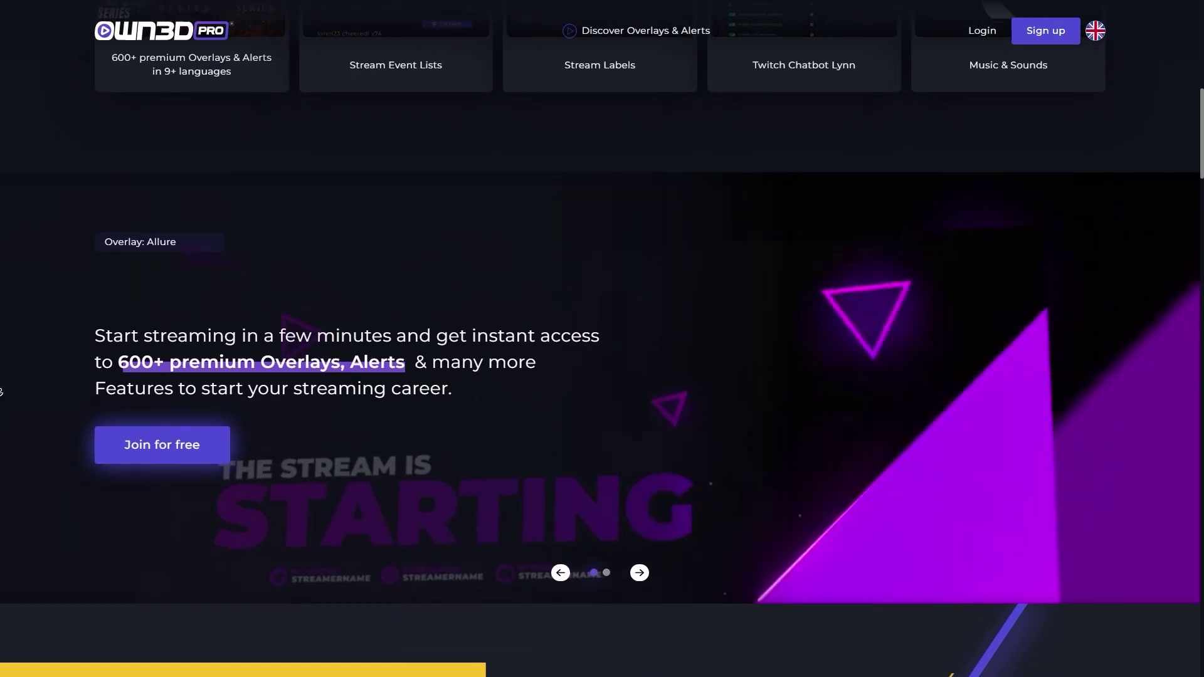
scroll(1, 392, down, 2)
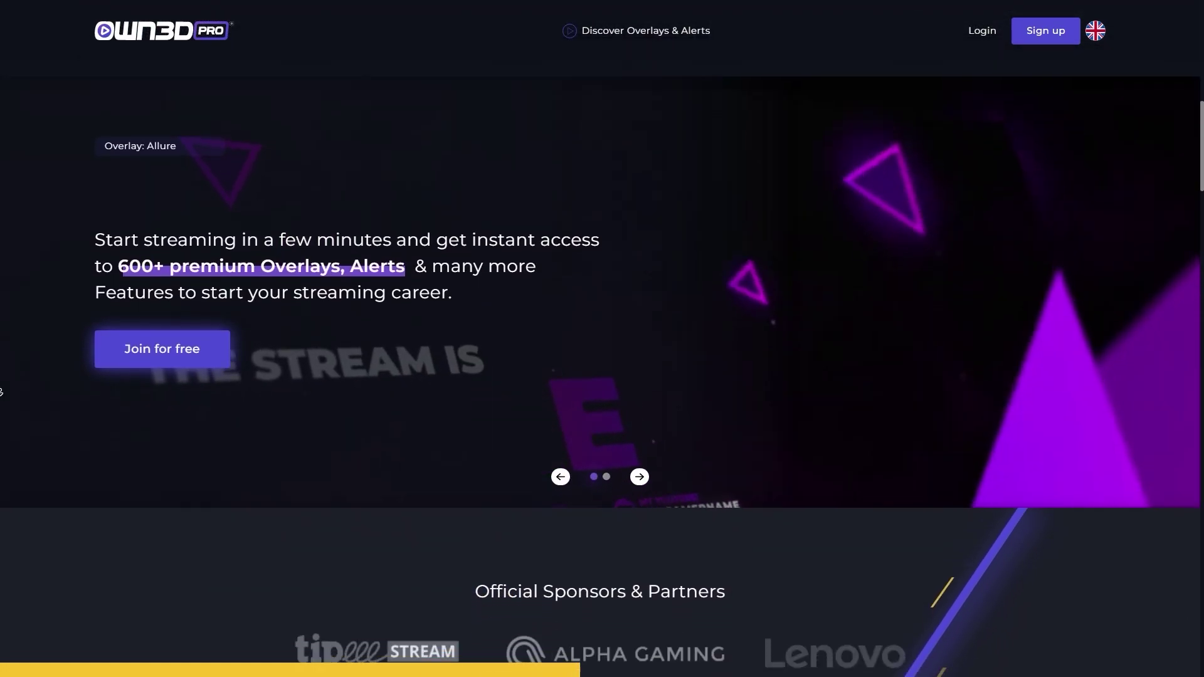
scroll(1, 392, down, 1)
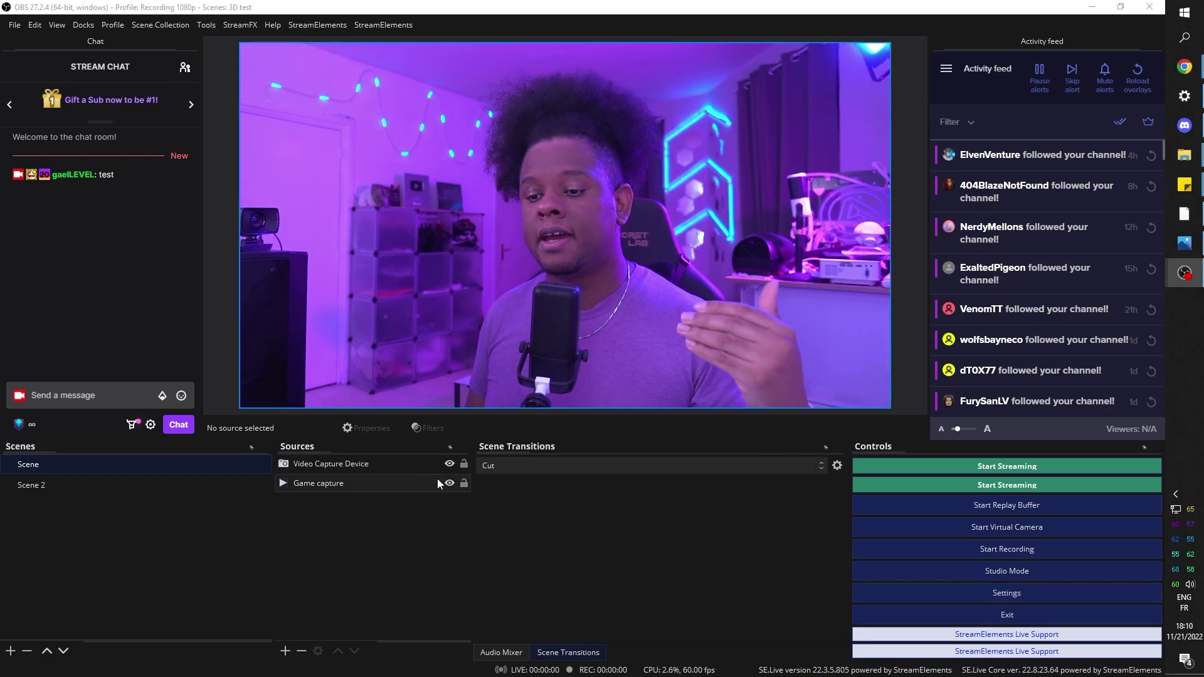
Temporarily hide the Video Capture Device in the first scene to view the game capture beneath it, and show it again.
click(449, 466)
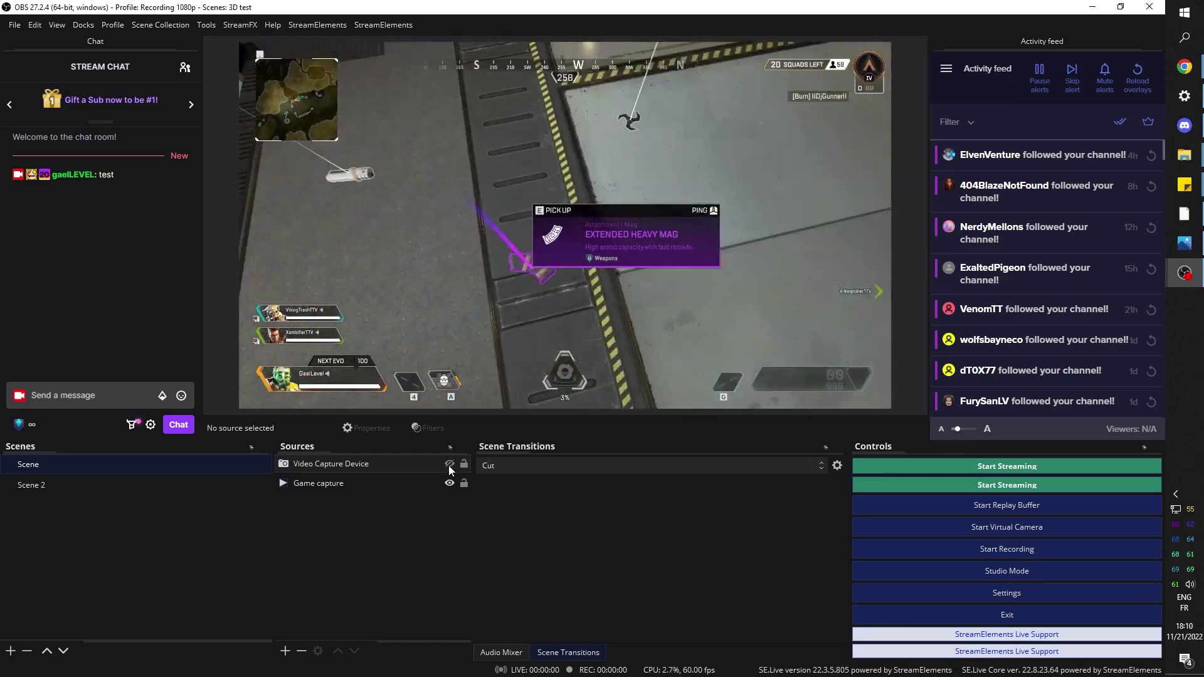
click(449, 465)
Copy the Video Capture Device and Game capture sources from Scene and paste them as references into Scene 2.
drag(333, 509, 311, 466)
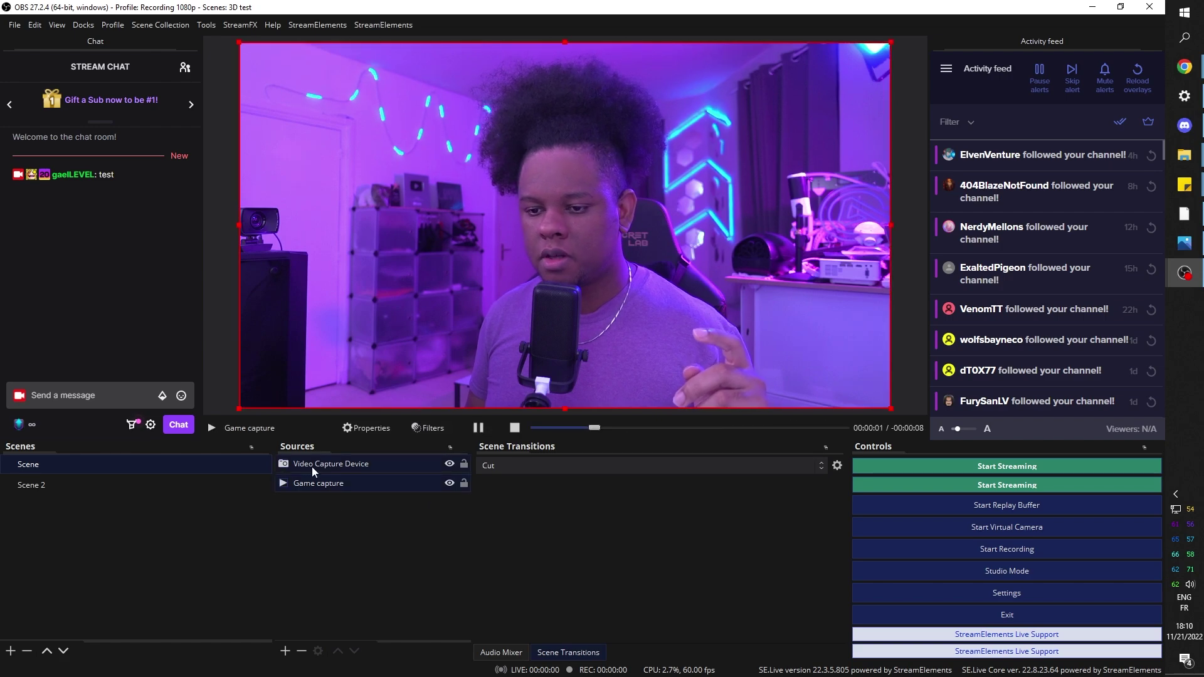
right_click(333, 469)
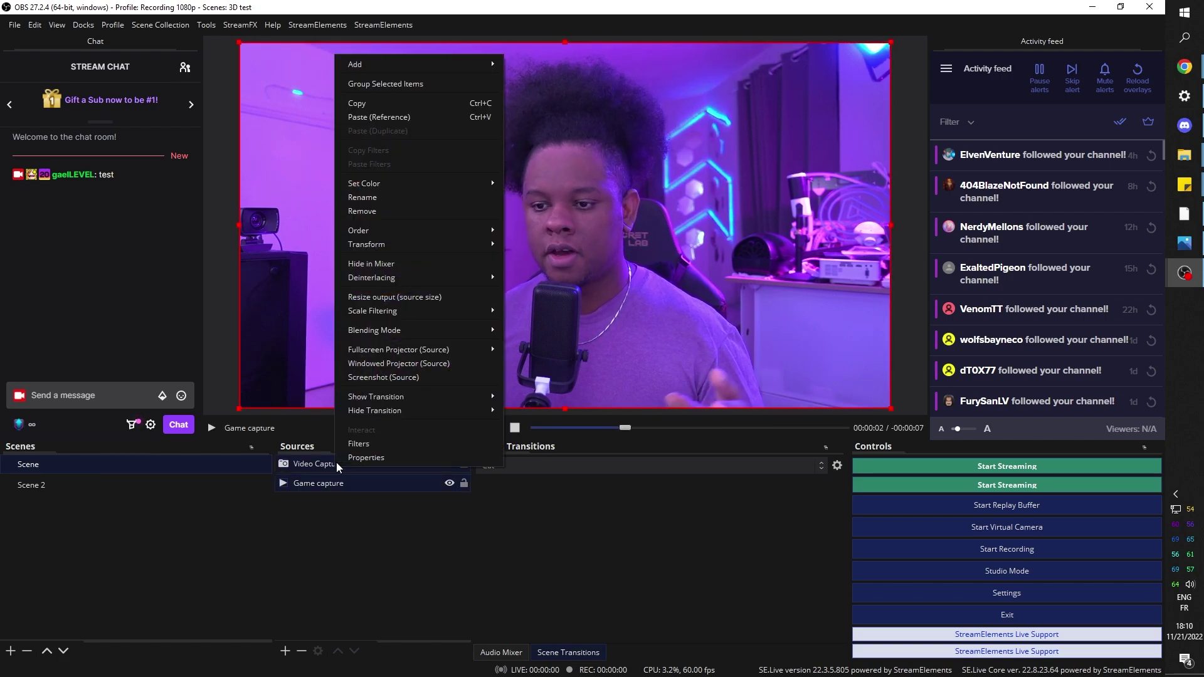
click(386, 103)
click(65, 485)
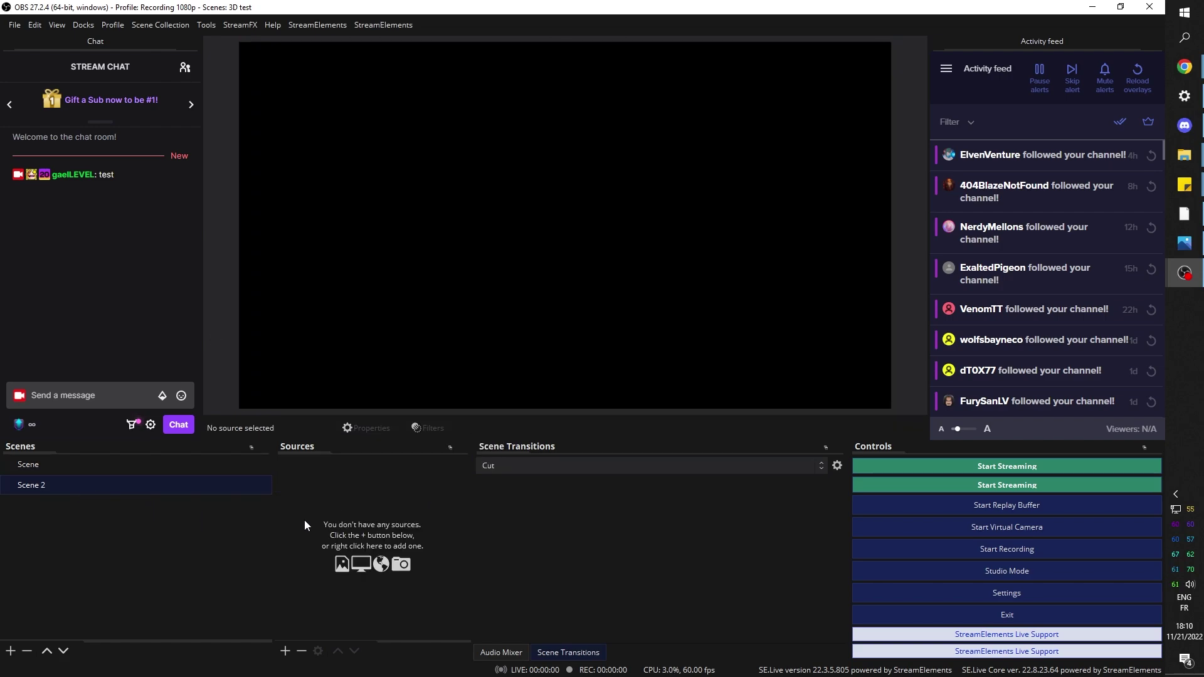
right_click(352, 503)
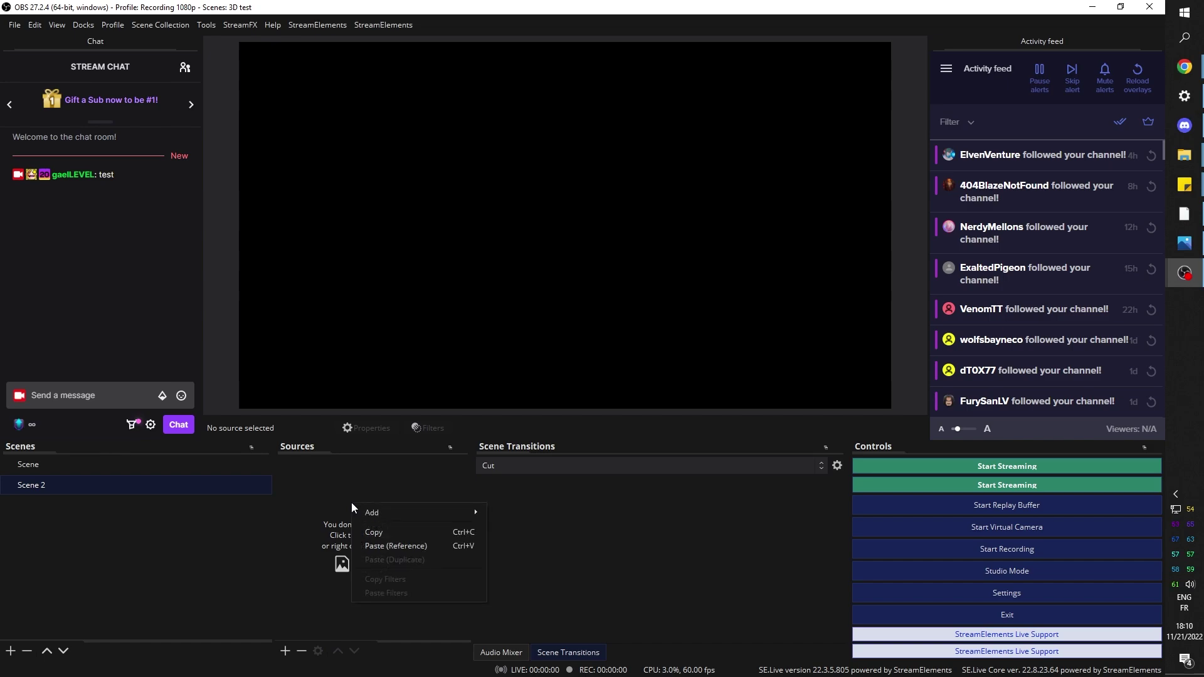
click(385, 548)
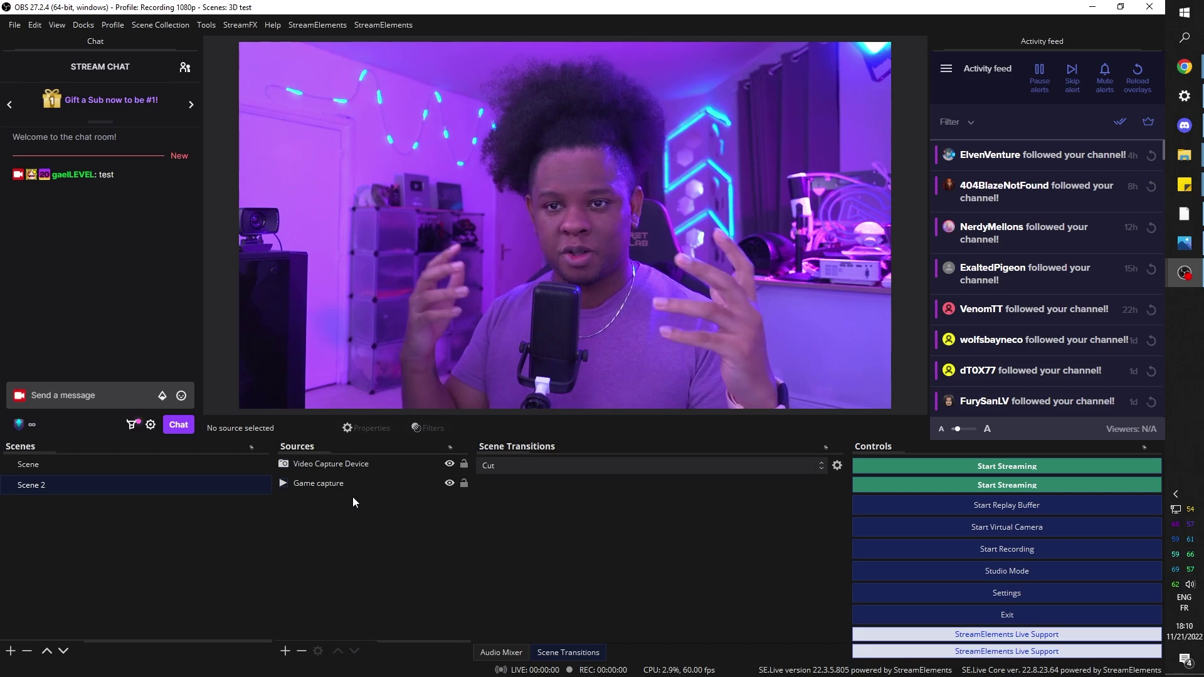
Shrink the Video Capture Device in Scene 2, crop its left and right sides, and place it over the upper-right part of the game capture.
click(338, 464)
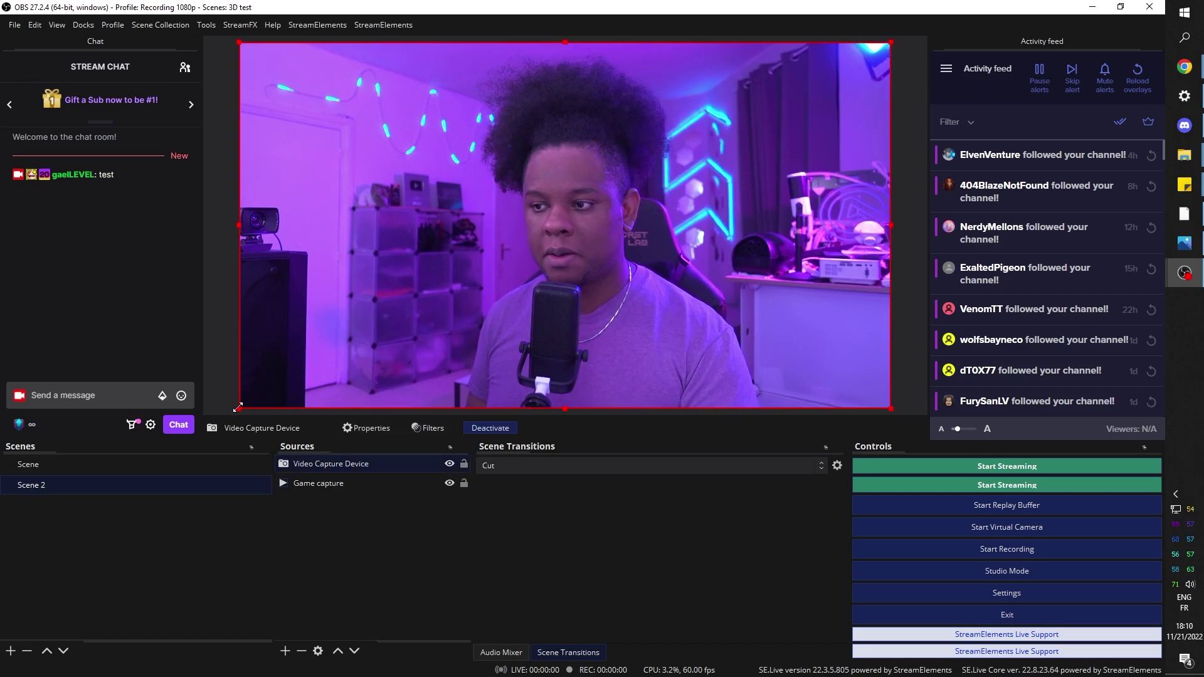
drag(238, 408, 682, 248)
drag(682, 190, 718, 190)
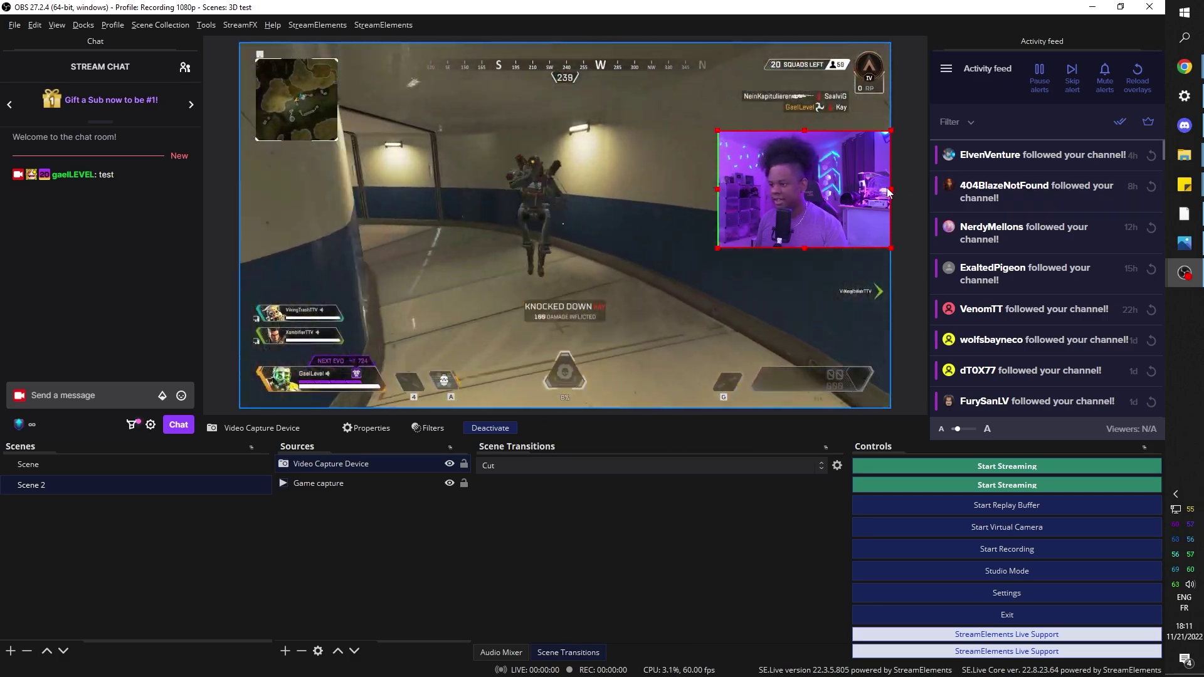
drag(891, 189, 863, 190)
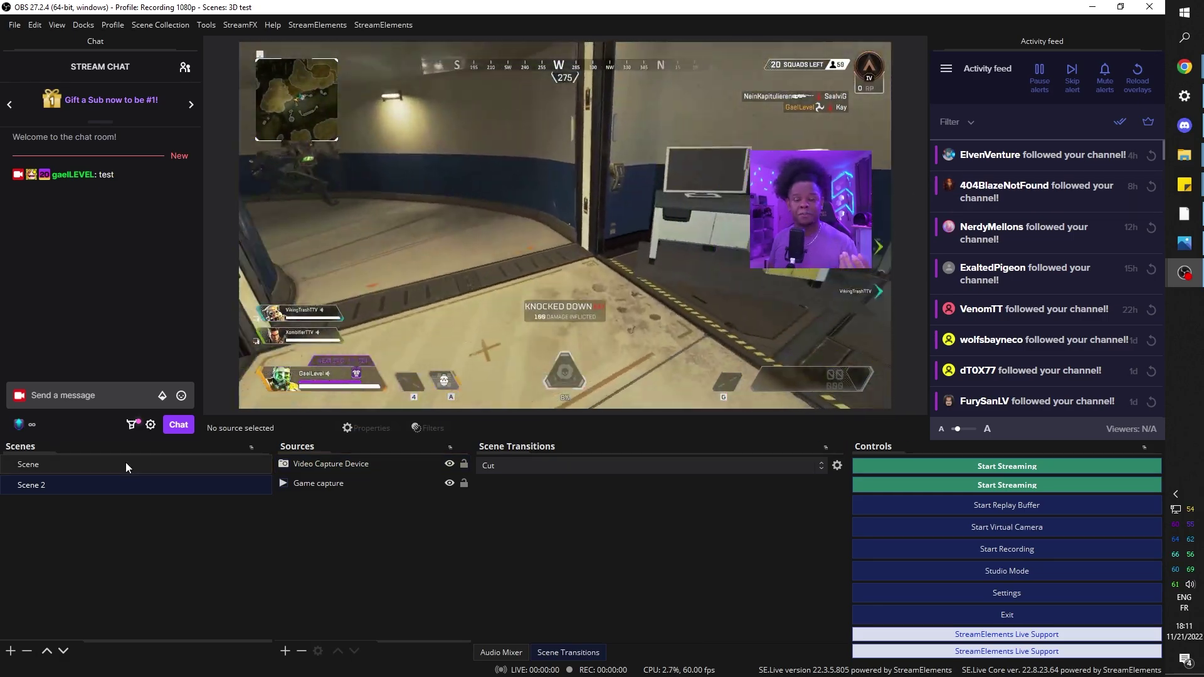
Go back to the first scene, add a Move transition named Move, and enlarge the settings area of its properties.
click(125, 464)
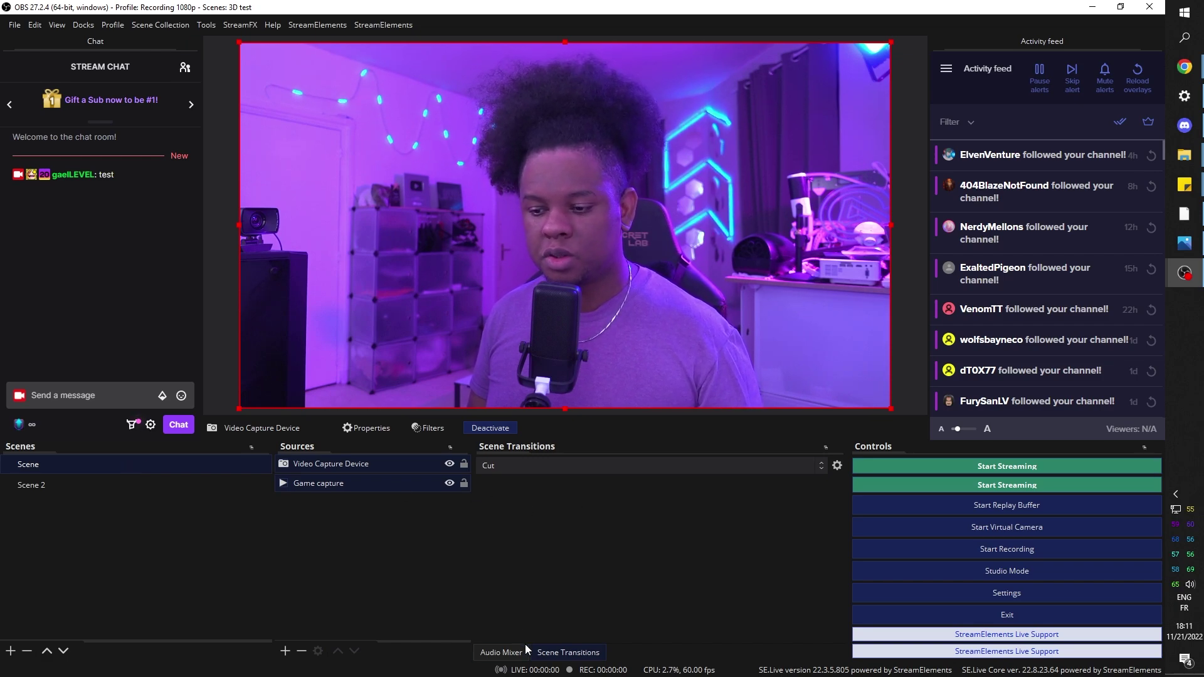
click(800, 466)
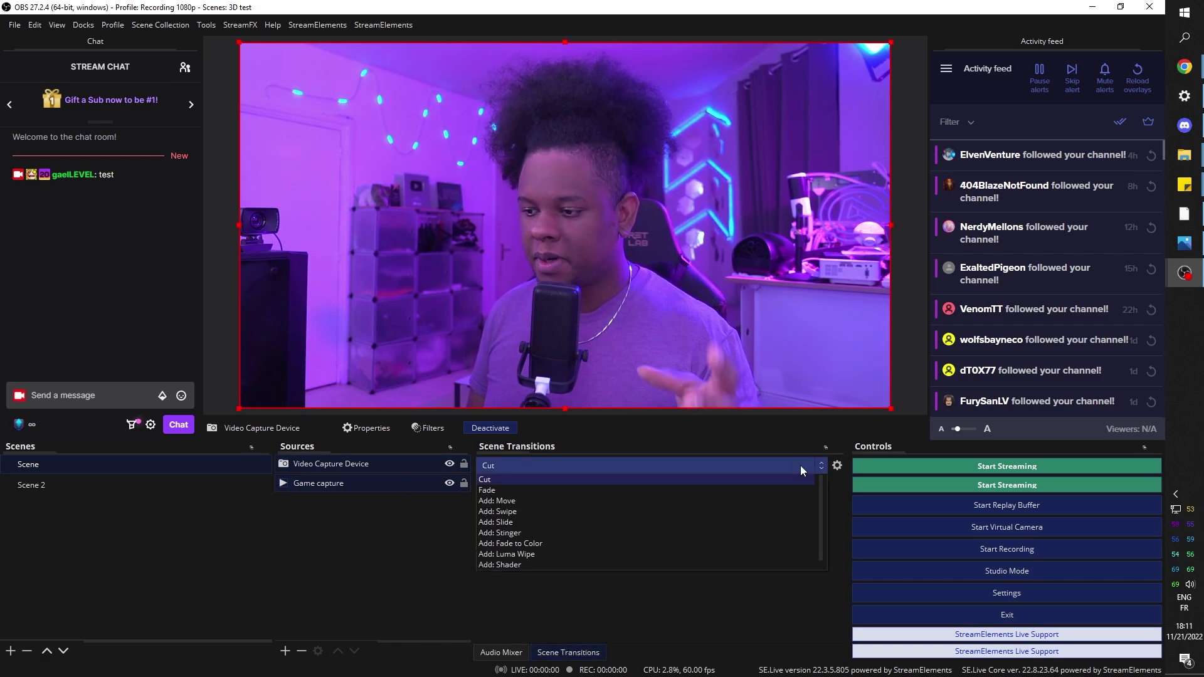
click(605, 500)
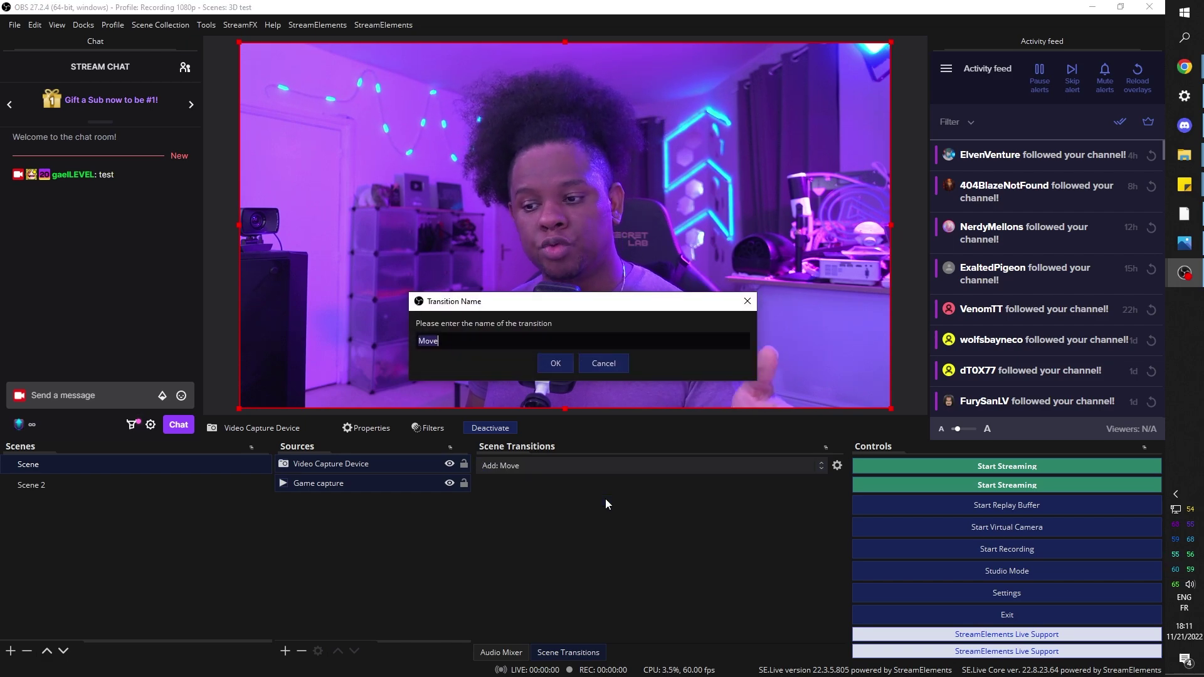
click(555, 363)
drag(610, 521, 615, 344)
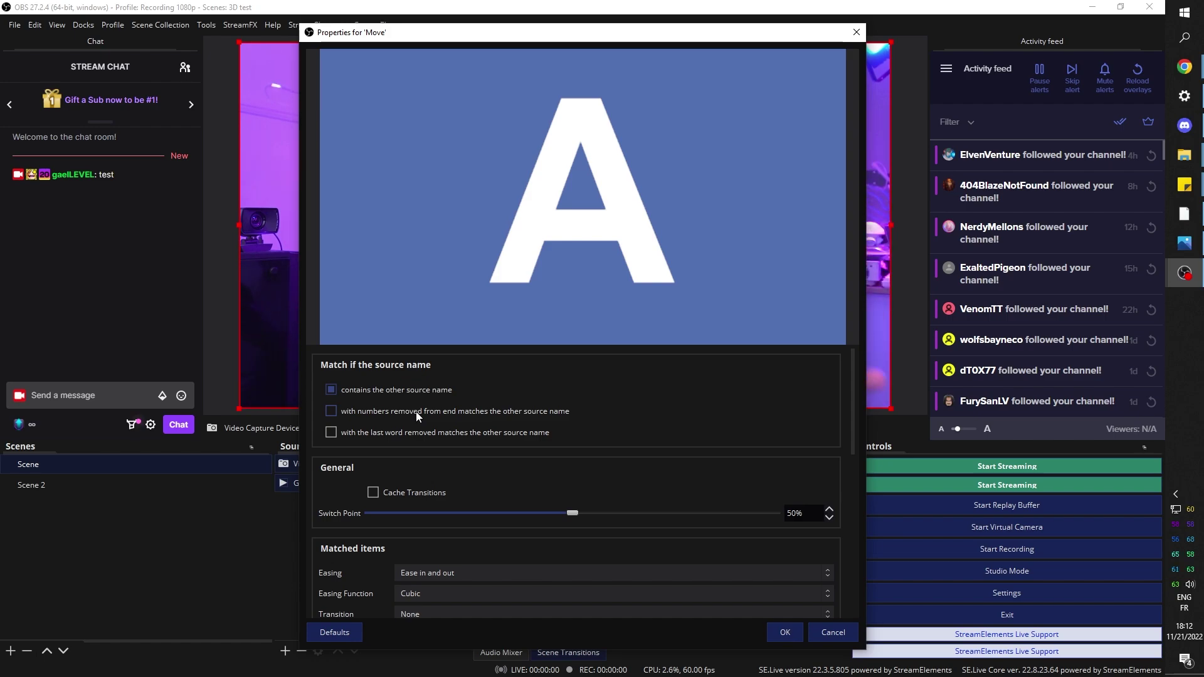
Review the easing choices for matched items and read about transition scale types on the OBS Forums' Move transition page.
scroll(416, 412, down, 4)
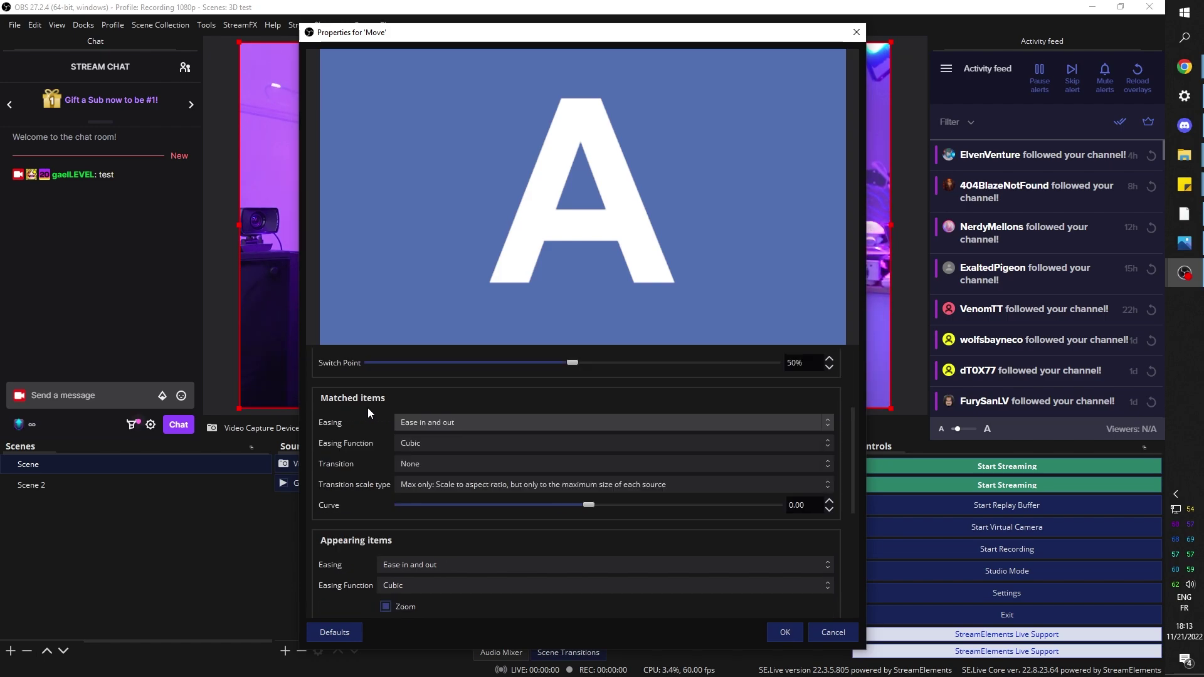
click(585, 423)
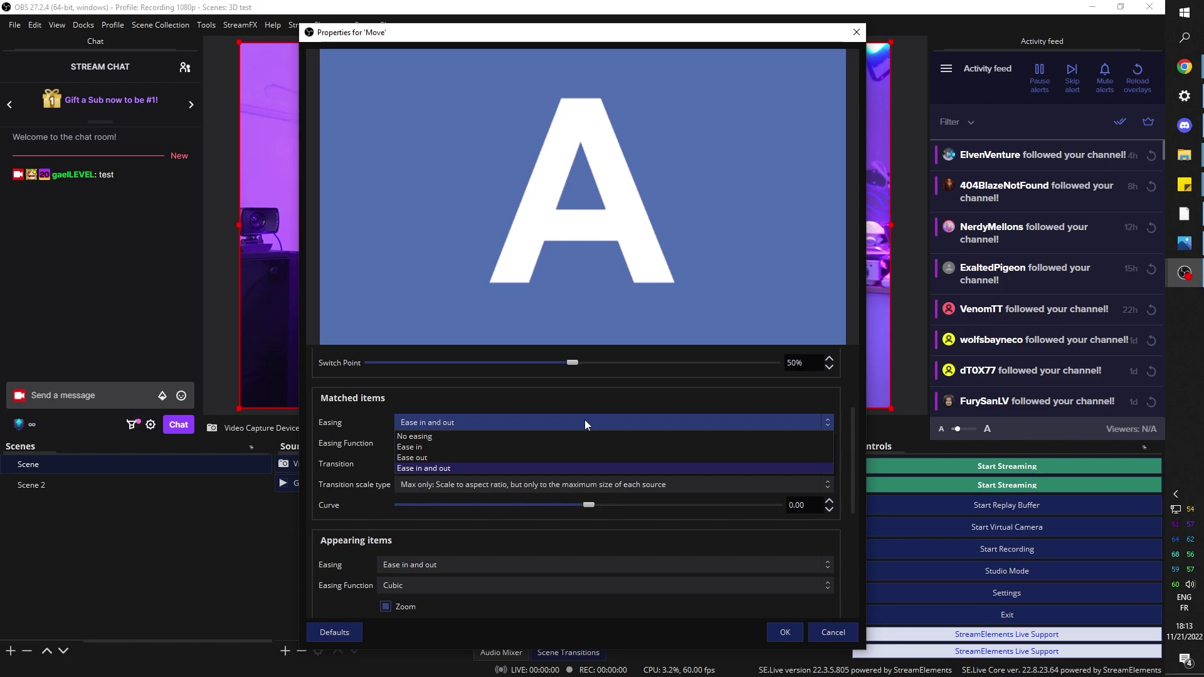
click(584, 419)
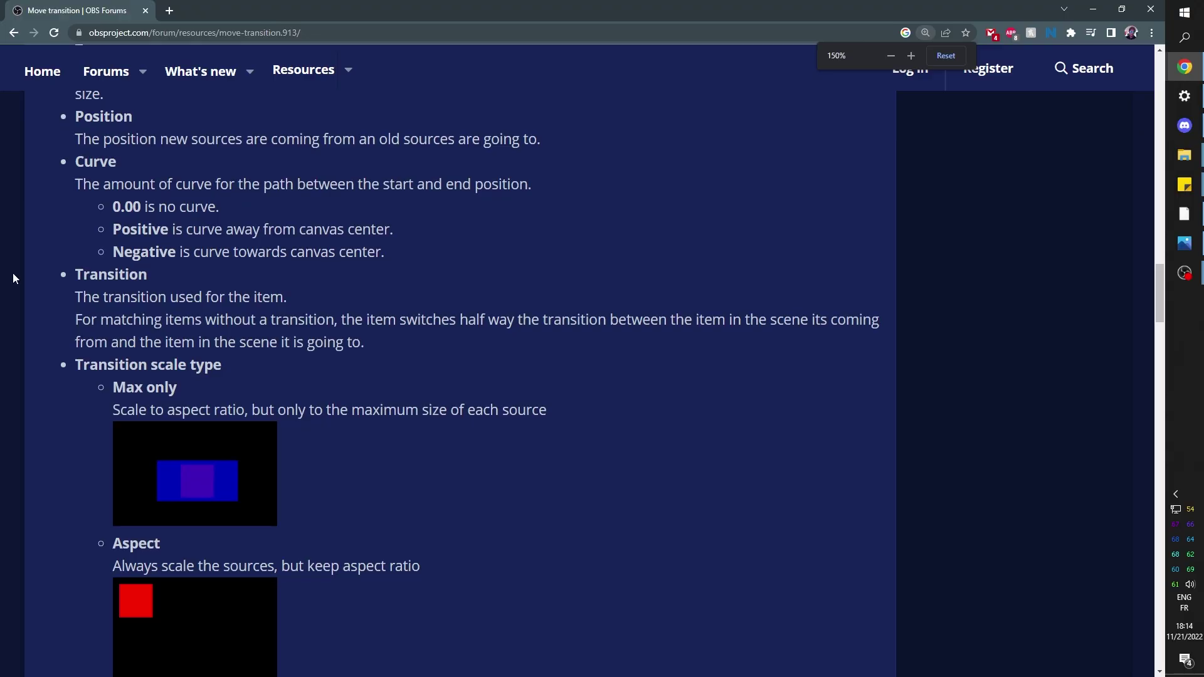
scroll(14, 274, down, 5)
scroll(15, 275, up, 2)
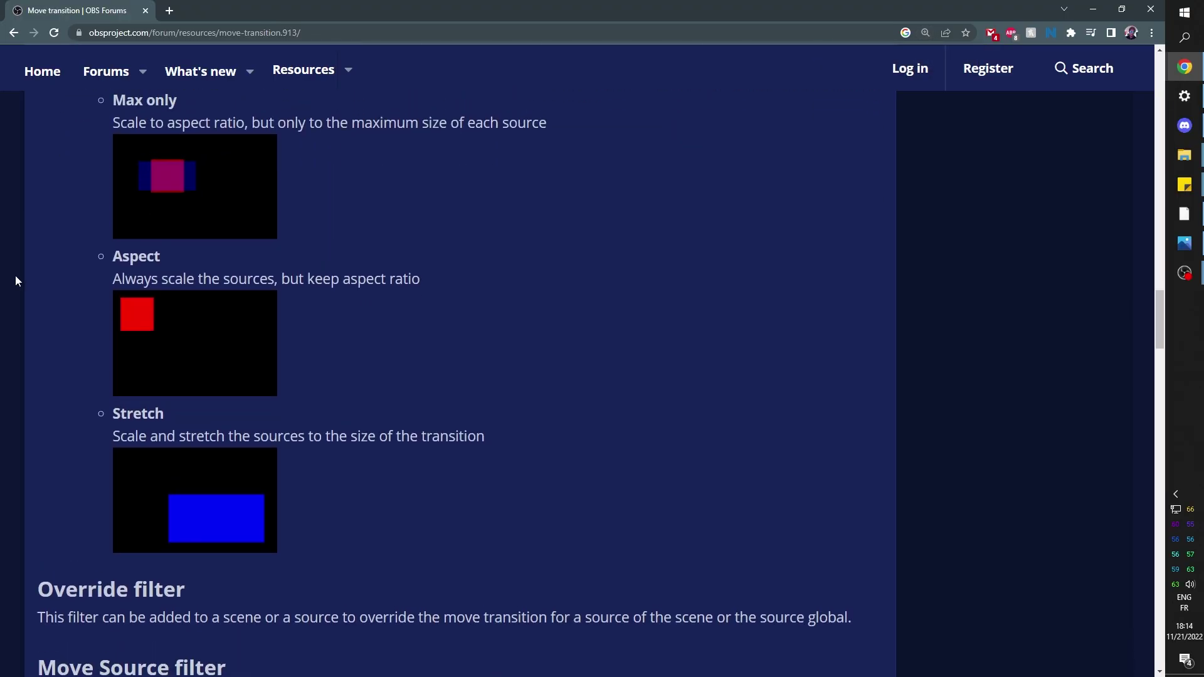
scroll(70, 261, down, 1)
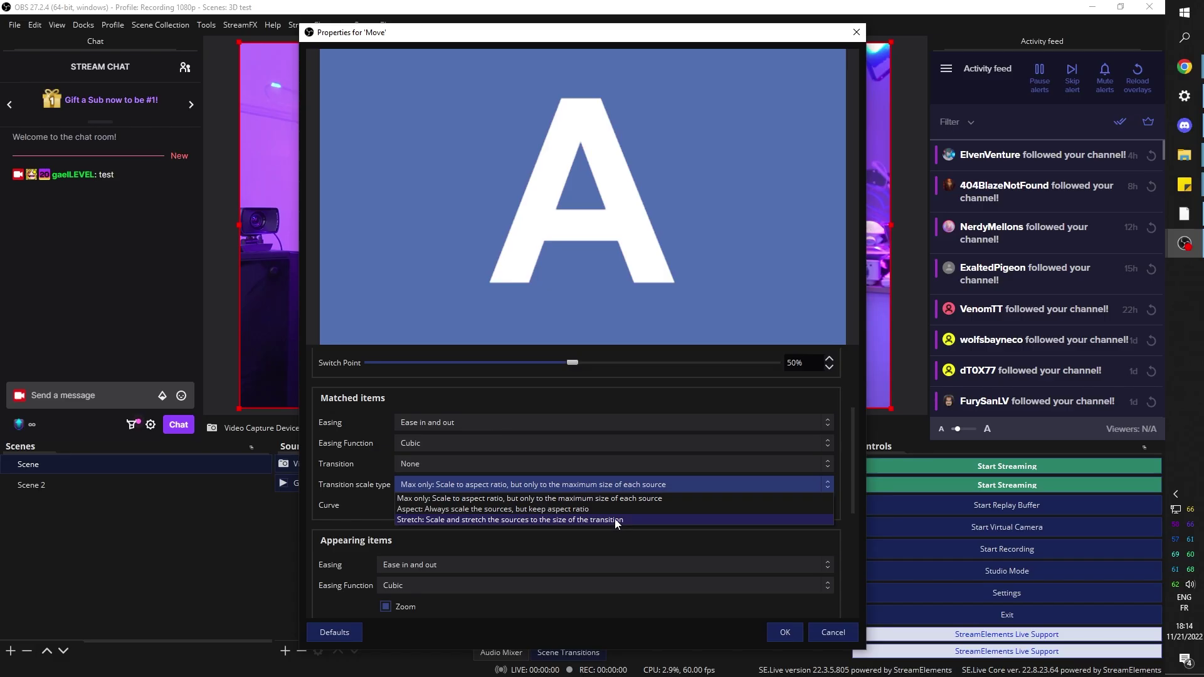
Set the matched items' transition scale type to Stretch, review the appearing and disappearing item settings, and accept the properties.
click(615, 518)
scroll(377, 483, down, 2)
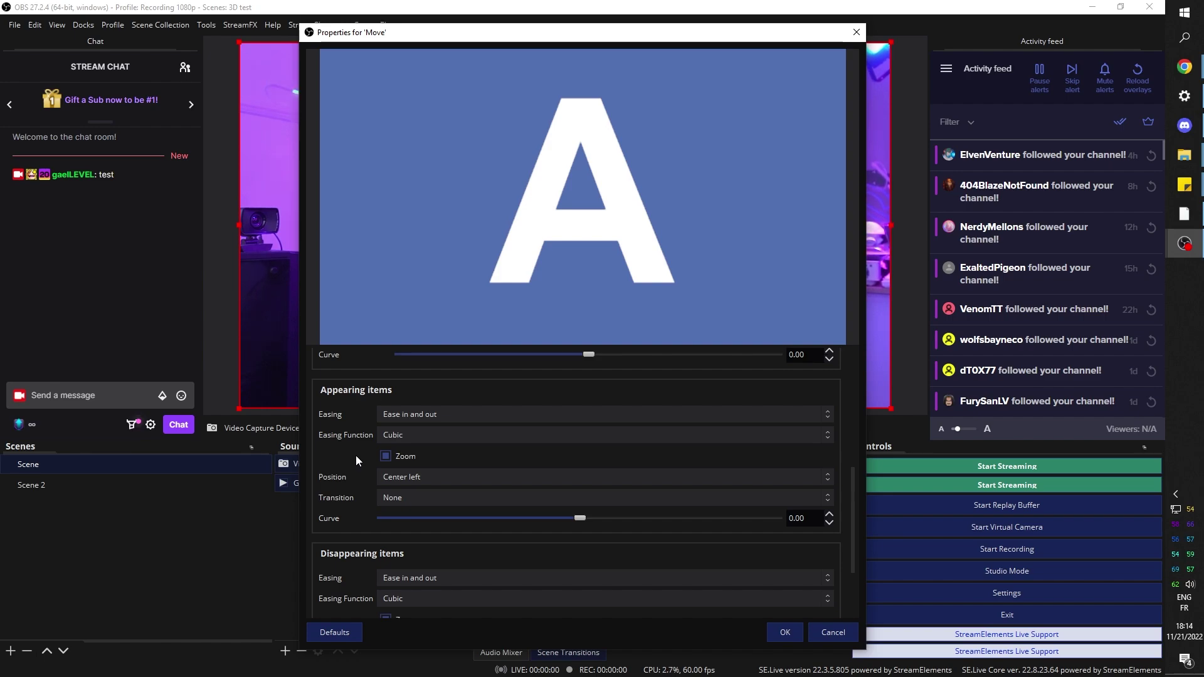
scroll(356, 455, down, 2)
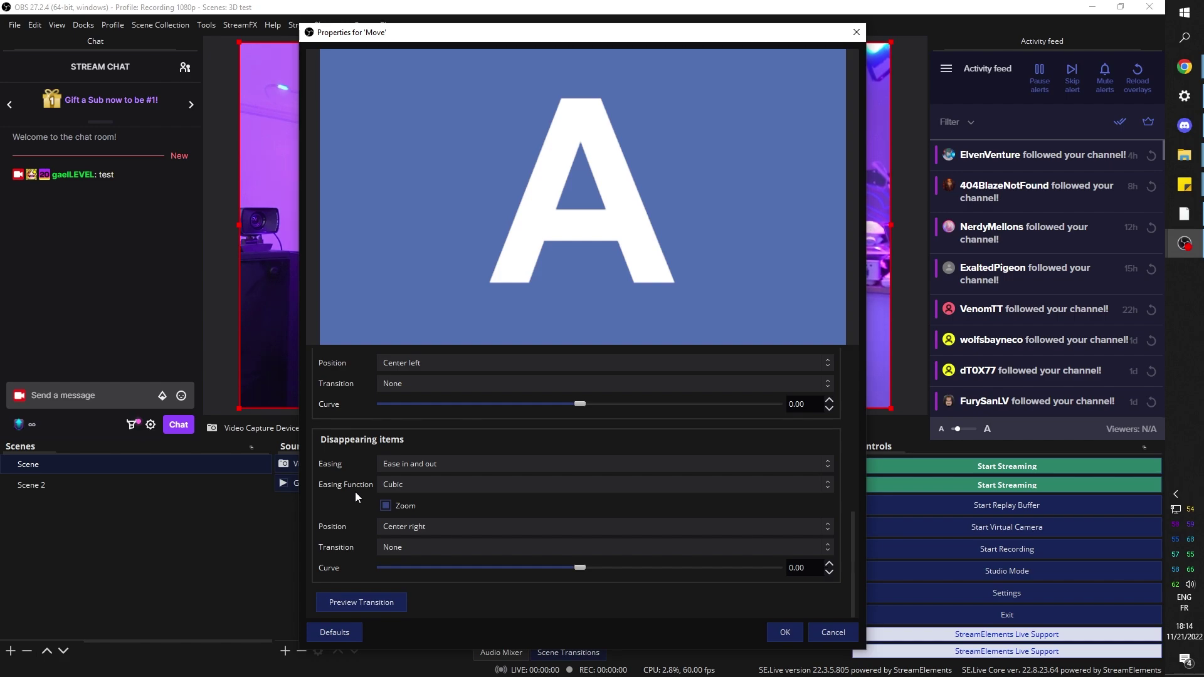
click(776, 631)
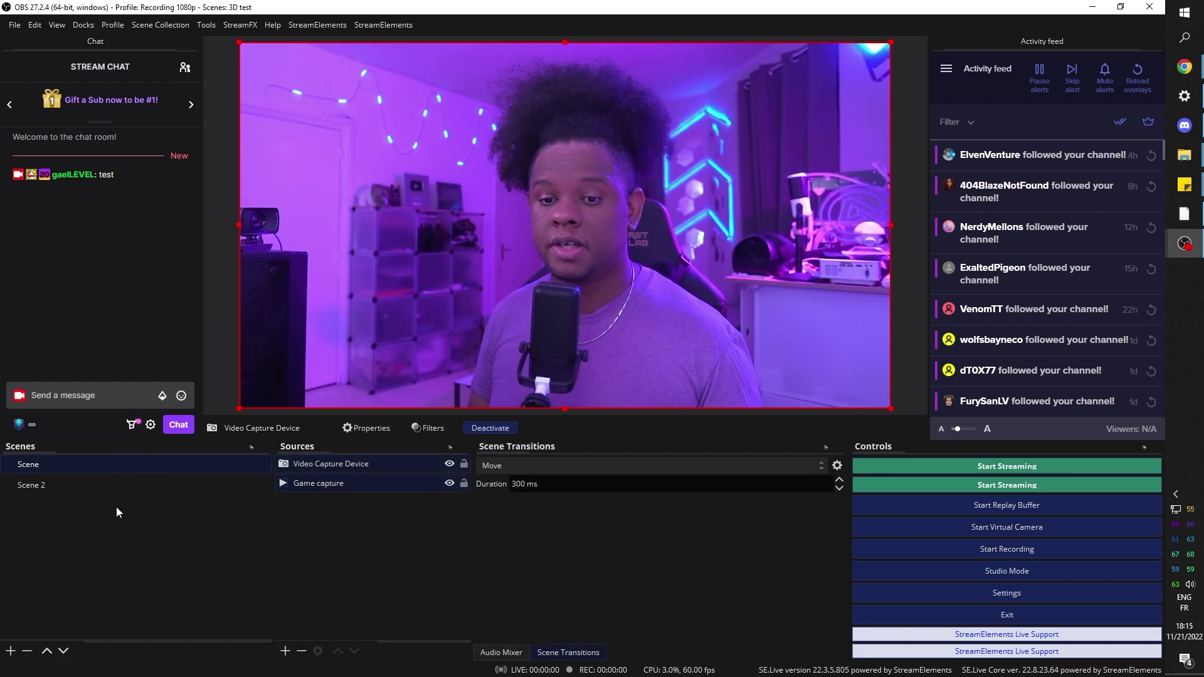
Test the Move transition between both scenes and remove the Game capture source from Scene.
click(55, 493)
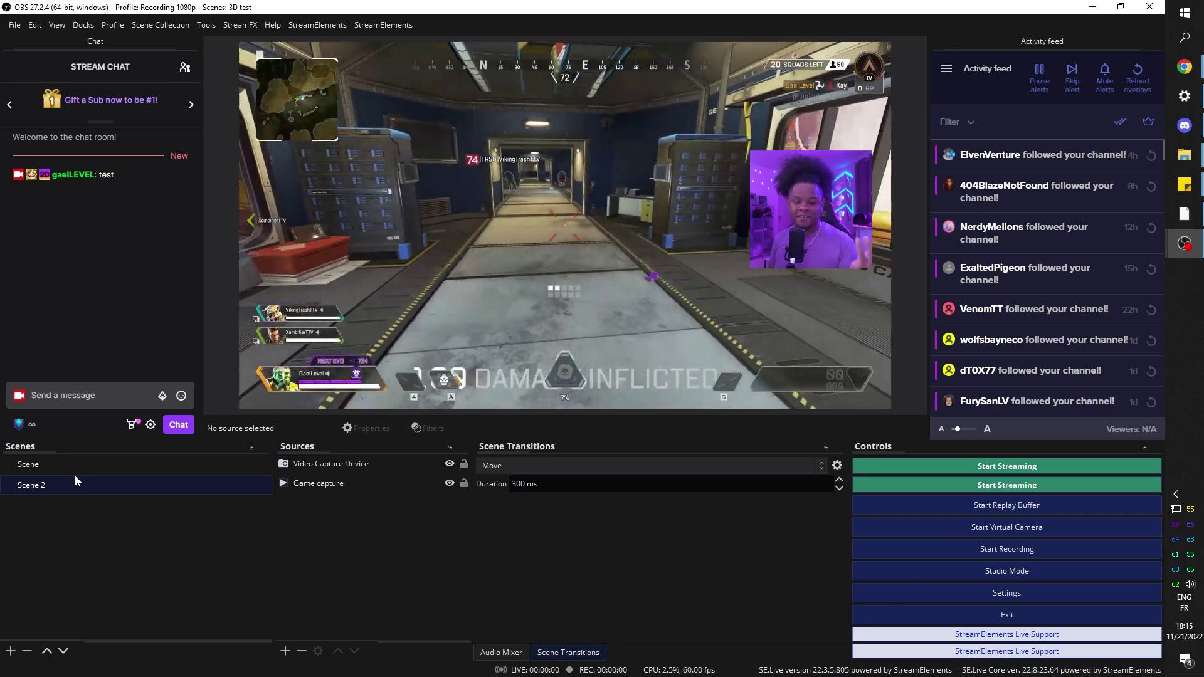
click(154, 469)
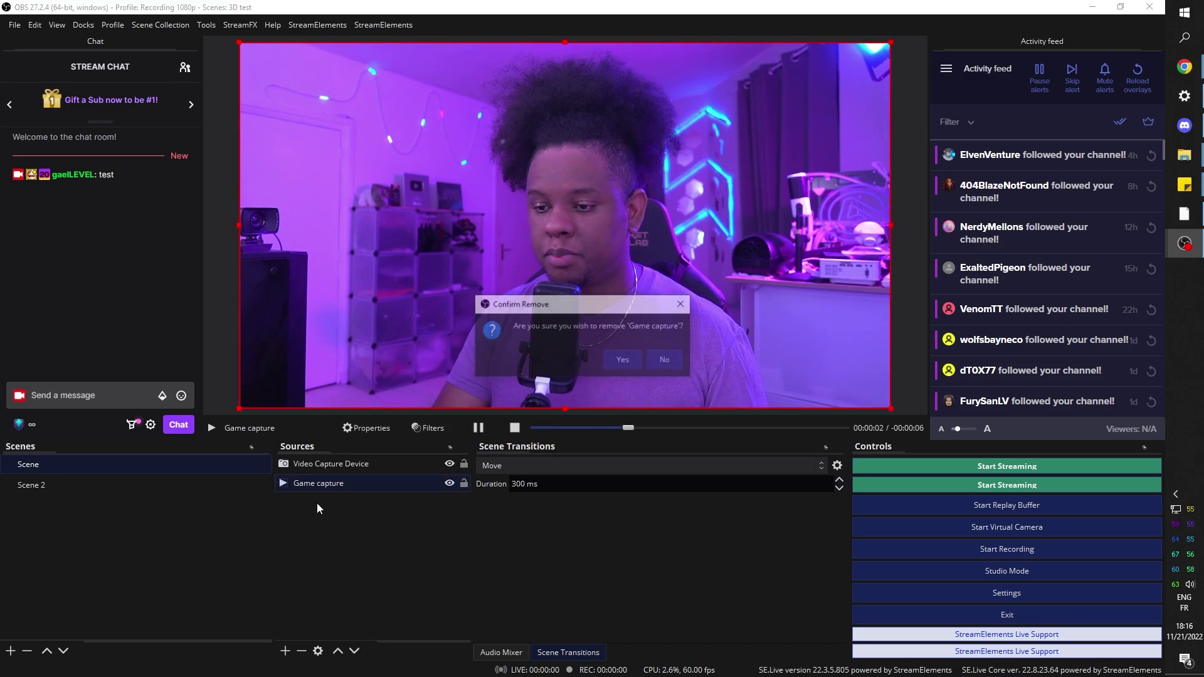
click(623, 361)
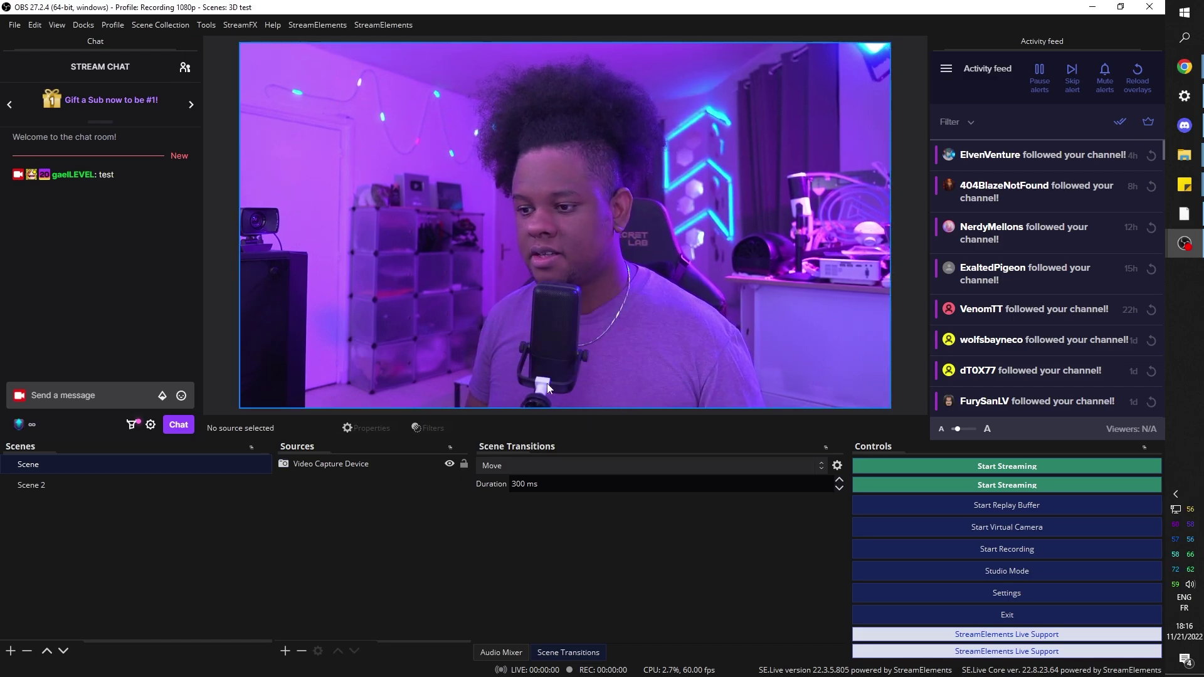
Switch back and forth between Scene 2 and Scene to watch how the Move transition brings in the game capture.
click(27, 486)
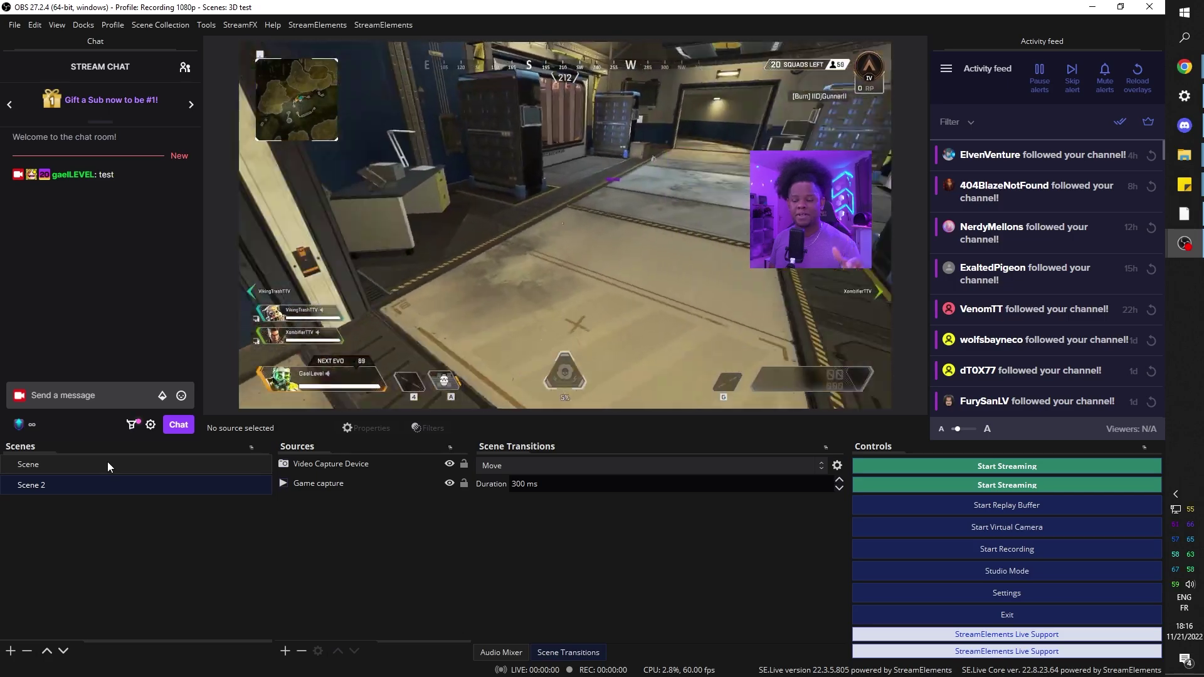
click(107, 462)
click(107, 484)
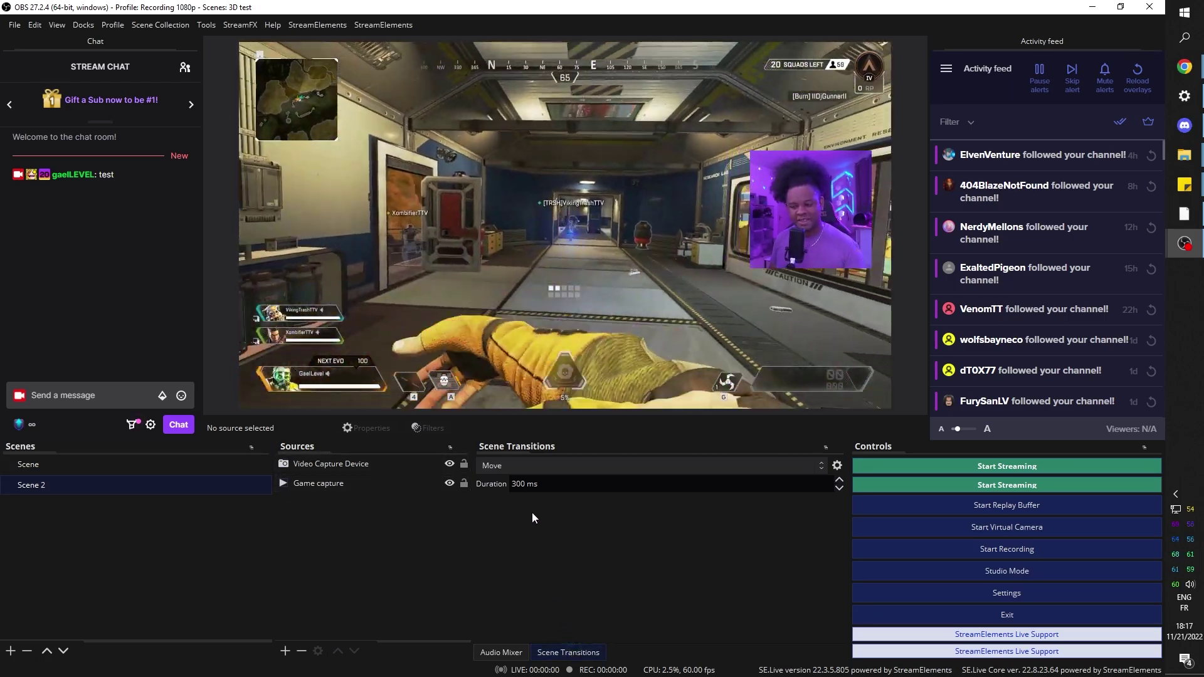
Set the Move transition's duration to 2000 ms and test it by switching from Scene 2 to Scene.
click(525, 483)
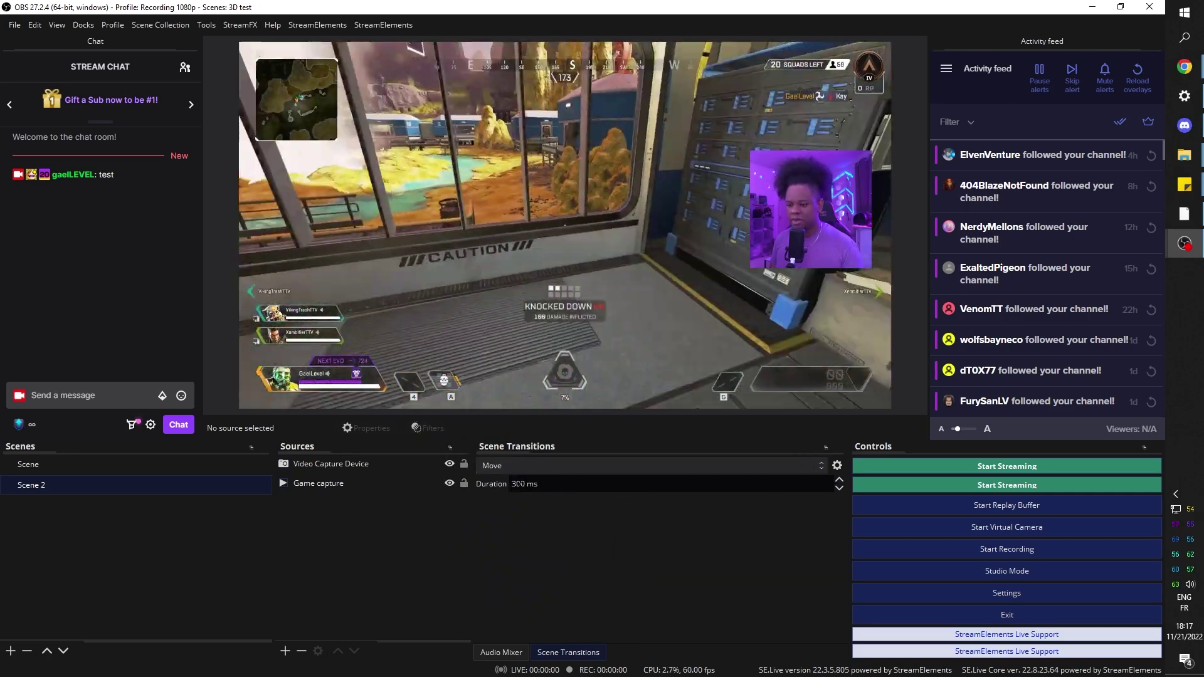
key(BackSpace)
key(BackSpace)
key(BackSpace)
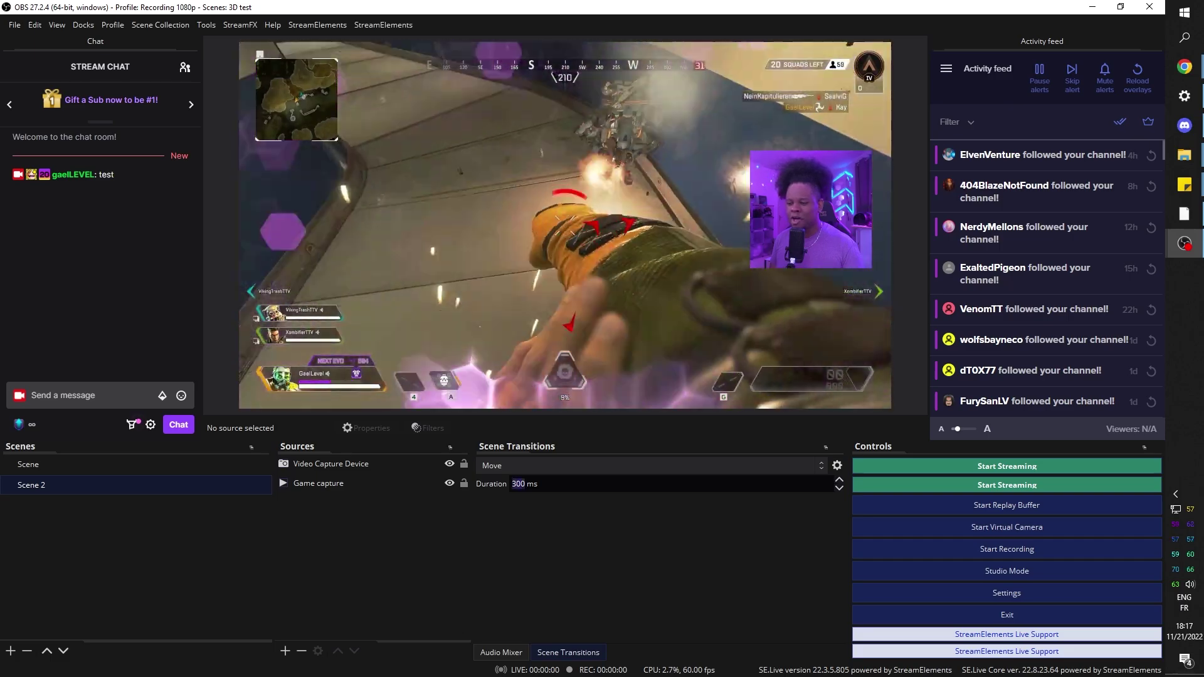
text(2000)
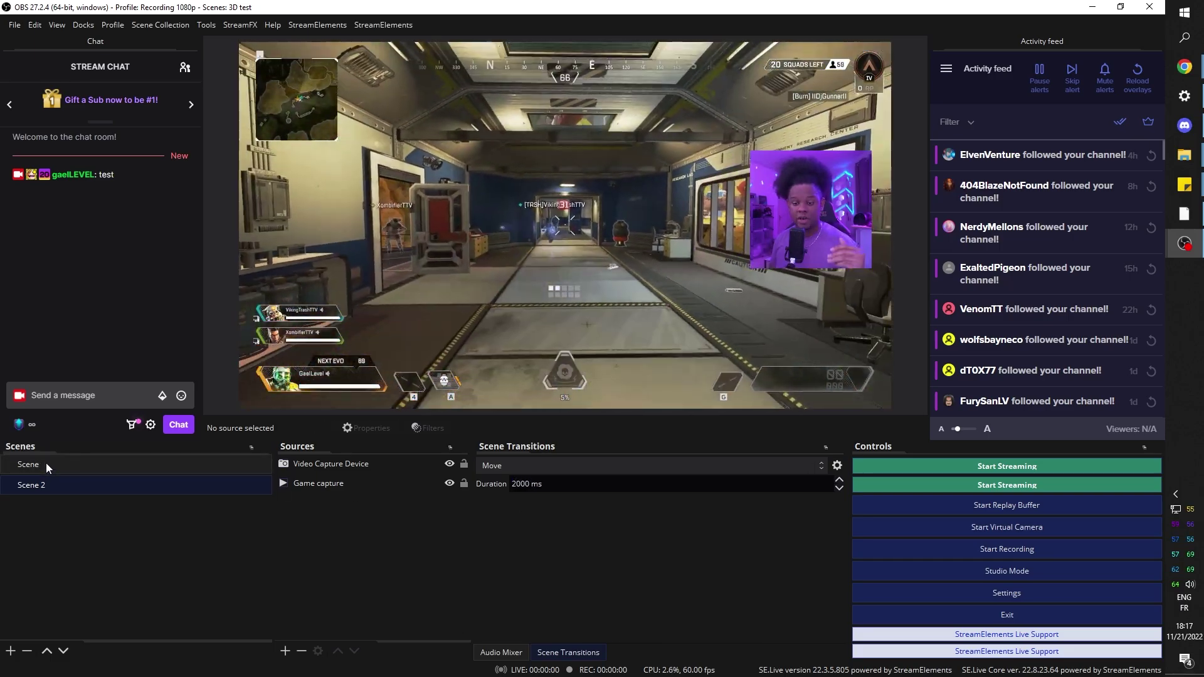
click(47, 464)
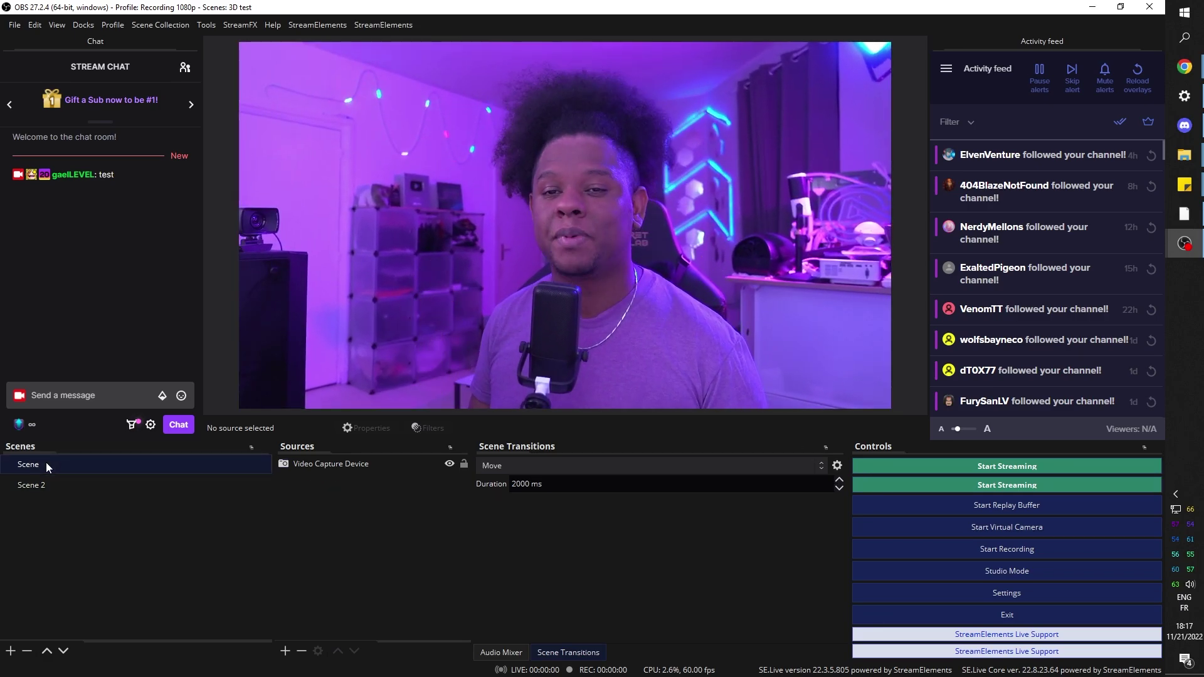
Paste Scene 2's Game capture as a reference into Scene beneath the Video Capture Device, and test the transition to Scene 2.
click(50, 484)
click(318, 484)
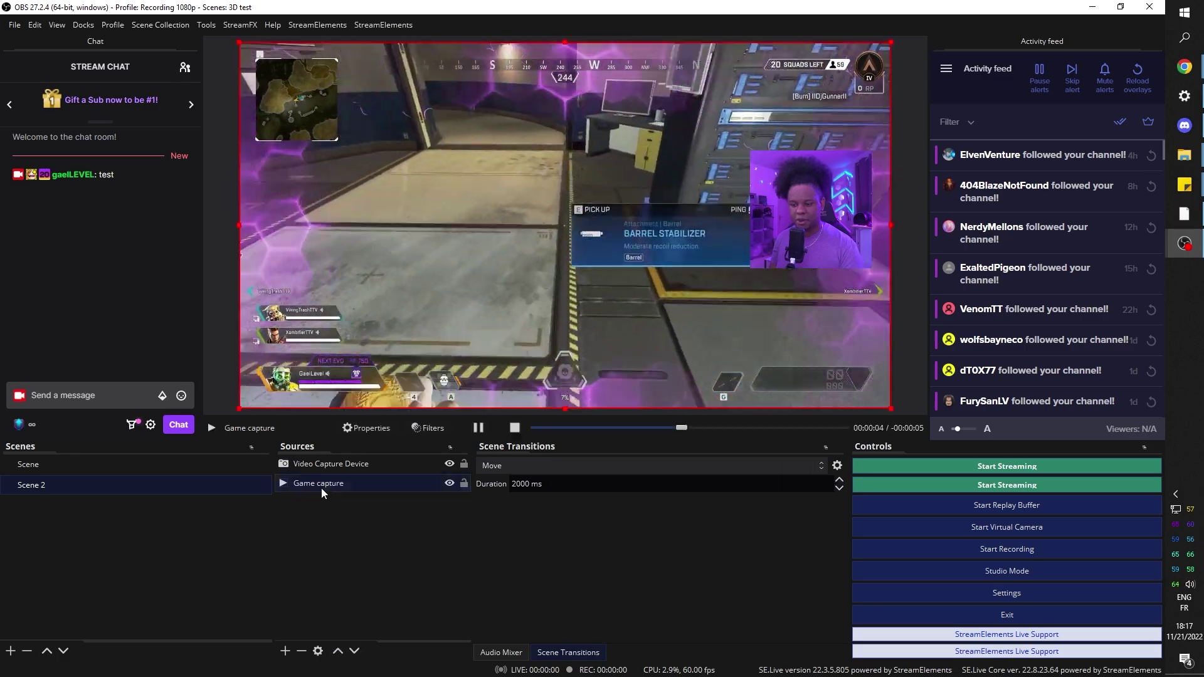
right_click(321, 487)
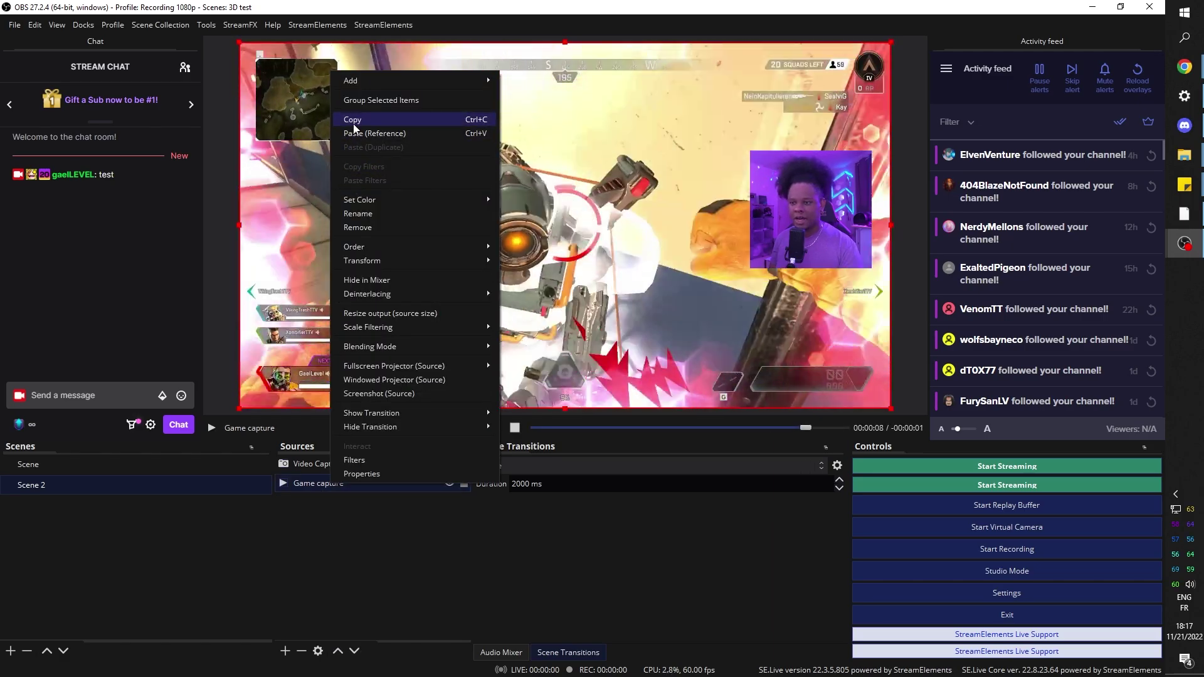
click(353, 125)
click(118, 469)
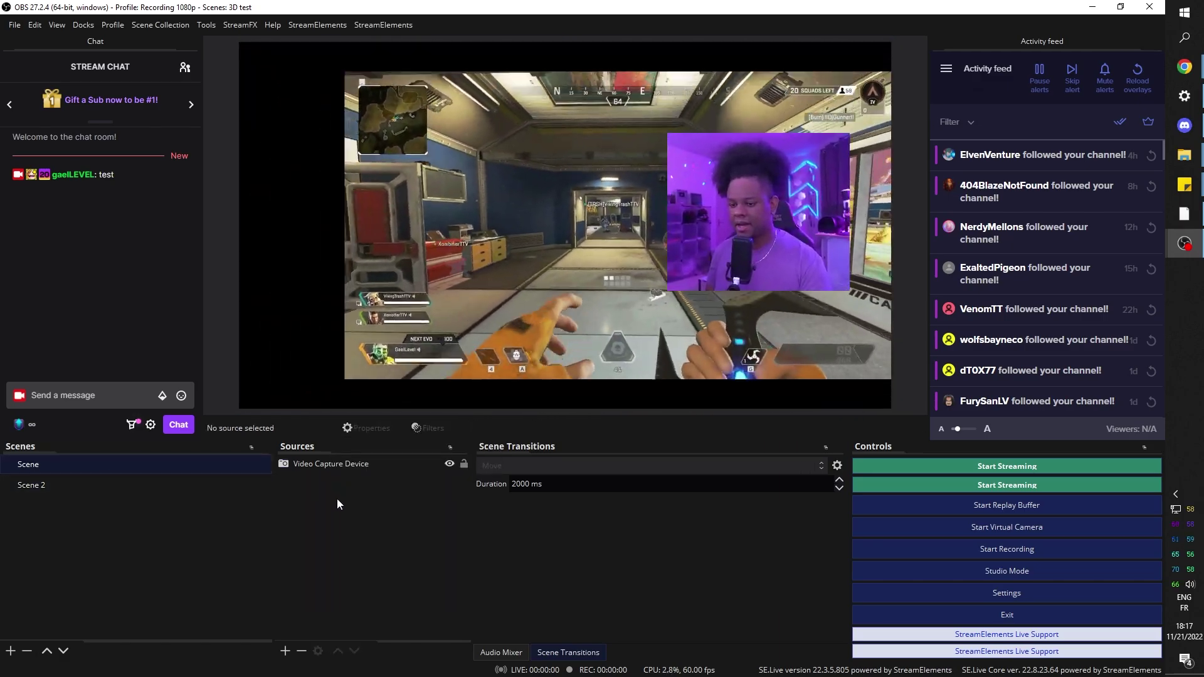
right_click(348, 502)
click(390, 547)
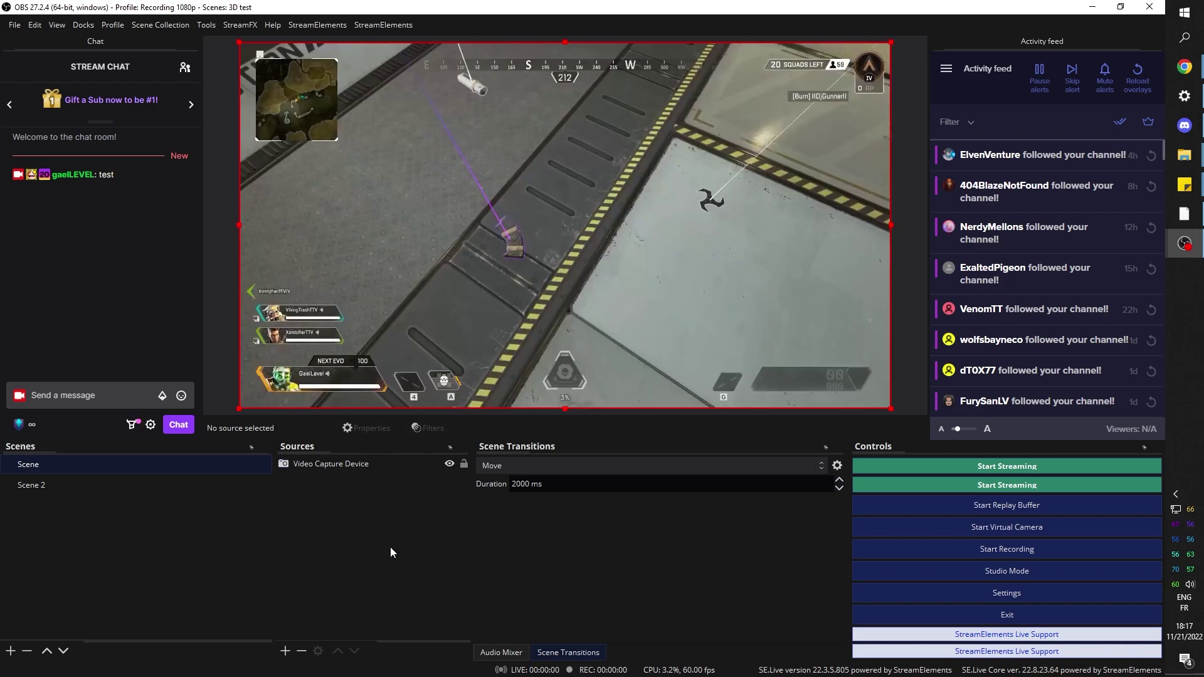
drag(342, 464, 340, 505)
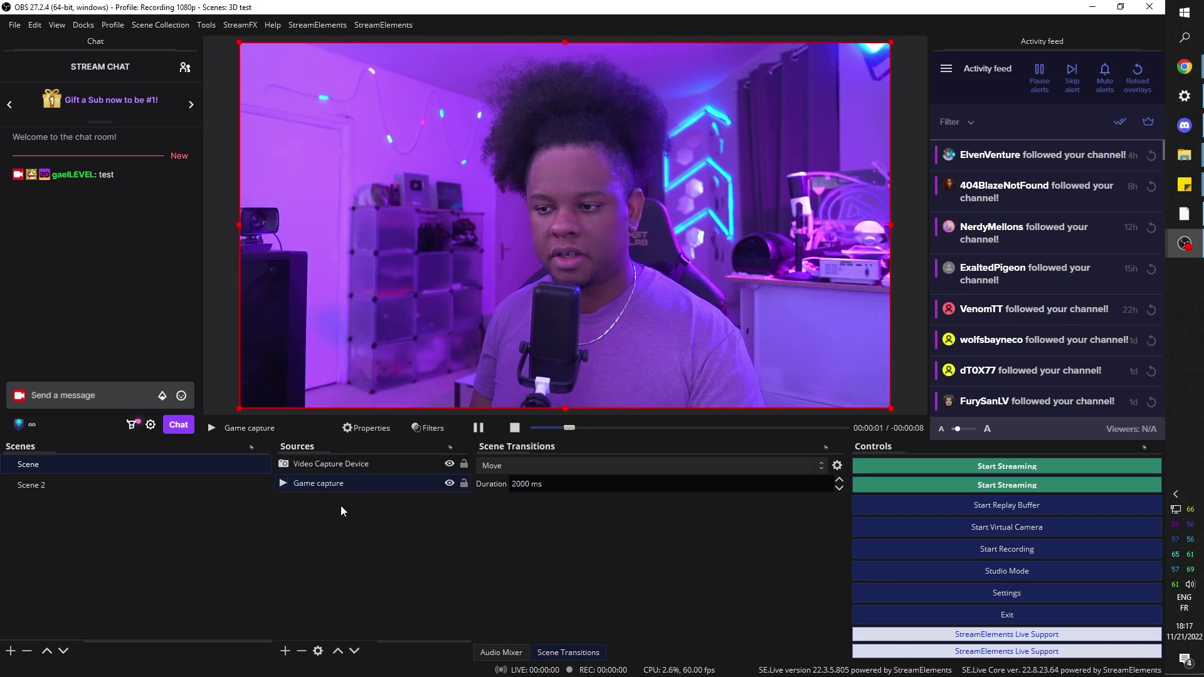
click(39, 485)
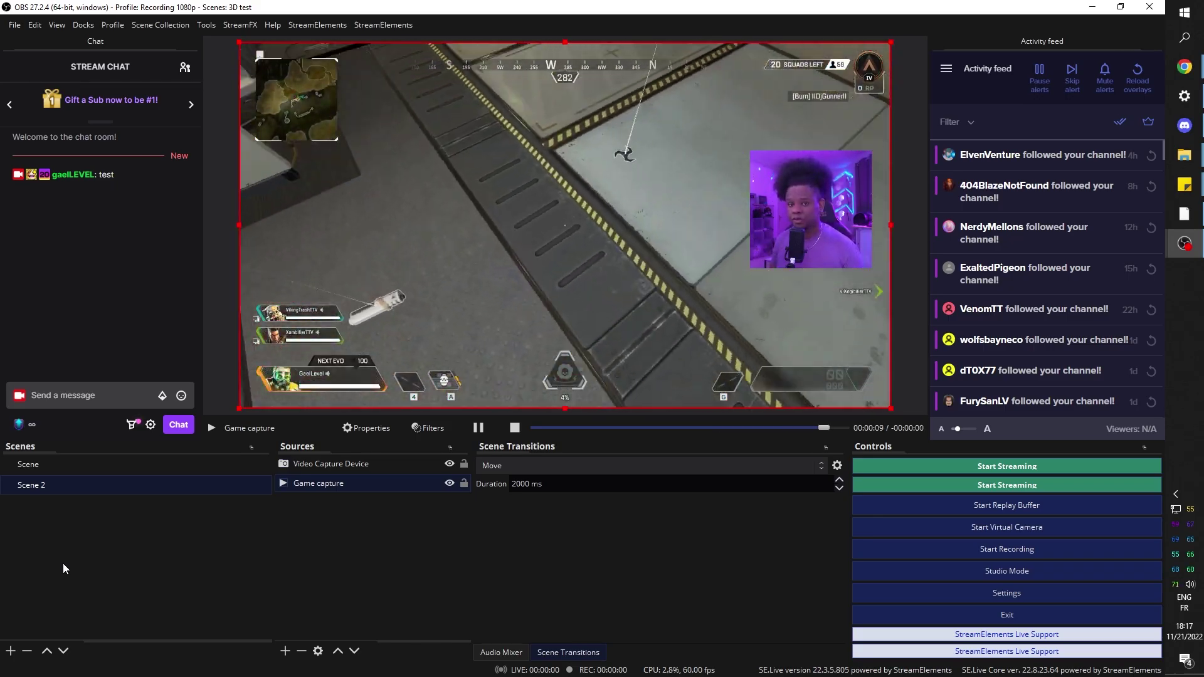
Try moving the Video Capture Device in Scene 2 to the lower middle of the canvas, and undo the move.
click(761, 260)
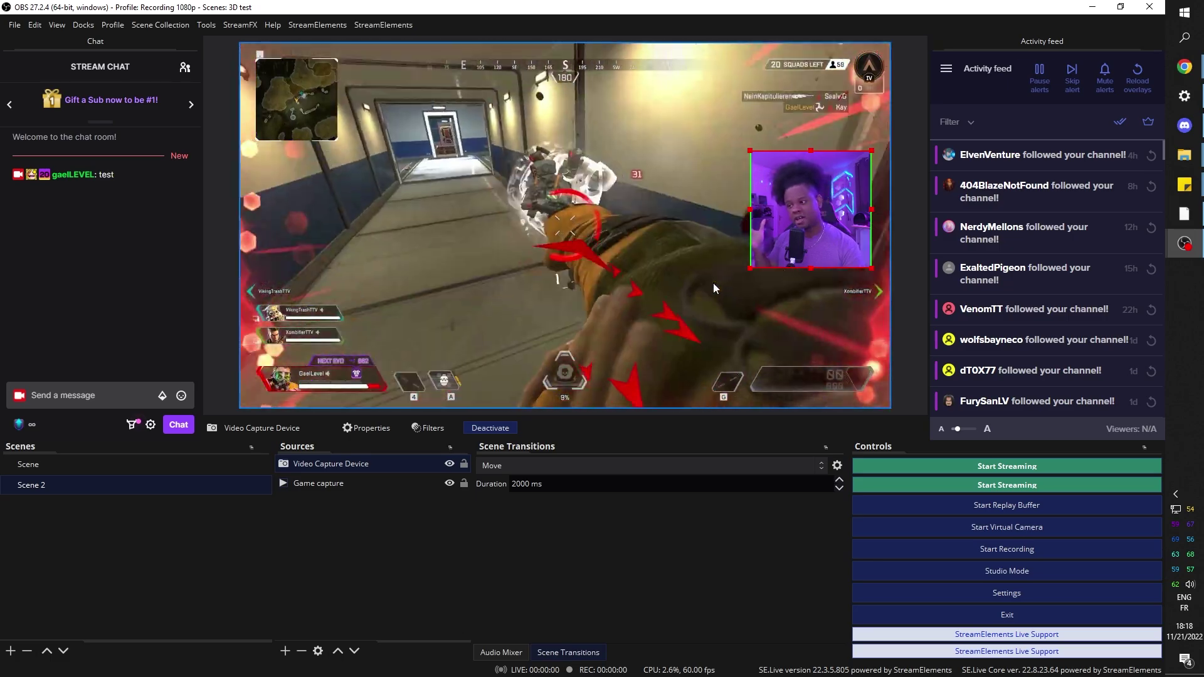
drag(810, 211, 551, 321)
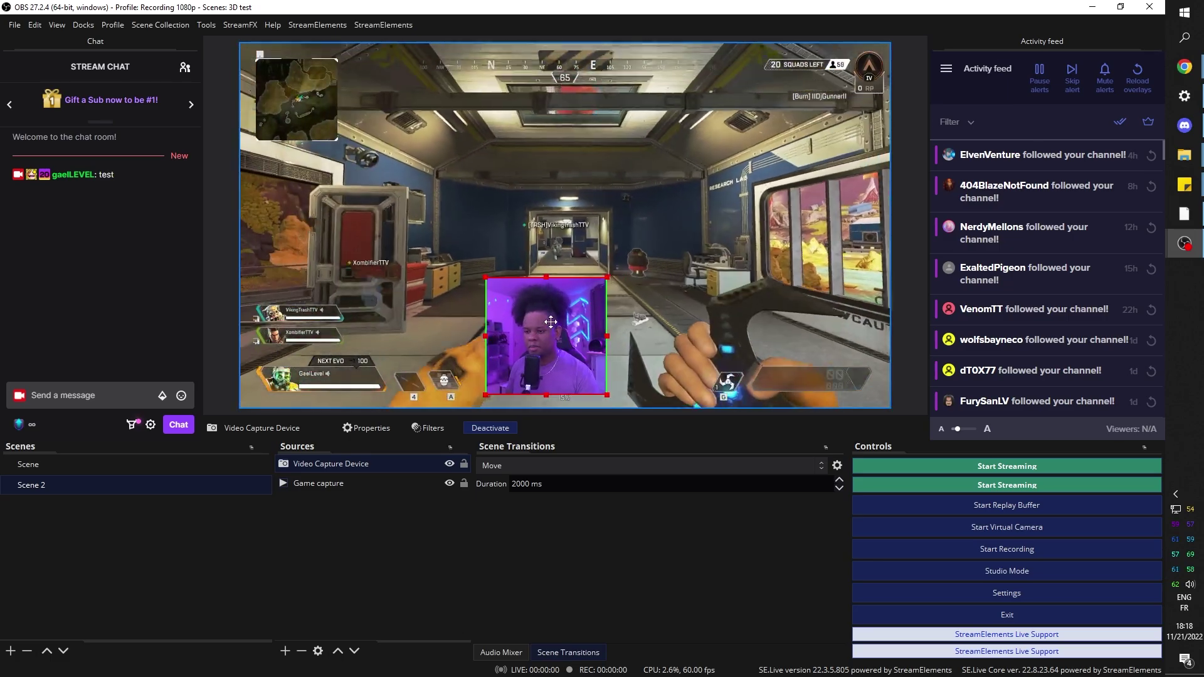
key(ctrl+z)
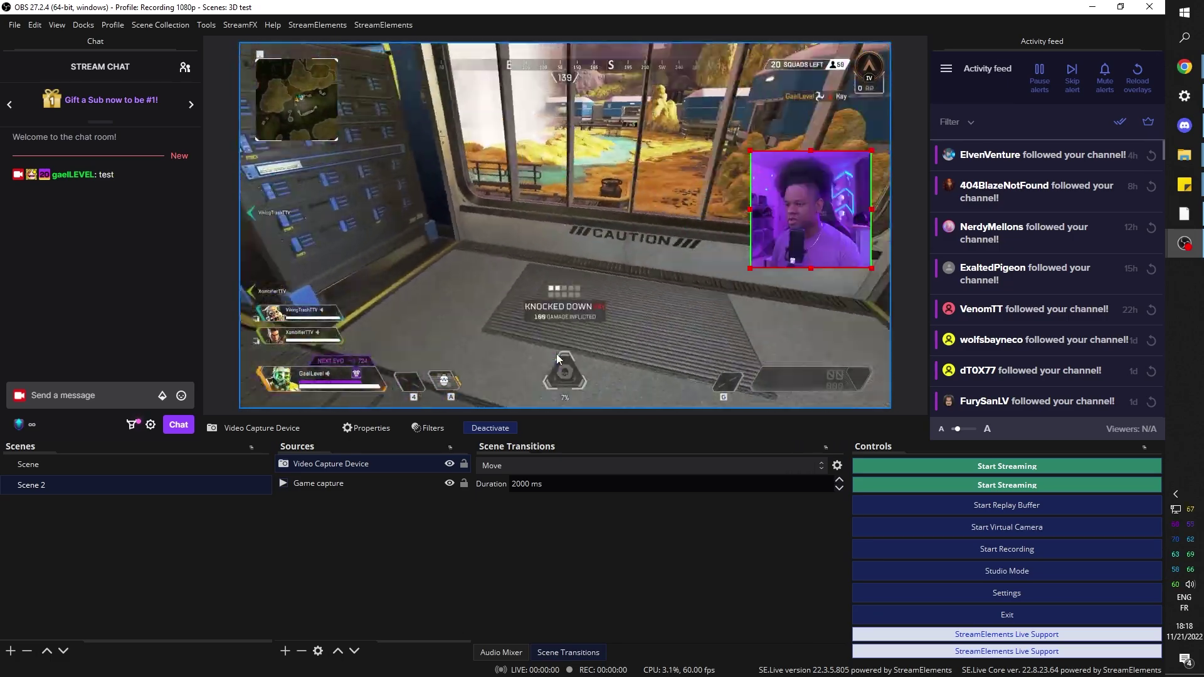
Open the filters of the Video Capture Device in Scene 2.
right_click(338, 464)
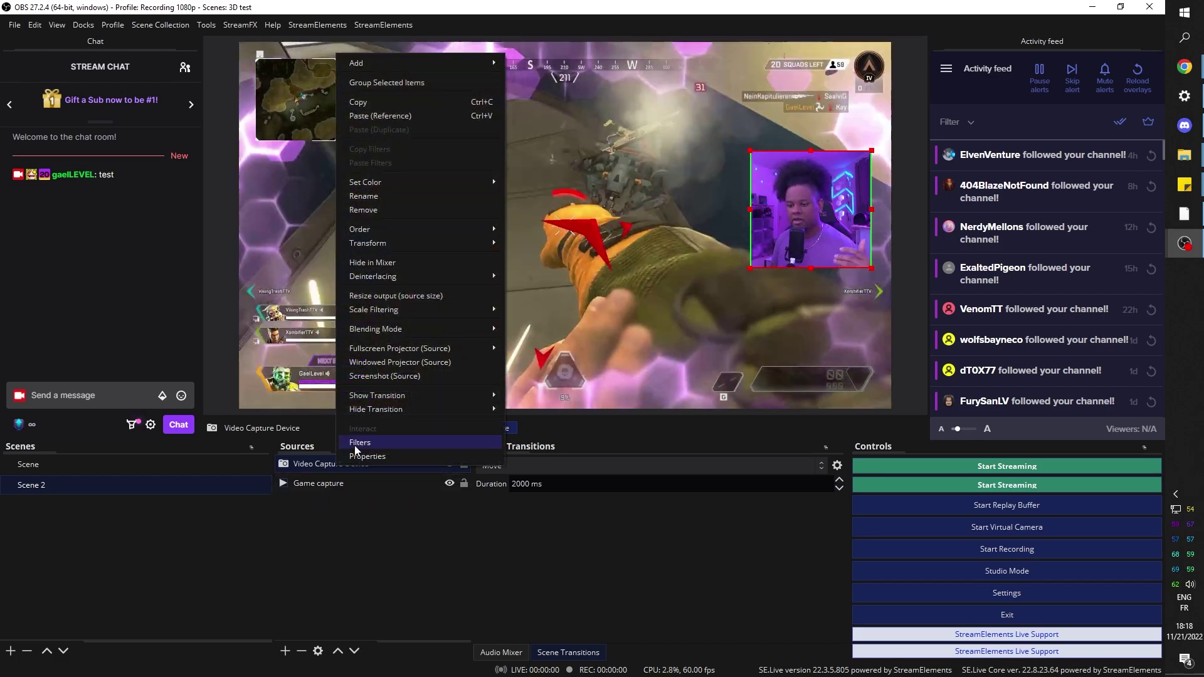
click(355, 444)
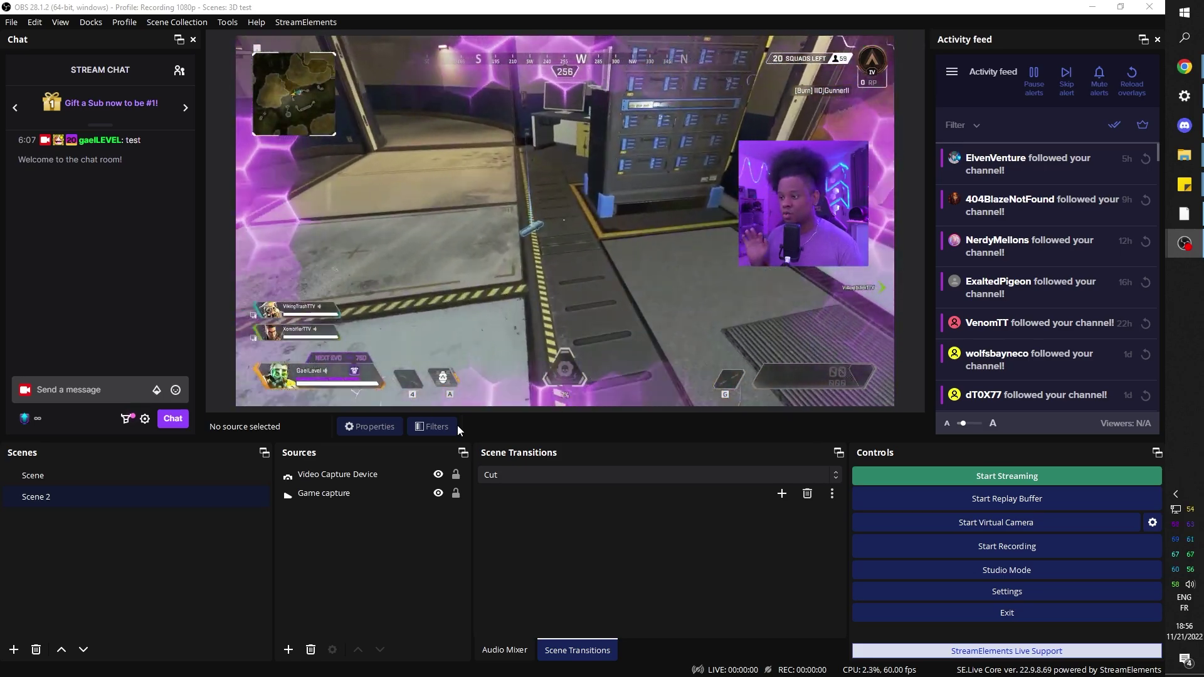
Add a Move Source filter with the default name to Scene 2.
click(92, 510)
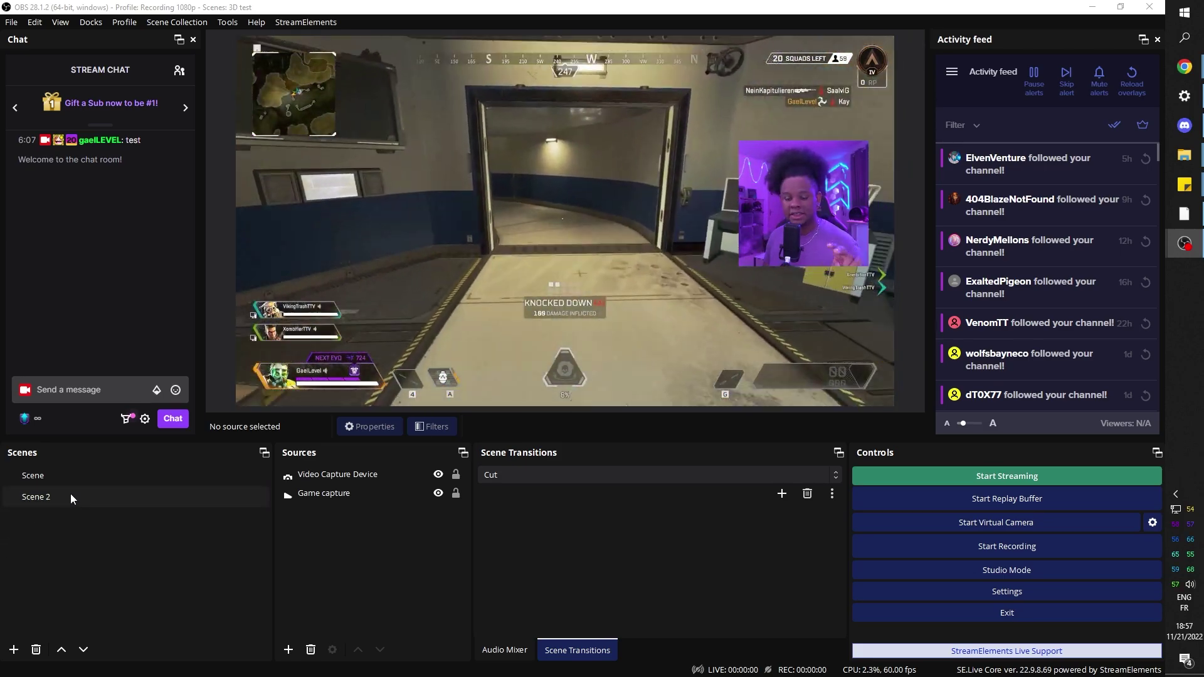
right_click(70, 494)
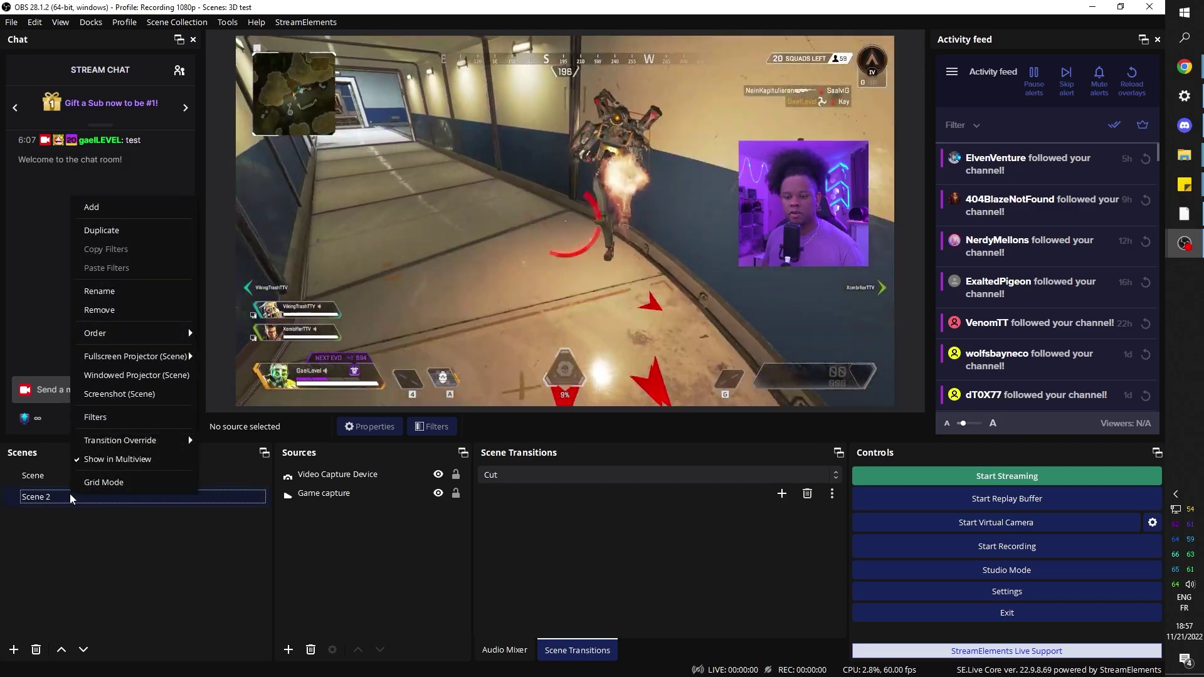
click(91, 418)
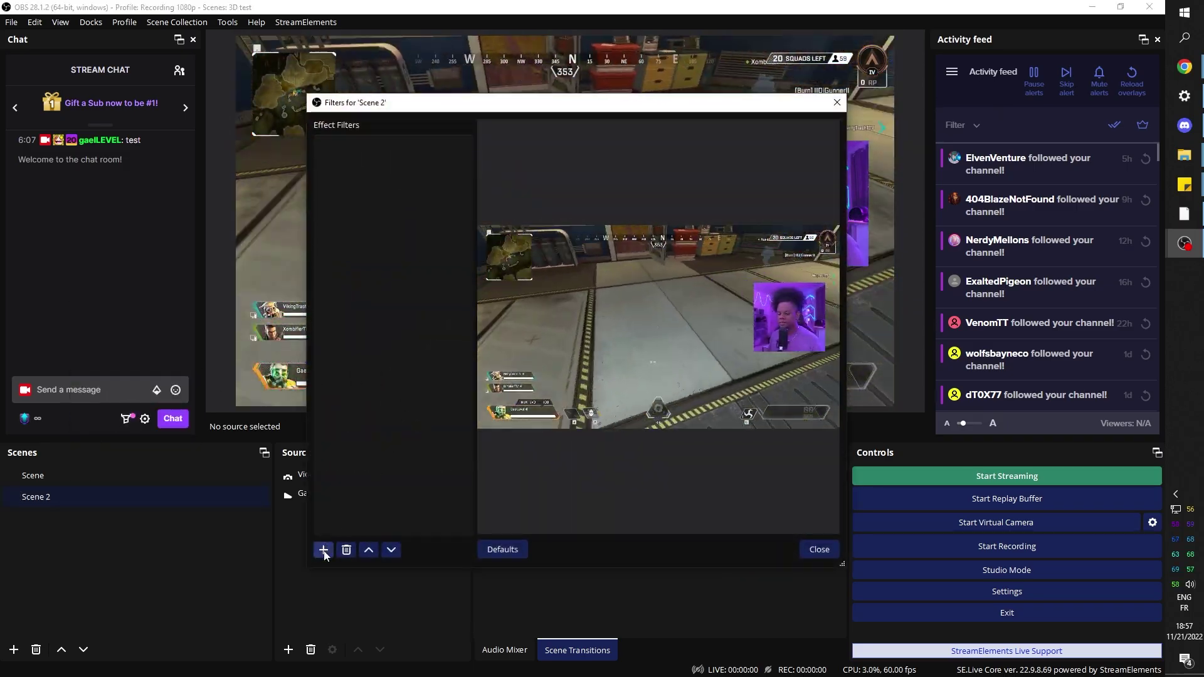
click(322, 549)
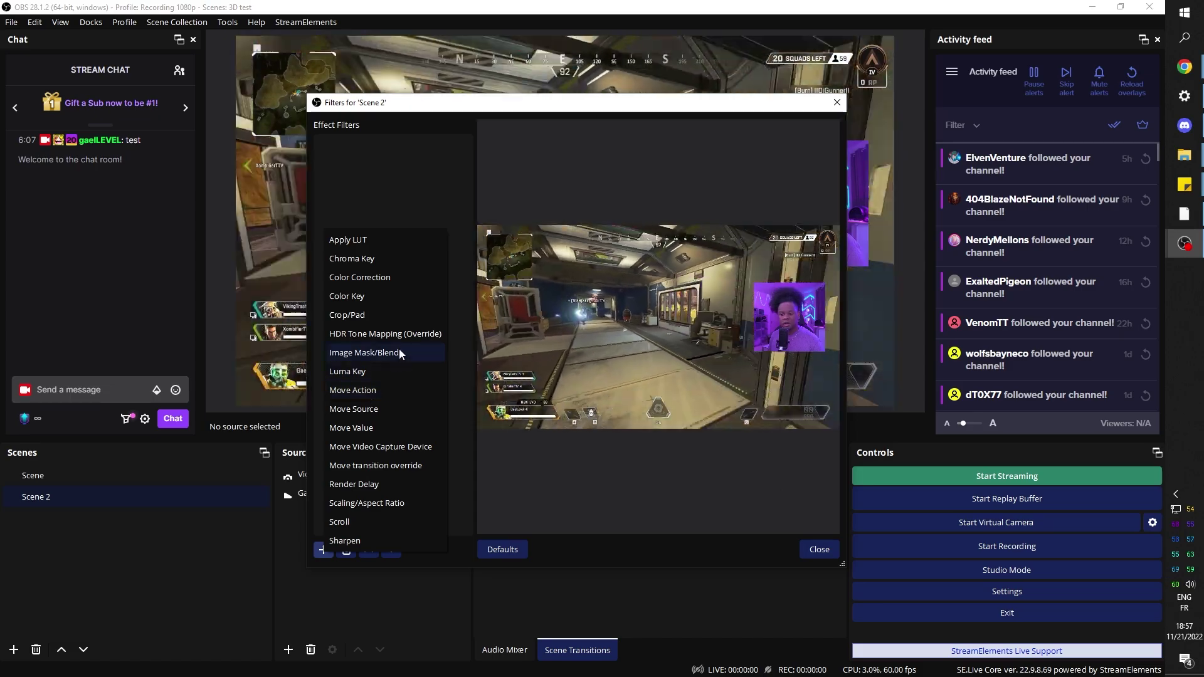
click(369, 414)
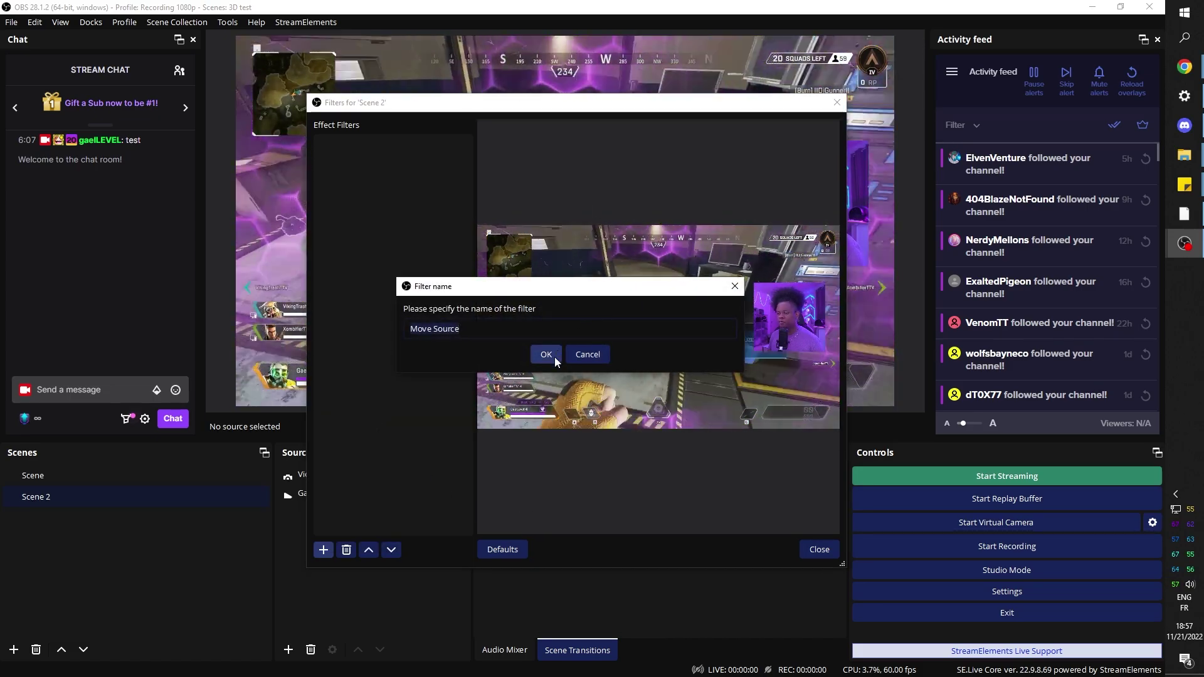
click(546, 355)
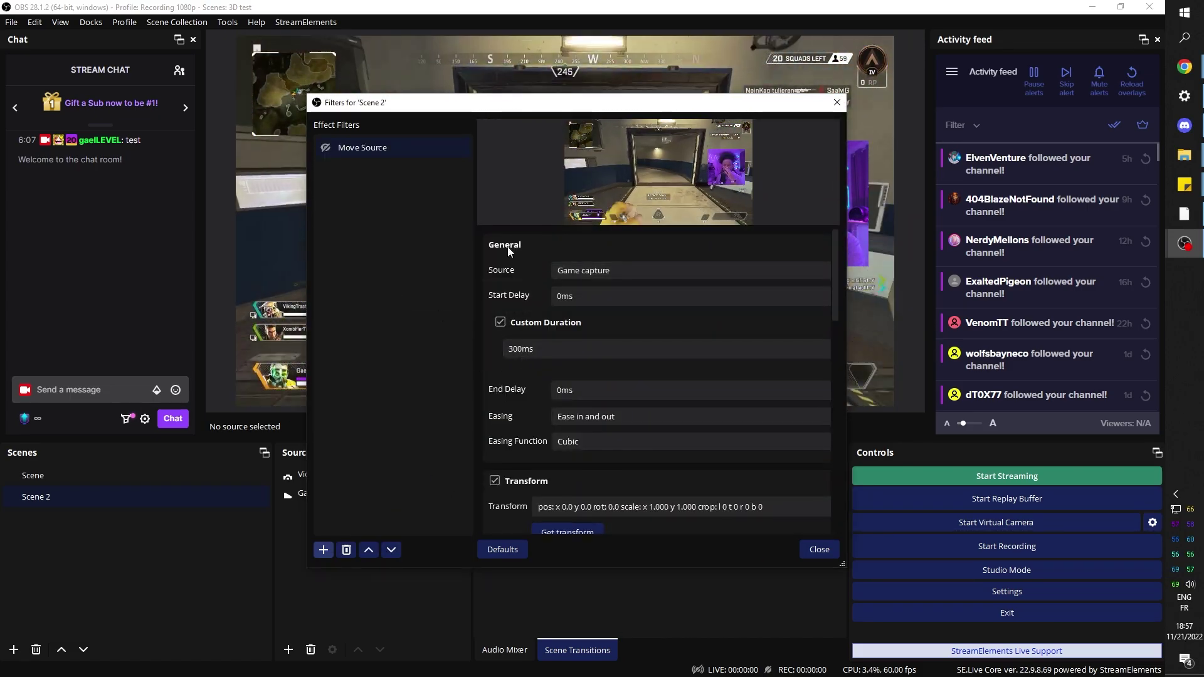
Set the Move Source filter's source to Video Capture Device and its custom duration to 1000 ms.
drag(726, 107, 442, 74)
click(415, 239)
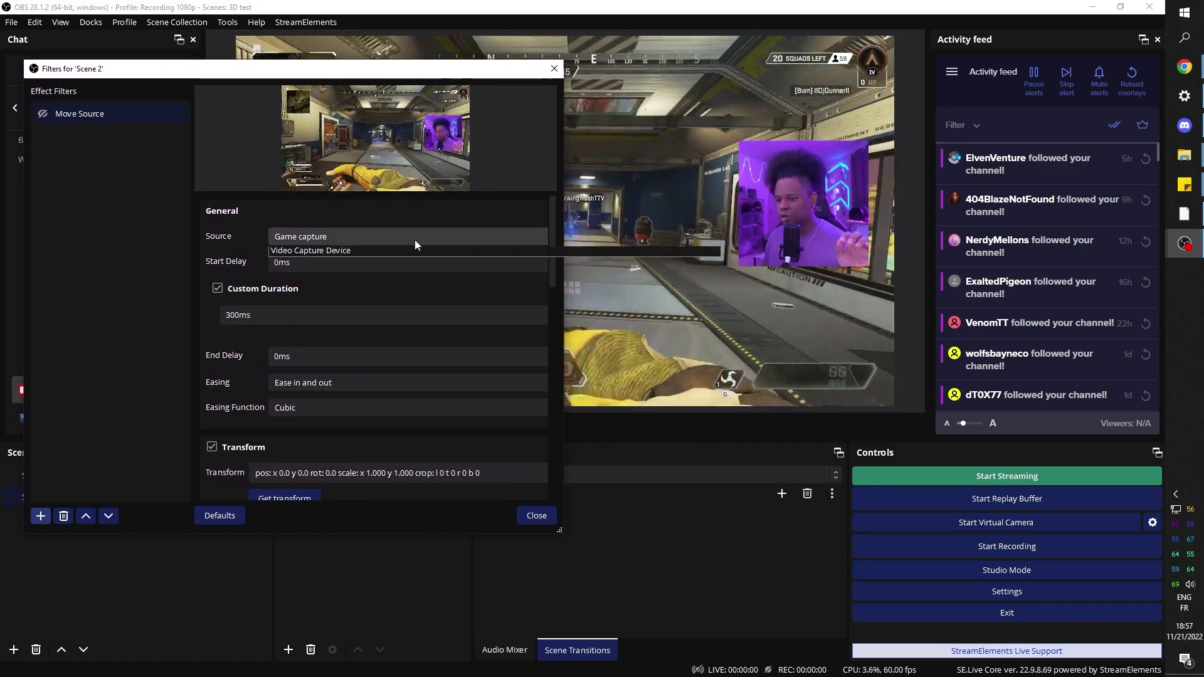
click(398, 265)
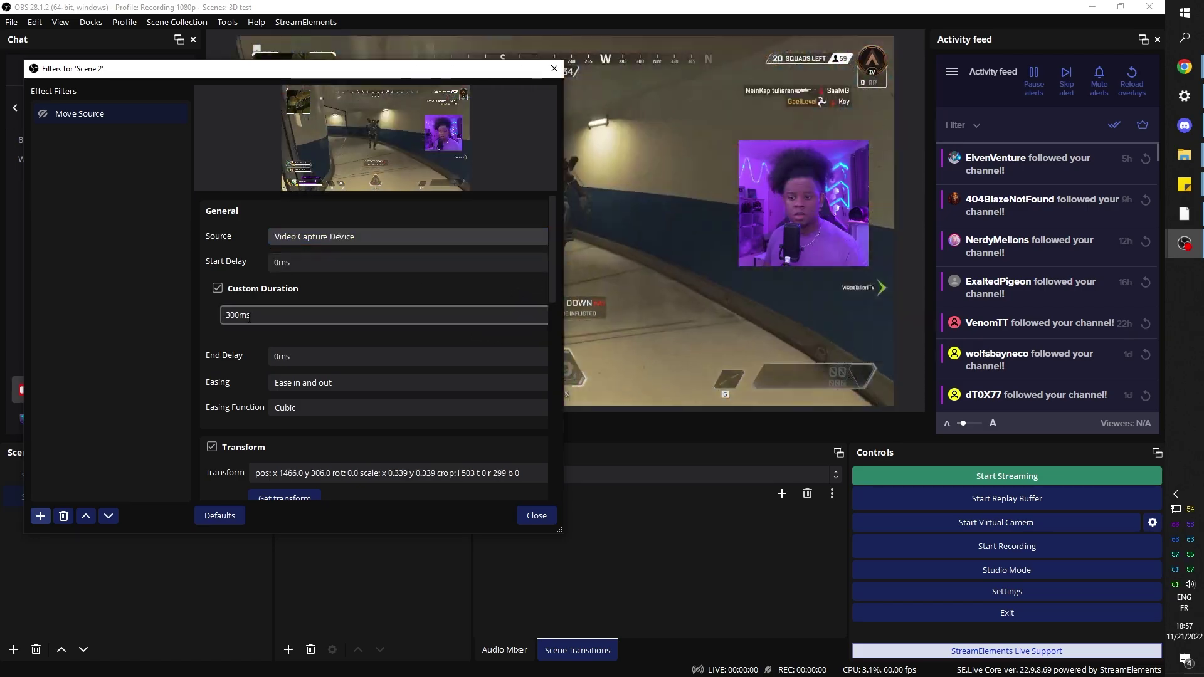
double_click(229, 315)
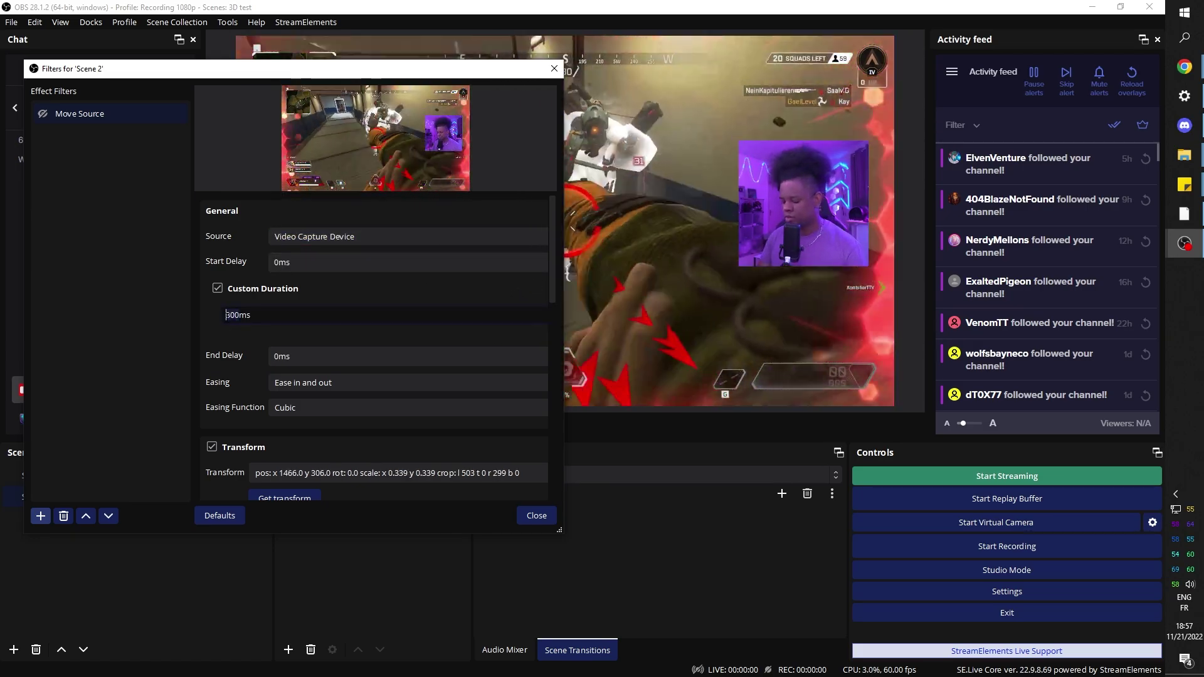
text(1000)
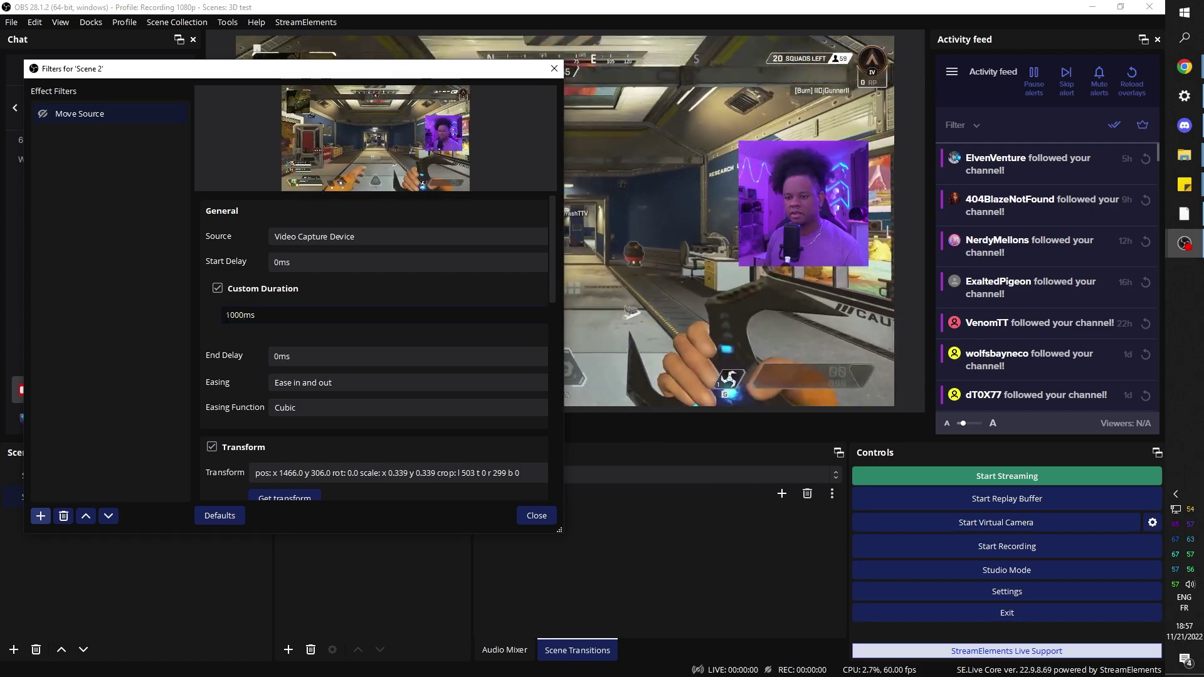
Move the Video Capture Device to the canvas's lower middle, shrink it to about 0.264 scale, and capture that transform in the Move Source filter.
scroll(376, 345, down, 3)
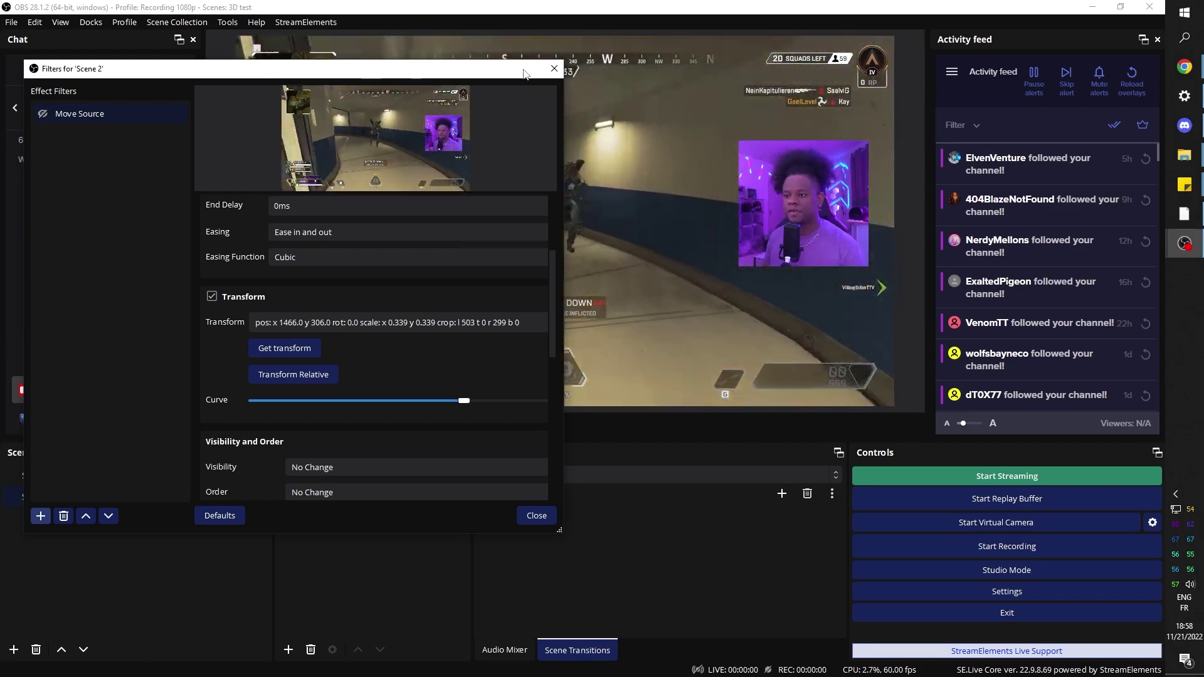
drag(509, 72, 319, 98)
drag(814, 201, 576, 325)
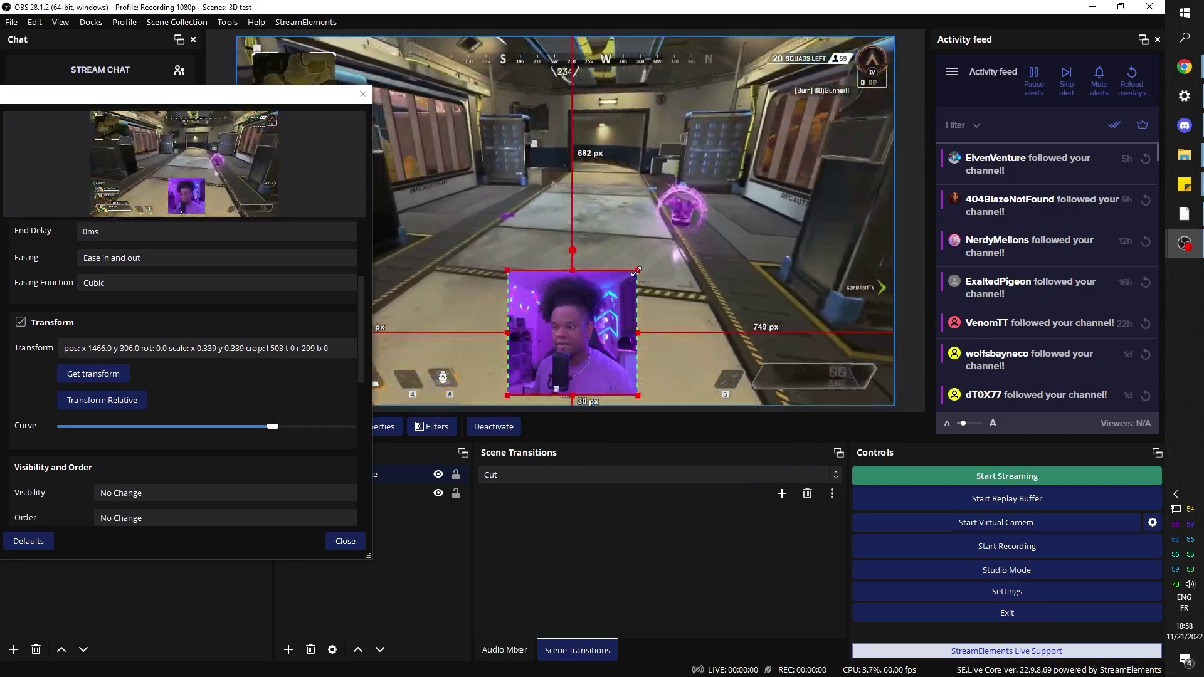
drag(637, 270, 571, 338)
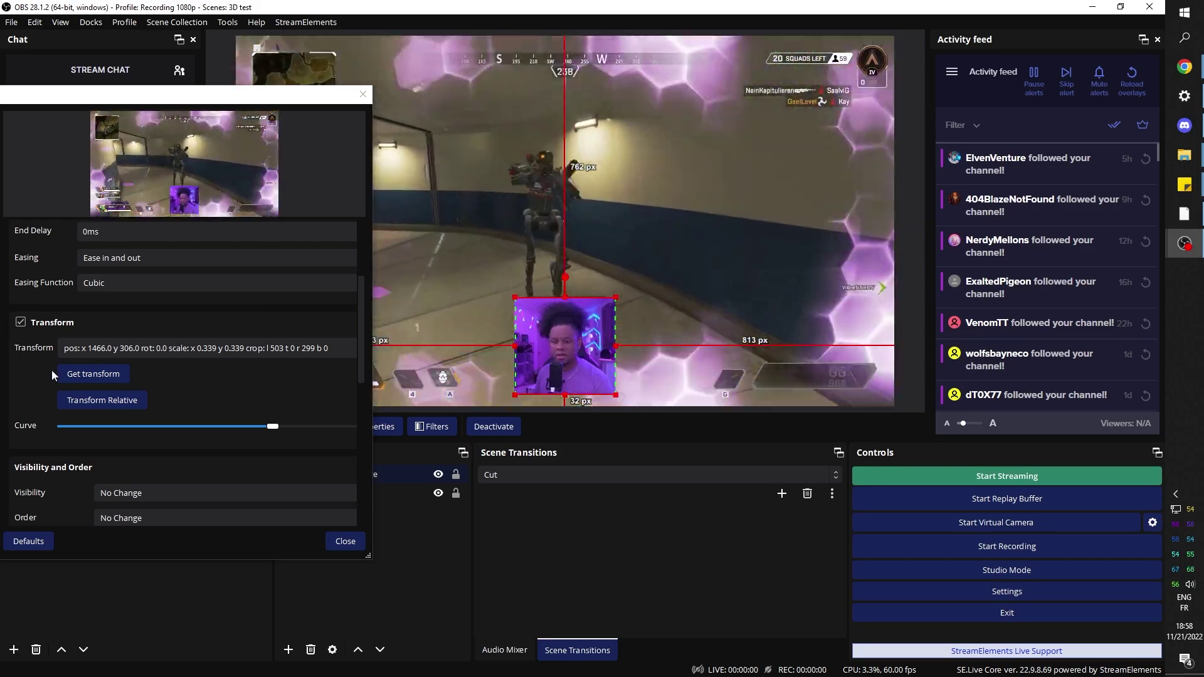
click(77, 378)
click(76, 378)
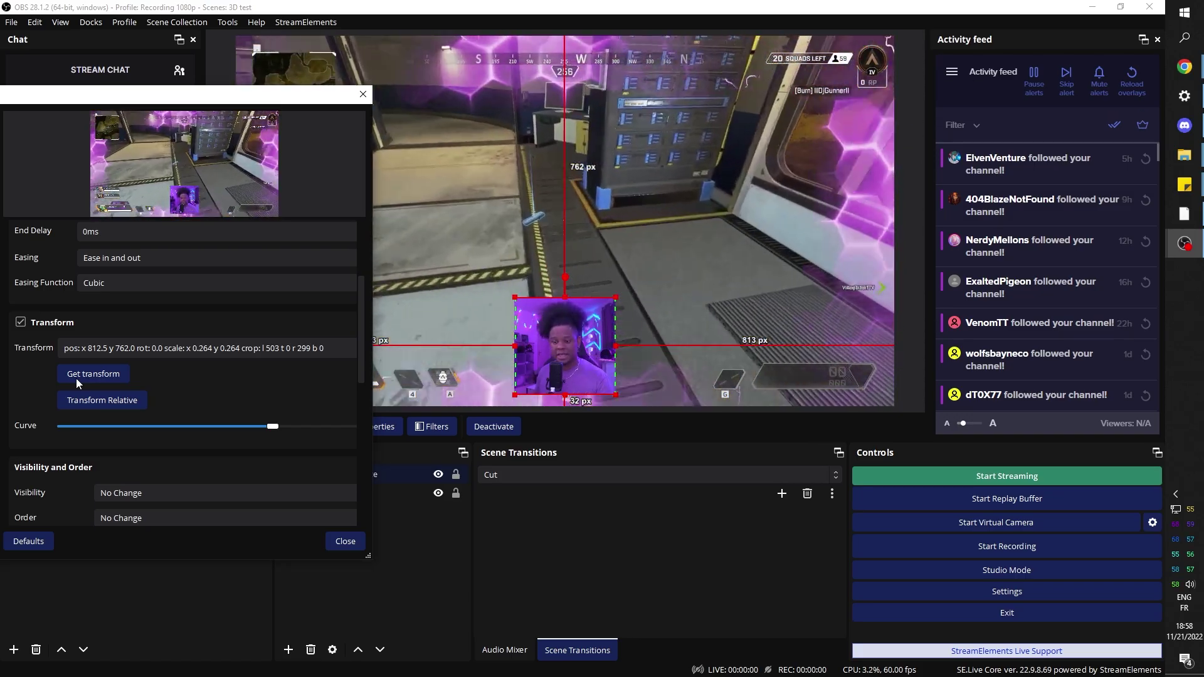
Move the Video Capture Device back to the right side of the canvas and start the Move Source filter to test it.
drag(559, 341, 838, 191)
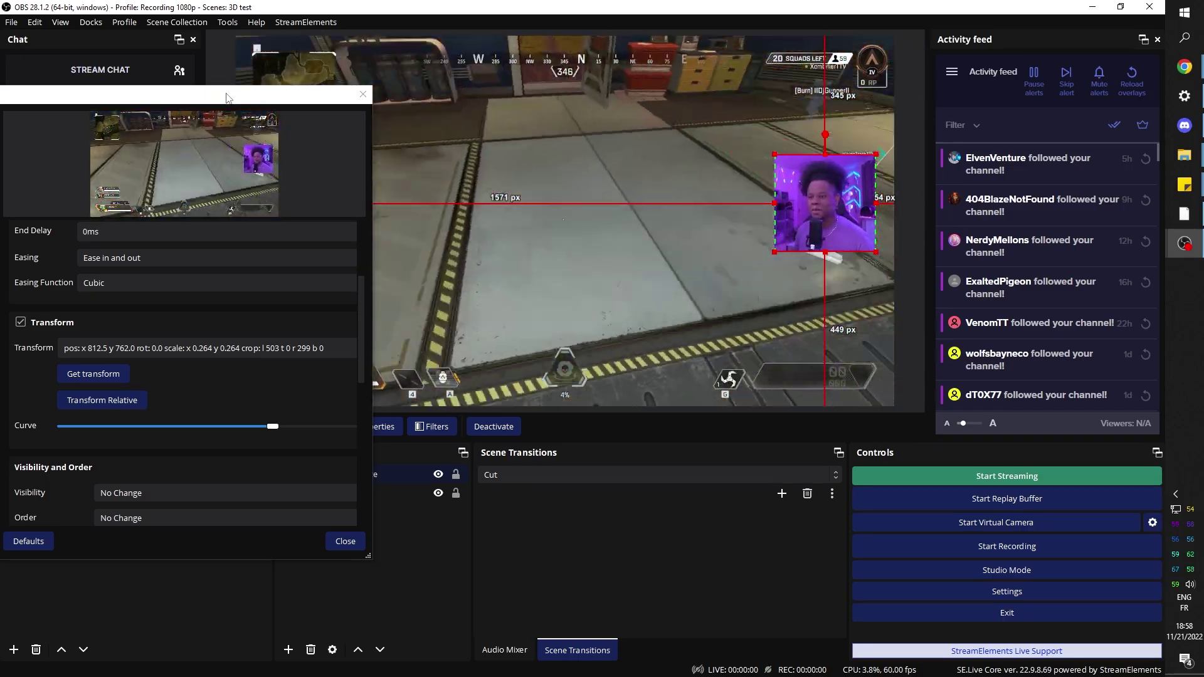
drag(227, 99, 444, 63)
scroll(225, 333, down, 3)
scroll(226, 333, down, 4)
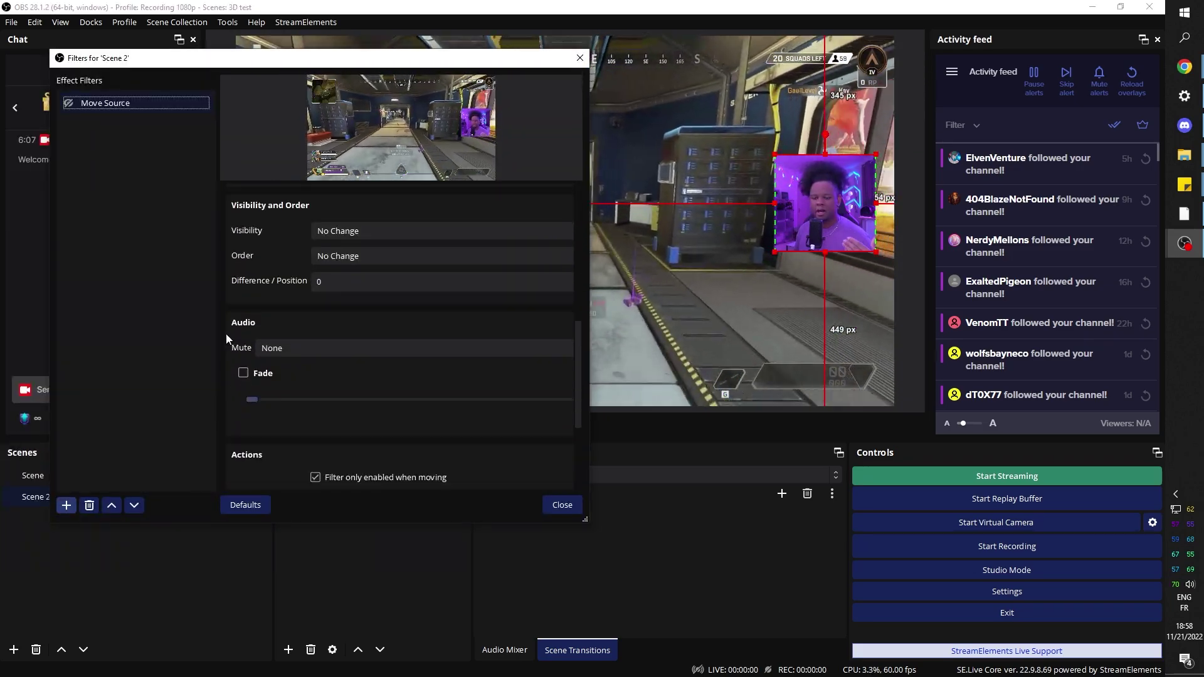
scroll(226, 334, down, 1)
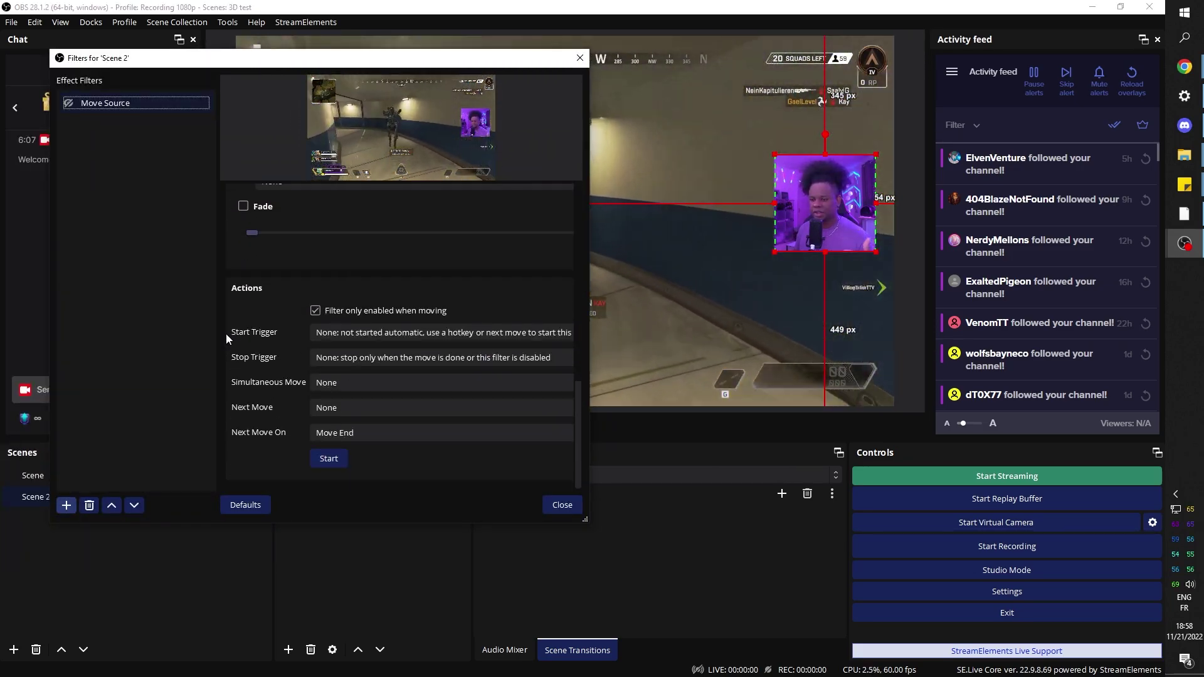
click(325, 457)
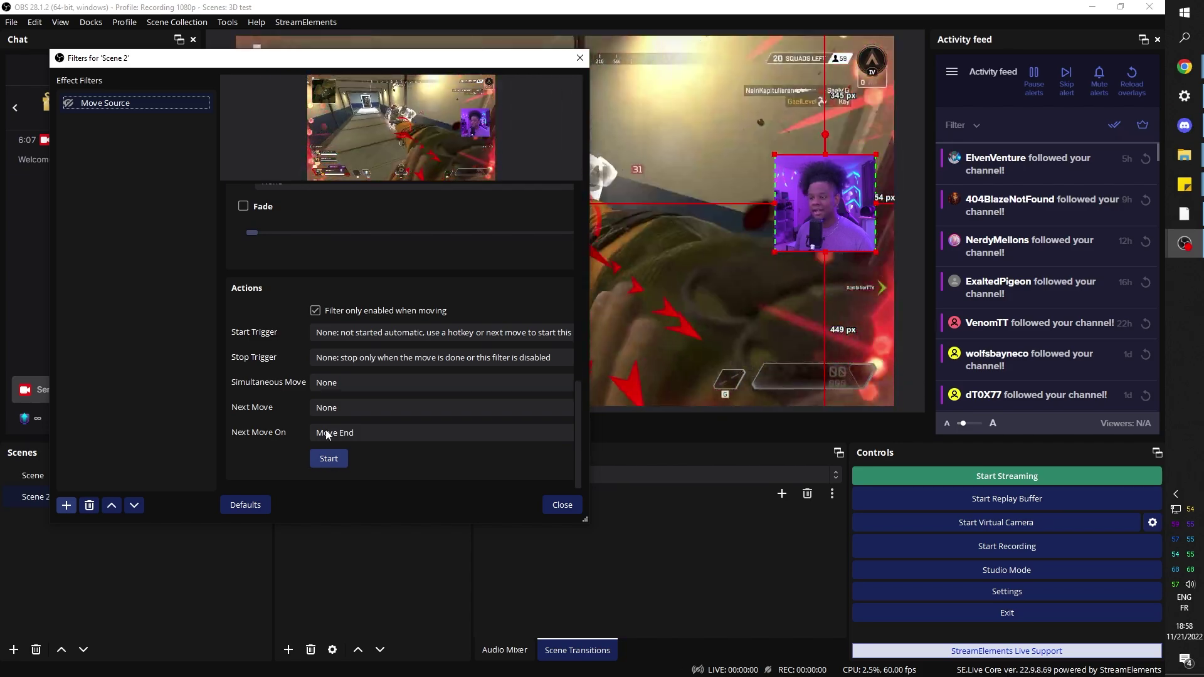
drag(422, 69, 233, 66)
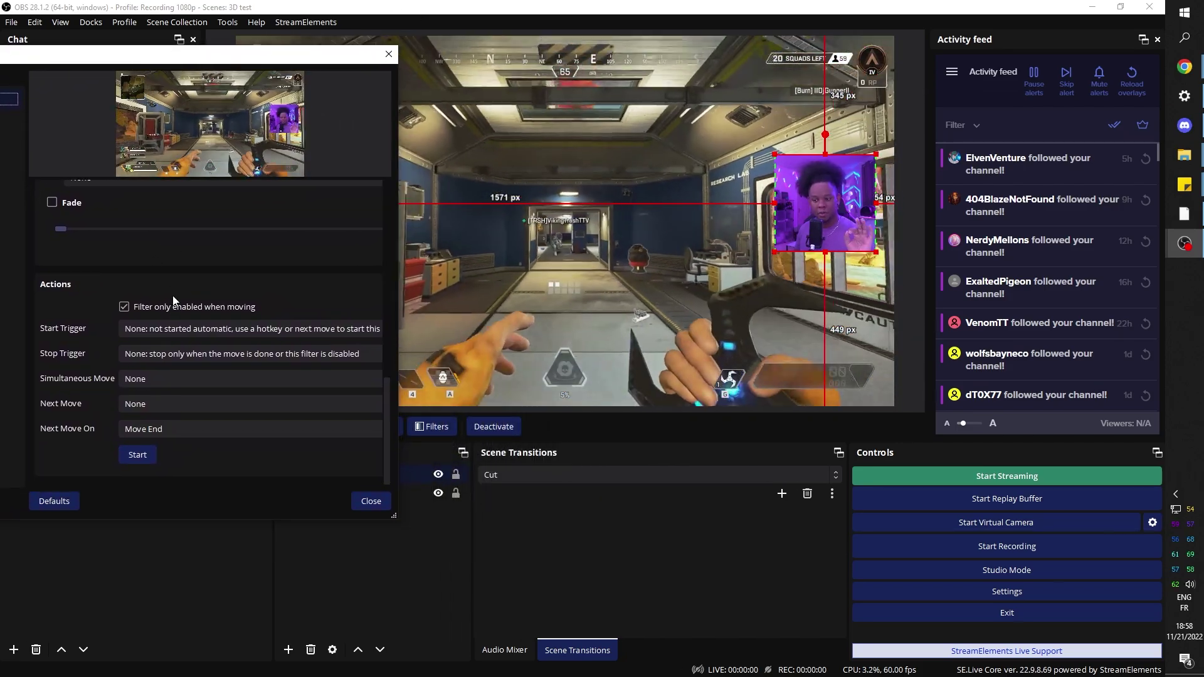
click(150, 455)
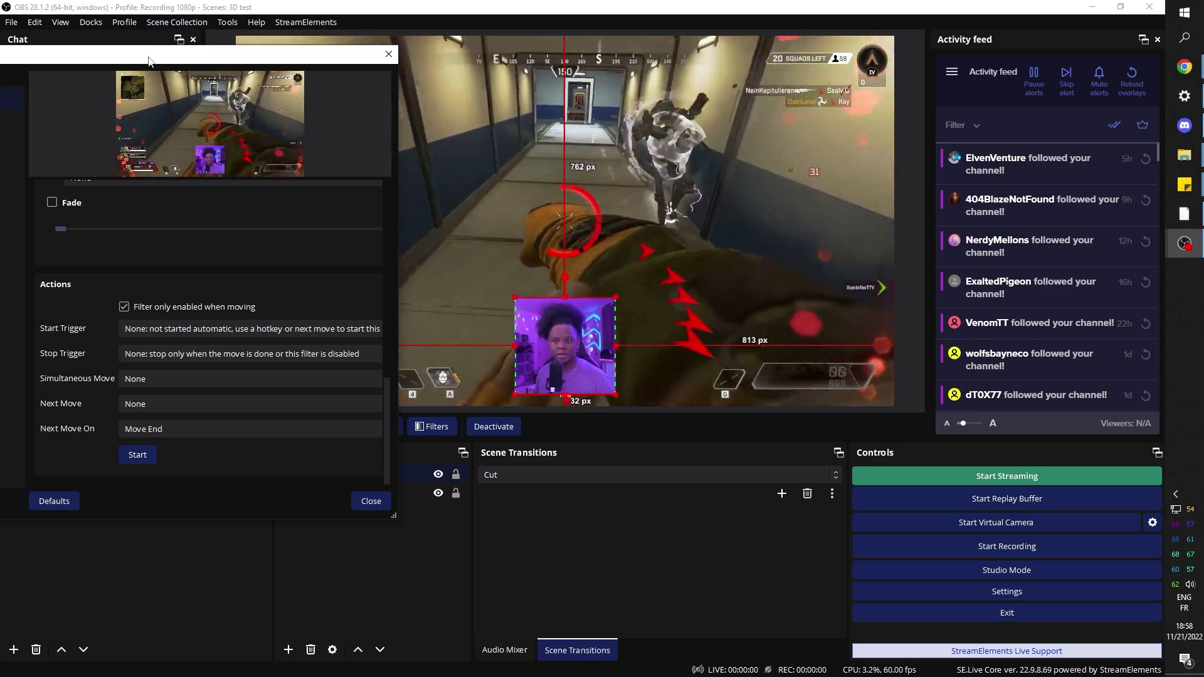
Add a second Move Source filter named Move Source 2 to Scene 2, with Video Capture Device as its source.
drag(221, 54, 424, 70)
click(78, 517)
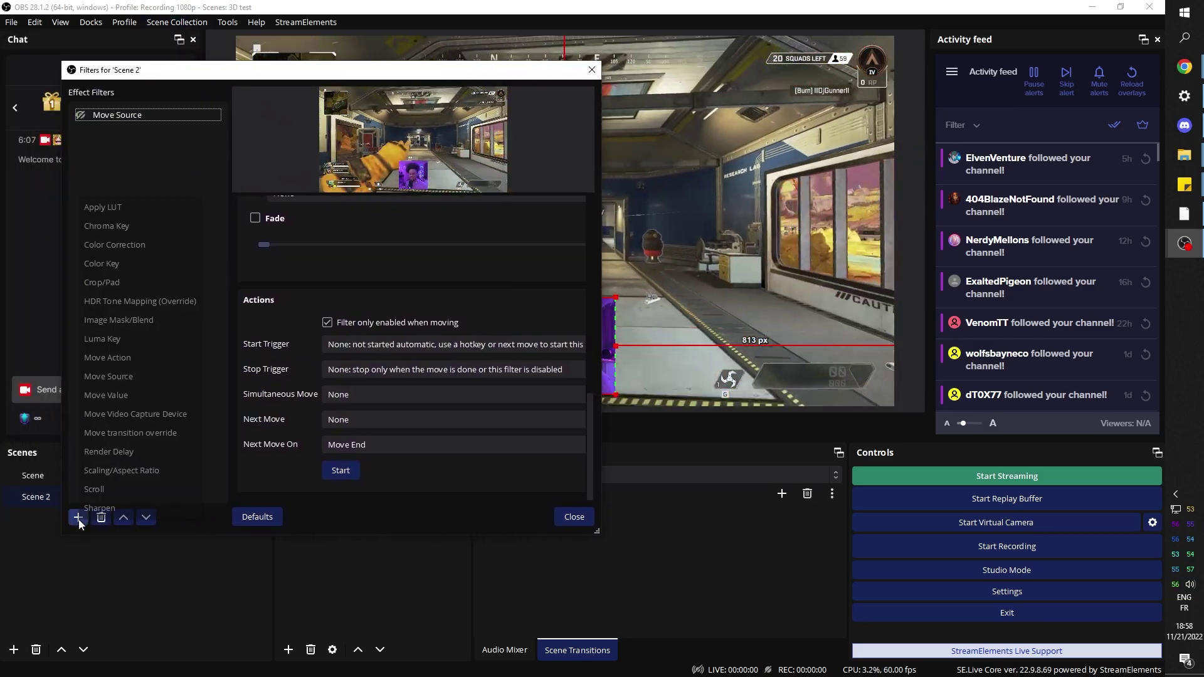
click(116, 378)
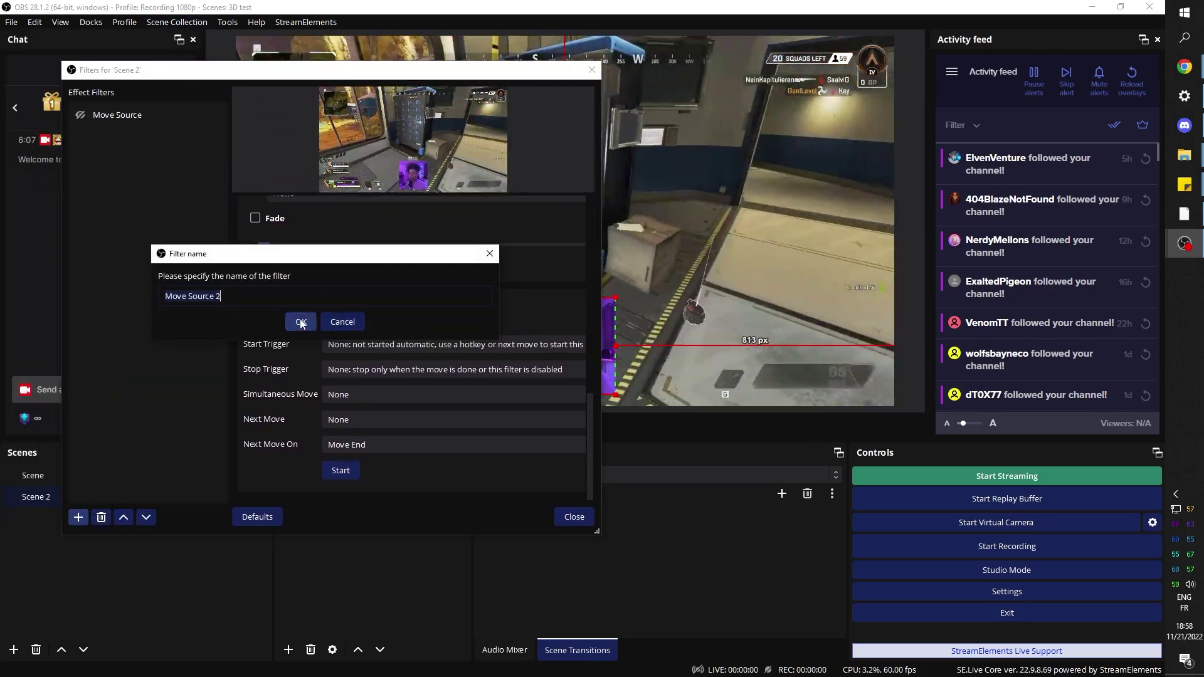
click(301, 321)
click(380, 240)
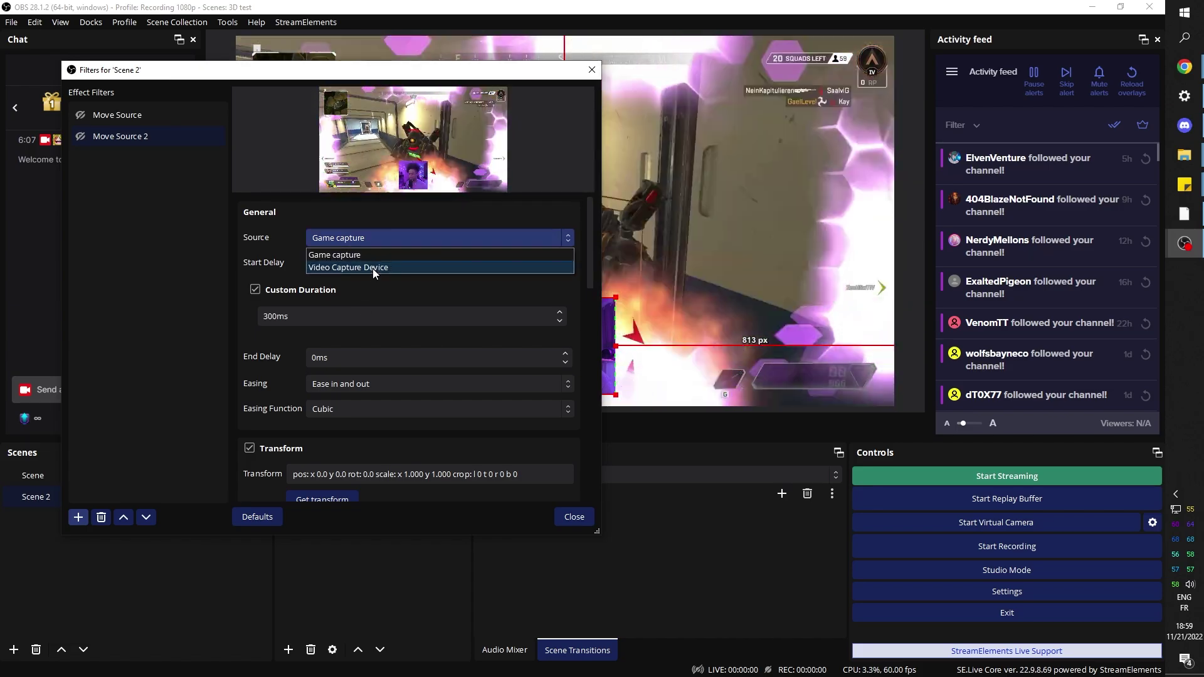
click(372, 267)
Place the Video Capture Device at the canvas's right side, set Move Source 2's custom duration to 2000 ms, and capture the new transform.
drag(468, 70, 309, 113)
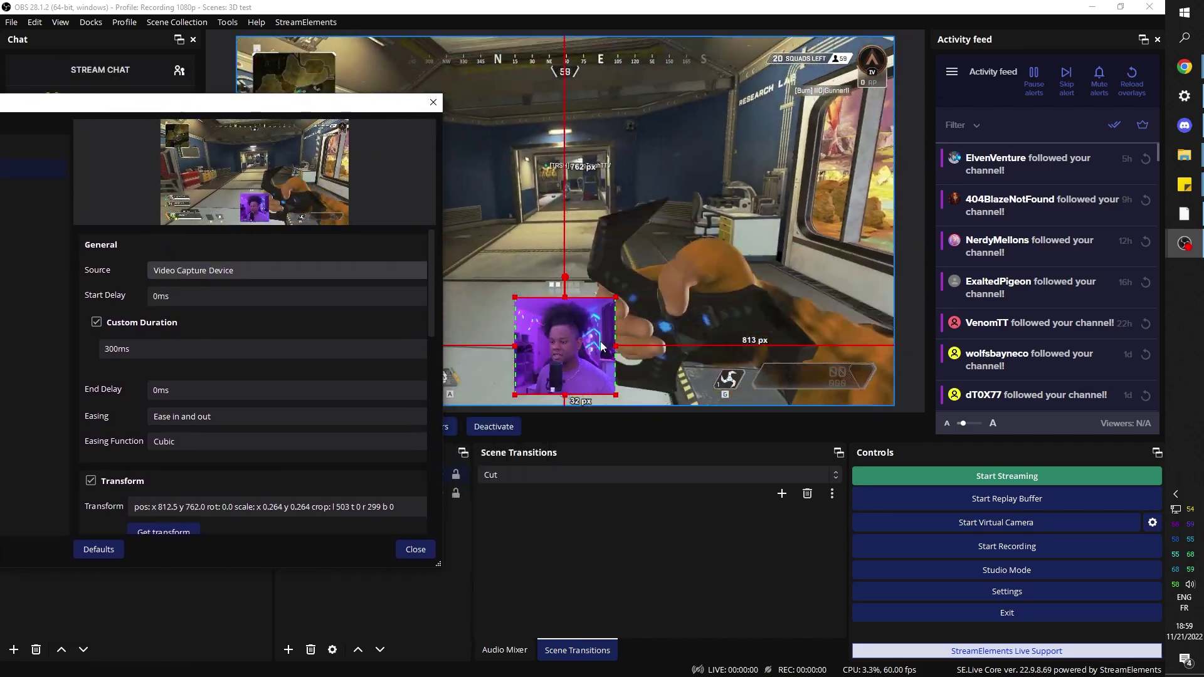
drag(559, 338, 820, 213)
click(102, 352)
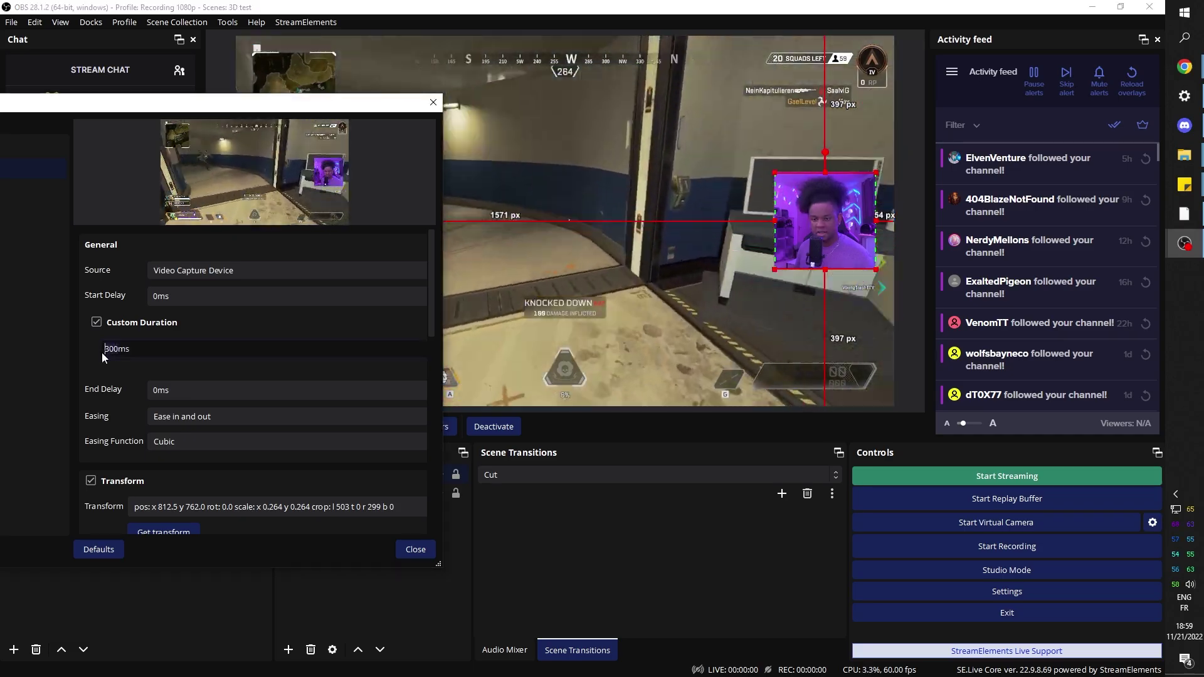
scroll(102, 352, down, 1)
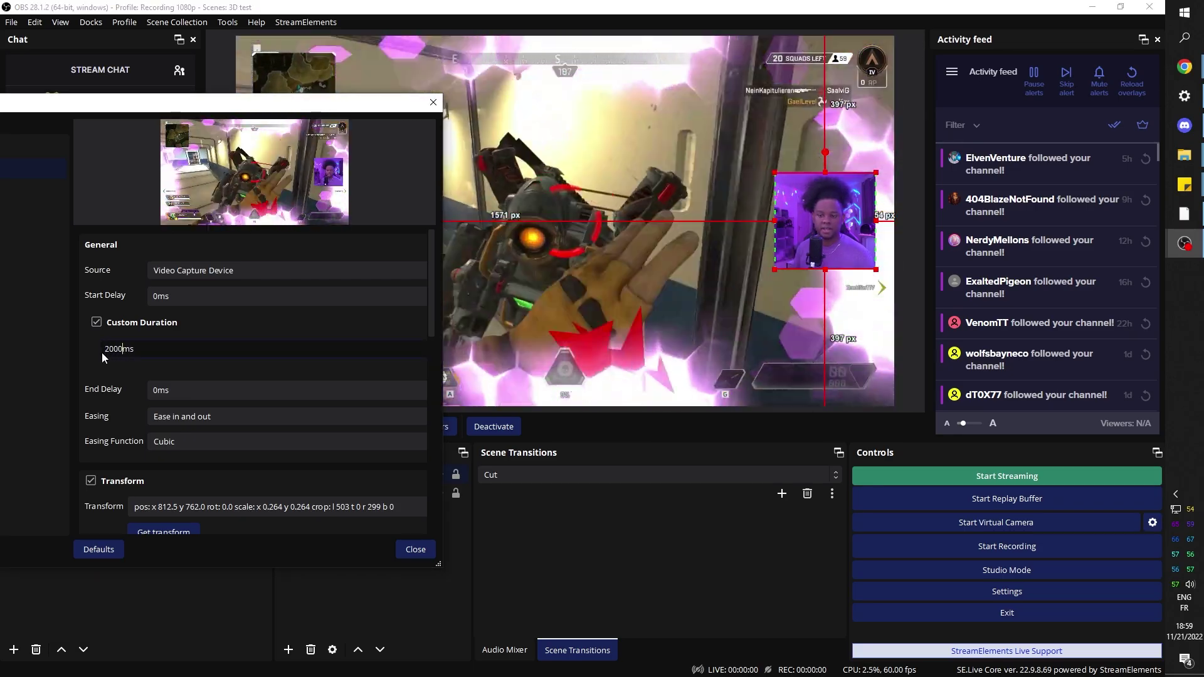
scroll(104, 379, down, 4)
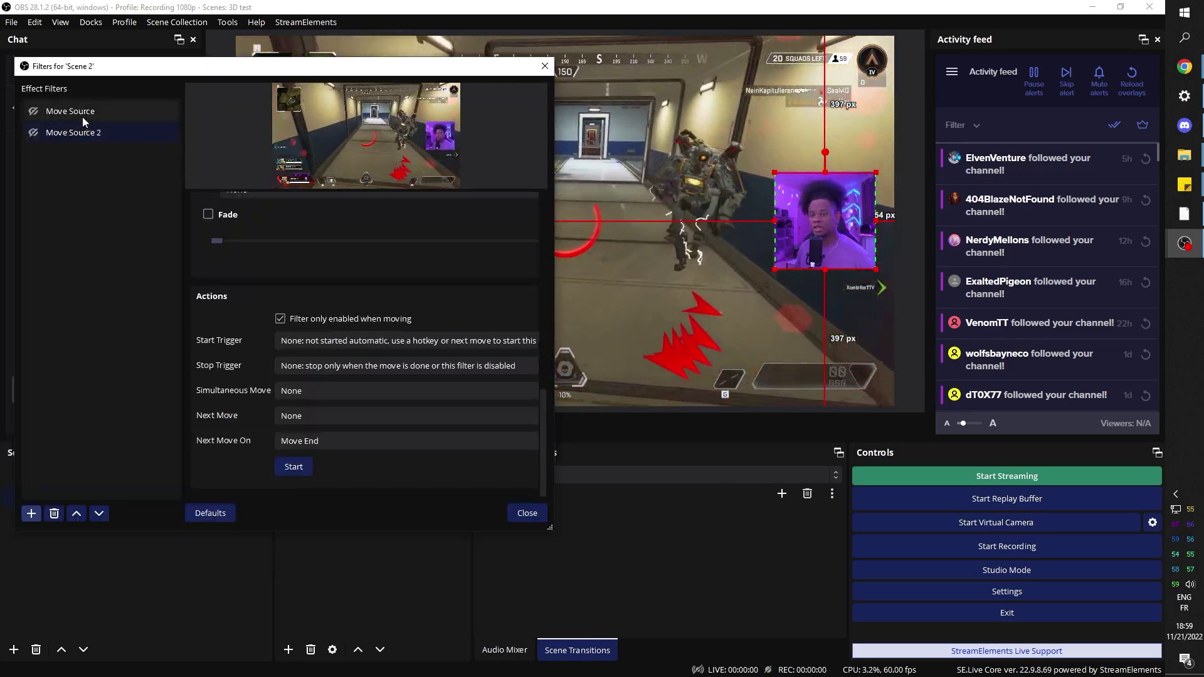
Test the webcam's movement by starting the Move Source filter, followed by Move Source 2.
click(83, 119)
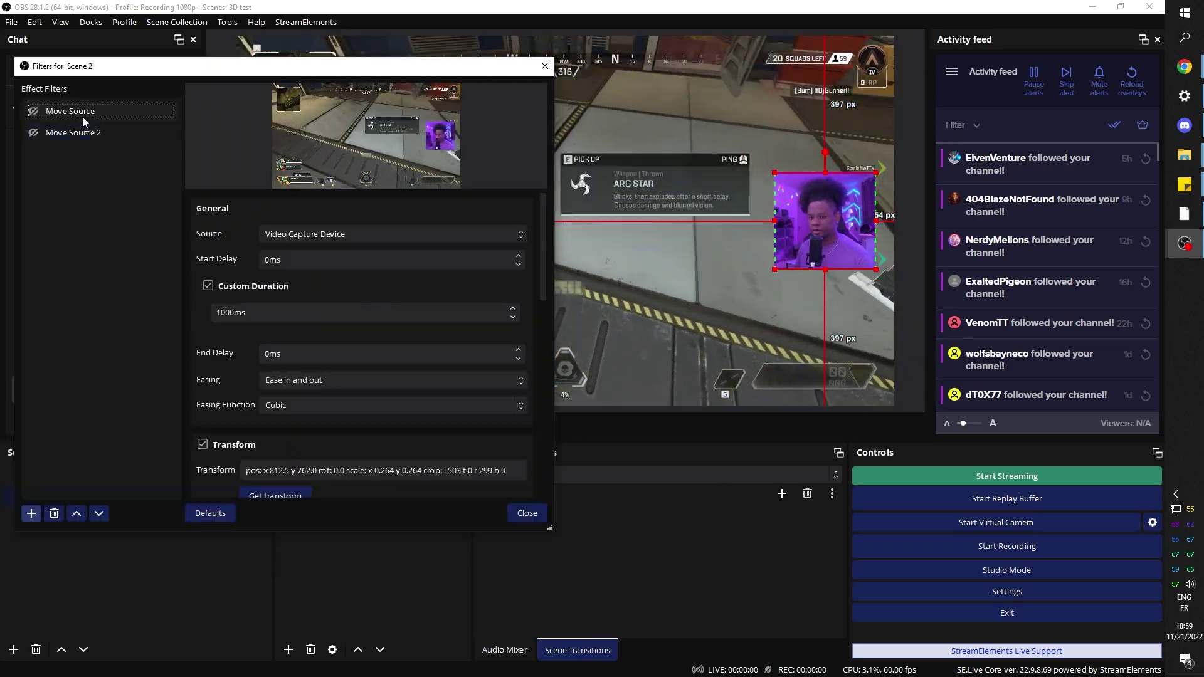
scroll(188, 350, down, 10)
scroll(198, 355, down, 2)
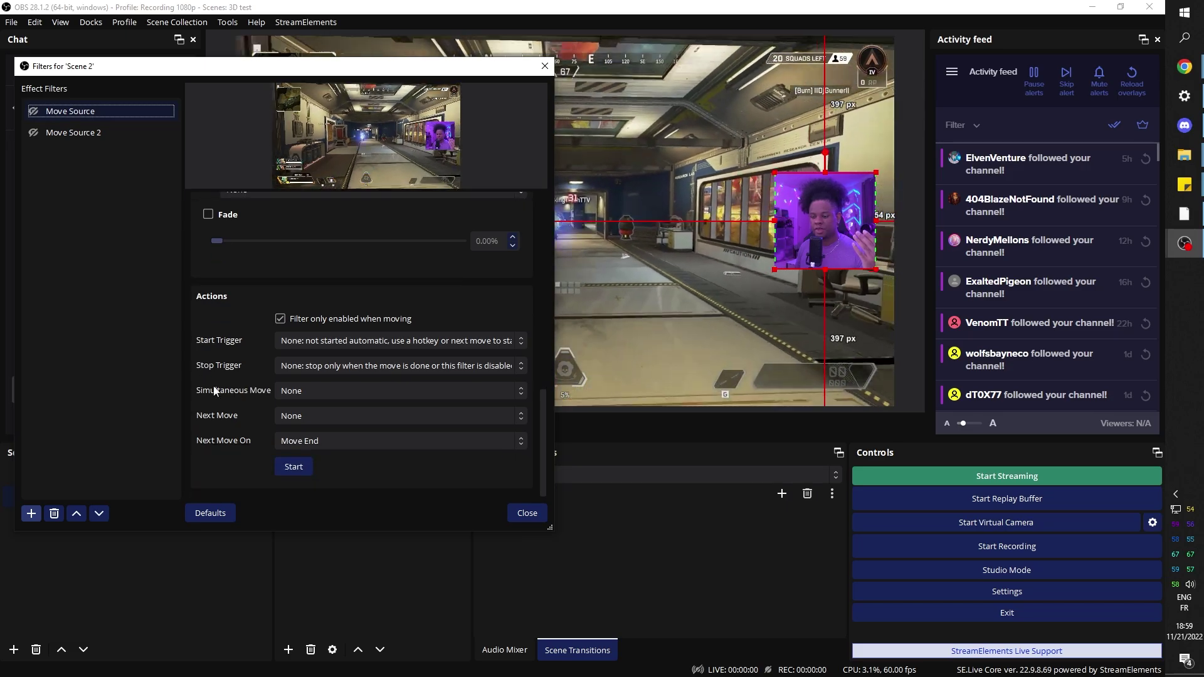
click(293, 467)
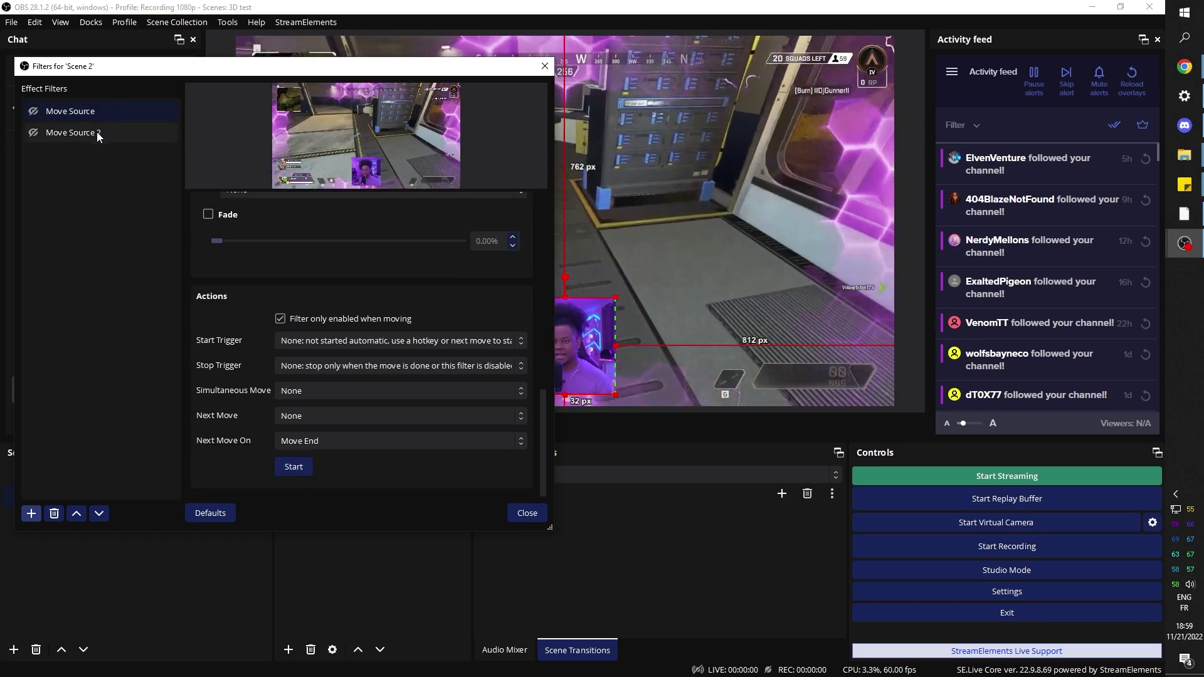
click(97, 134)
scroll(189, 408, down, 10)
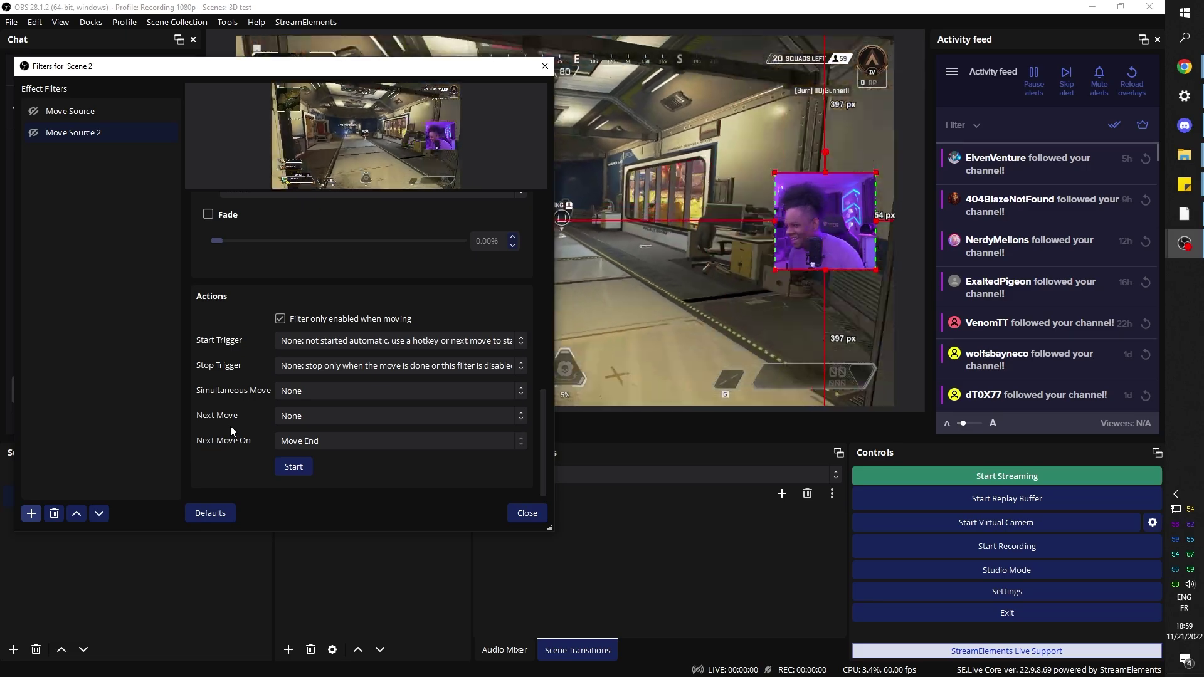
Run Move Source and Move Source 2 once more to compare their 1000 ms and 2000 ms movements.
key(Up)
scroll(186, 430, down, 10)
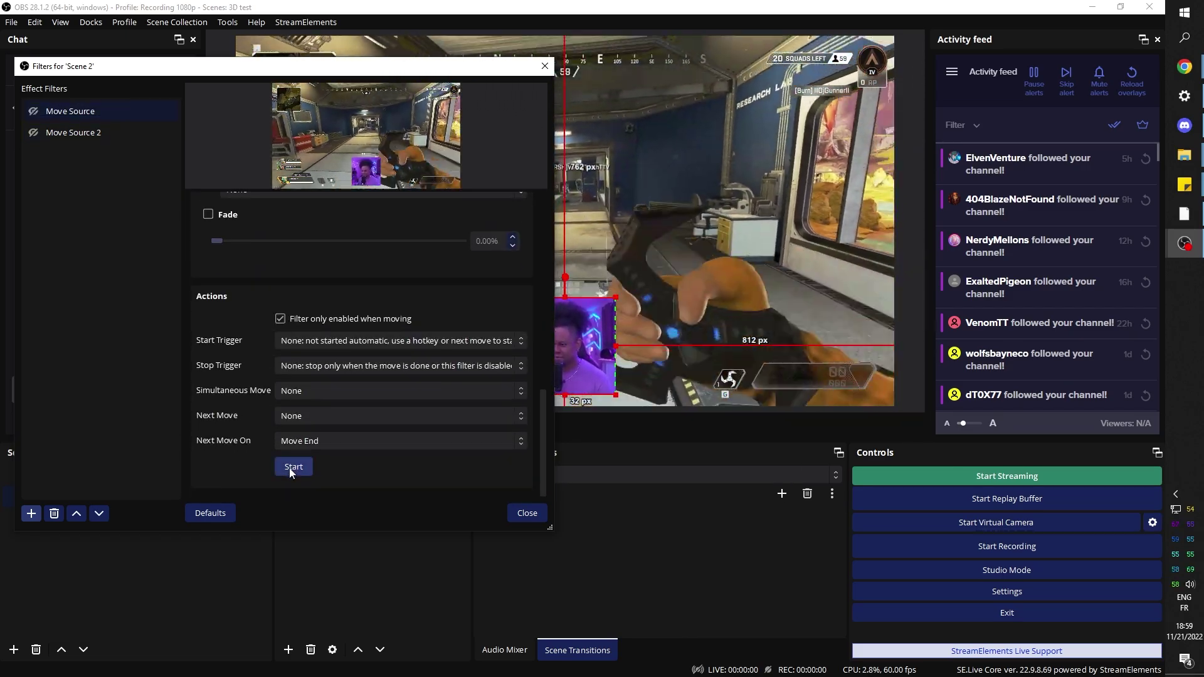
click(77, 134)
scroll(194, 365, down, 10)
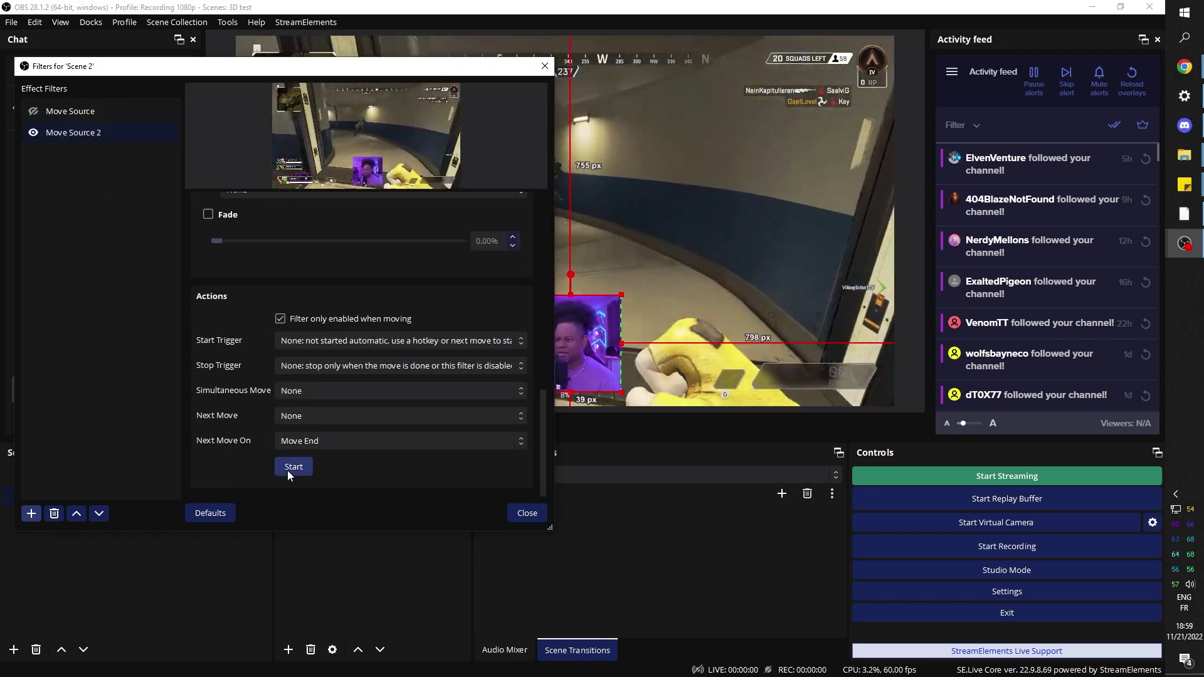
click(292, 467)
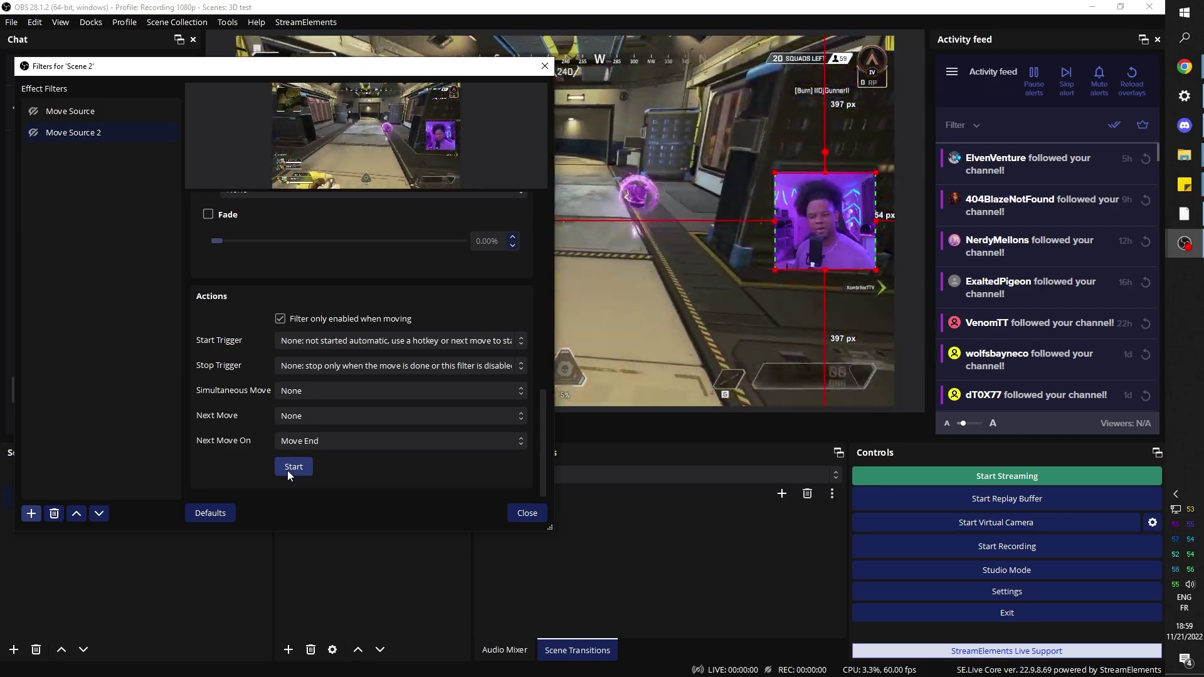
scroll(404, 490, up, 10)
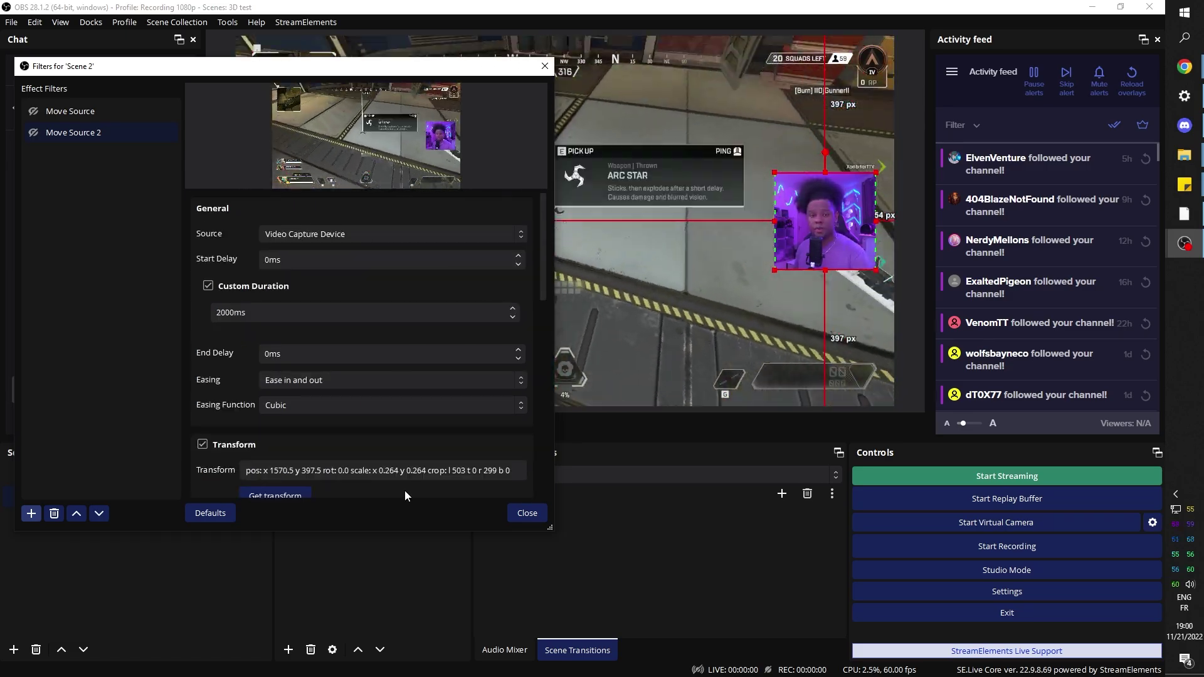
Add a Move Action filter to Scene 2, set its trigger hotkey source to Video Capture Device, and review the available hotkey actions.
click(32, 515)
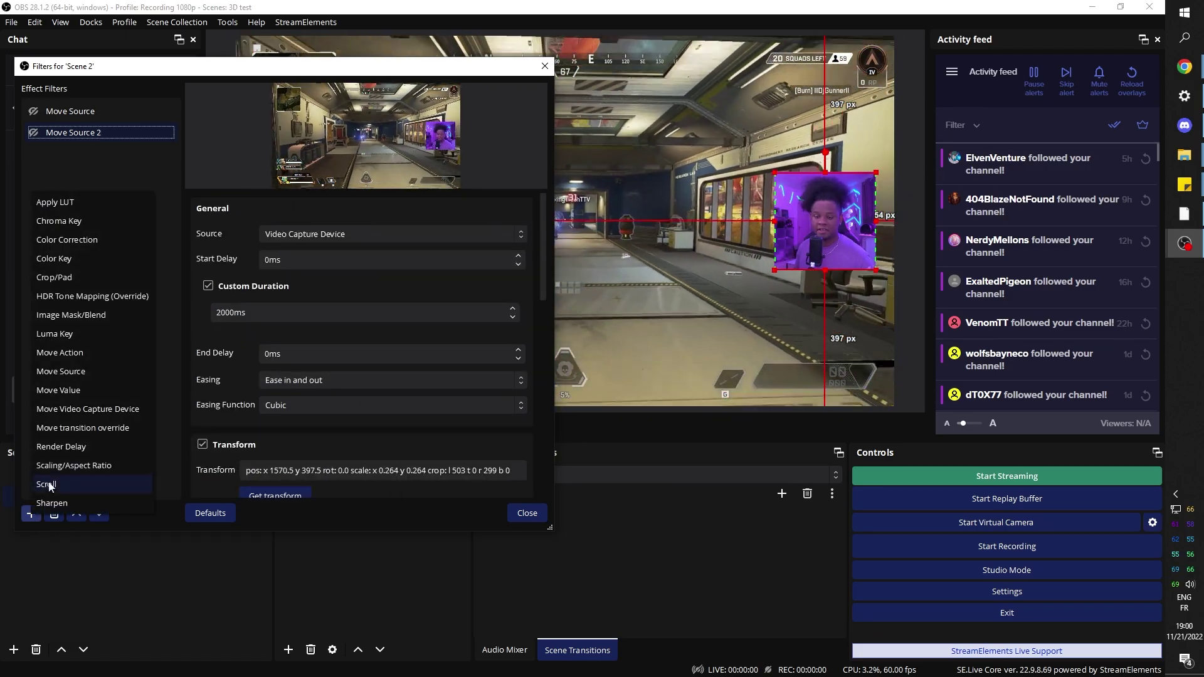
click(81, 353)
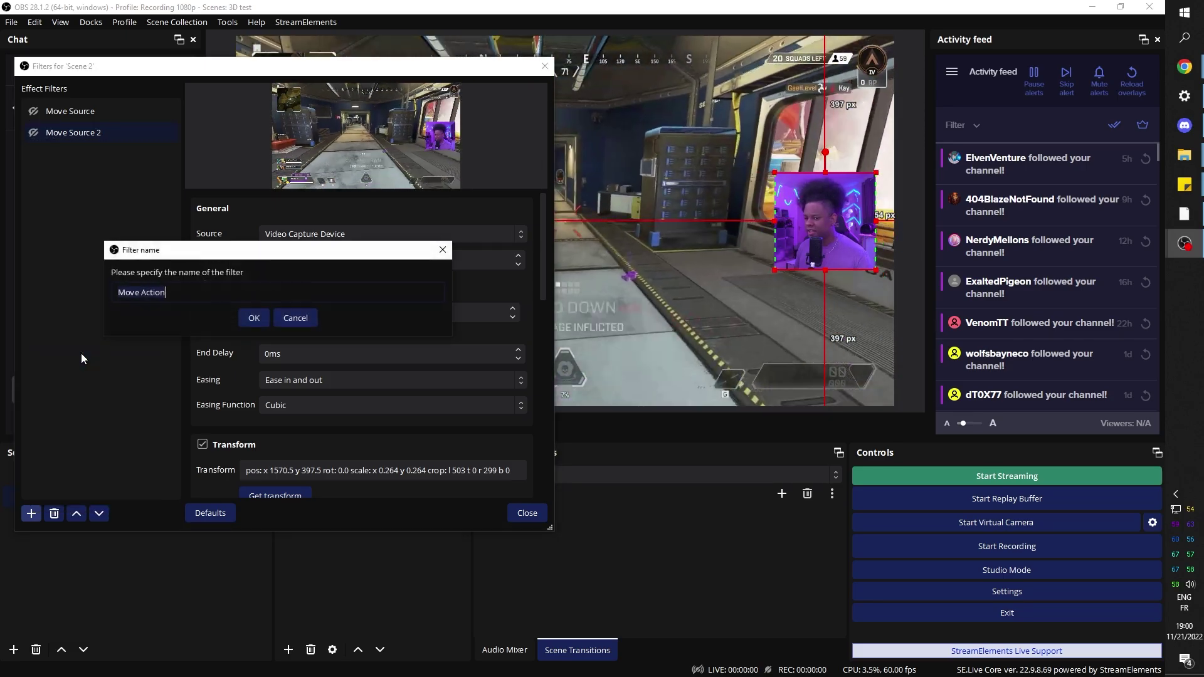
key(Return)
click(513, 234)
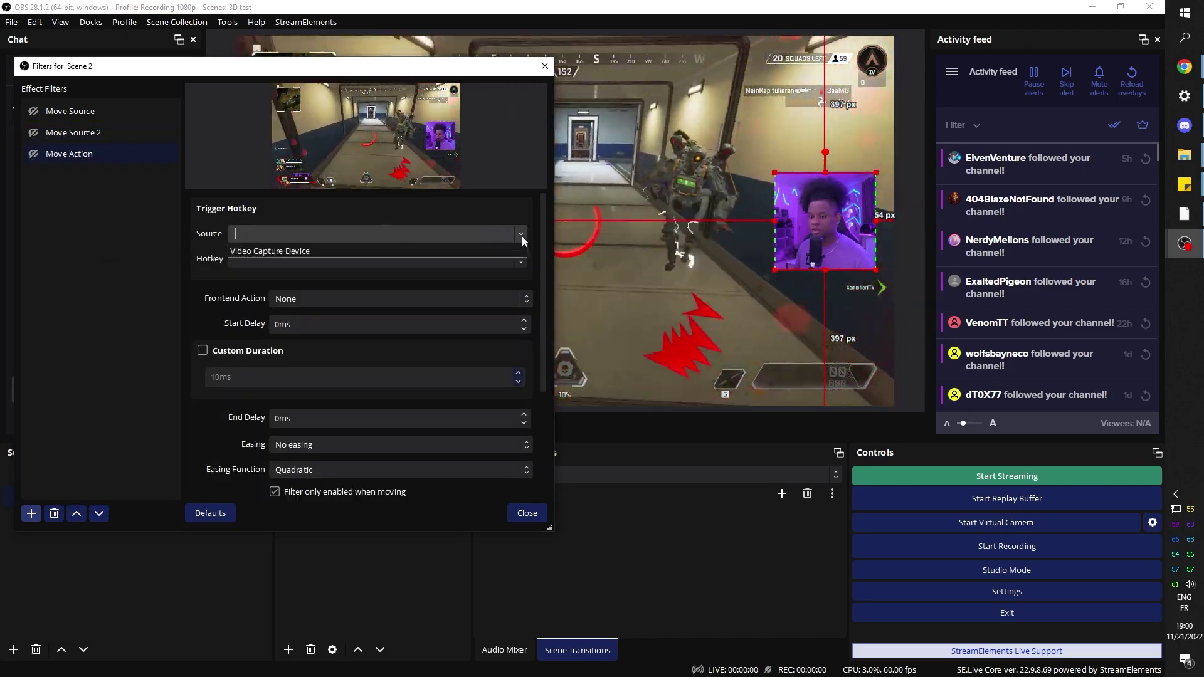
click(435, 272)
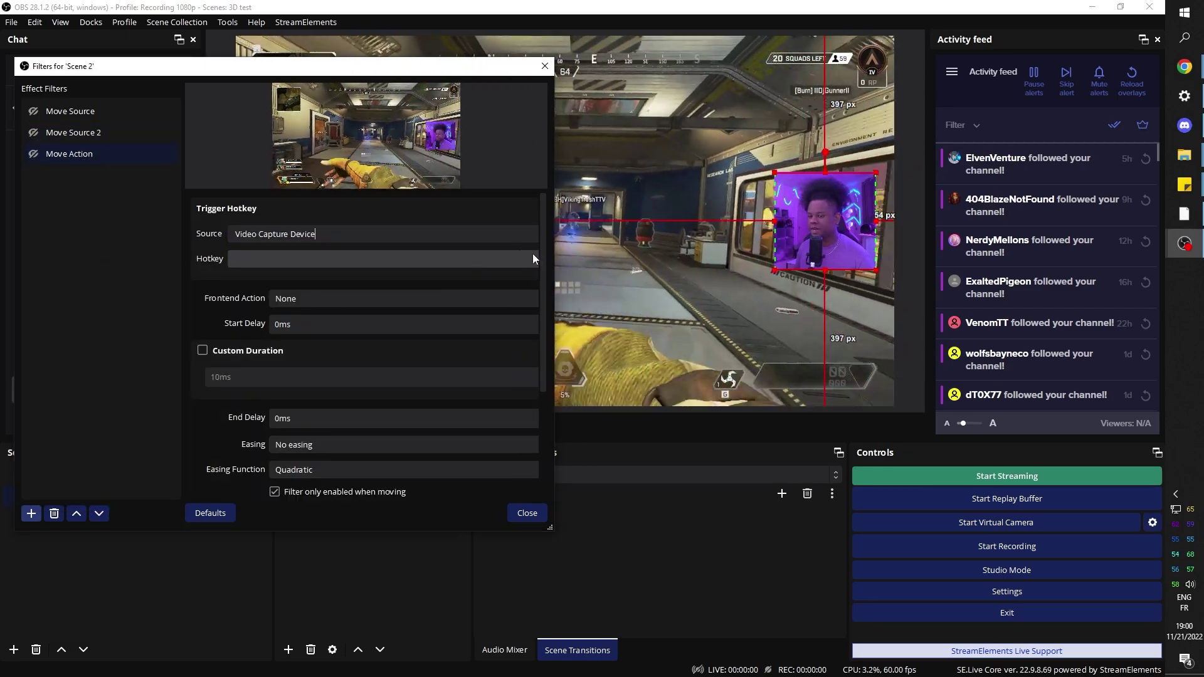
click(513, 262)
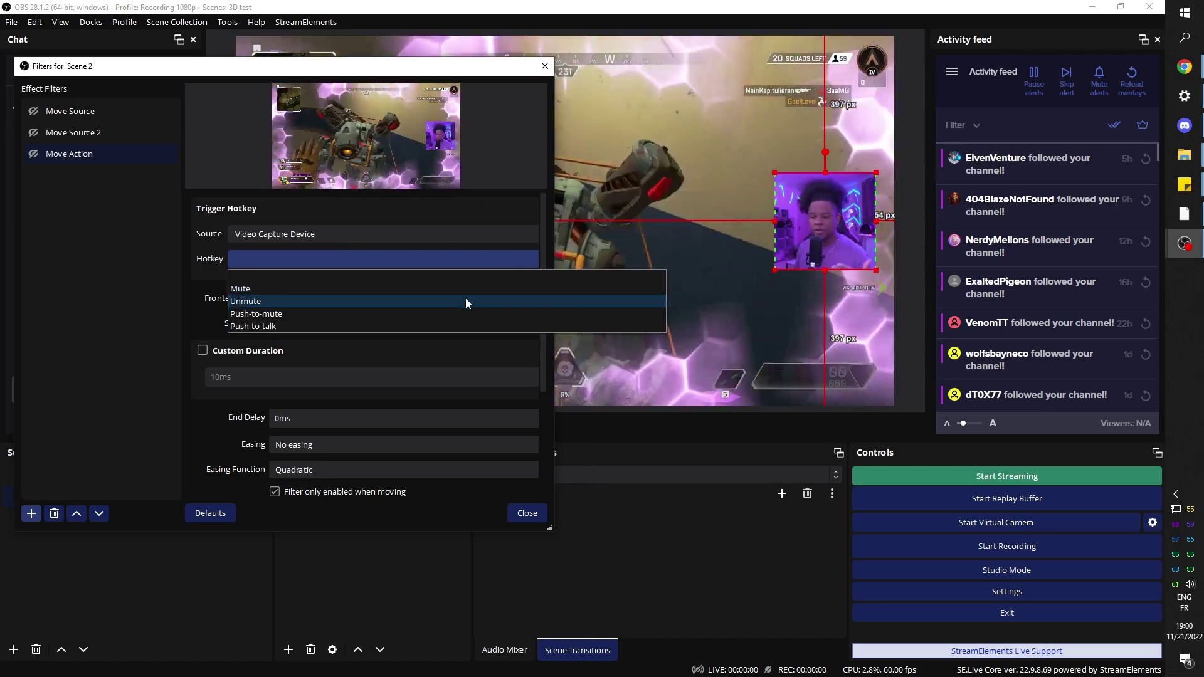
click(178, 267)
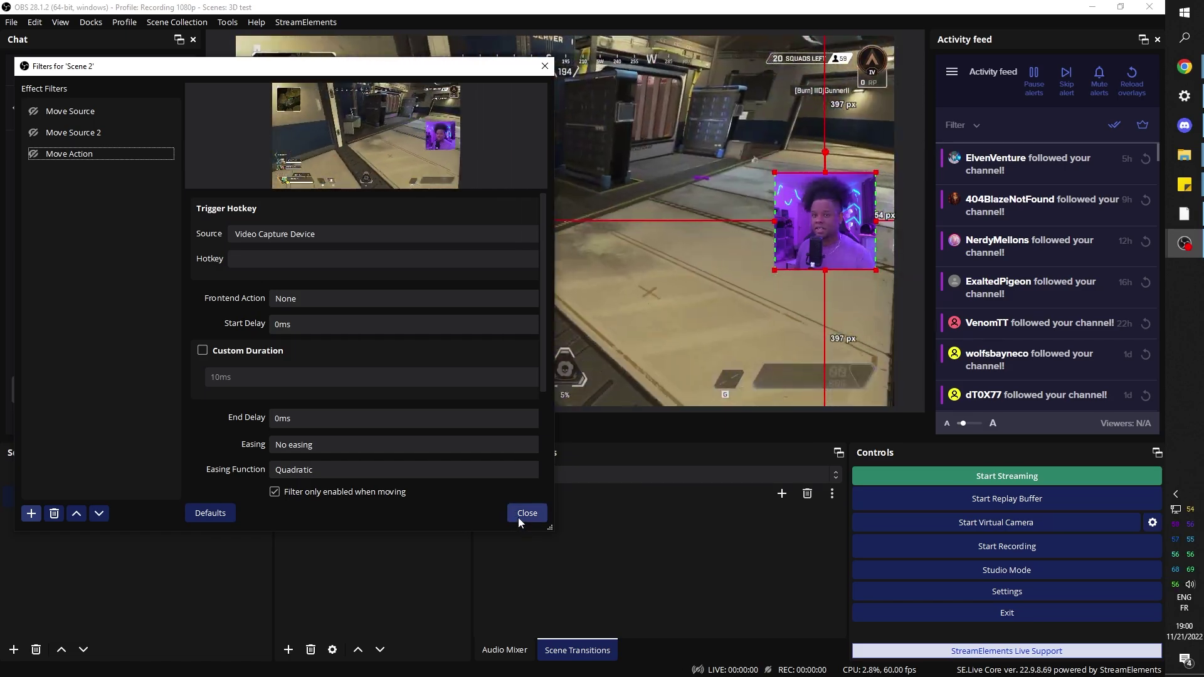
click(526, 513)
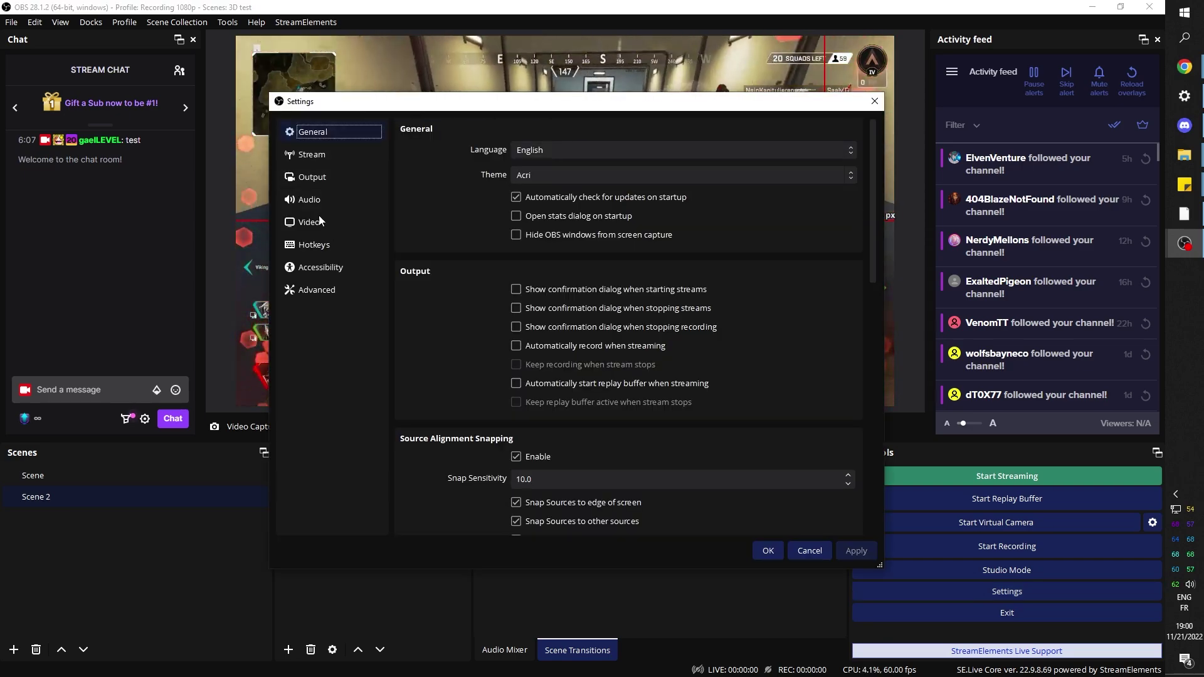
Assign the hotkeys CTRL + MAJ + F6 to Move Source and CTRL + MAJ + F7 to Move Source 2 in Scene 2, and test both.
click(314, 244)
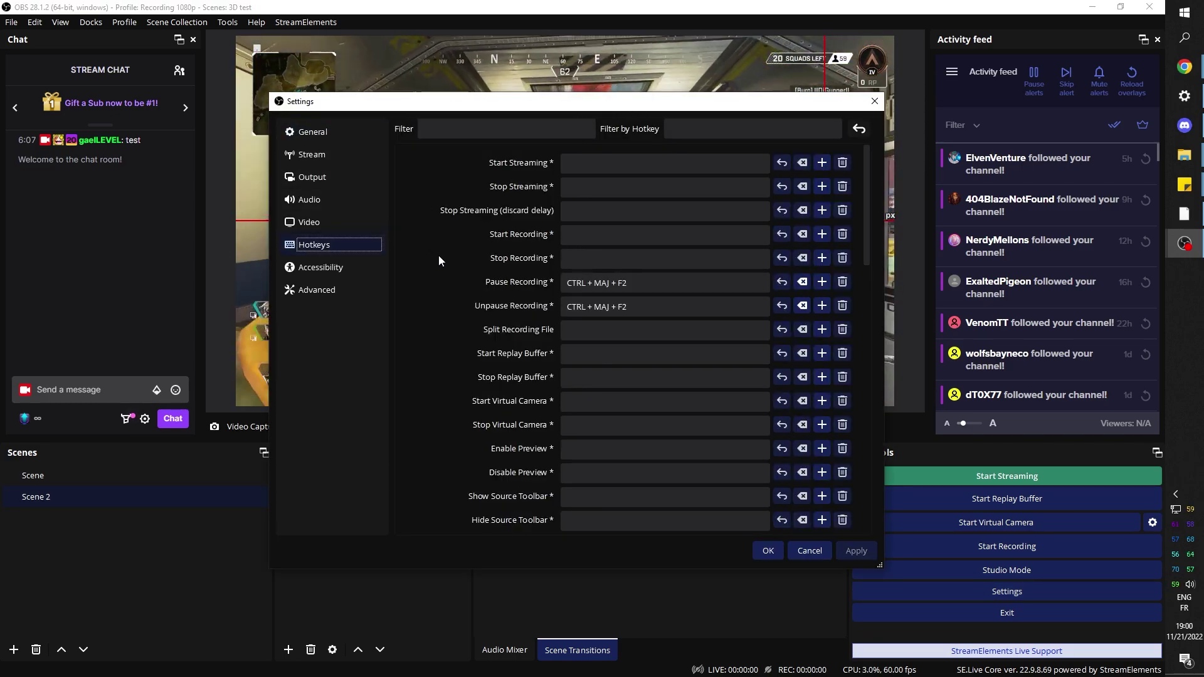
scroll(438, 254, down, 15)
scroll(440, 260, down, 2)
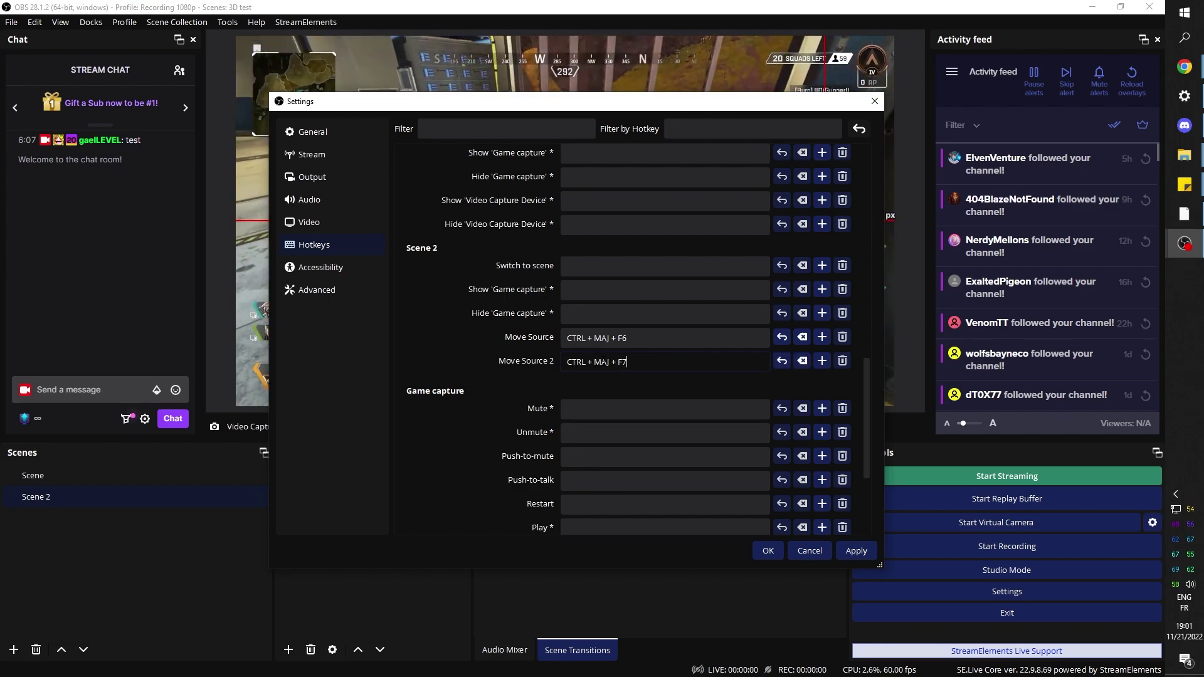
click(776, 551)
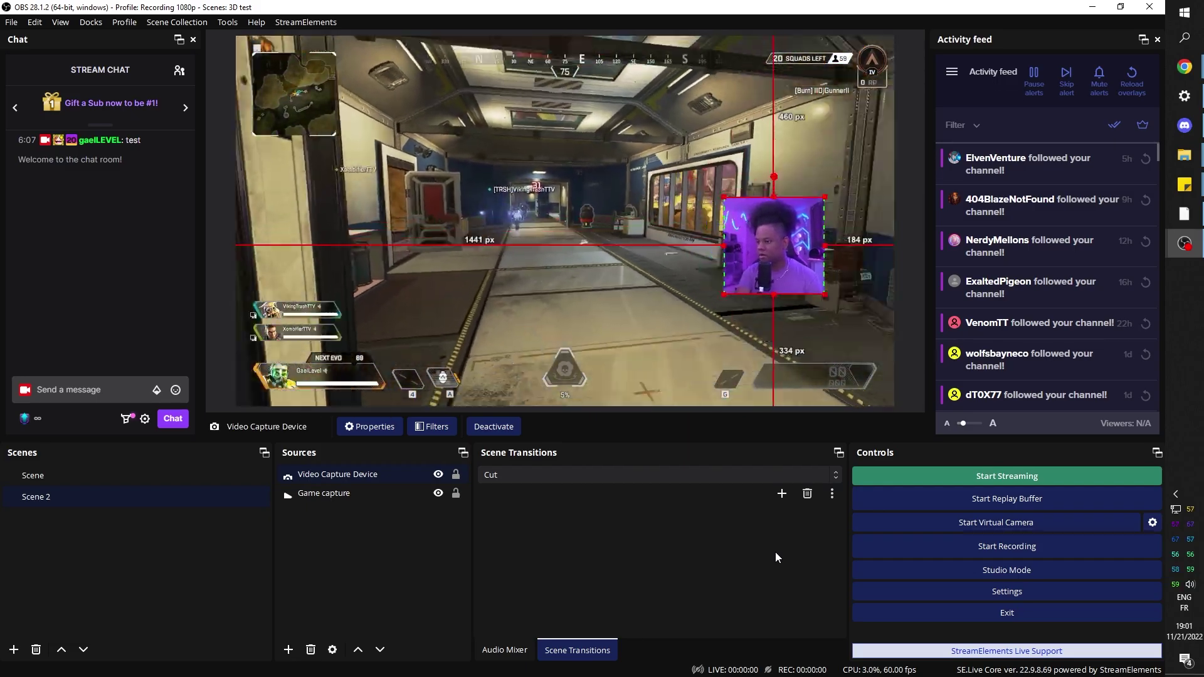
key(F2)
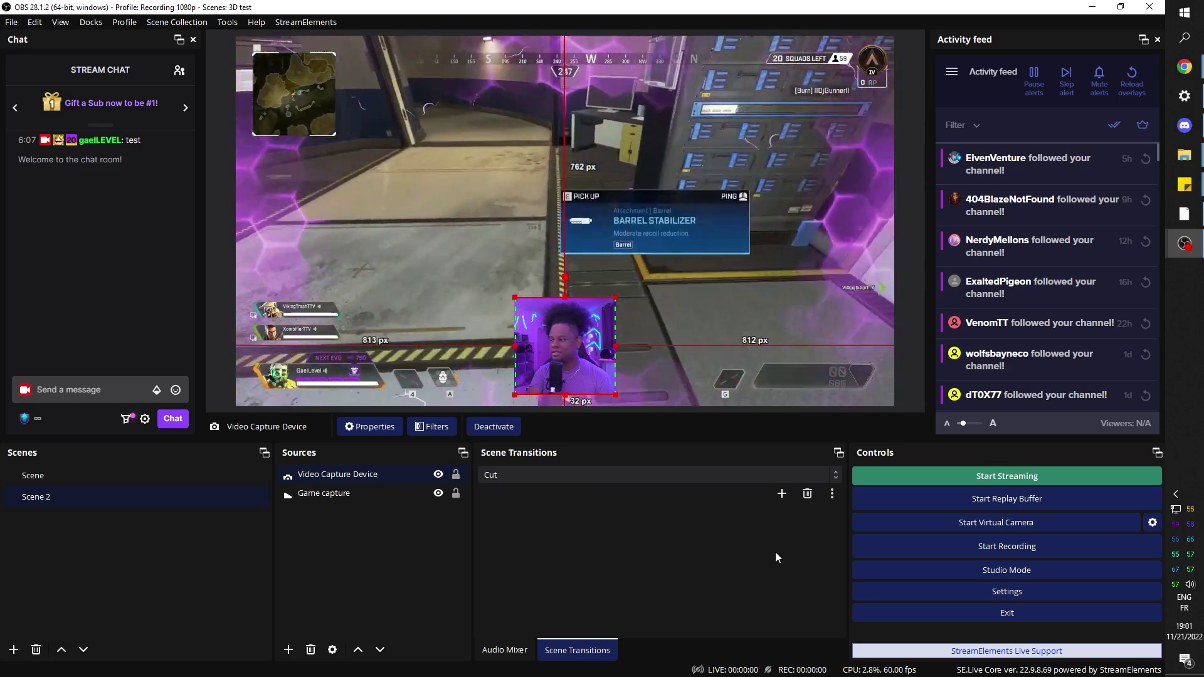
key(F3)
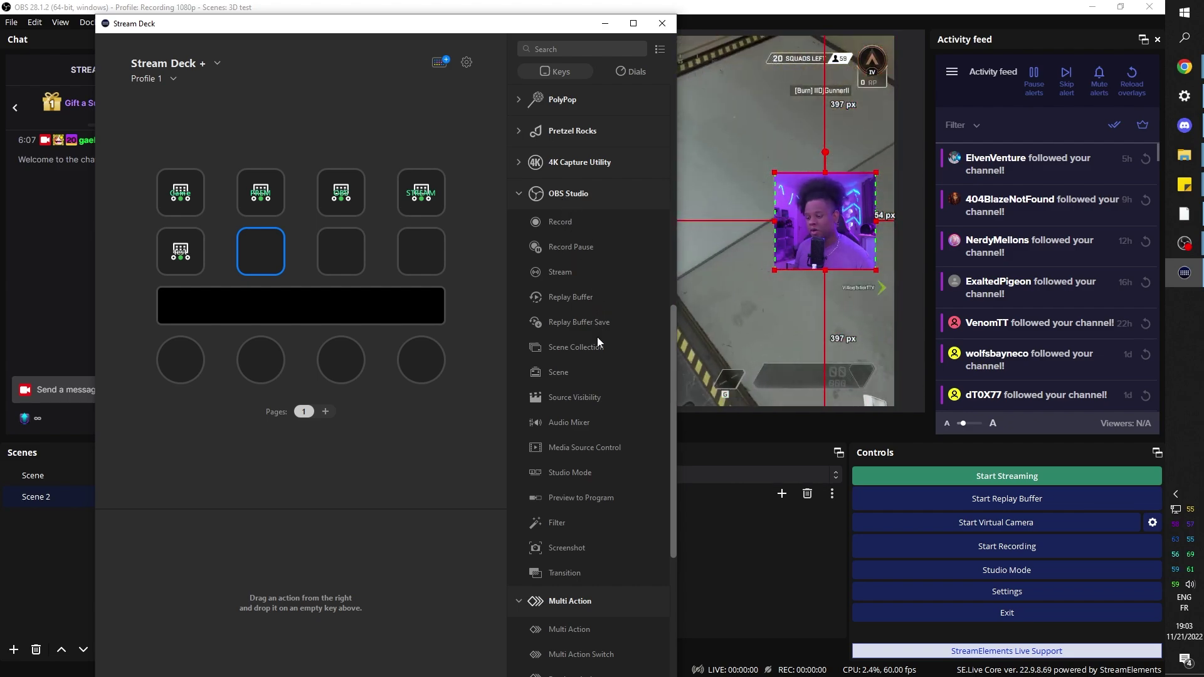
Switch to Stream Deck and assign an OBS Studio Filter action to an empty key, with Scene 2 as source and Move Source as filter.
scroll(597, 336, down, 1)
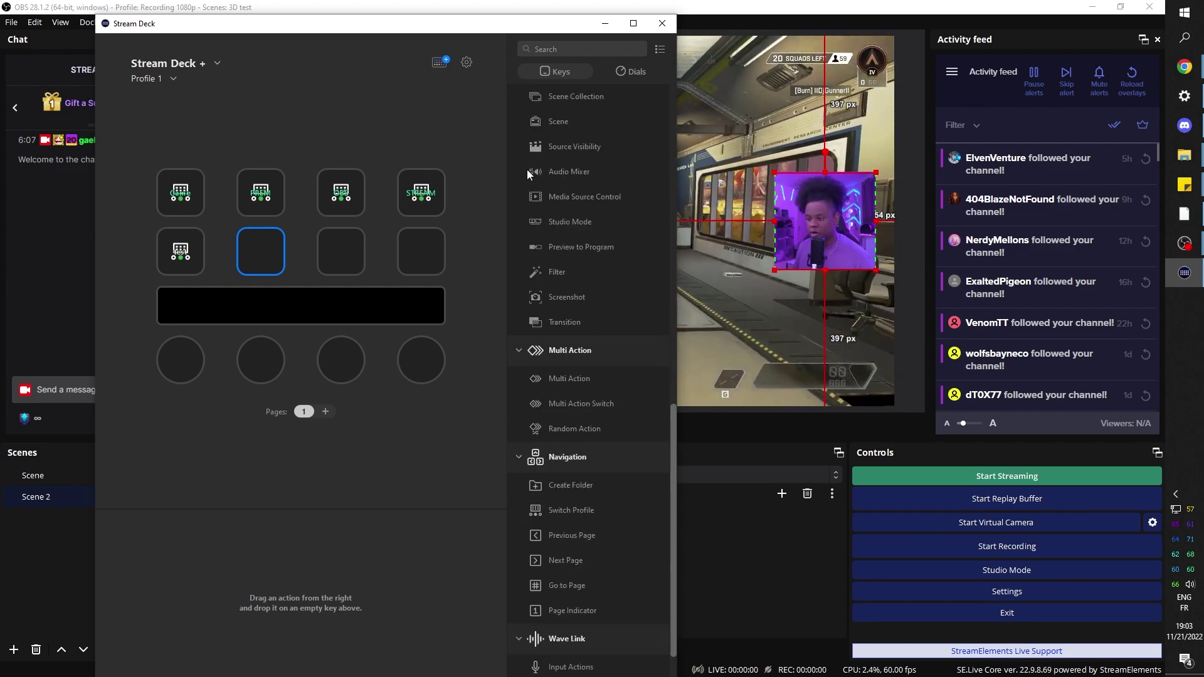
drag(559, 271, 261, 258)
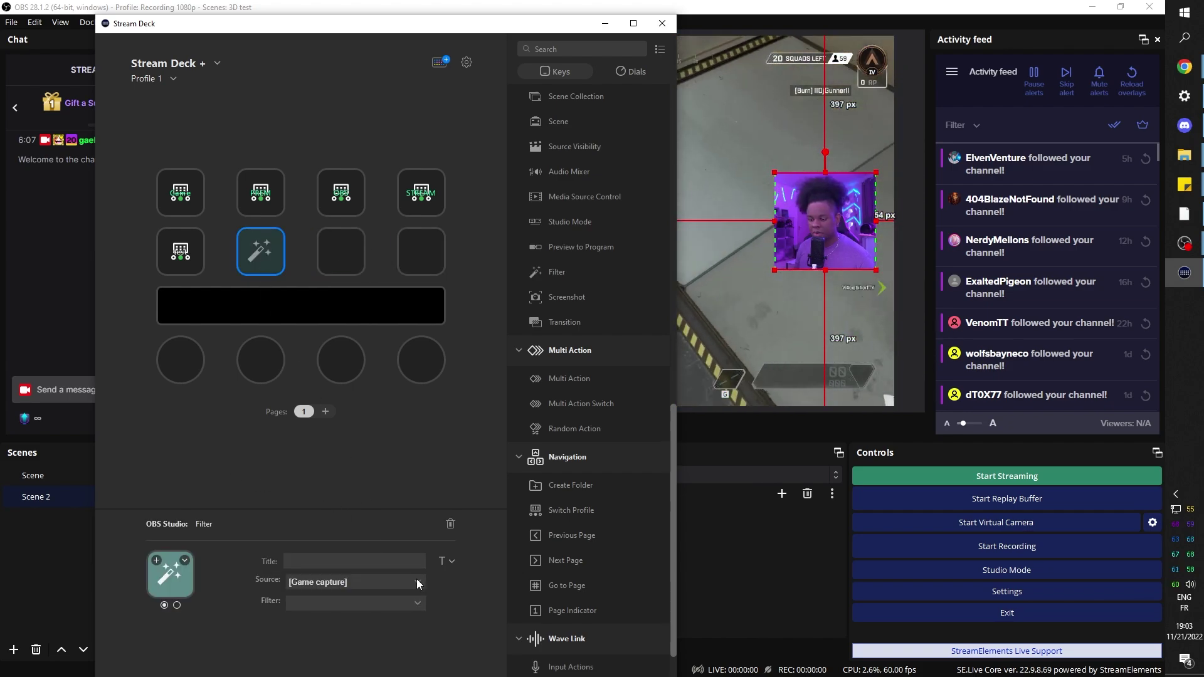
click(416, 580)
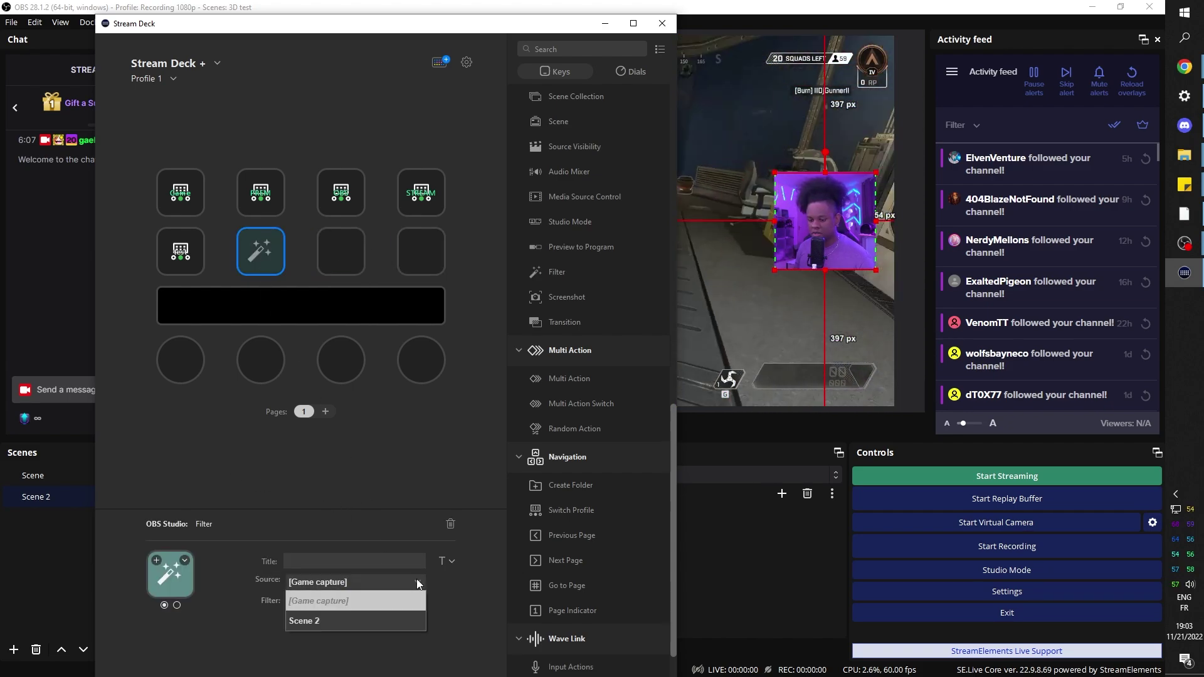
click(332, 623)
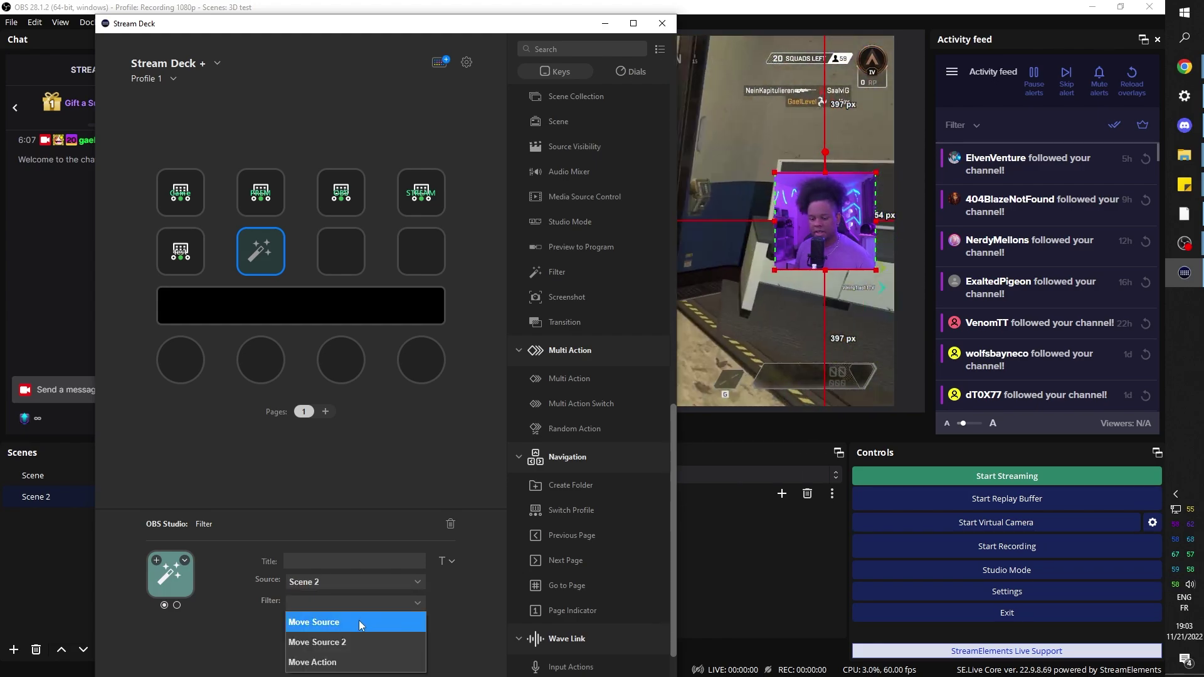
click(359, 620)
Add a second OBS Studio Filter action on the adjacent key for Scene 2's Move Source 2, and uncover the OBS preview.
drag(261, 251, 344, 248)
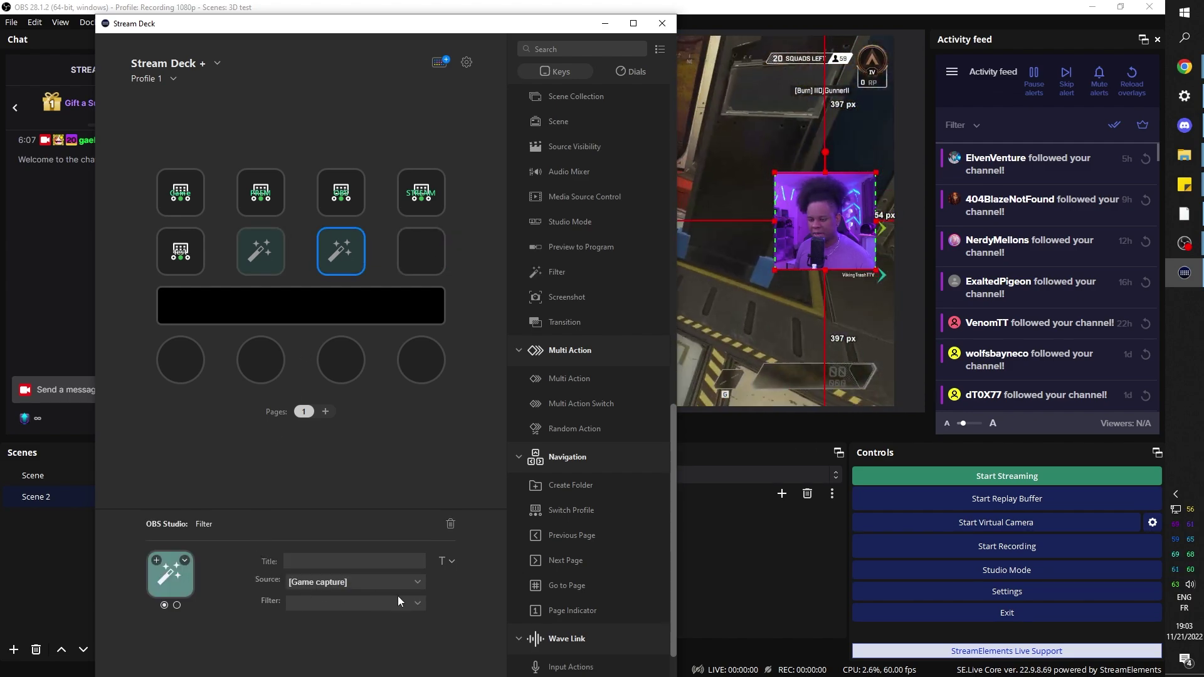
click(361, 620)
click(370, 602)
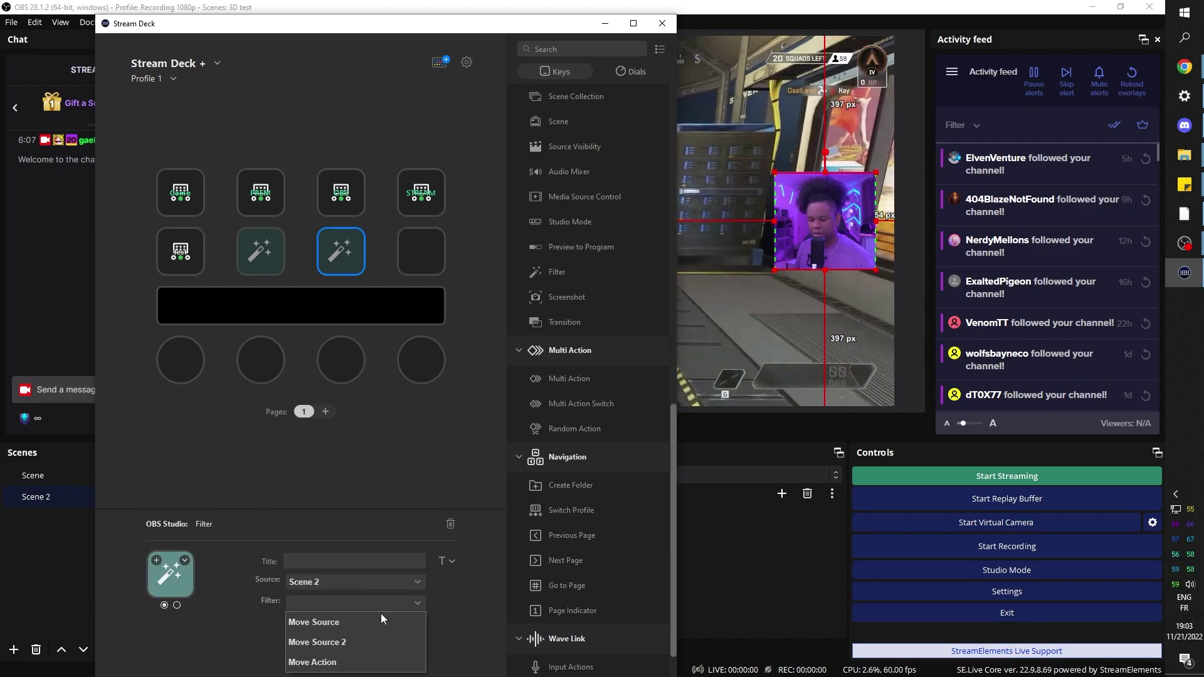
click(340, 642)
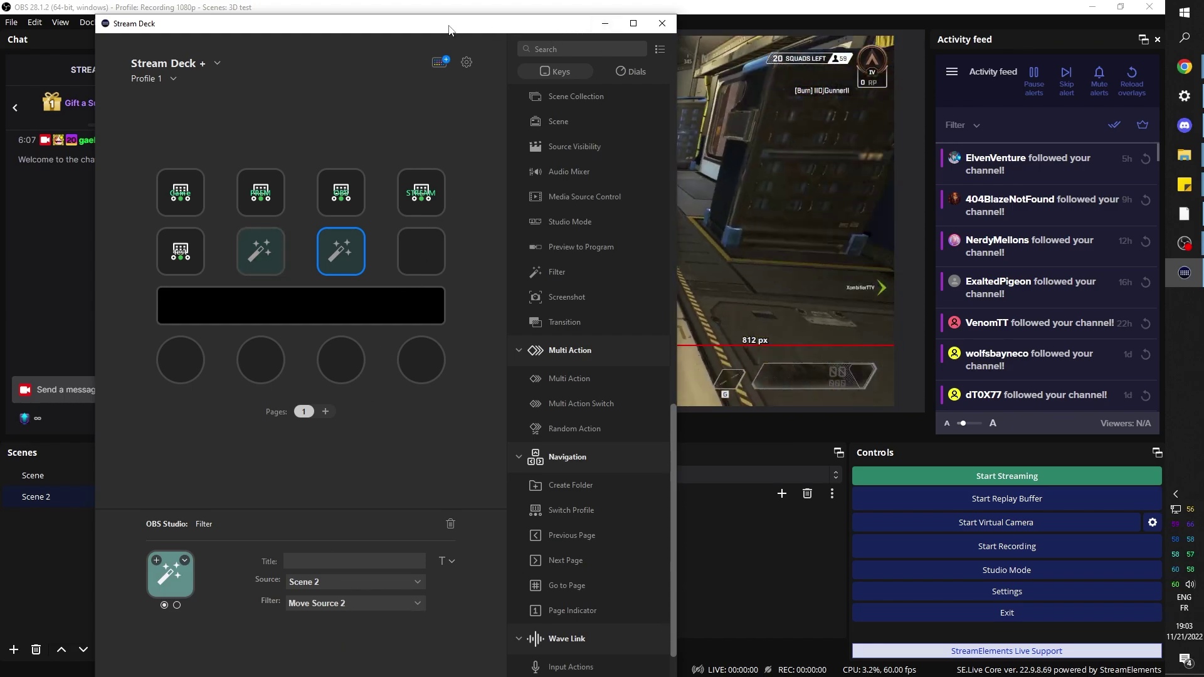
drag(449, 31, 293, 39)
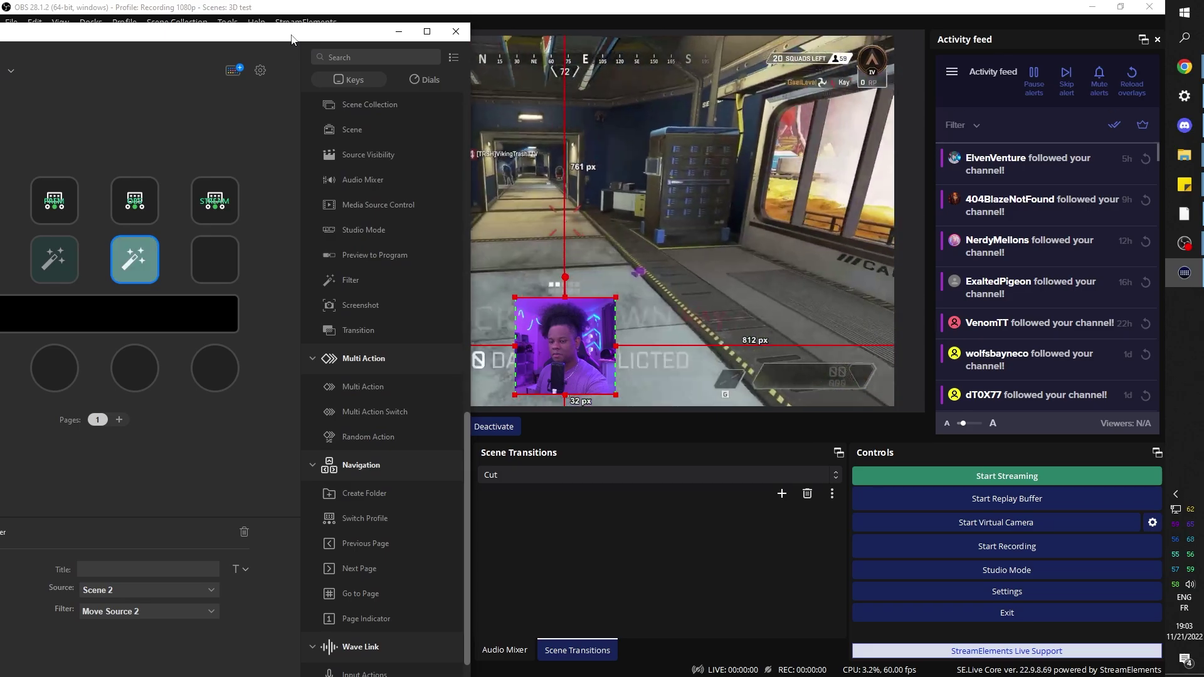
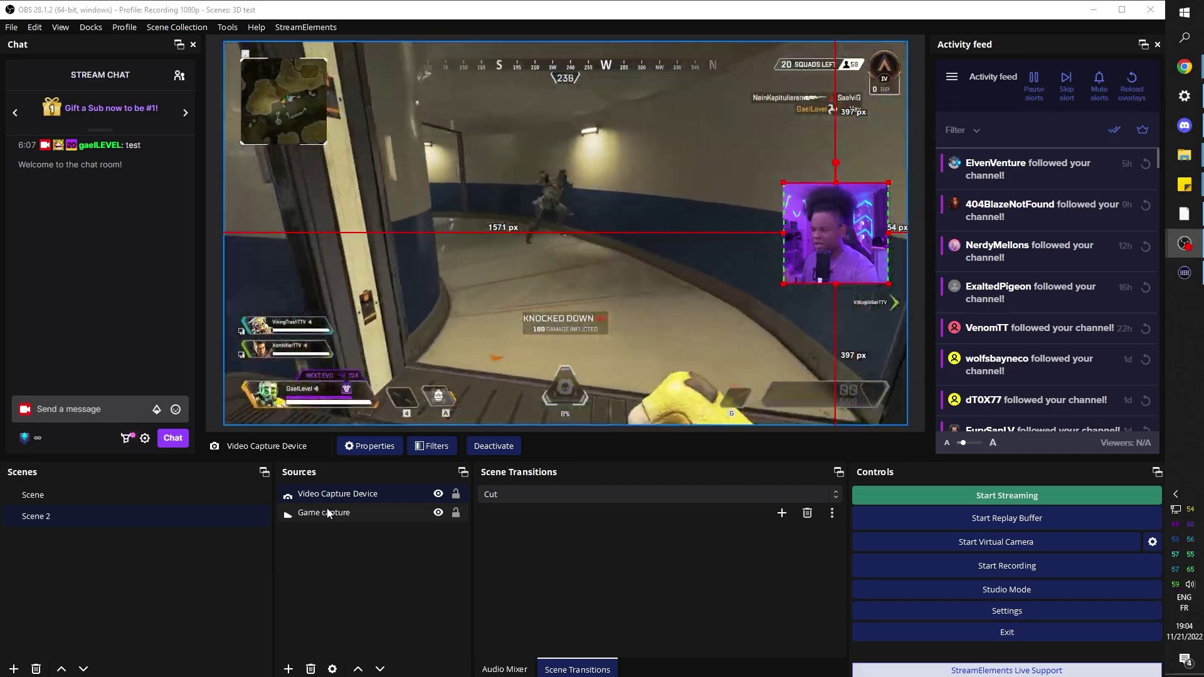
Return the webcam to the canvas's bottom centre in OBS and remove the Move Action filter from Scene 2.
drag(834, 232, 564, 361)
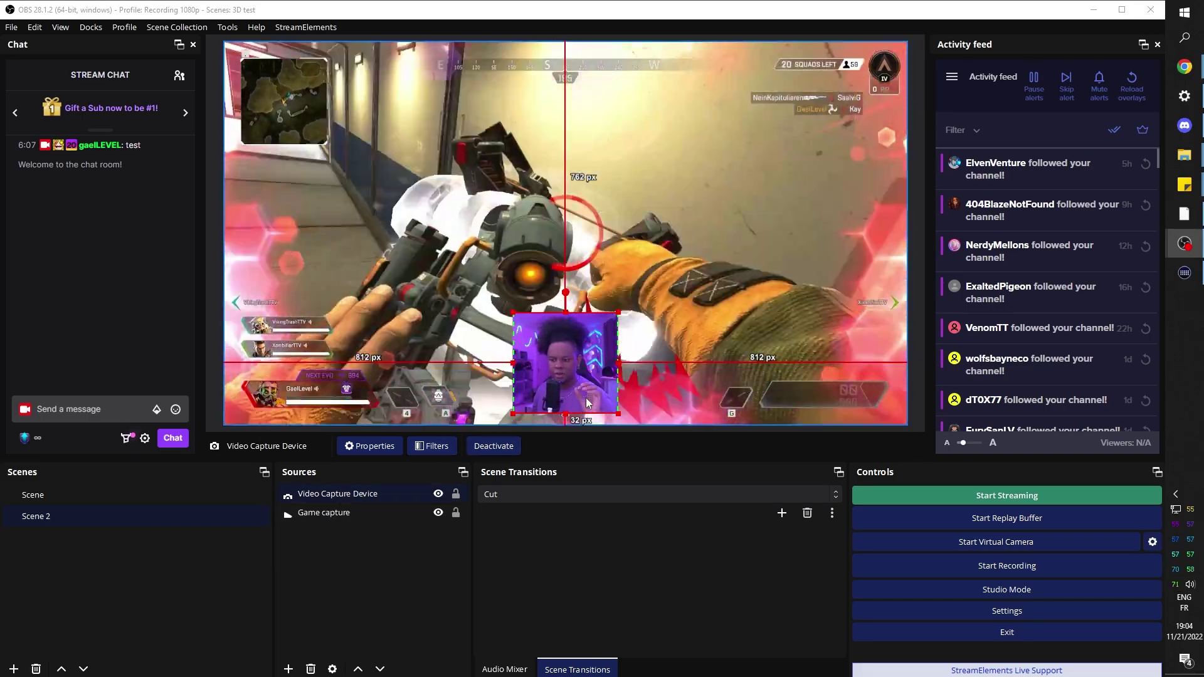
right_click(88, 515)
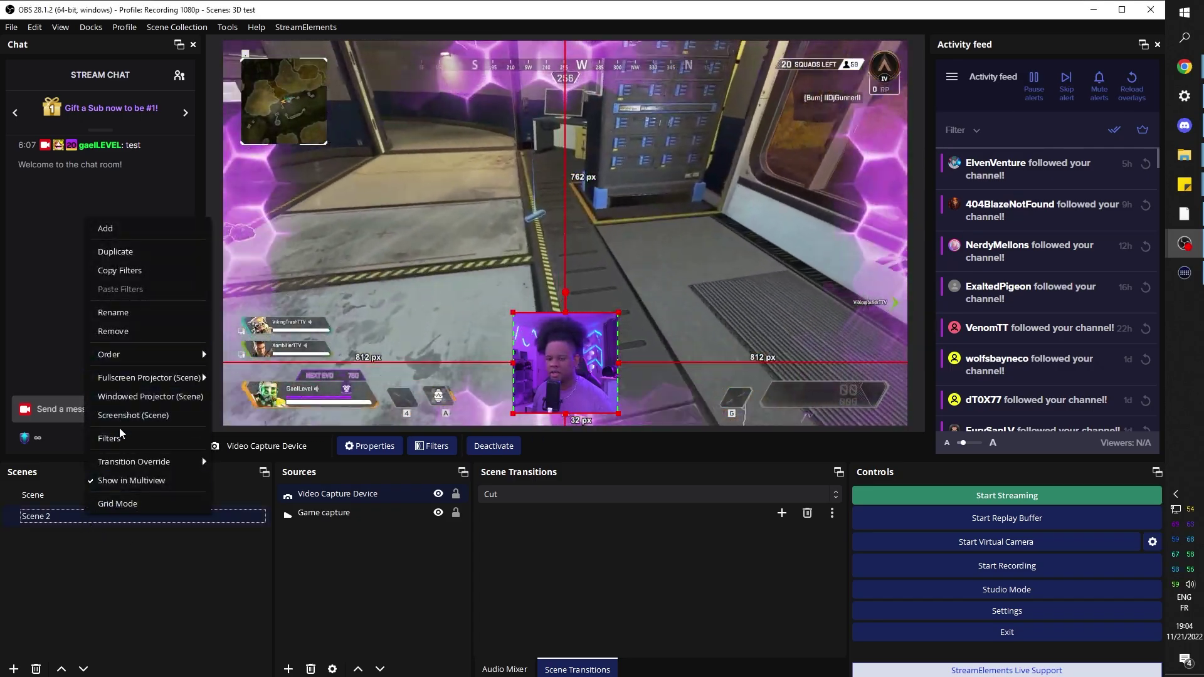
click(116, 439)
click(351, 204)
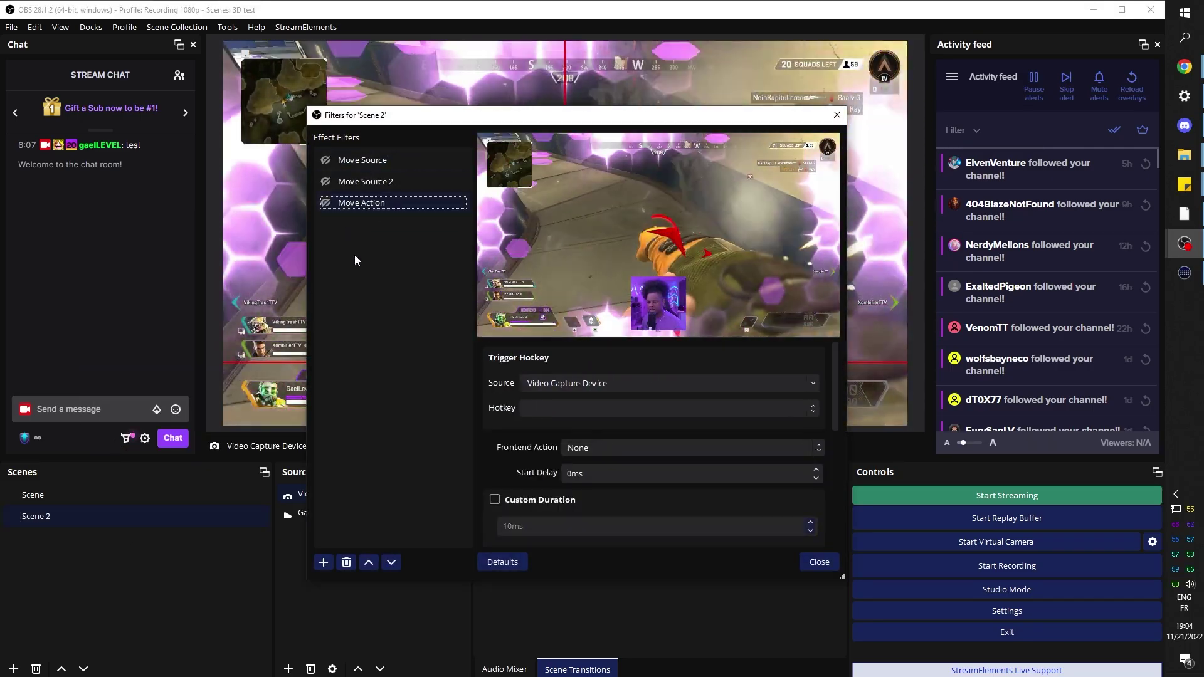
click(346, 562)
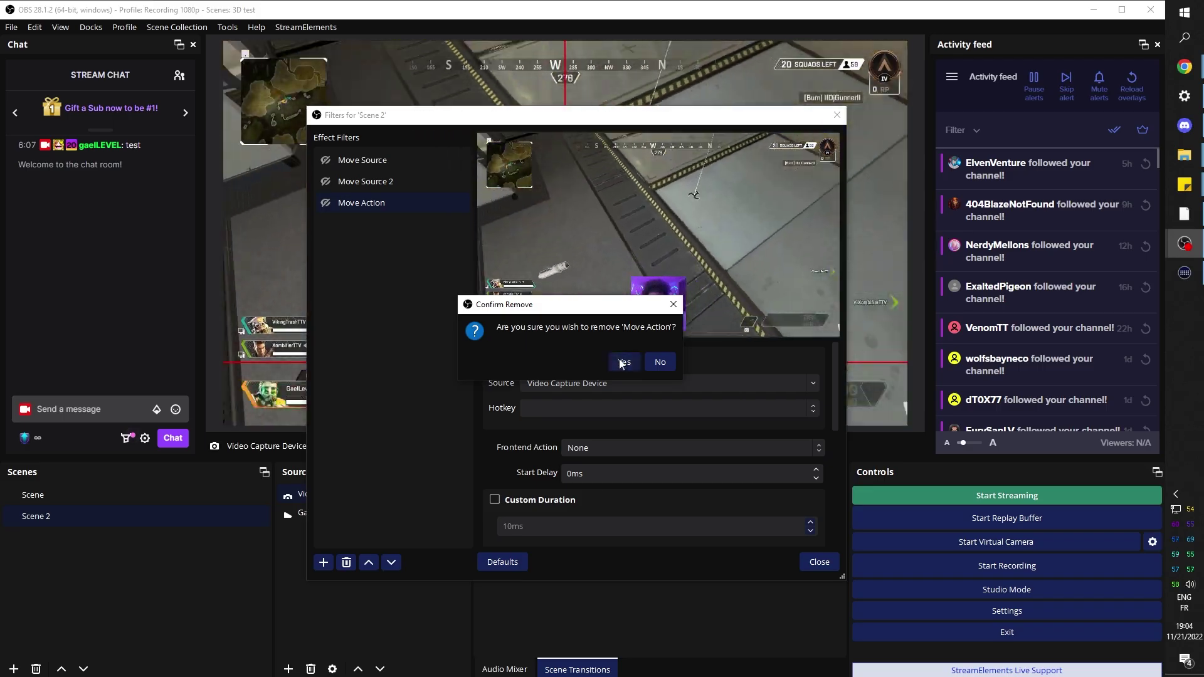
click(624, 362)
Set the rotation in Move Source's transform to 360.0, keeping the webcam preview in view beside the filters.
drag(614, 114, 252, 46)
scroll(252, 412, down, 3)
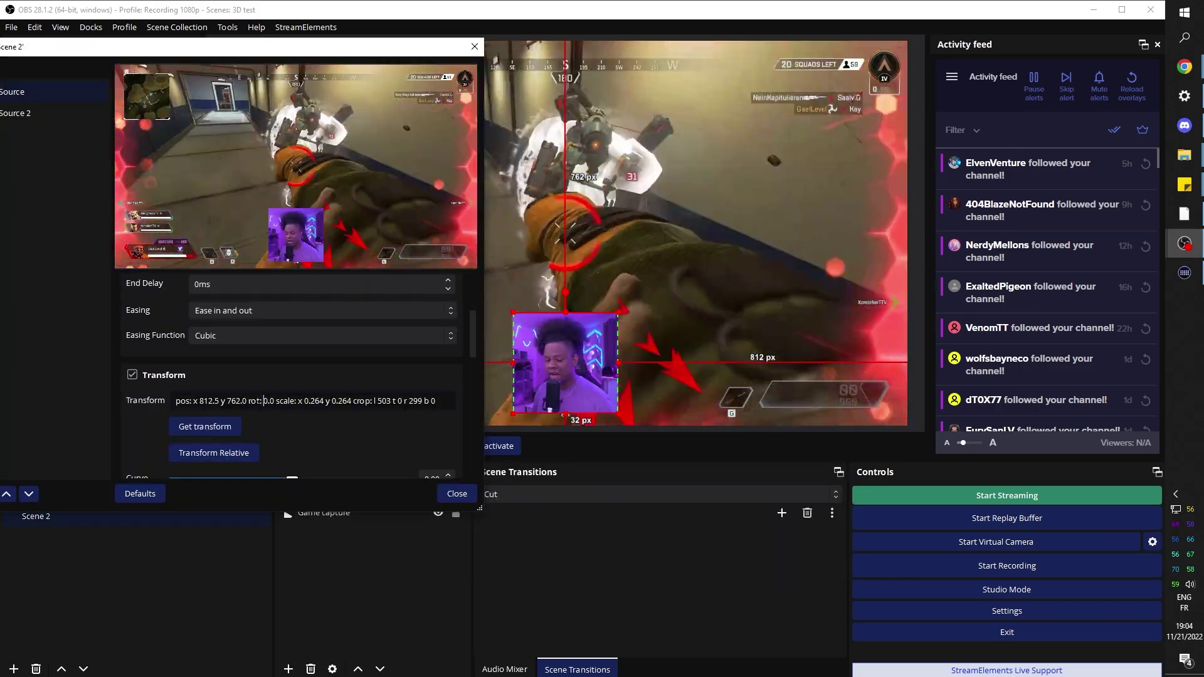
click(264, 401)
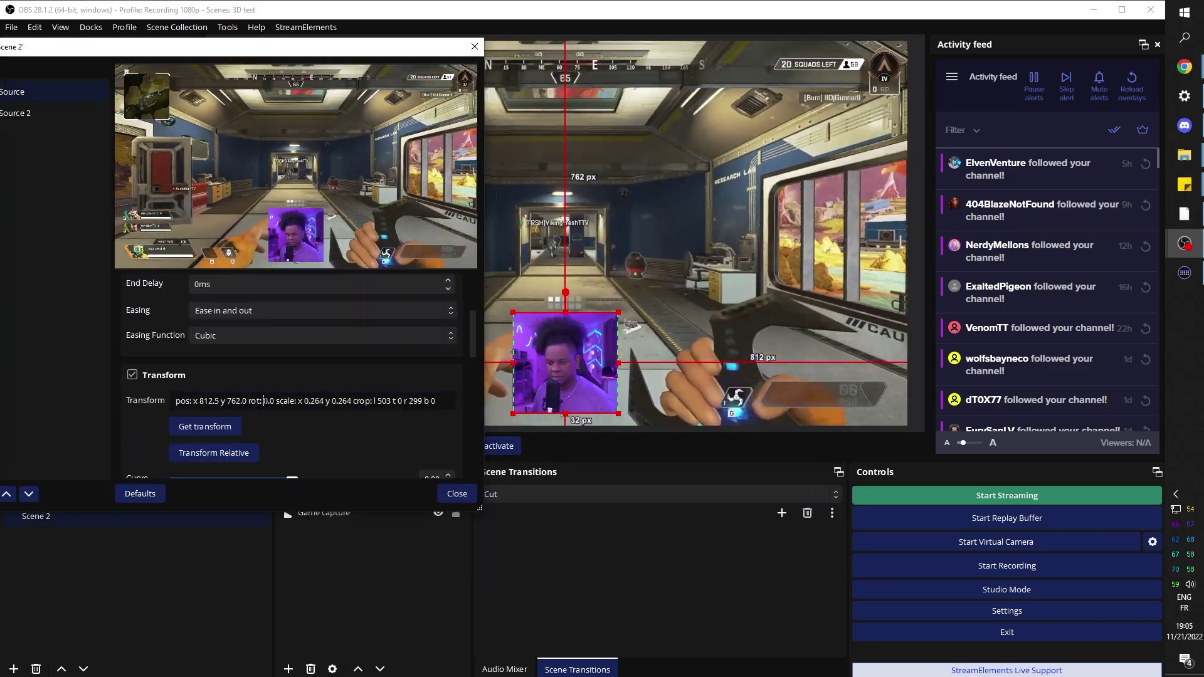
text(36)
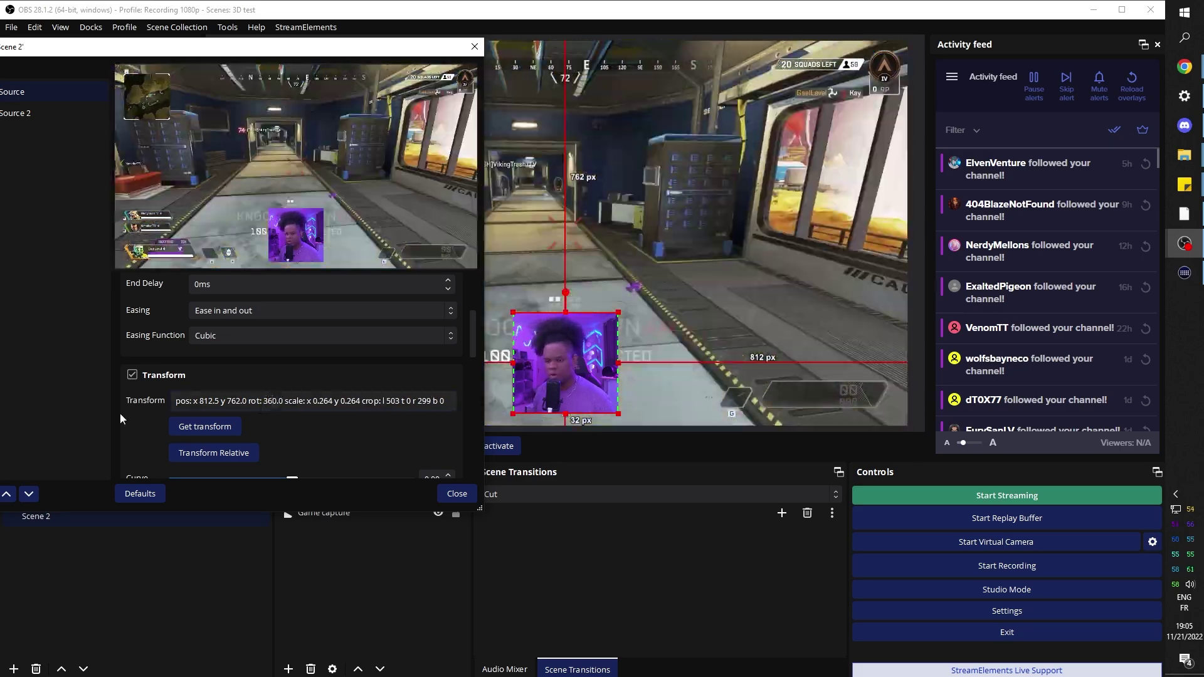
Inspect the rotation setting in the Video Capture Device's Edit Transform dialog, and close it without changes.
right_click(565, 351)
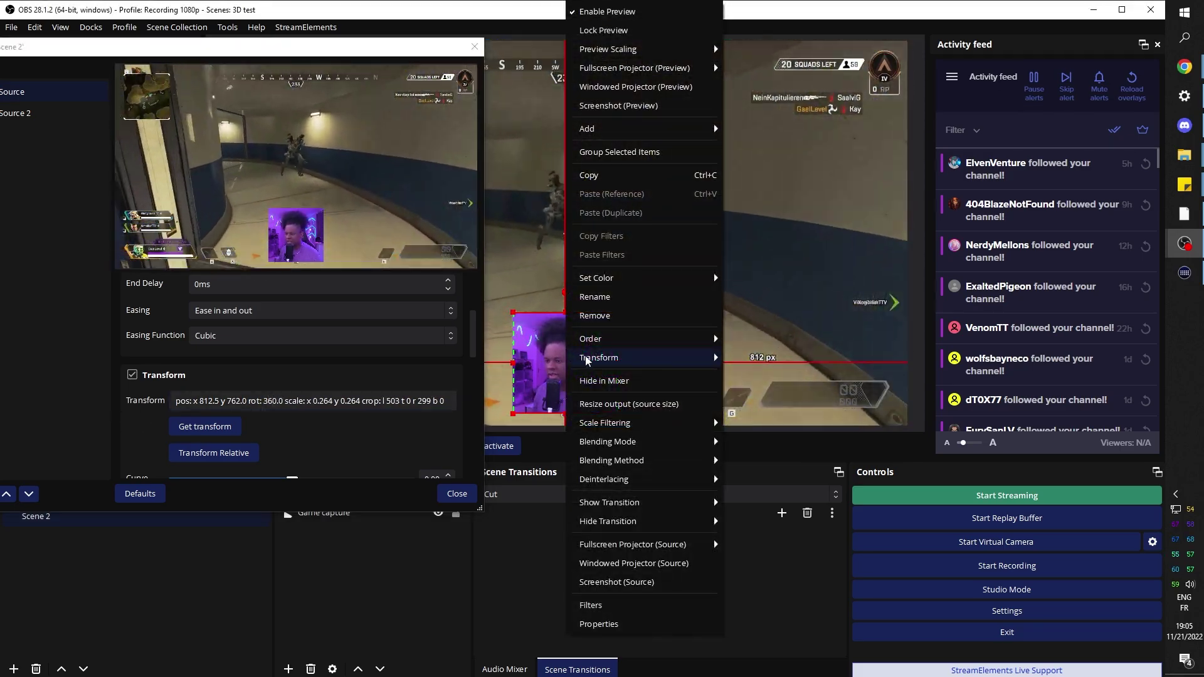
mouse_move(627, 357)
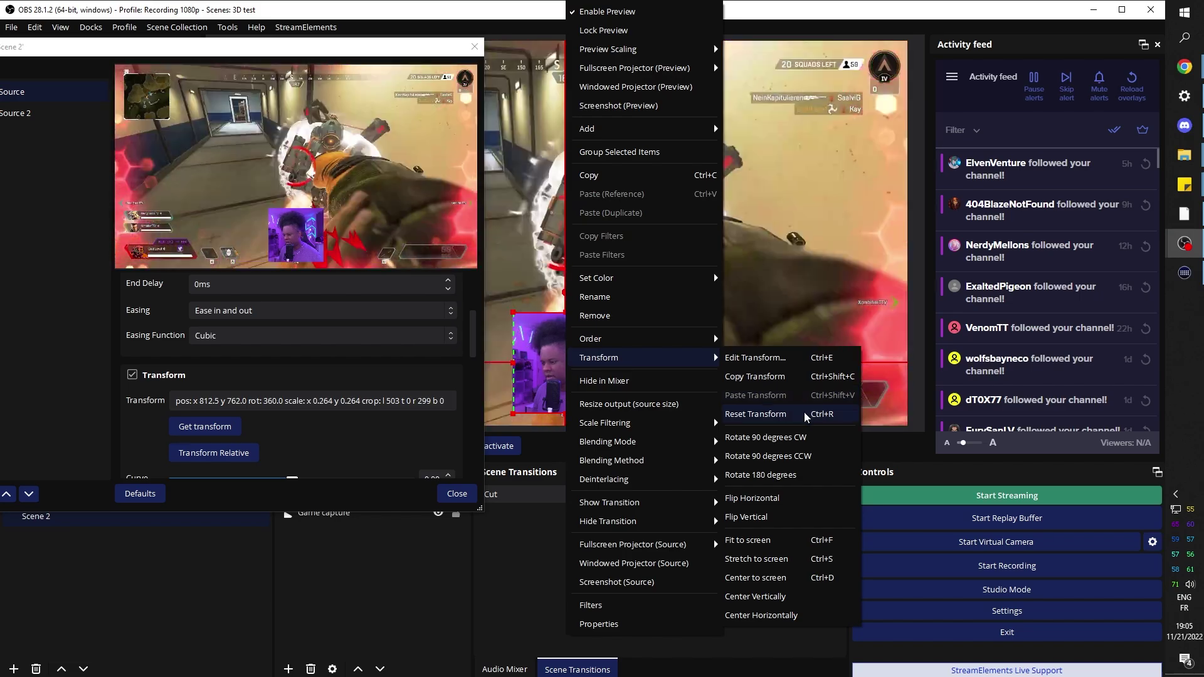
click(748, 359)
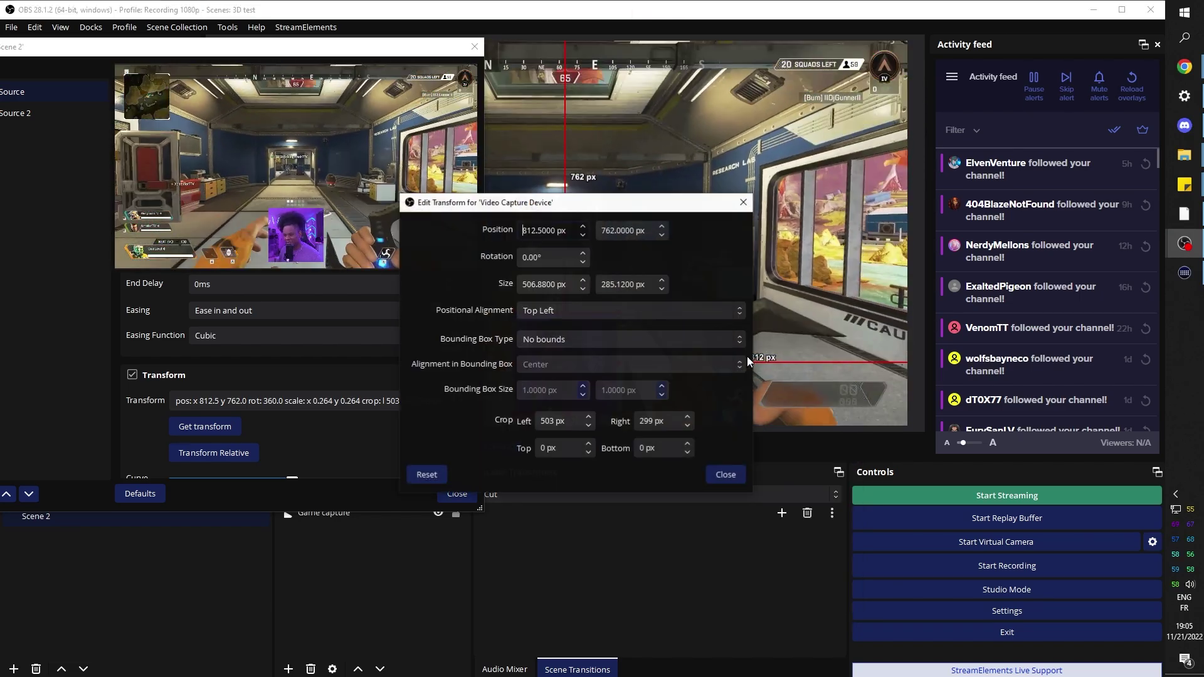
click(540, 257)
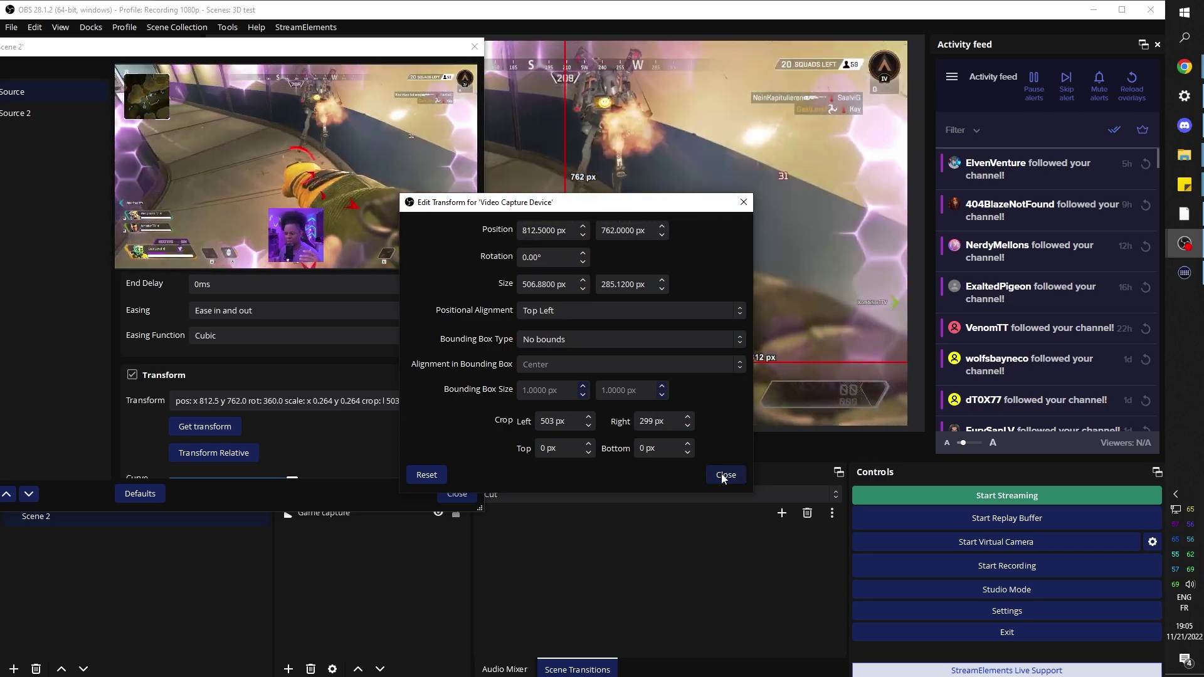
click(724, 475)
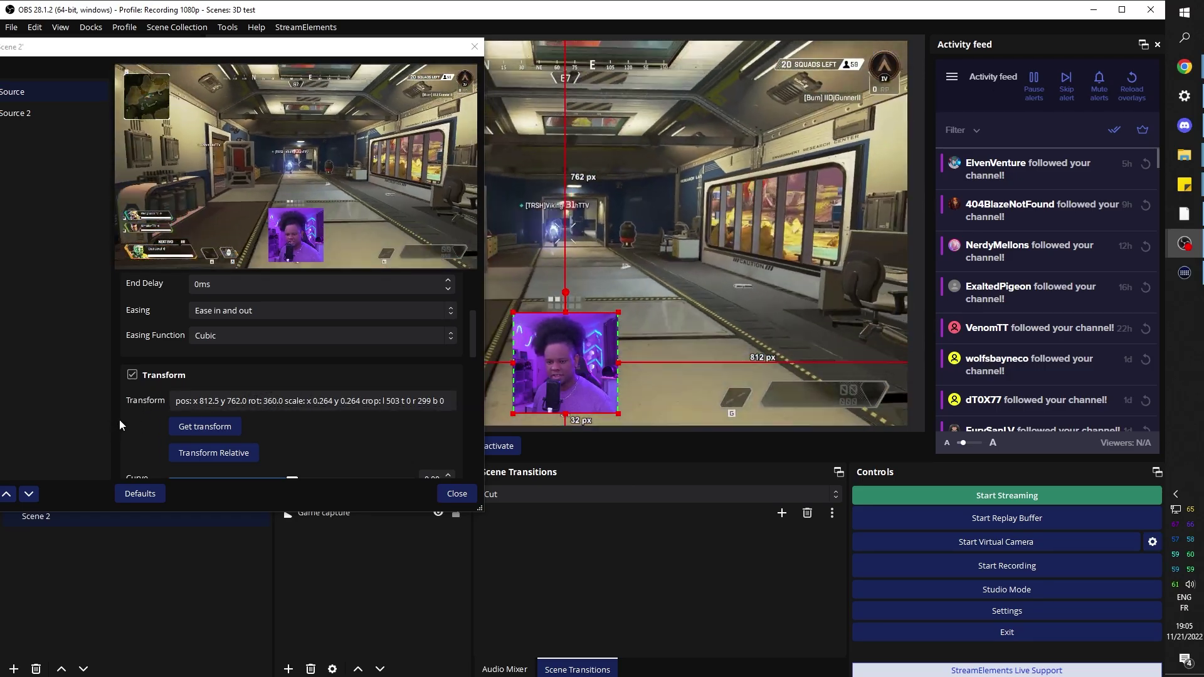
Start the Move Source 2 filter to send the webcam to the canvas's right side.
scroll(118, 416, down, 2)
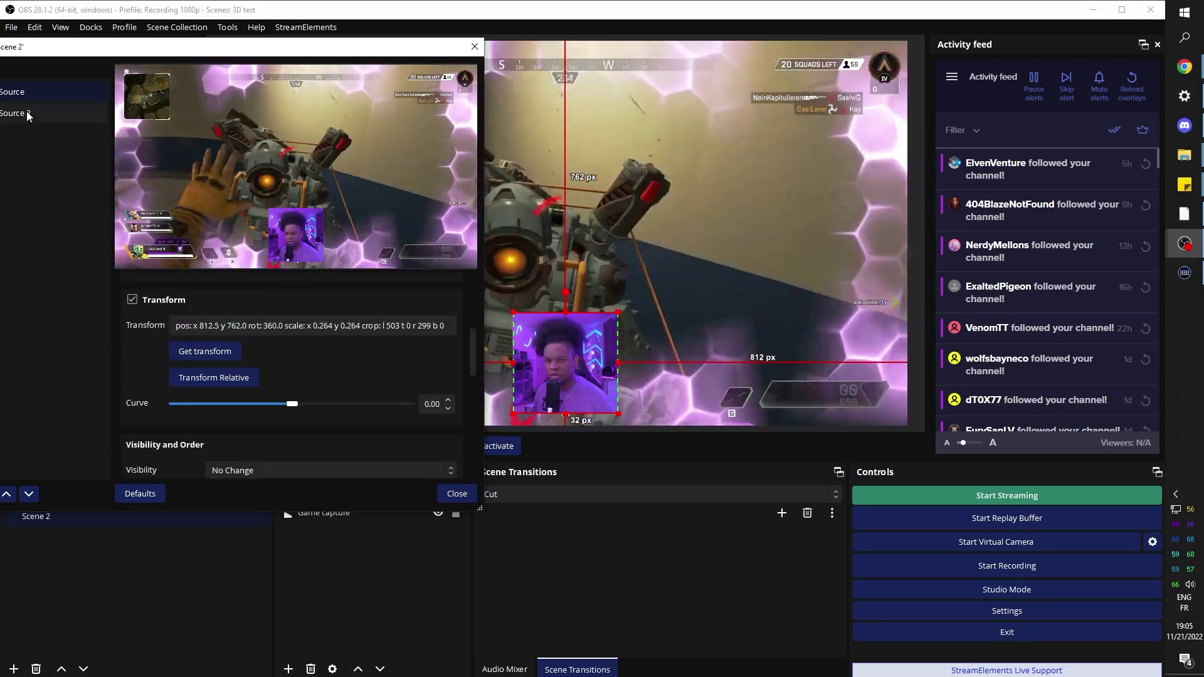
click(28, 116)
click(219, 450)
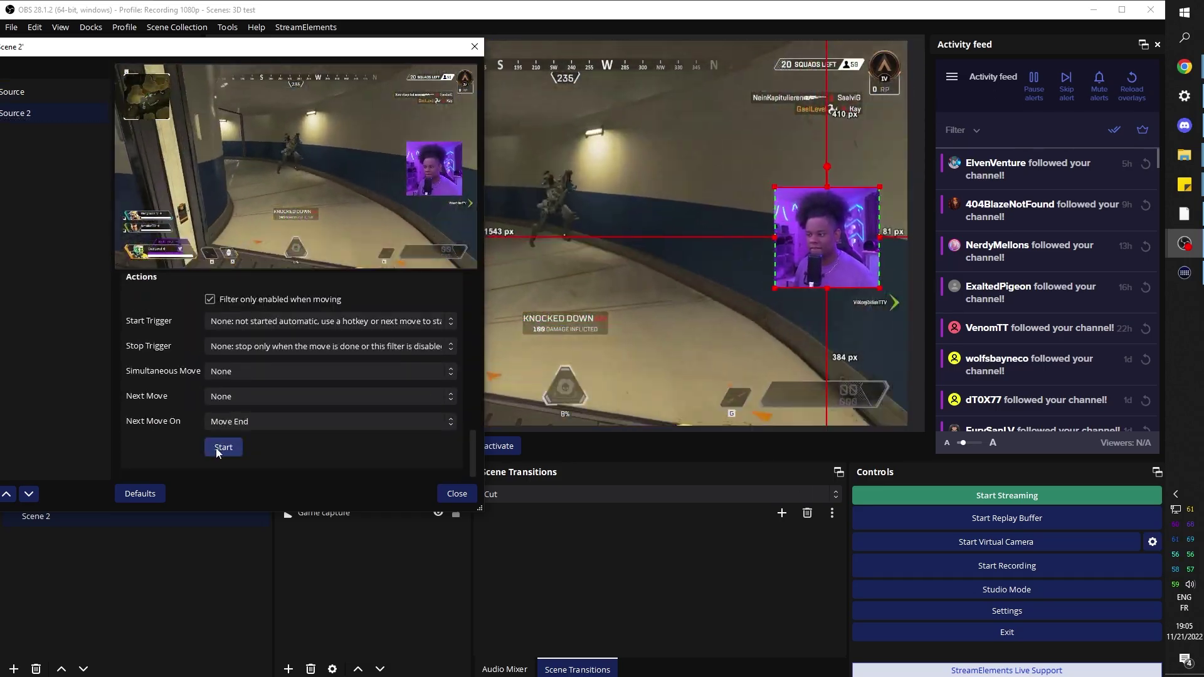
Start the Move Source filter to return the webcam to the canvas's bottom centre, and Move Source 2 to send it back to the right side.
click(6, 93)
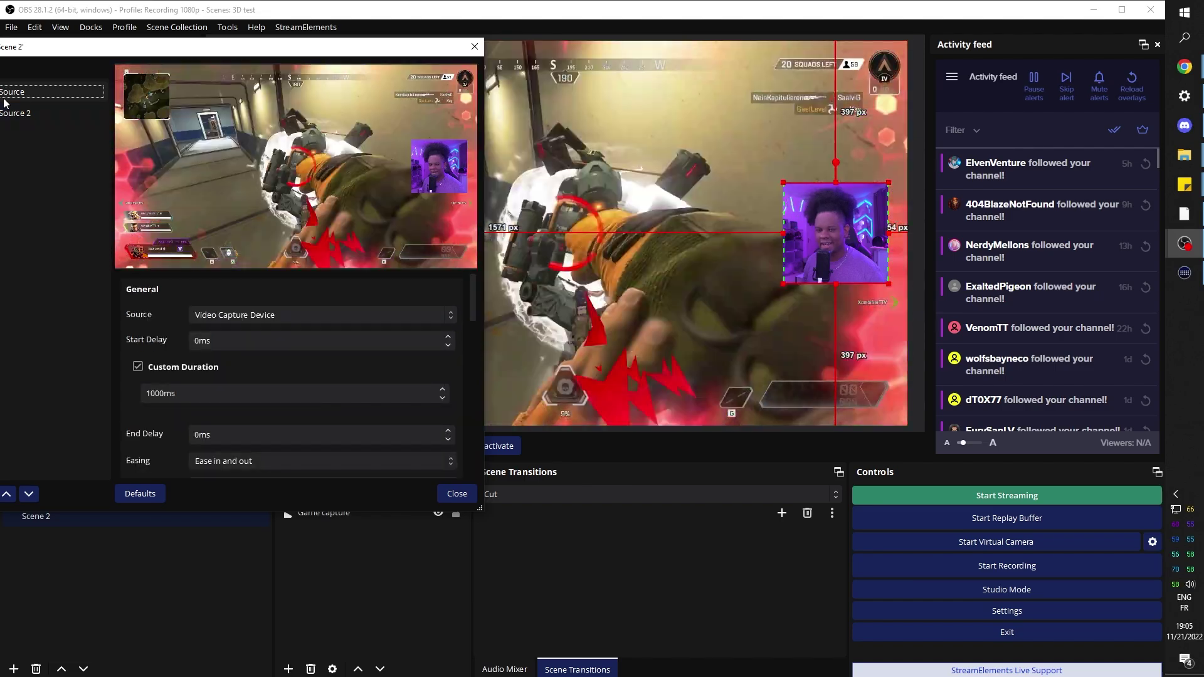
scroll(118, 378, down, 5)
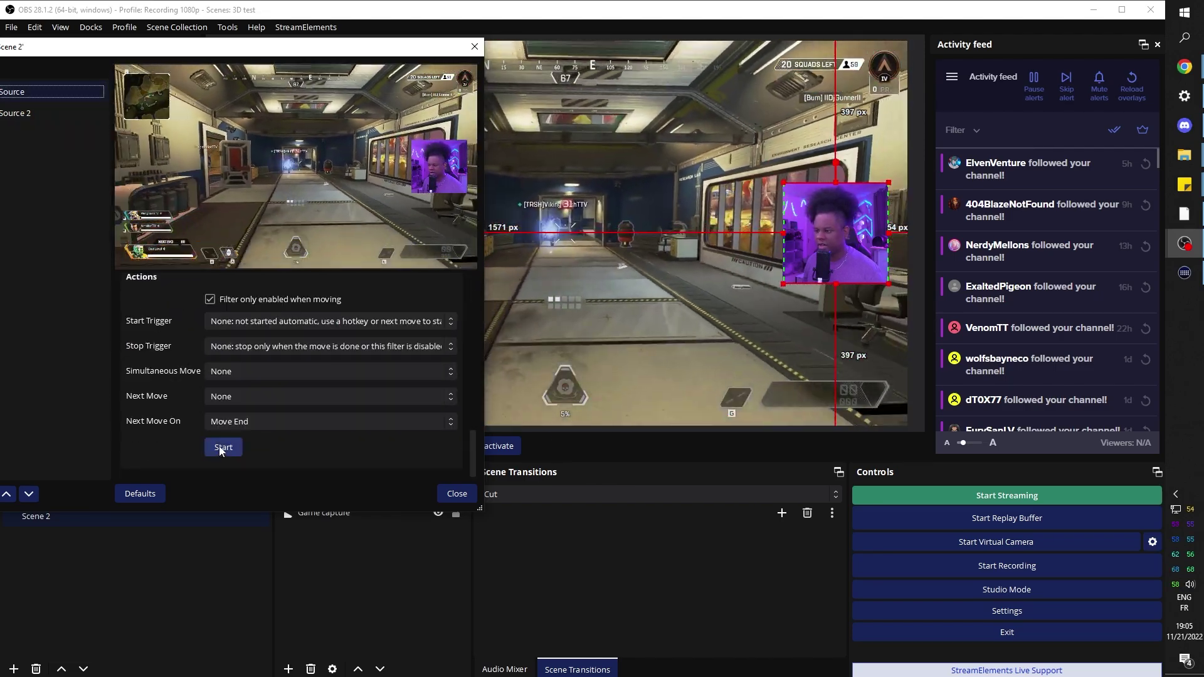
click(220, 449)
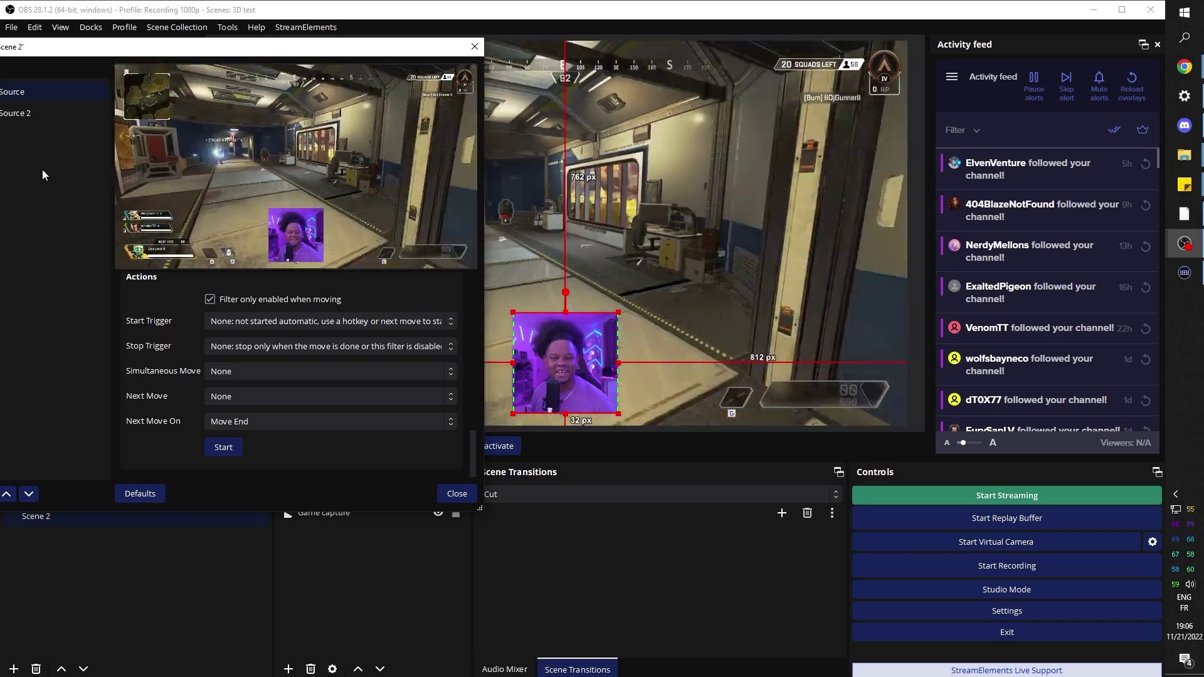
click(25, 112)
scroll(207, 376, down, 5)
click(218, 449)
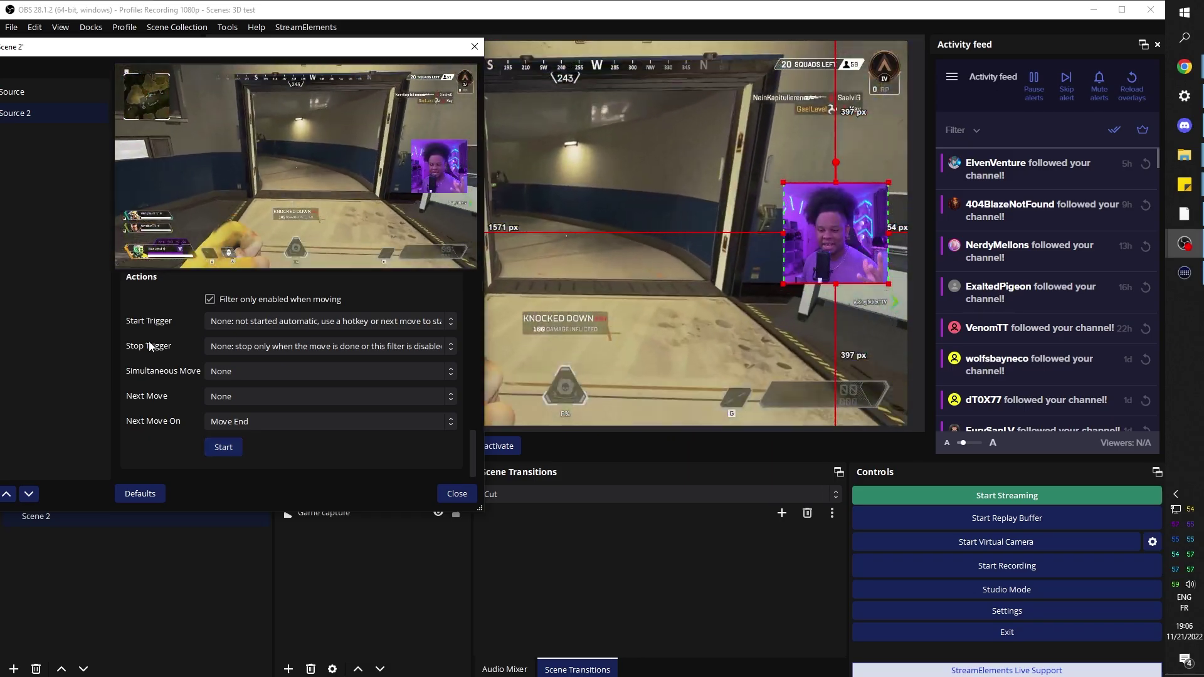
Examine Move Source 2's transform settings and switch from Scene 2 to the scene named Scene.
scroll(142, 343, up, 5)
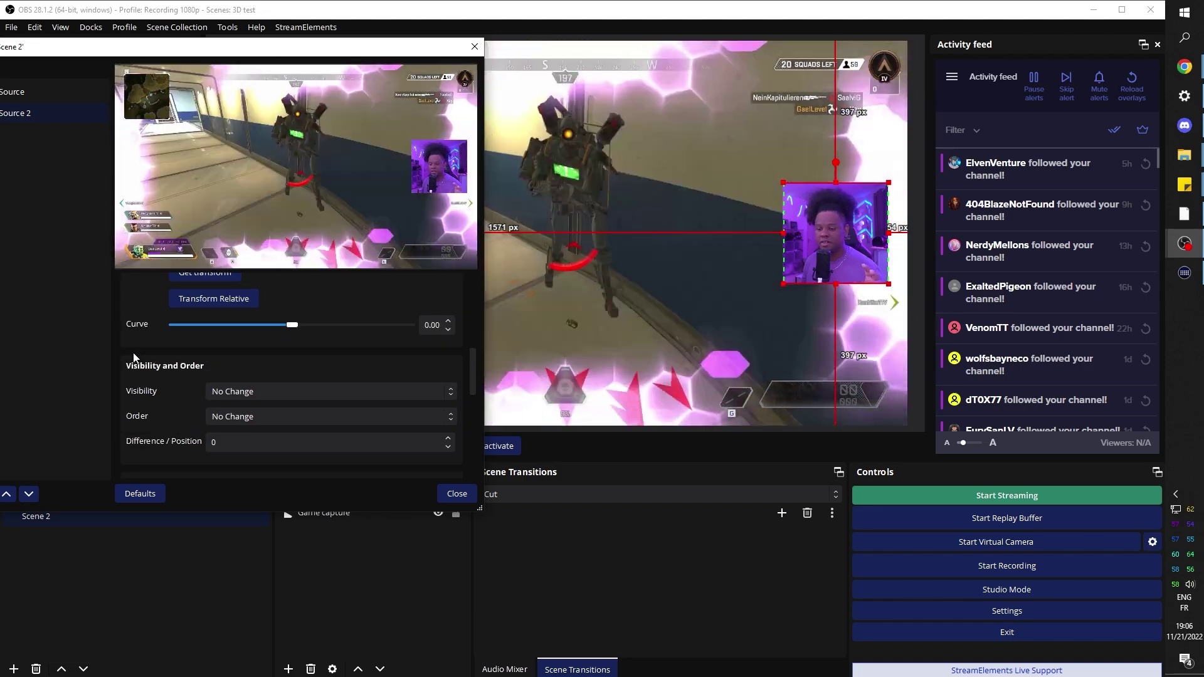
scroll(134, 357, up, 2)
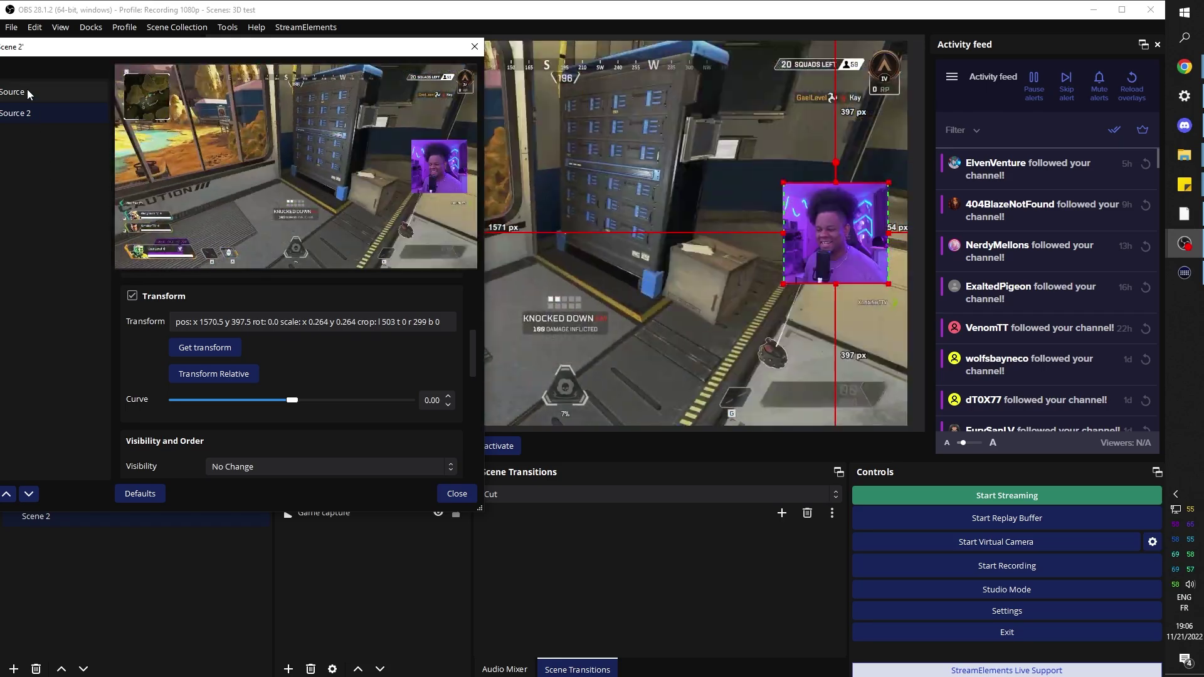
click(58, 495)
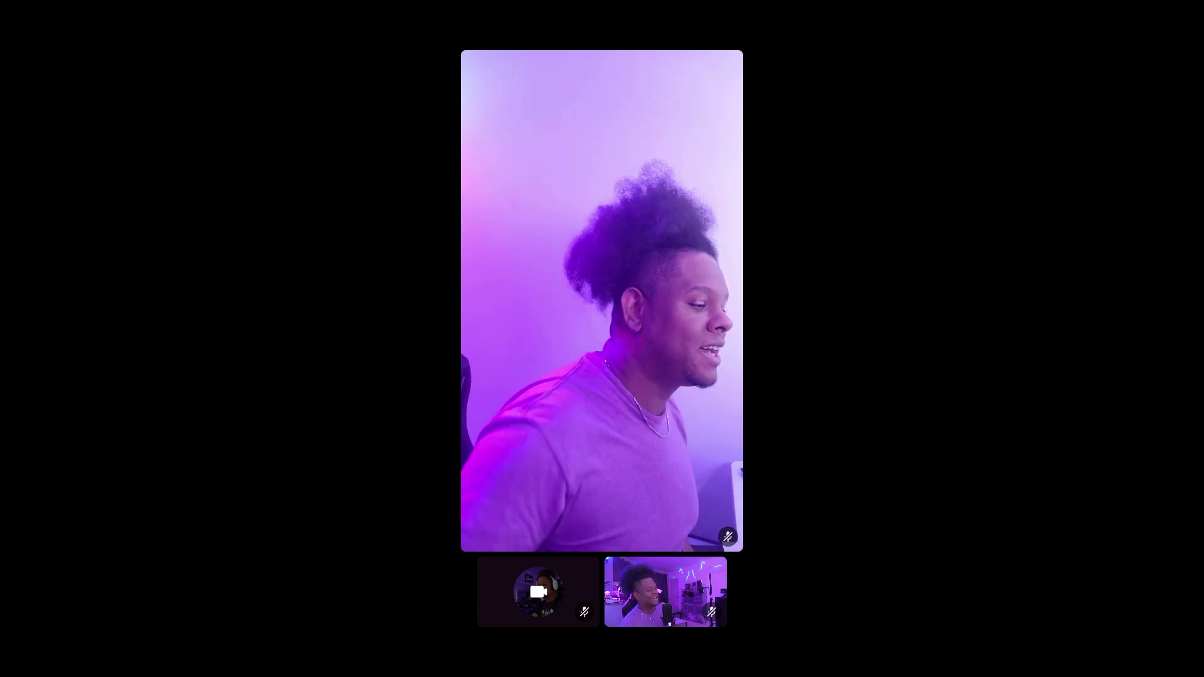
In the Discord video call, show both camera feeds side by side in full screen instead of focusing on one feed.
click(665, 578)
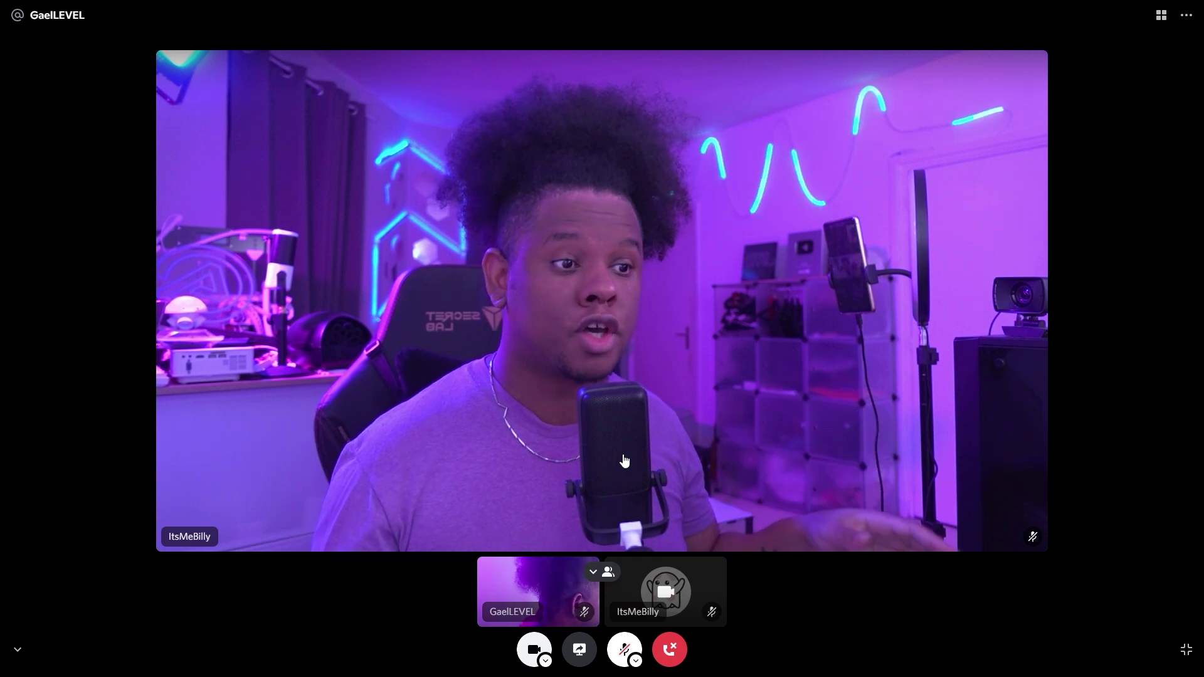
click(1187, 651)
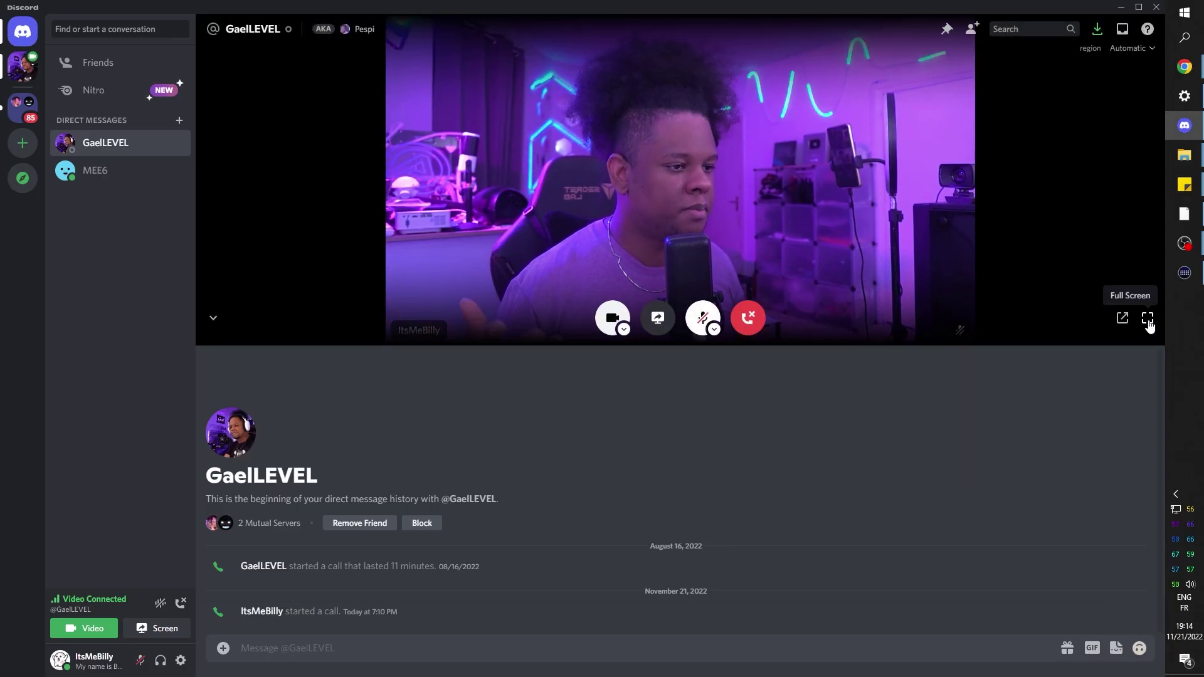
click(1146, 318)
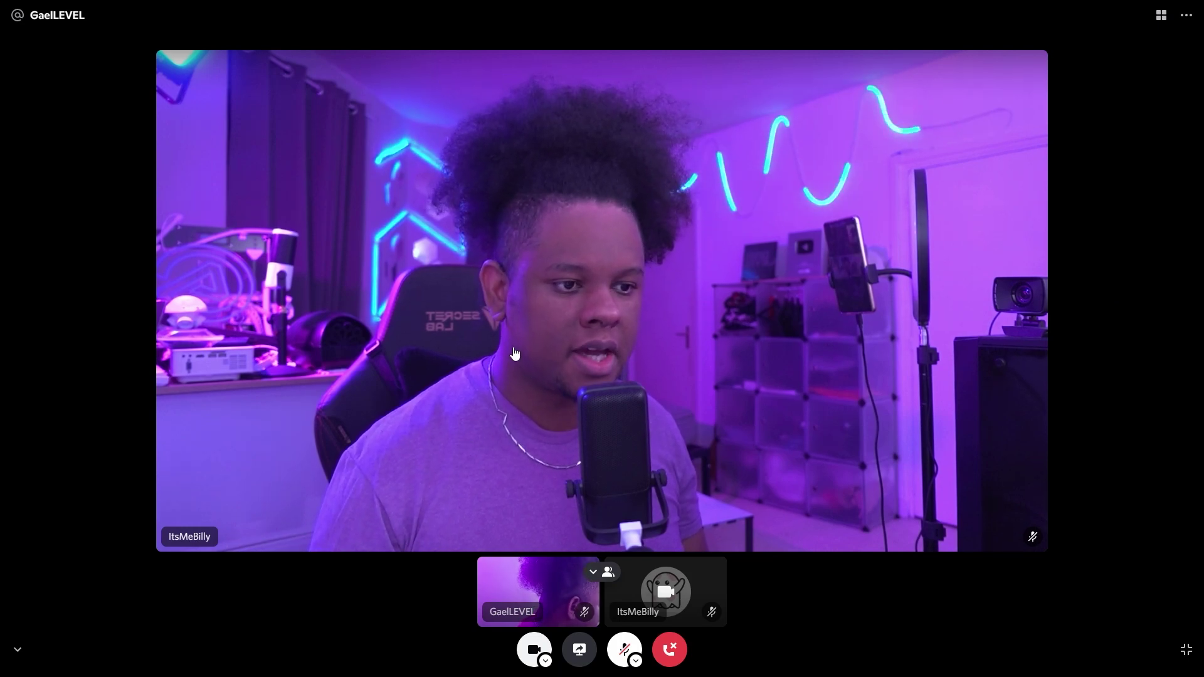
click(650, 431)
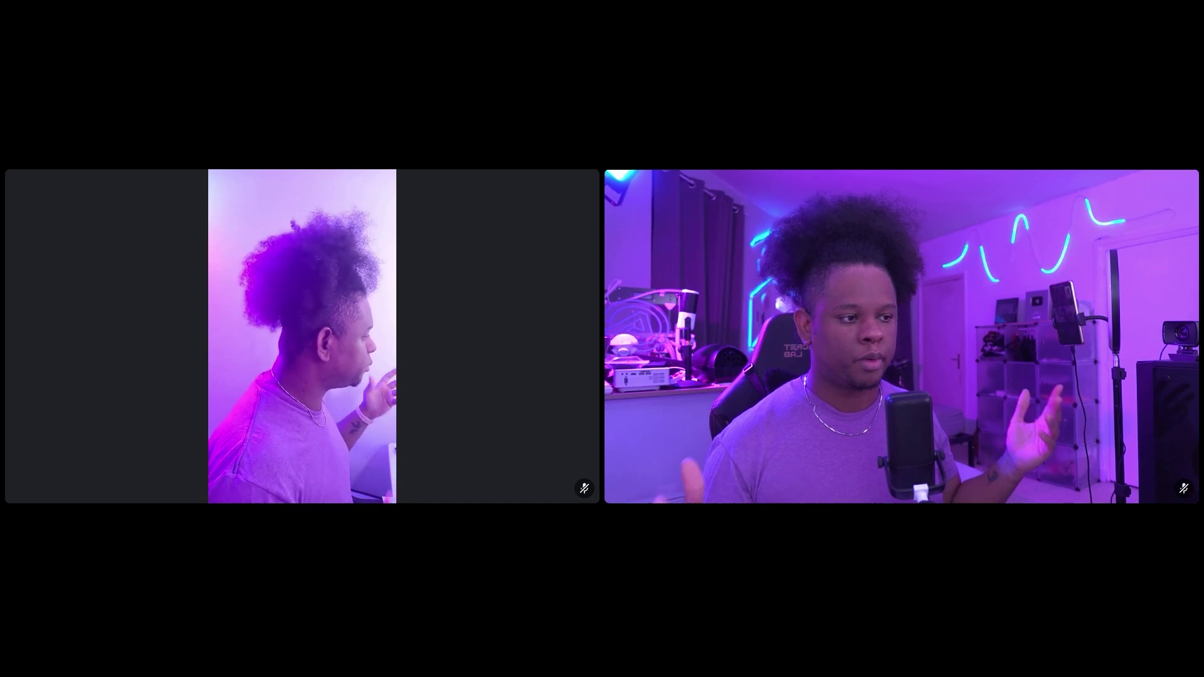
key(Escape)
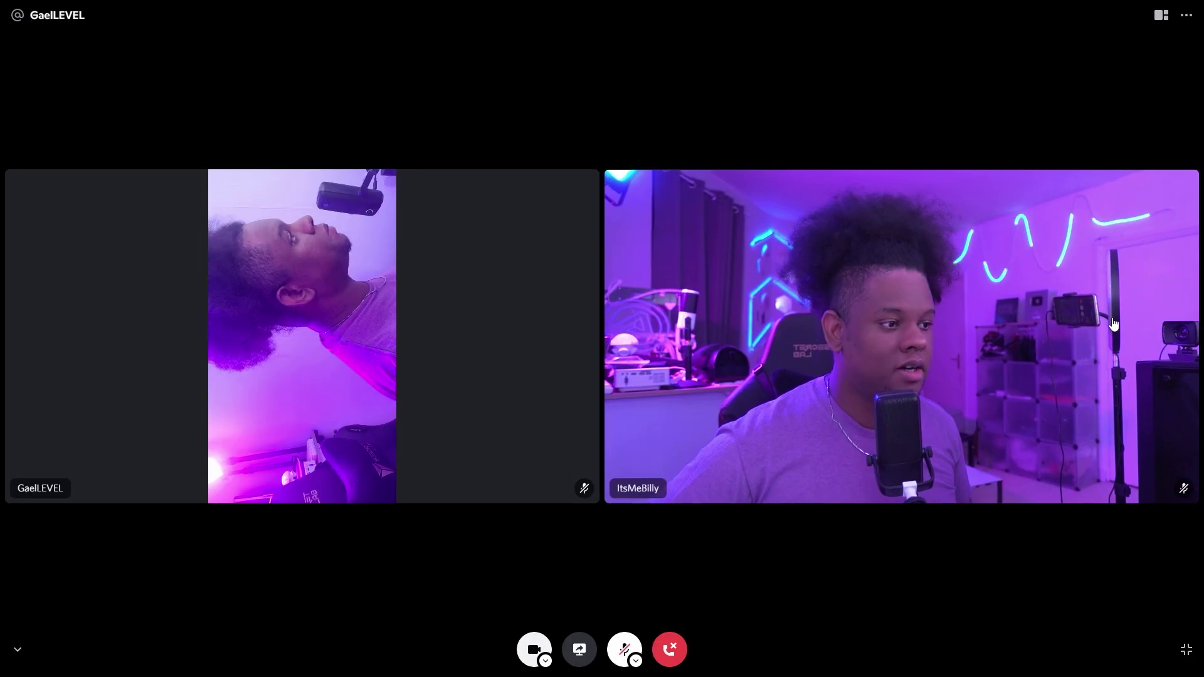
click(1147, 320)
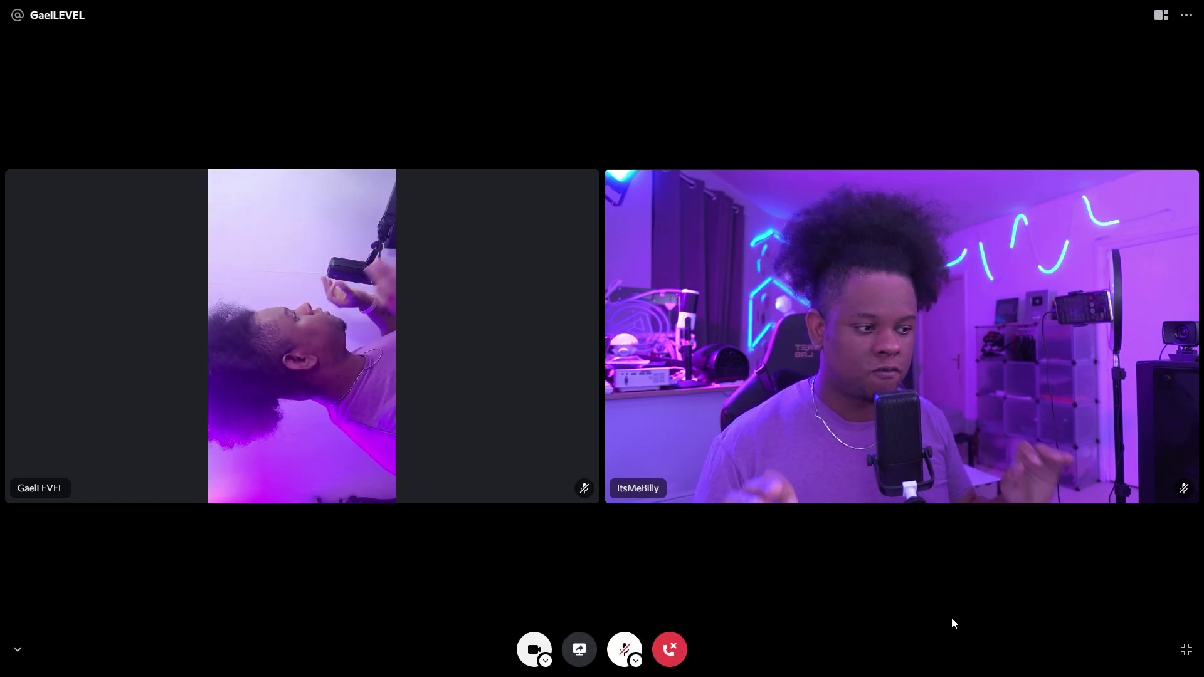
Switch to OBS and add a new Window Capture source named Host to Scene.
key(alt+Tab)
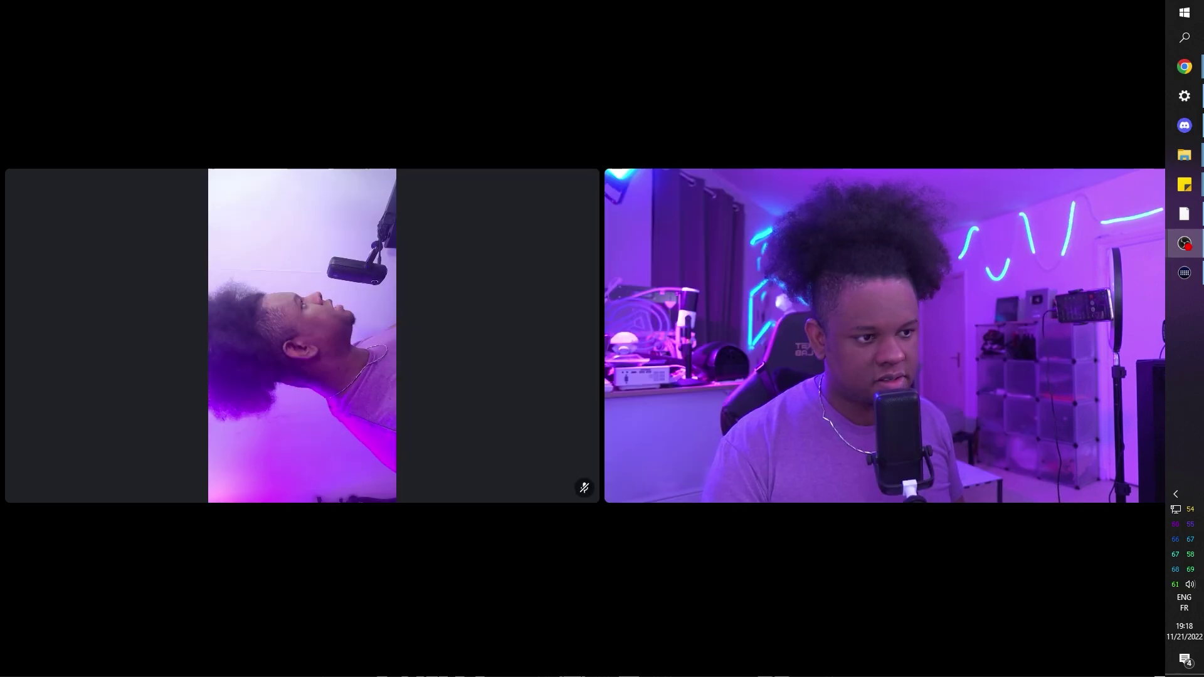
key(alt+Tab)
key(alt+Tab)
key(alt+Tab)
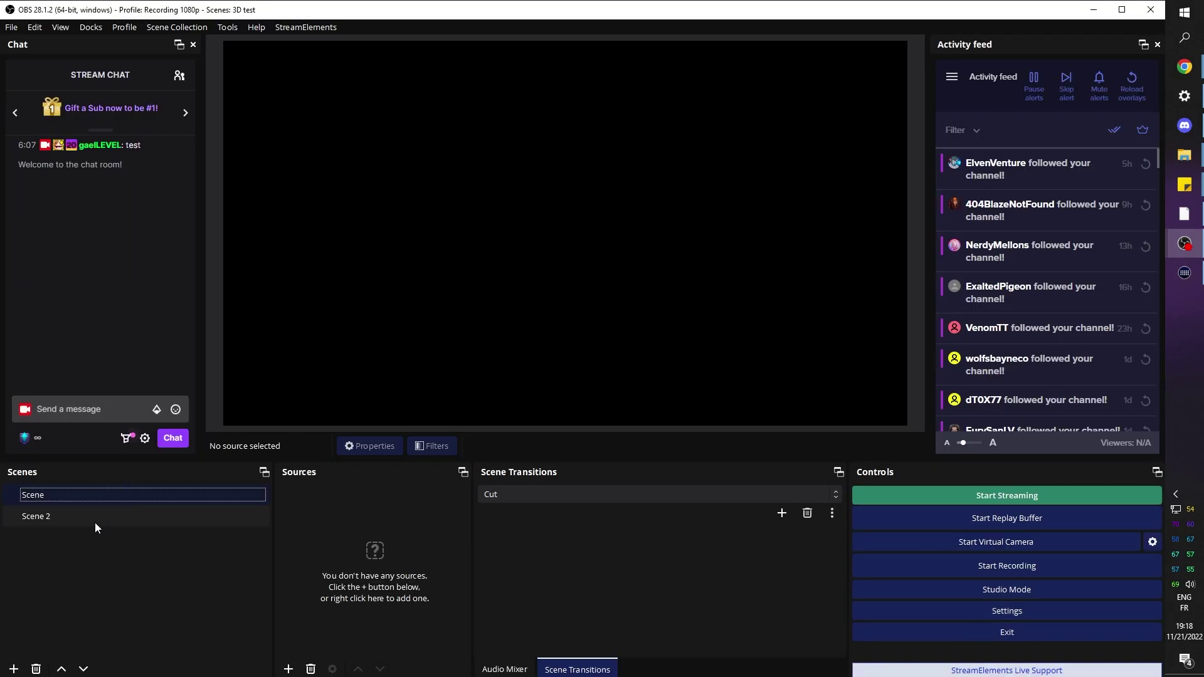
click(290, 669)
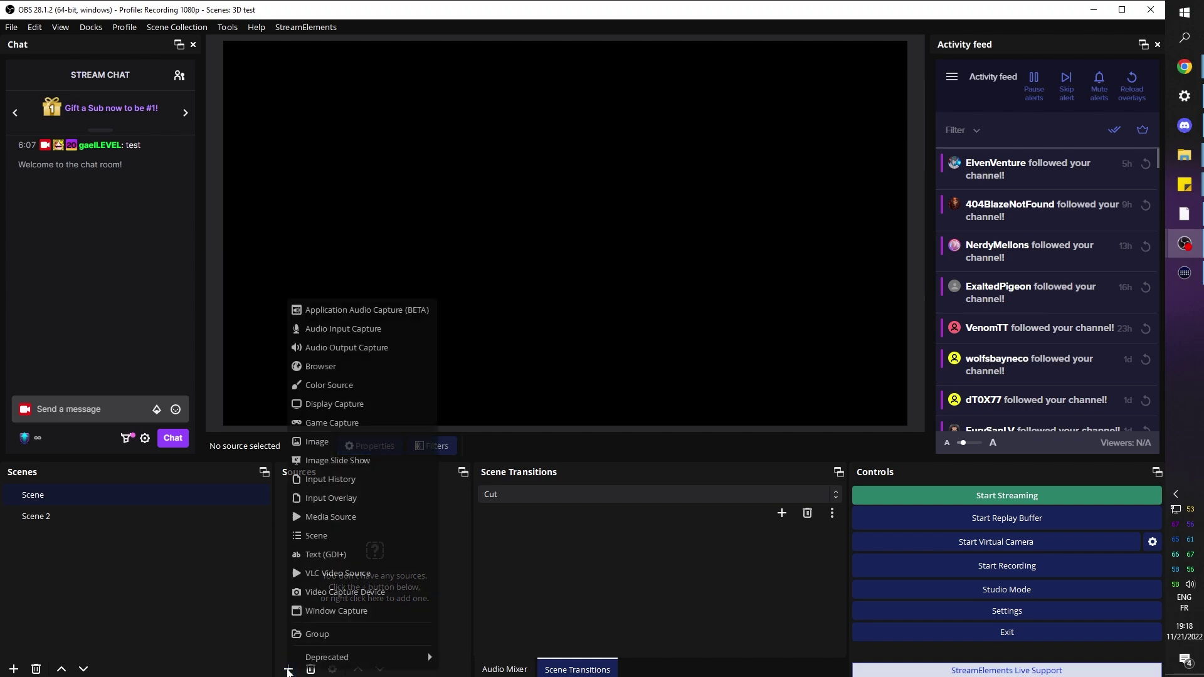
click(352, 612)
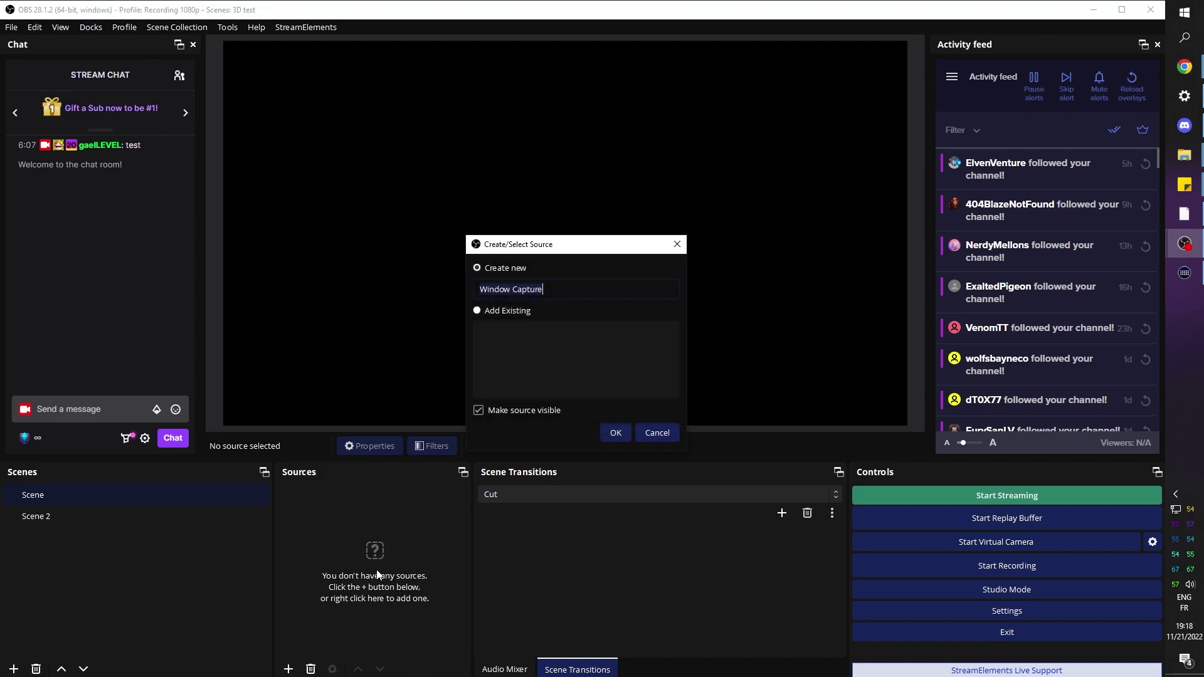
key(ctrl+a)
text(Host)
key(Return)
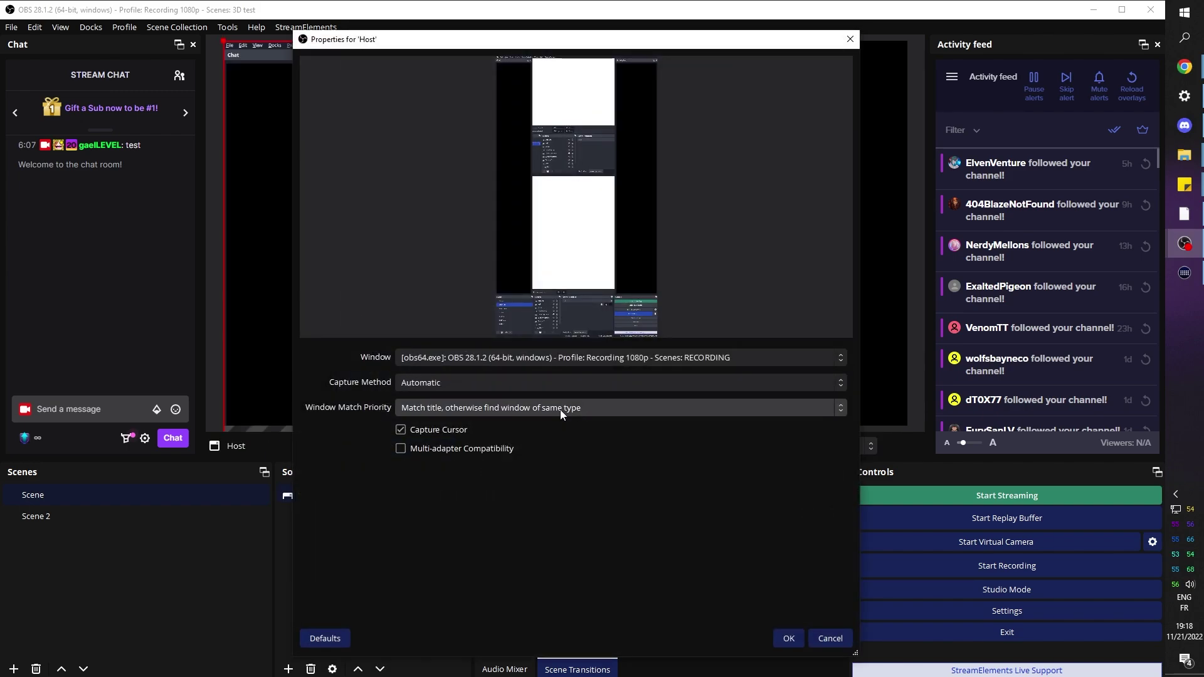
Set the Host source to capture the Discord.exe call window and accept its properties.
click(770, 353)
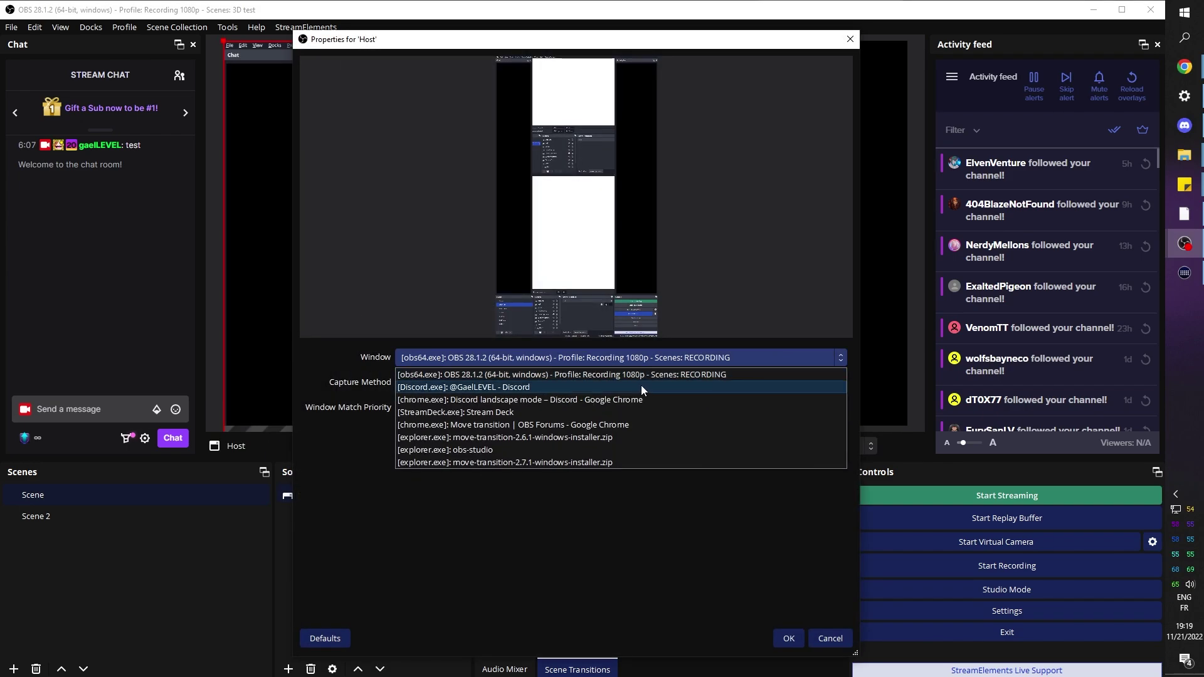
click(534, 390)
click(785, 639)
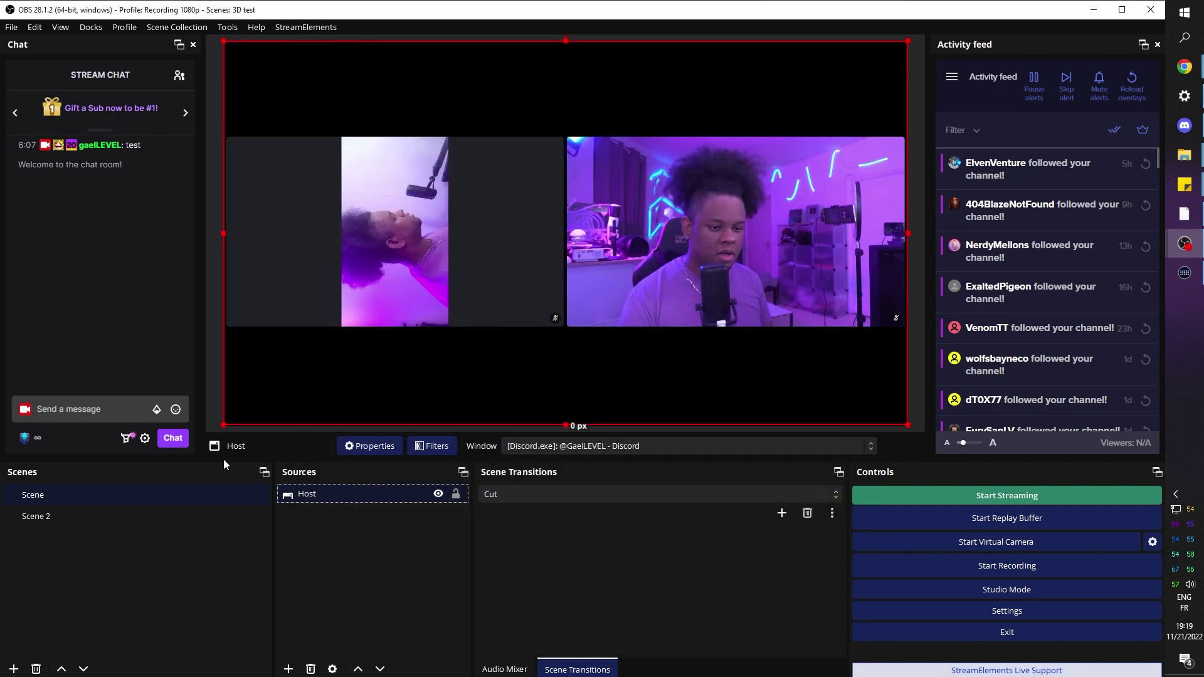
Copy the Host source and paste it as an independent duplicate in the same scene.
right_click(343, 493)
click(365, 72)
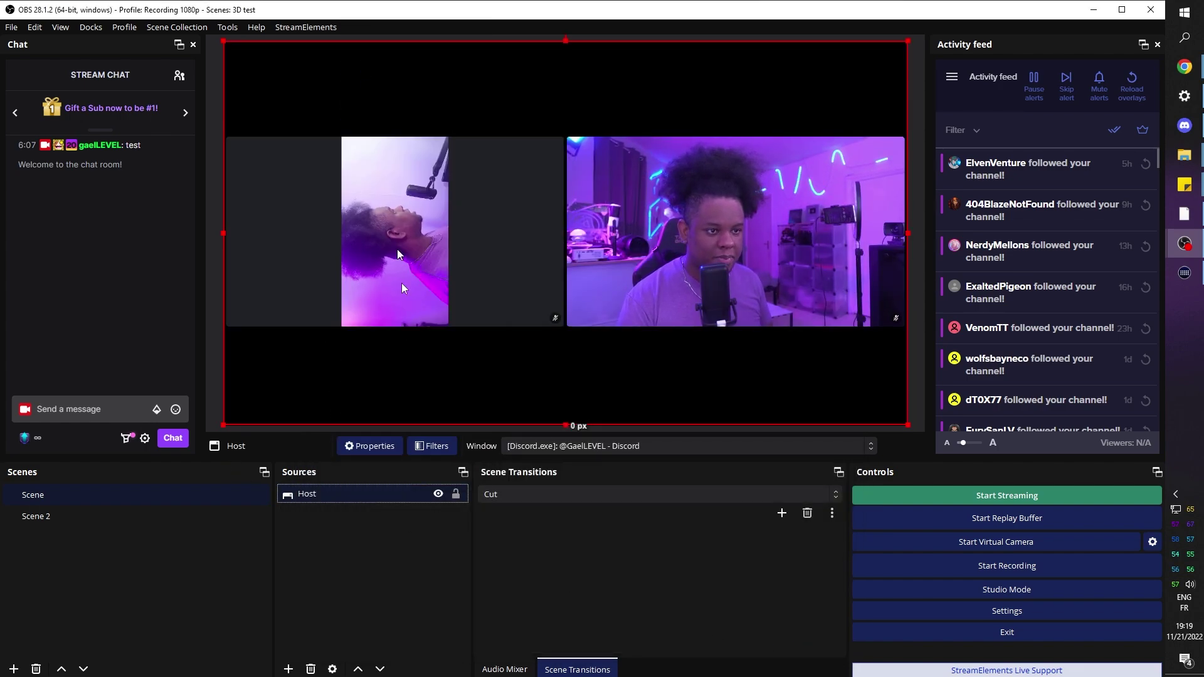
right_click(351, 543)
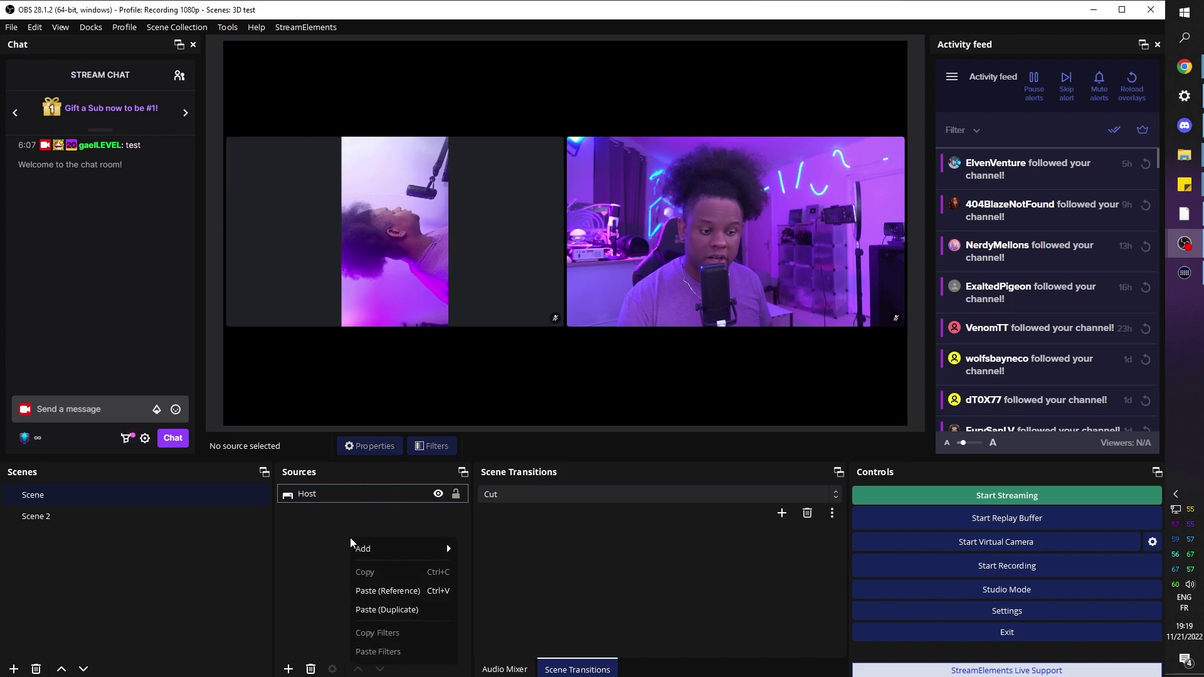
click(404, 608)
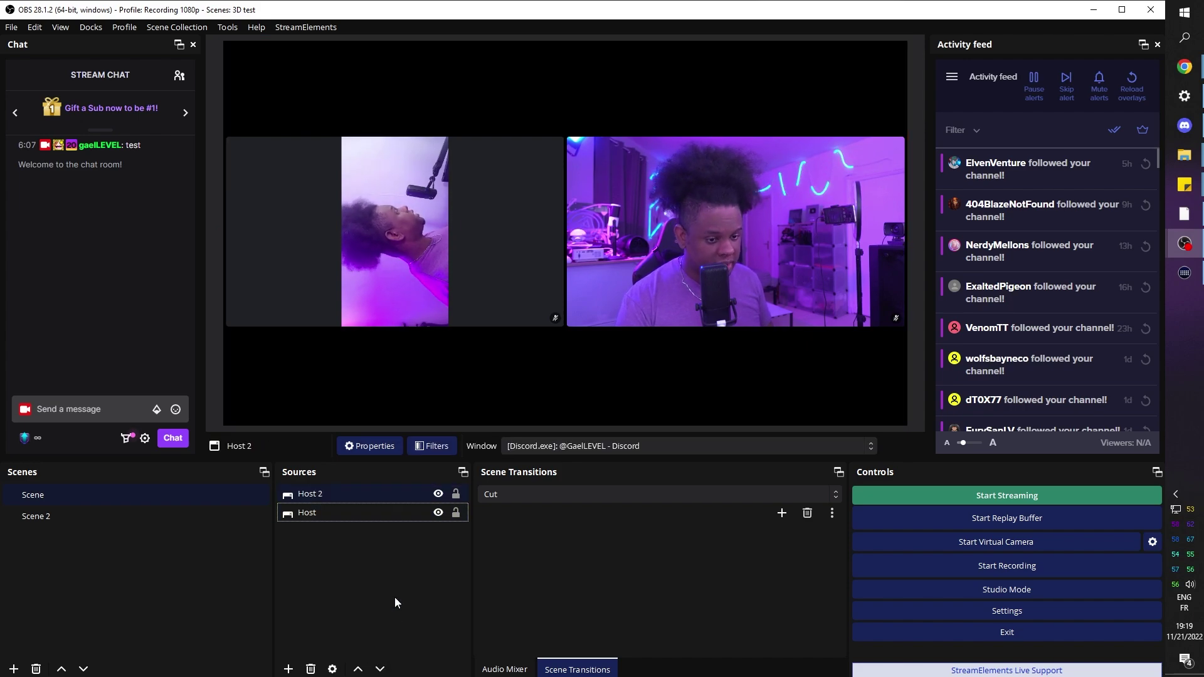
Rename the duplicated Host source as Guest.
right_click(323, 493)
click(336, 199)
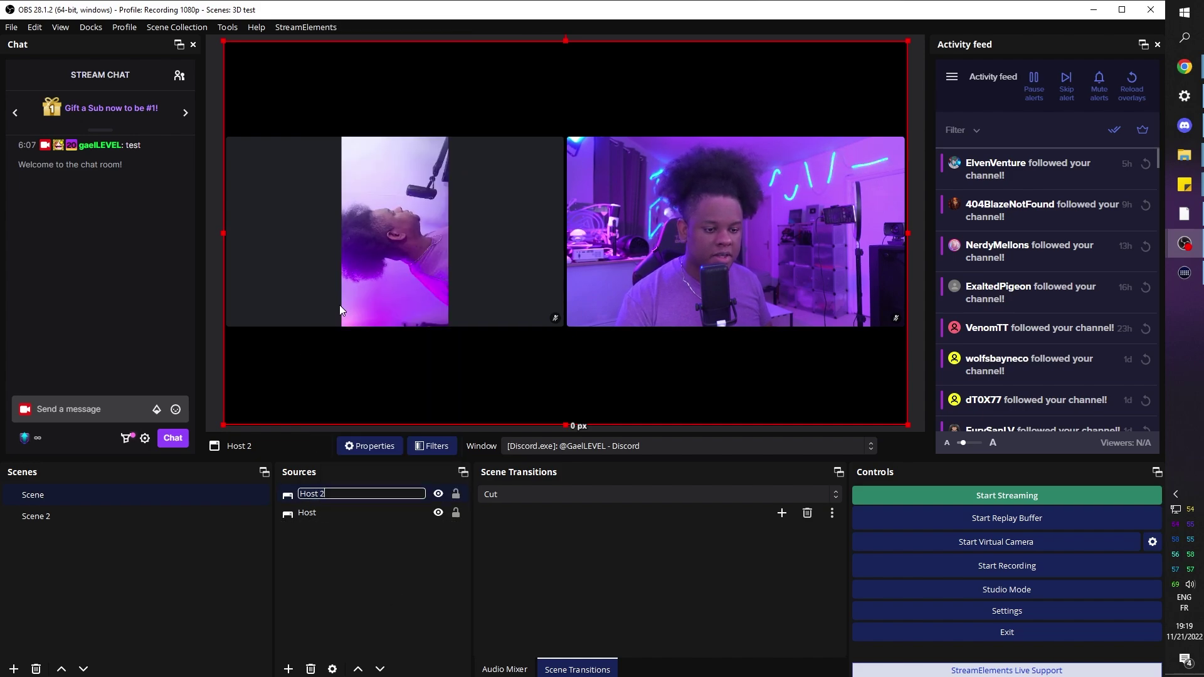
text(Gus)
key(BackSpace)
text(est)
key(Return)
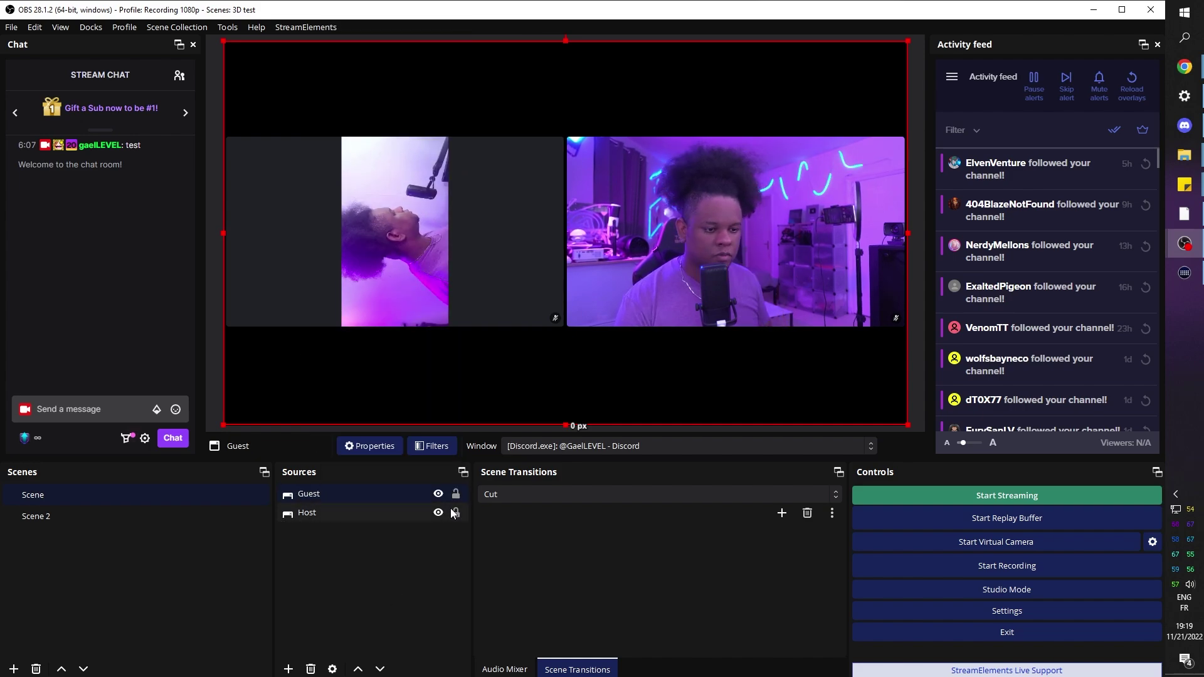
With Guest hidden, crop Host to the landscape camera feed and place it about 91 px from the canvas's top and 28 px from its right edge.
click(439, 495)
click(317, 512)
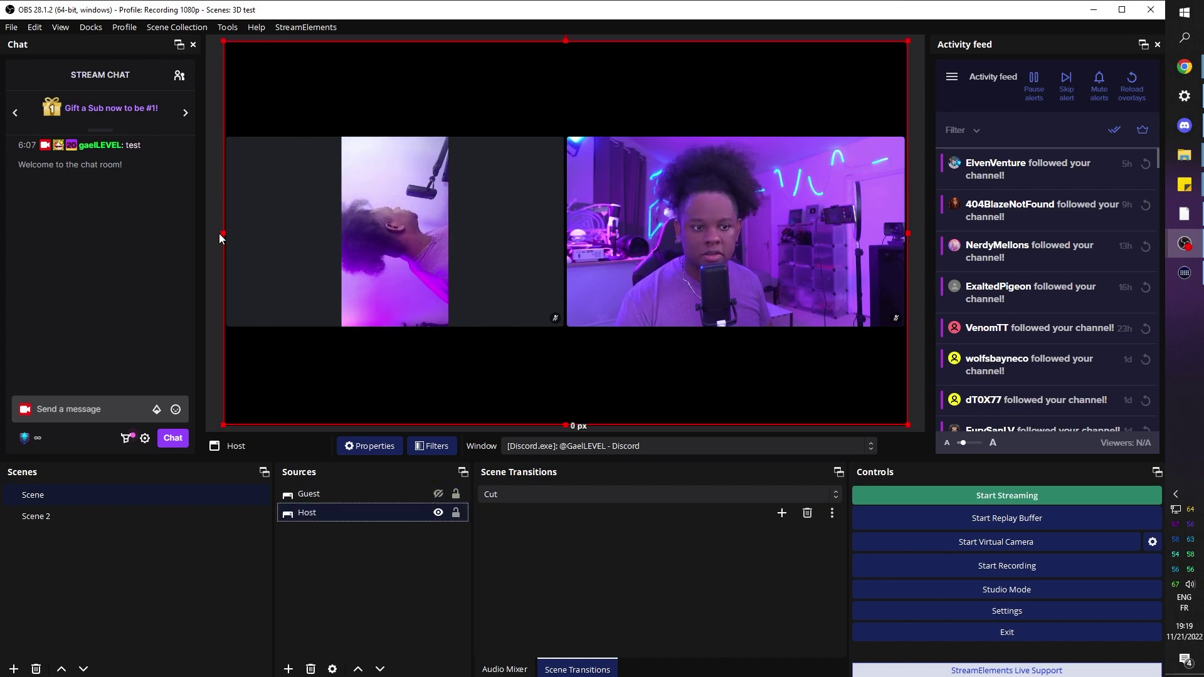
drag(222, 234, 552, 244)
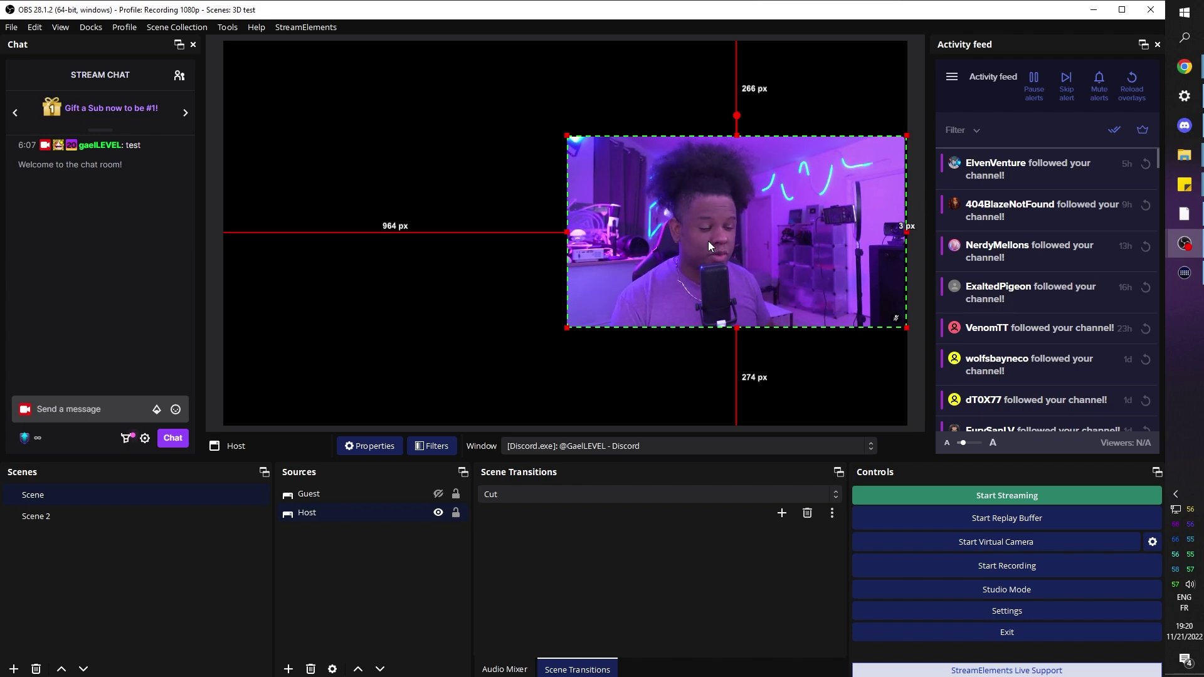
drag(701, 250, 694, 187)
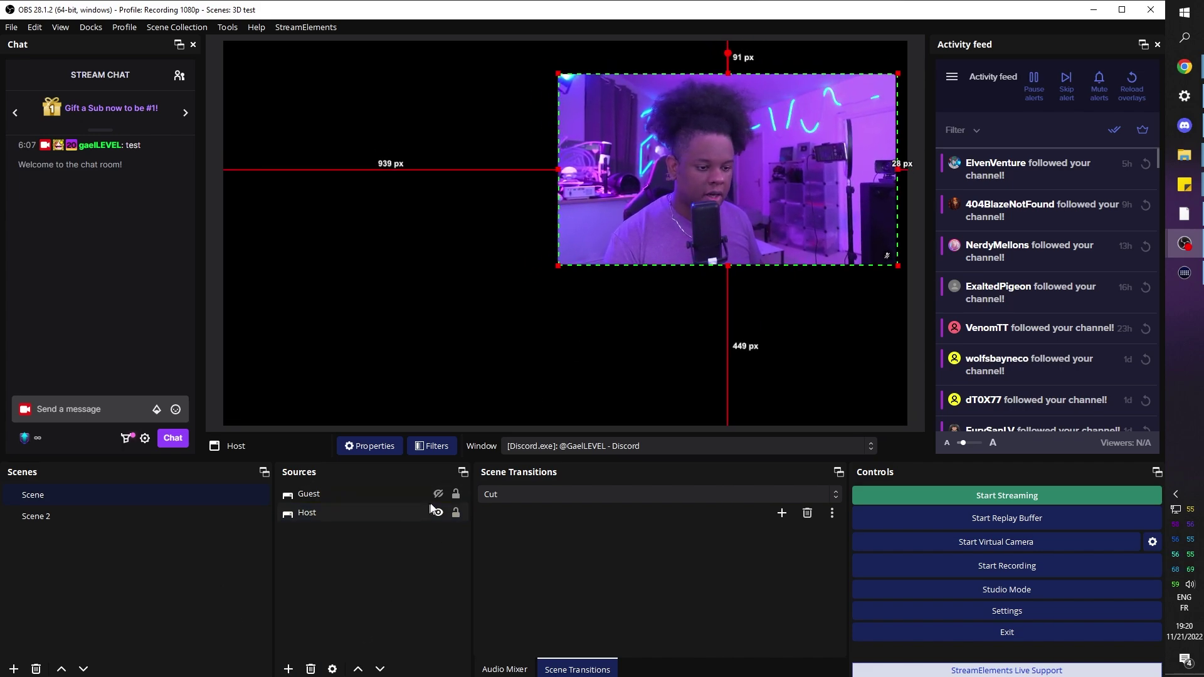
Show the Guest source again and crop all four sides so that only the narrow portrait phone feed remains.
click(438, 493)
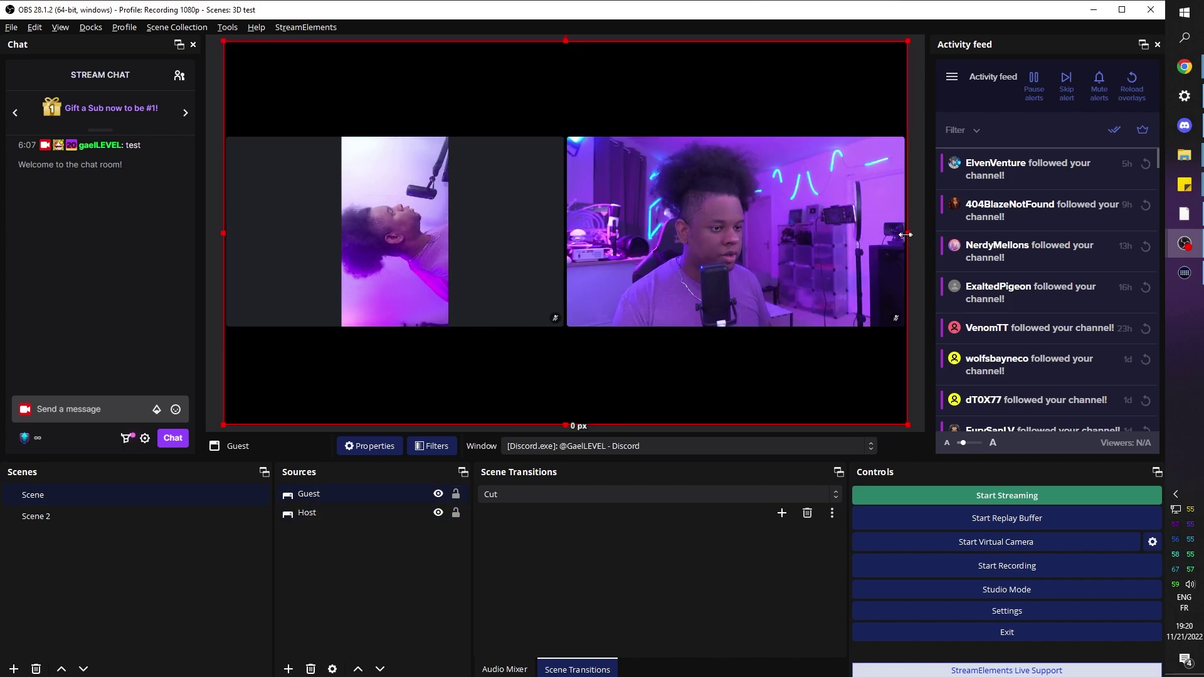
drag(905, 234, 450, 249)
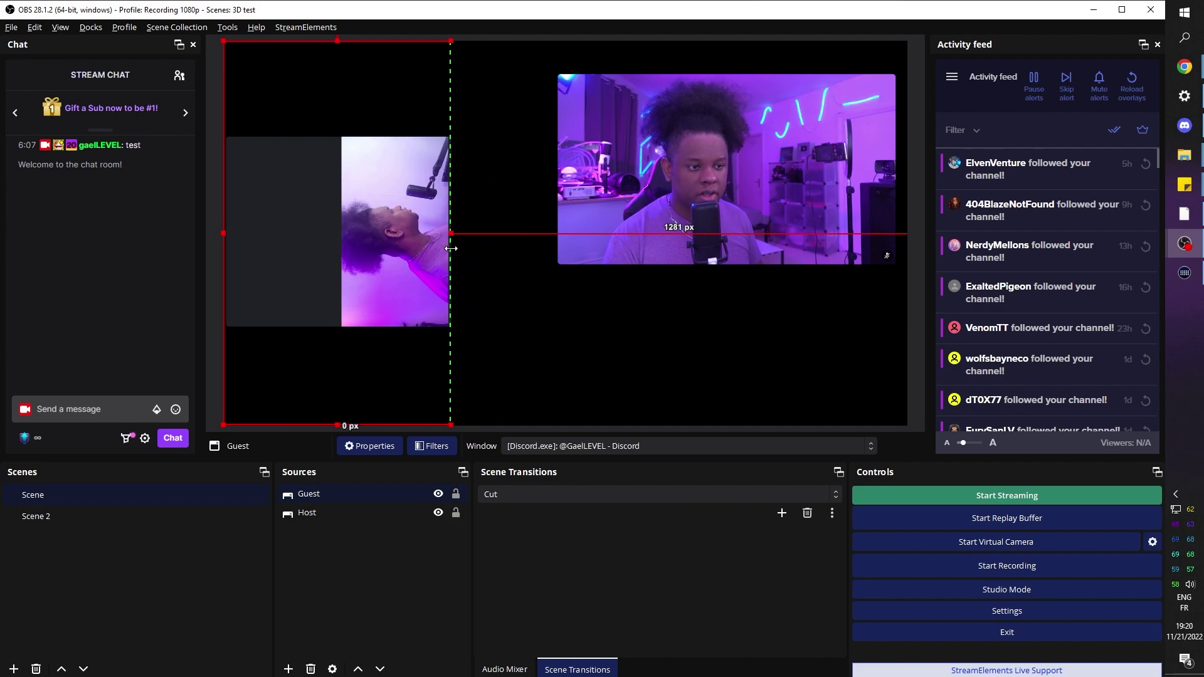
drag(224, 233, 308, 234)
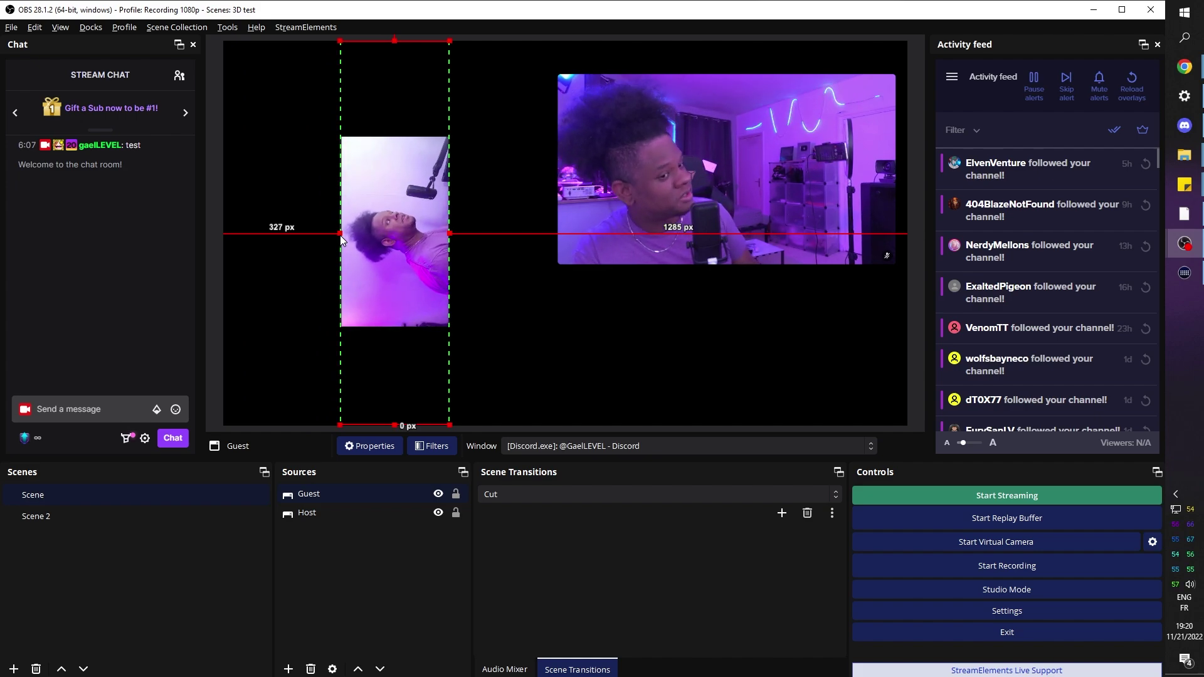
drag(395, 425, 394, 326)
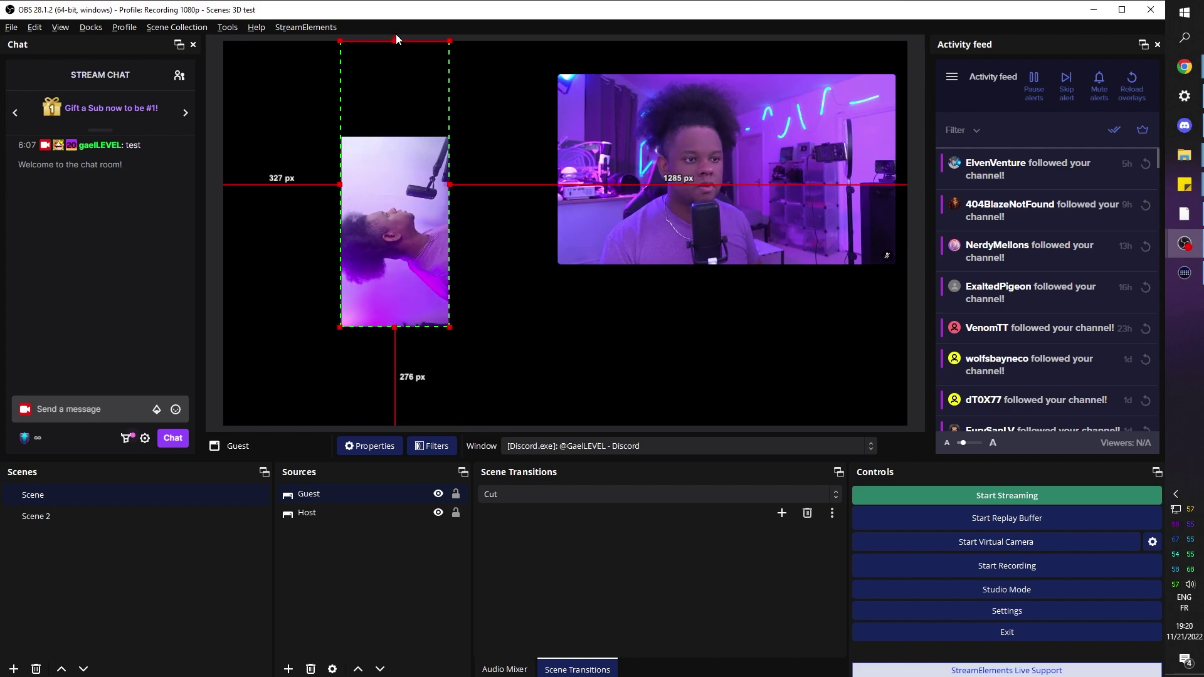
drag(394, 40, 393, 130)
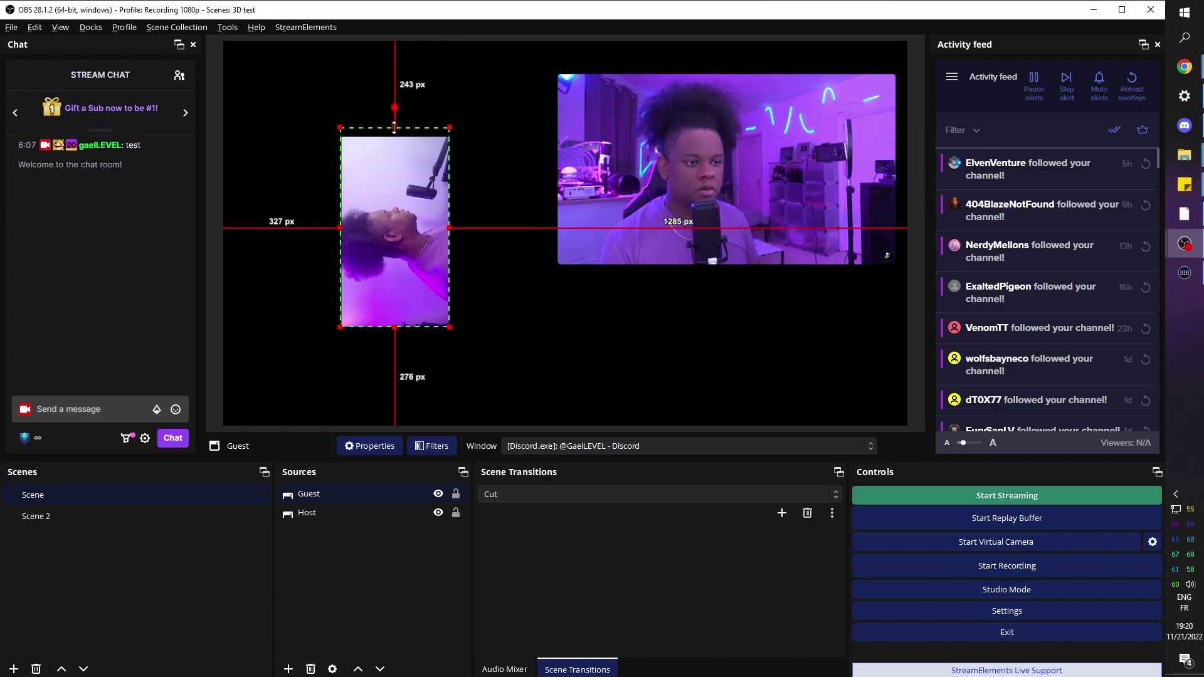
Rotate the Guest source 90 degrees clockwise and enlarge it to about the same size as the Host feed.
right_click(390, 191)
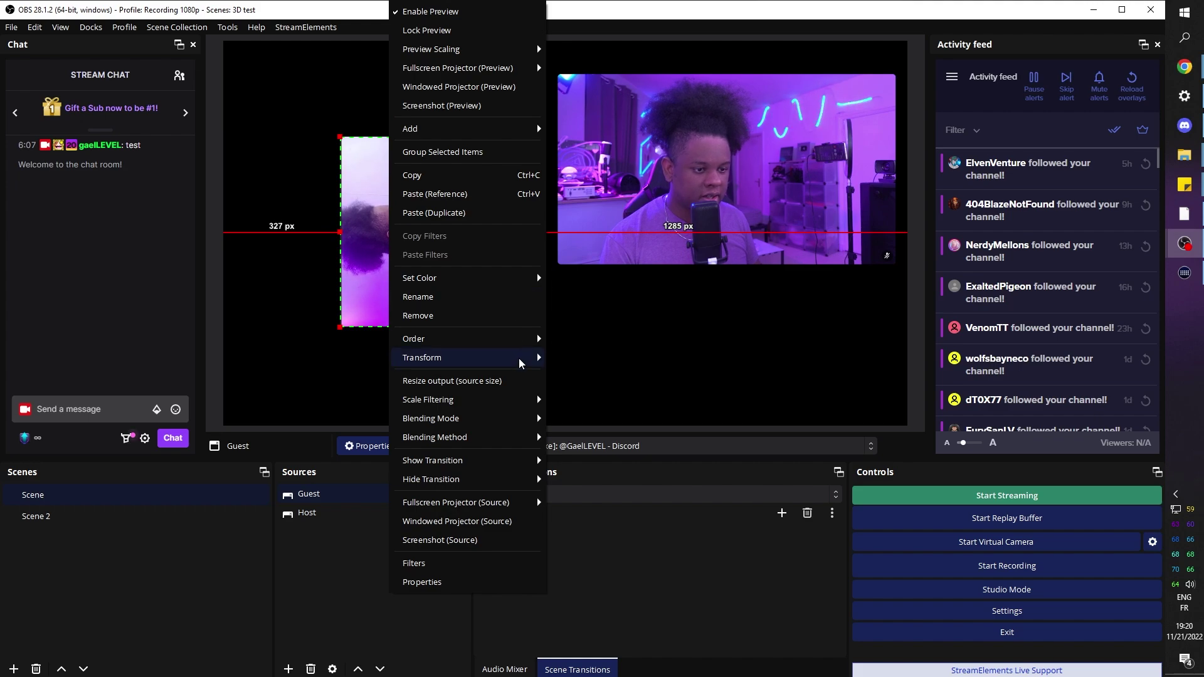
mouse_move(518, 359)
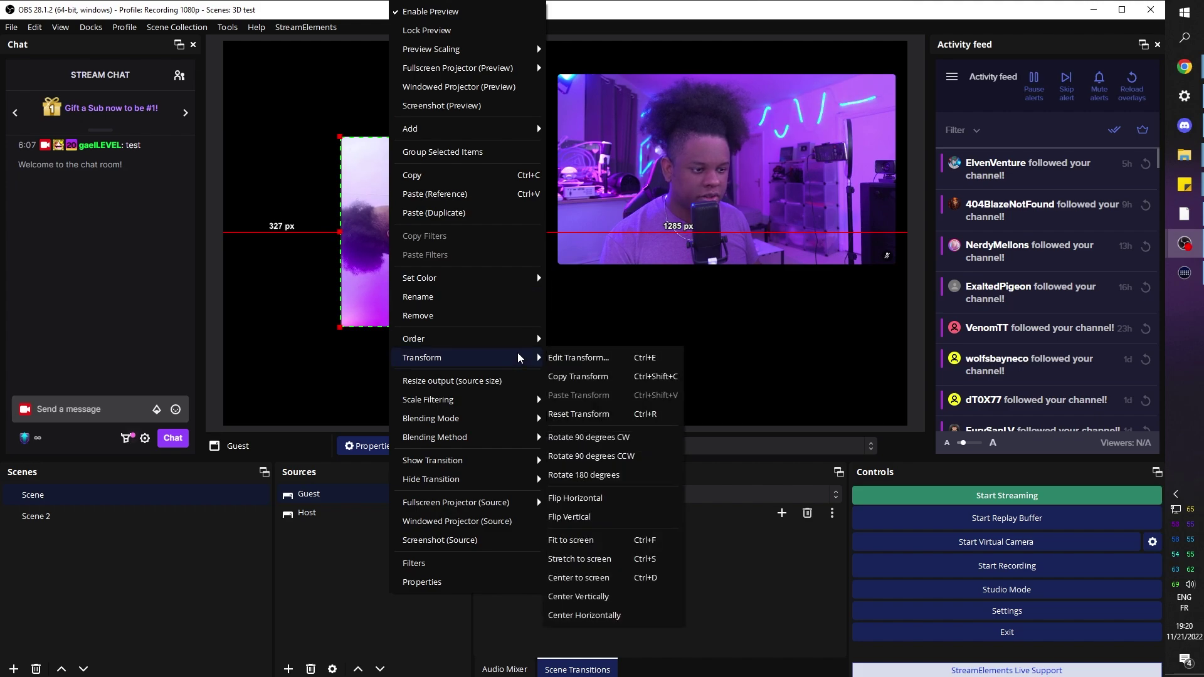
click(587, 445)
drag(460, 234, 679, 130)
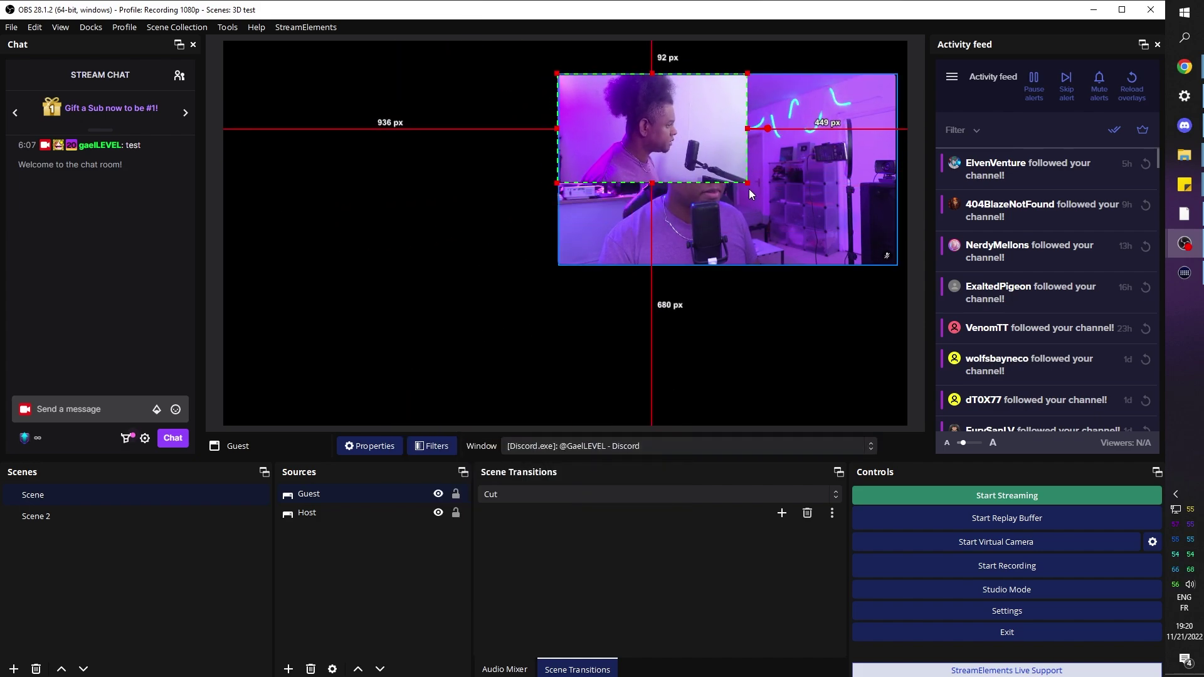
drag(748, 190, 890, 255)
Arrange both sources side by side at matching height, with Host in the canvas's left half and Guest in its right half.
drag(719, 174, 385, 234)
drag(716, 152, 721, 209)
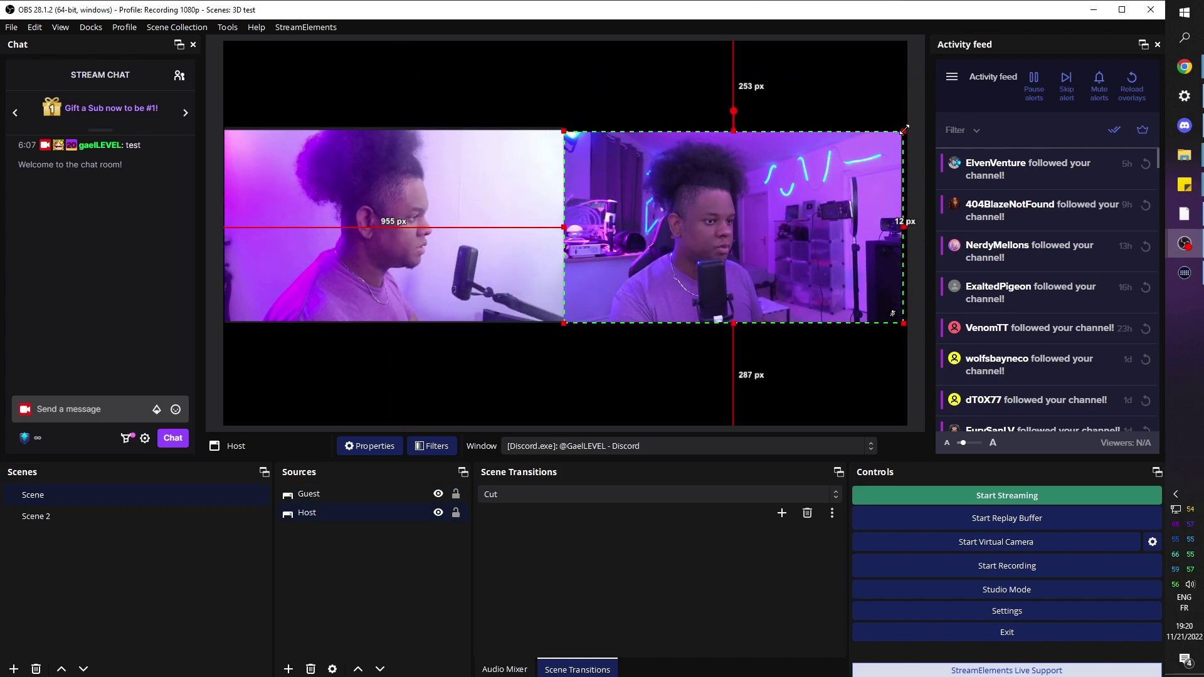
drag(903, 129, 909, 126)
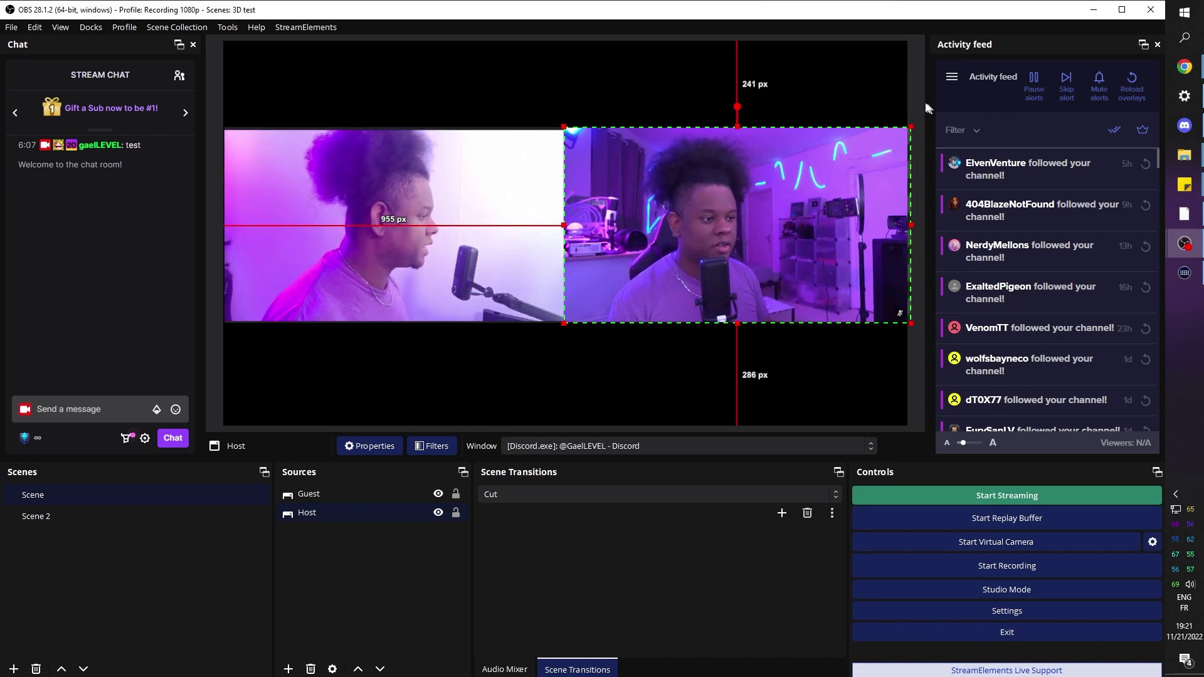
drag(739, 235, 689, 228)
click(460, 372)
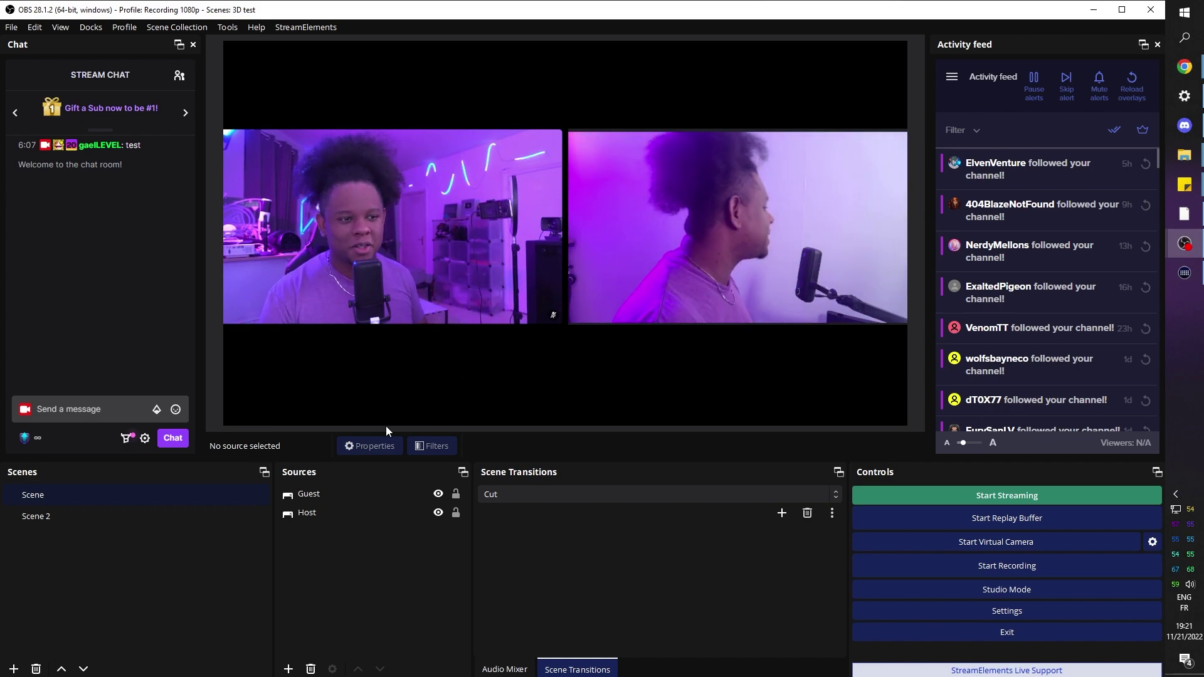
Enlarge Host and Guest to almost the full canvas height, about 40 px from top and bottom, and crop the black strip above Guest.
click(352, 232)
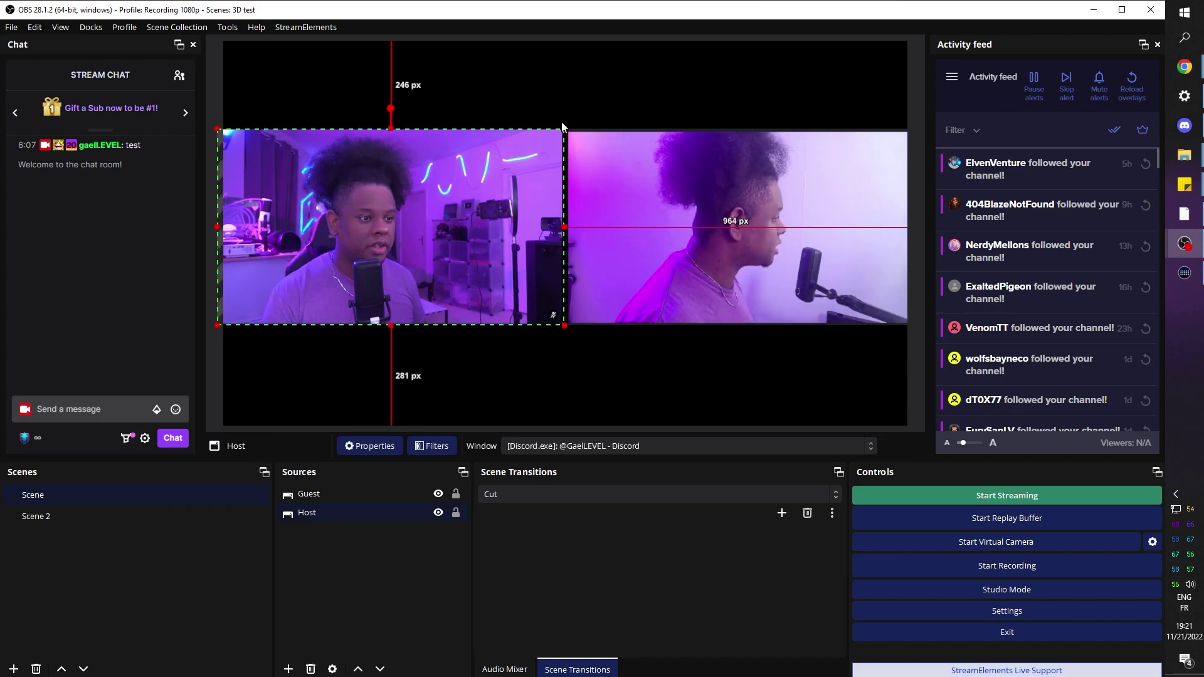
drag(564, 129, 808, 392)
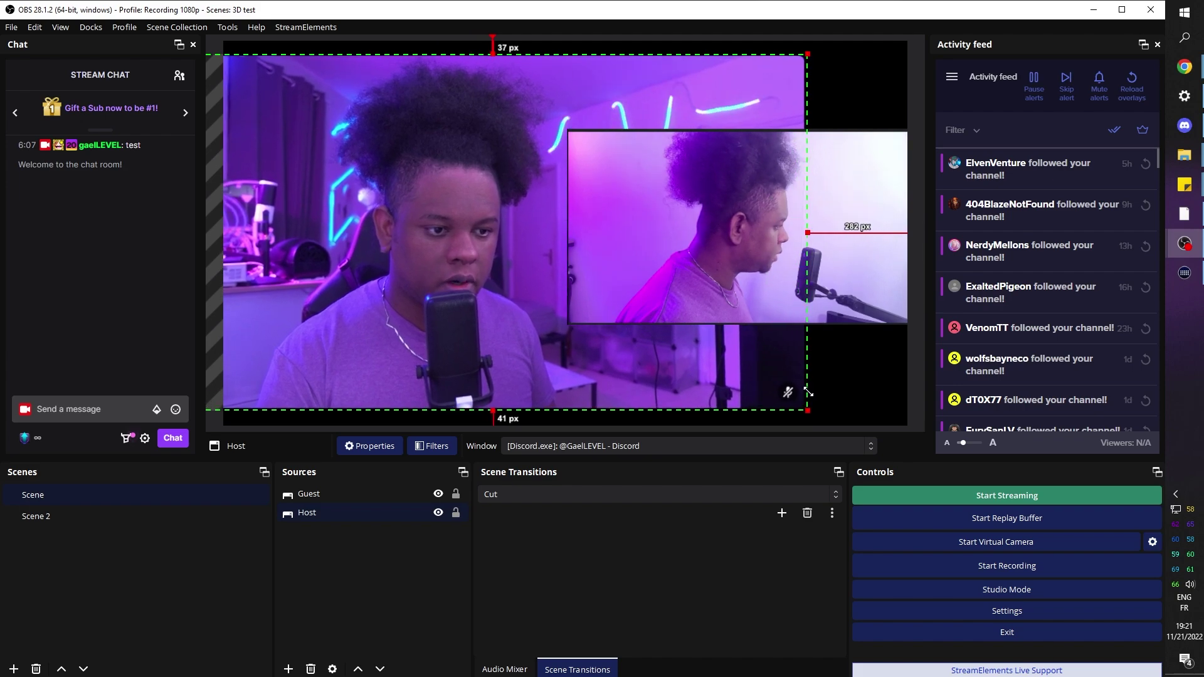
click(566, 322)
drag(567, 323, 450, 413)
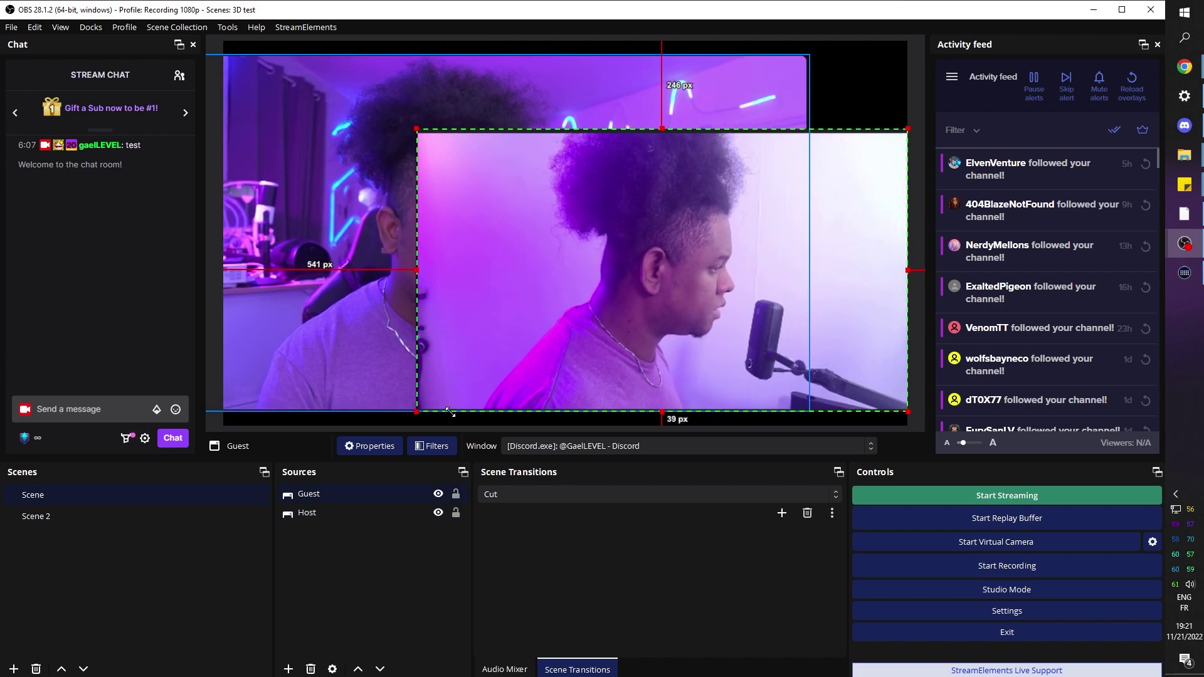
drag(417, 129, 355, 54)
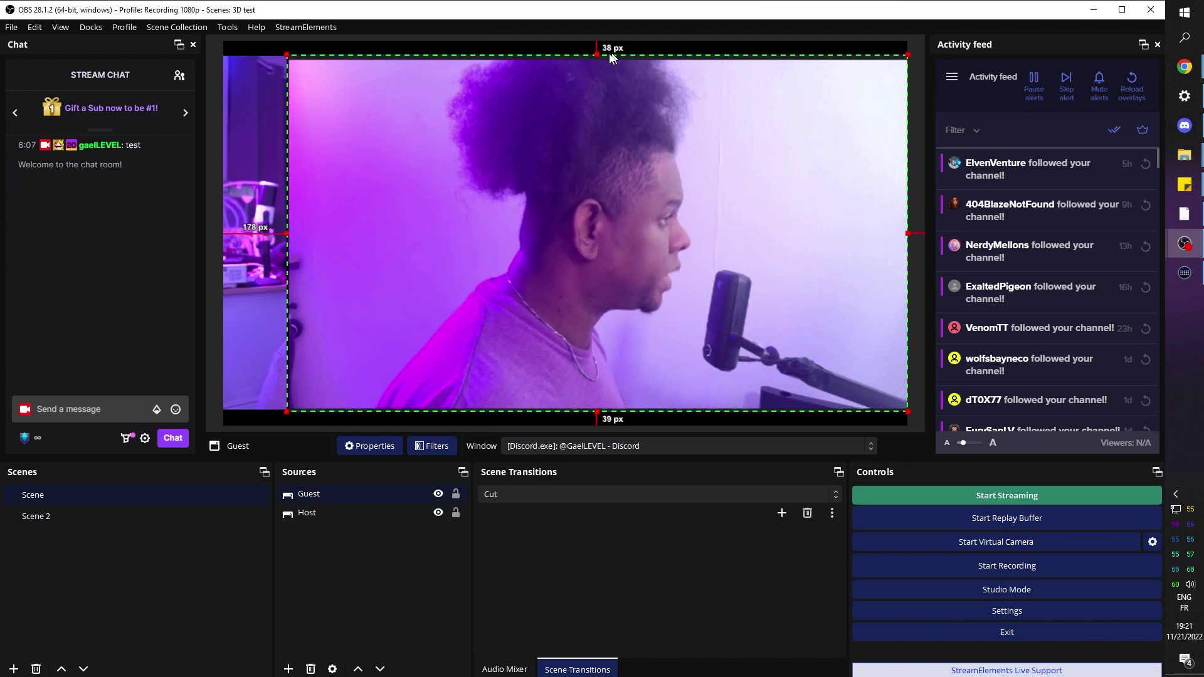
key(alt)
drag(507, 333, 480, 339)
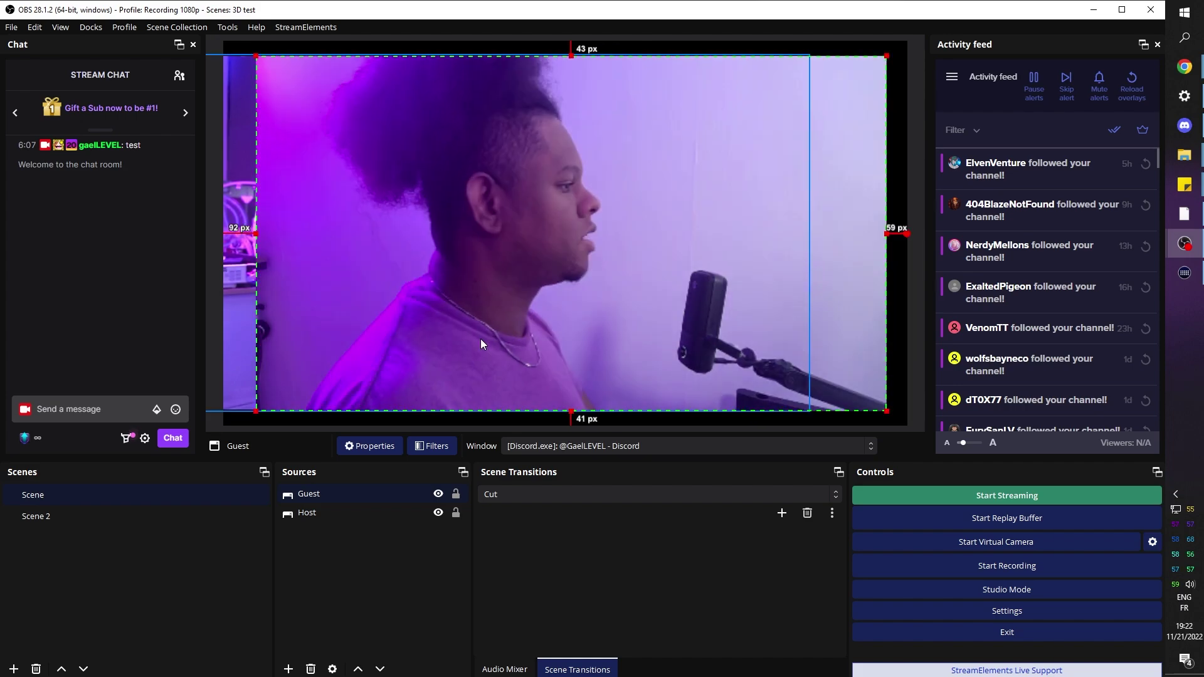
Mirror the rotated Guest source with Flip Vertical so that the upright guest faces towards Host.
right_click(843, 257)
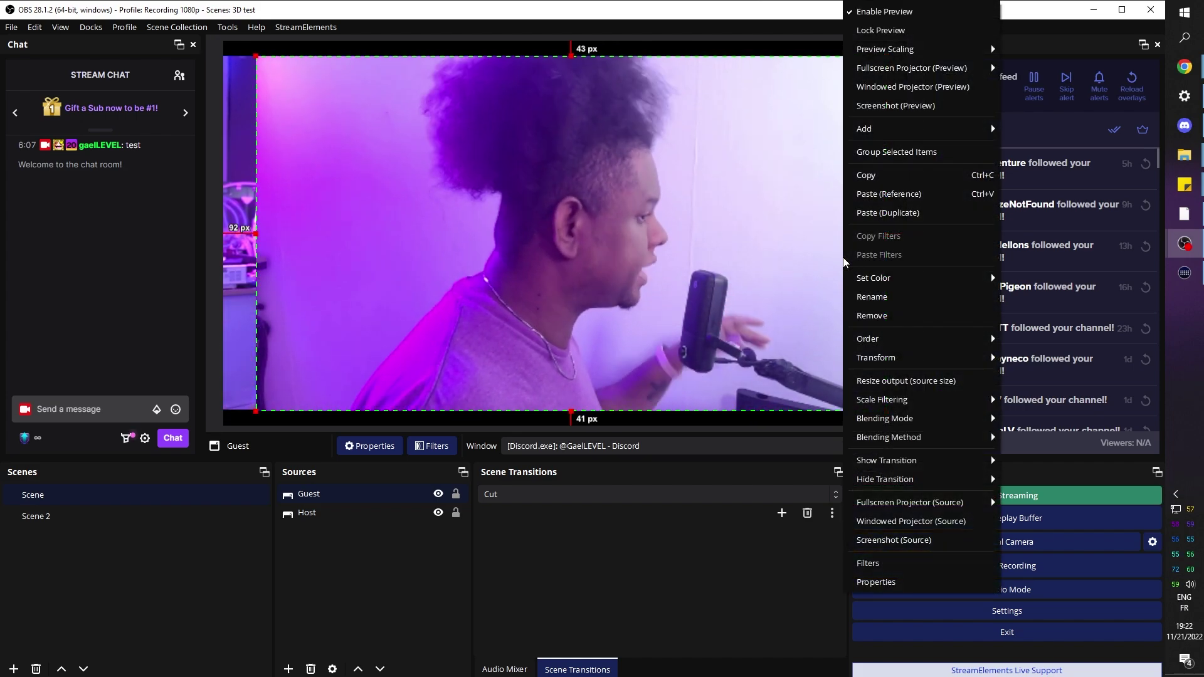
mouse_move(886, 369)
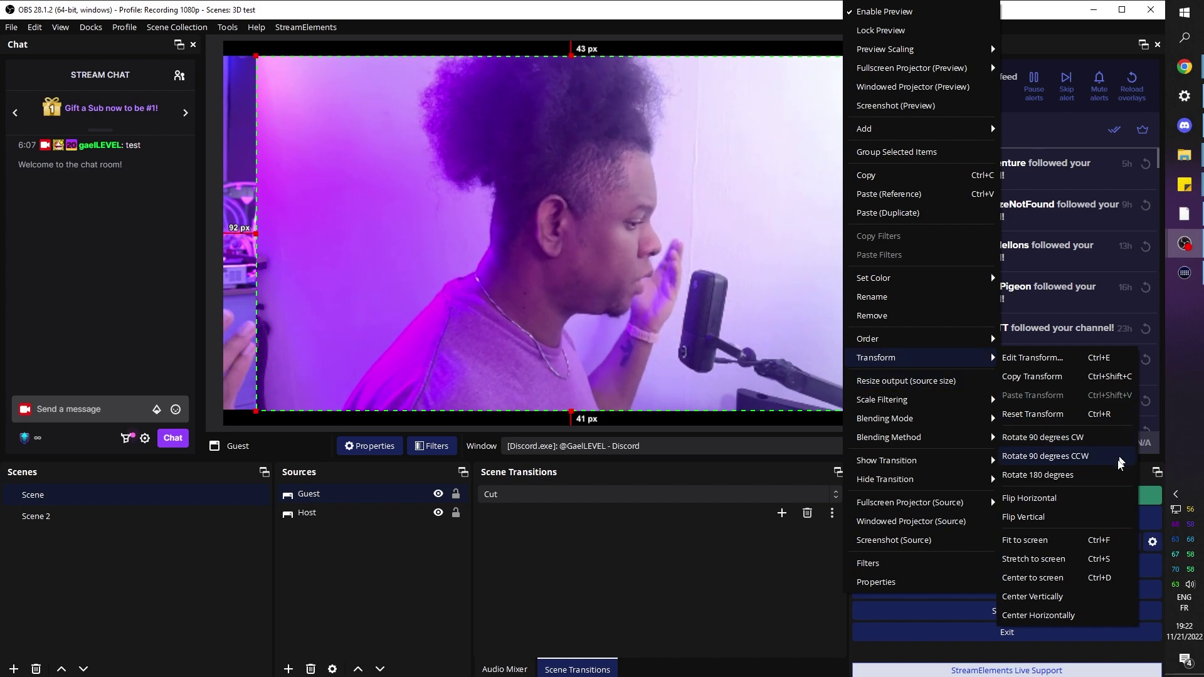
click(1062, 498)
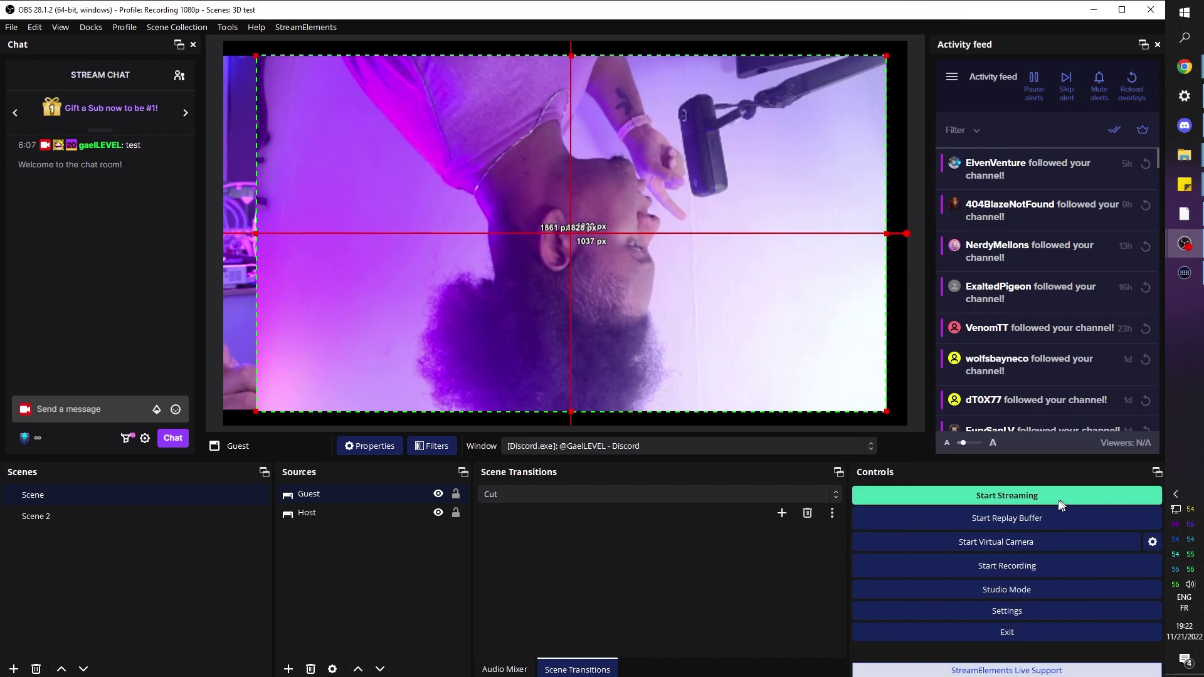
right_click(830, 186)
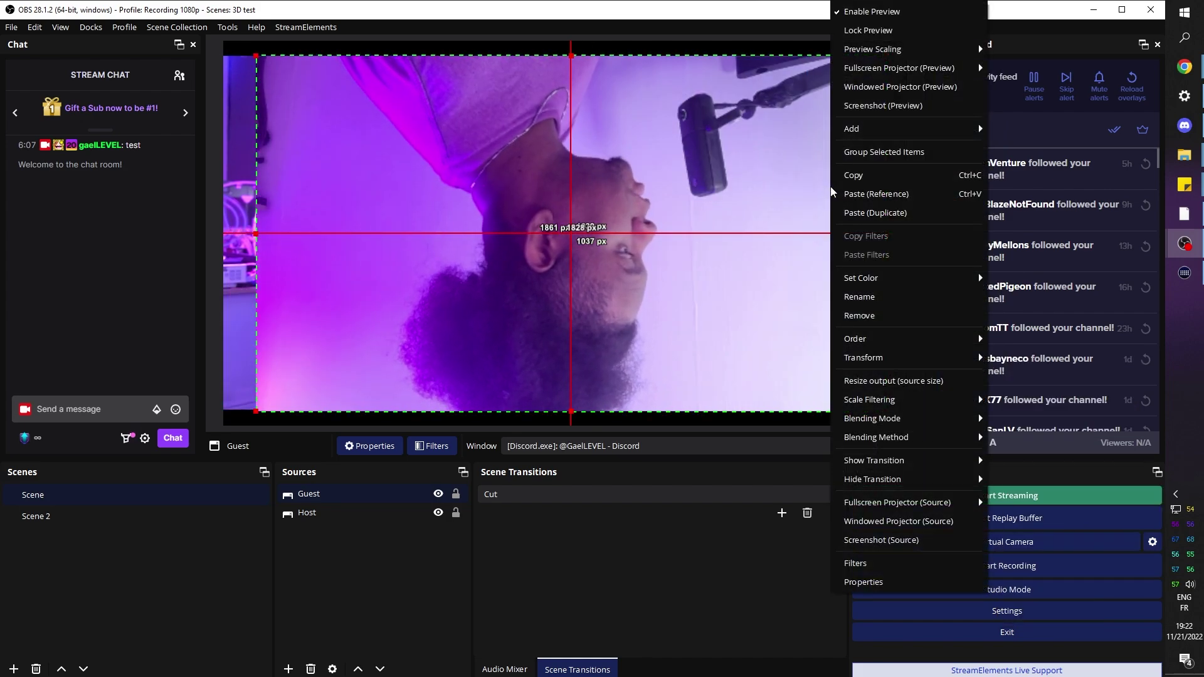
mouse_move(881, 359)
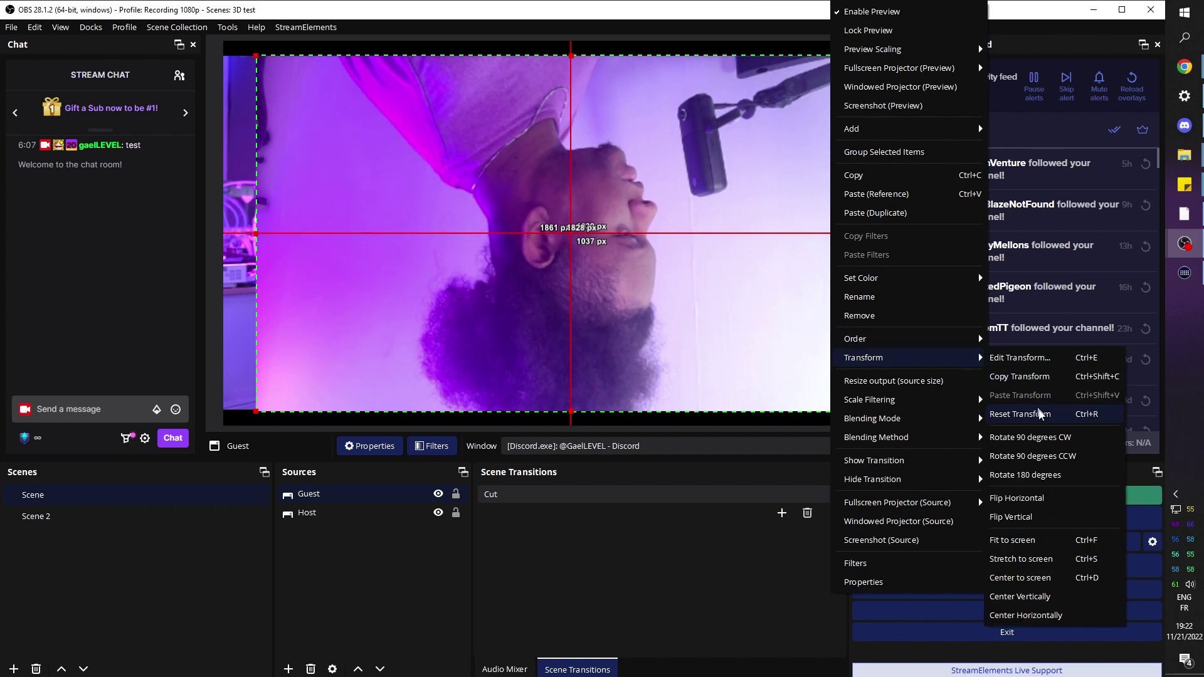
click(1016, 498)
right_click(754, 401)
mouse_move(858, 358)
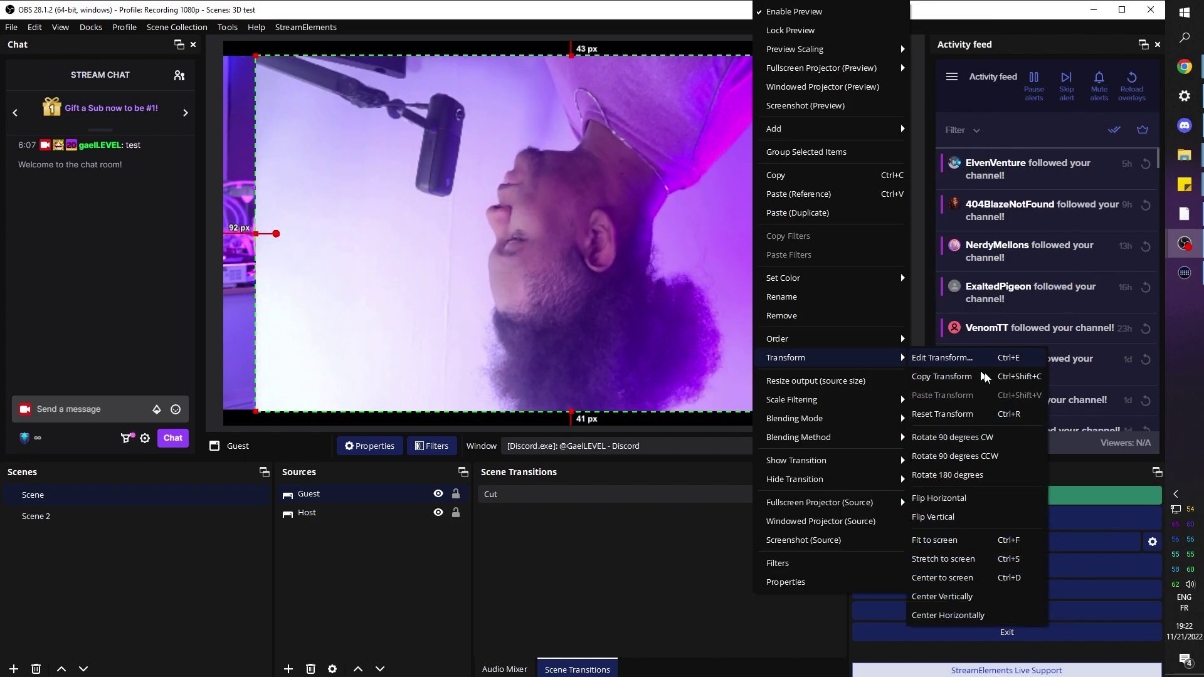
click(933, 517)
Shift Guest to the canvas's right half and crop Guest's left edge and Host's right edge so they meet near the centre.
drag(447, 188, 549, 179)
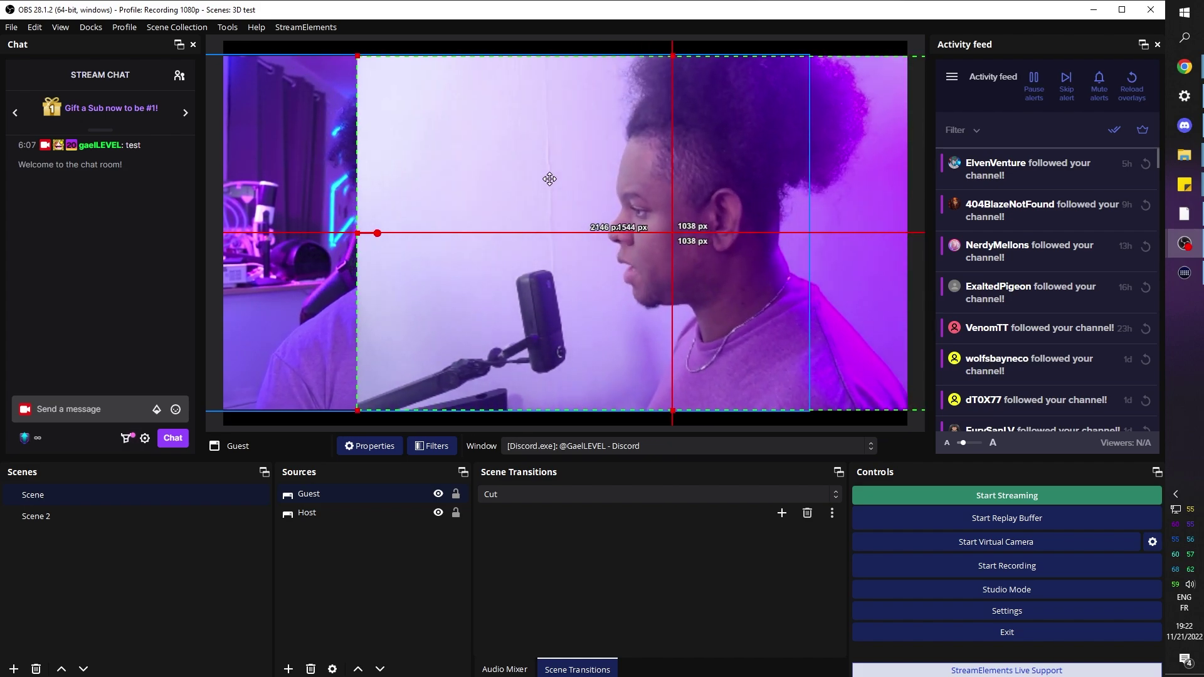
drag(357, 233, 561, 233)
mouse_move(668, 199)
mouse_down()
mouse_move(652, 197)
mouse_move(677, 196)
mouse_up()
click(476, 320)
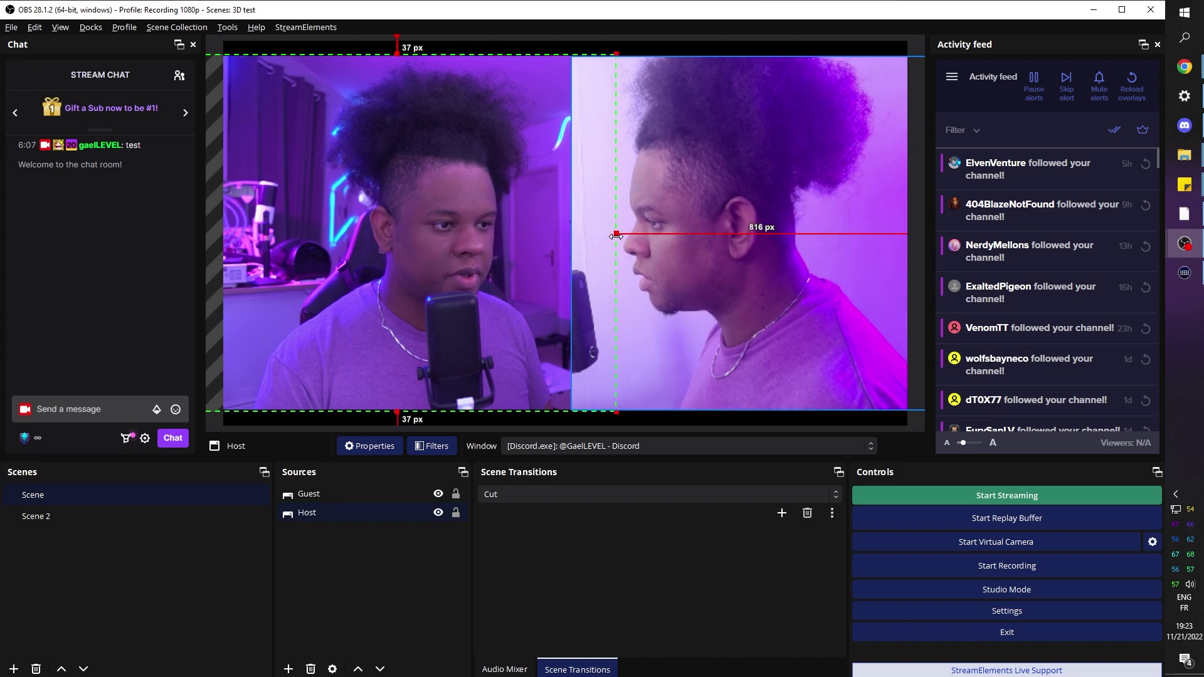
drag(583, 236, 569, 238)
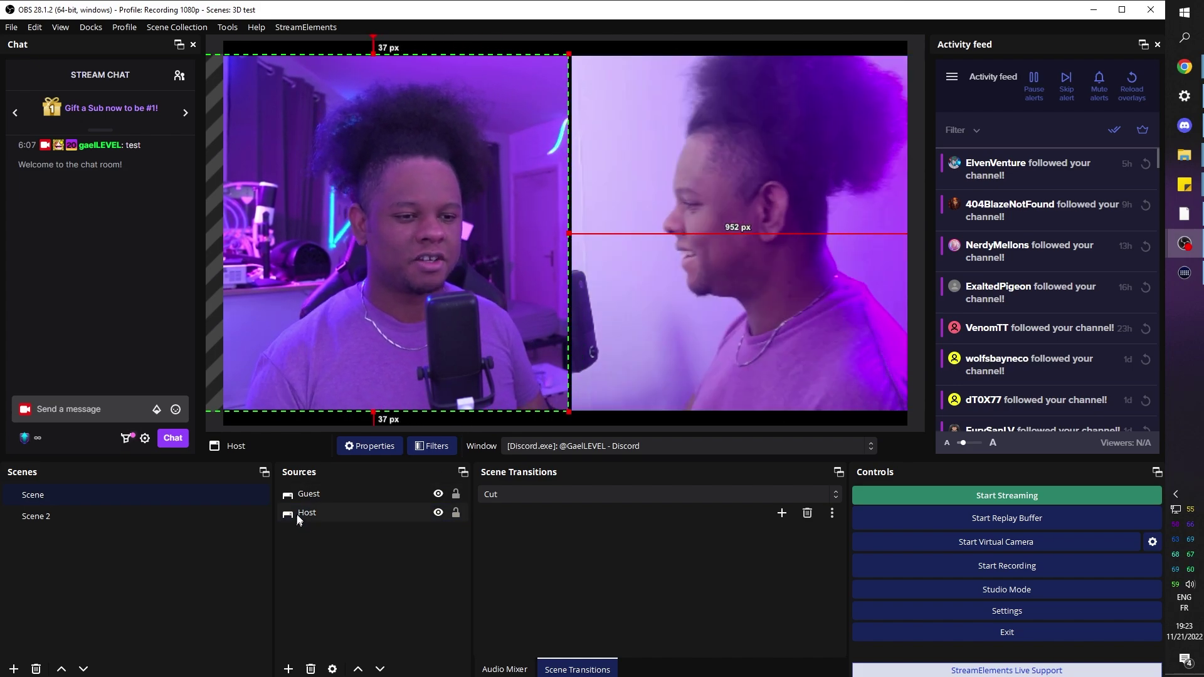
click(278, 425)
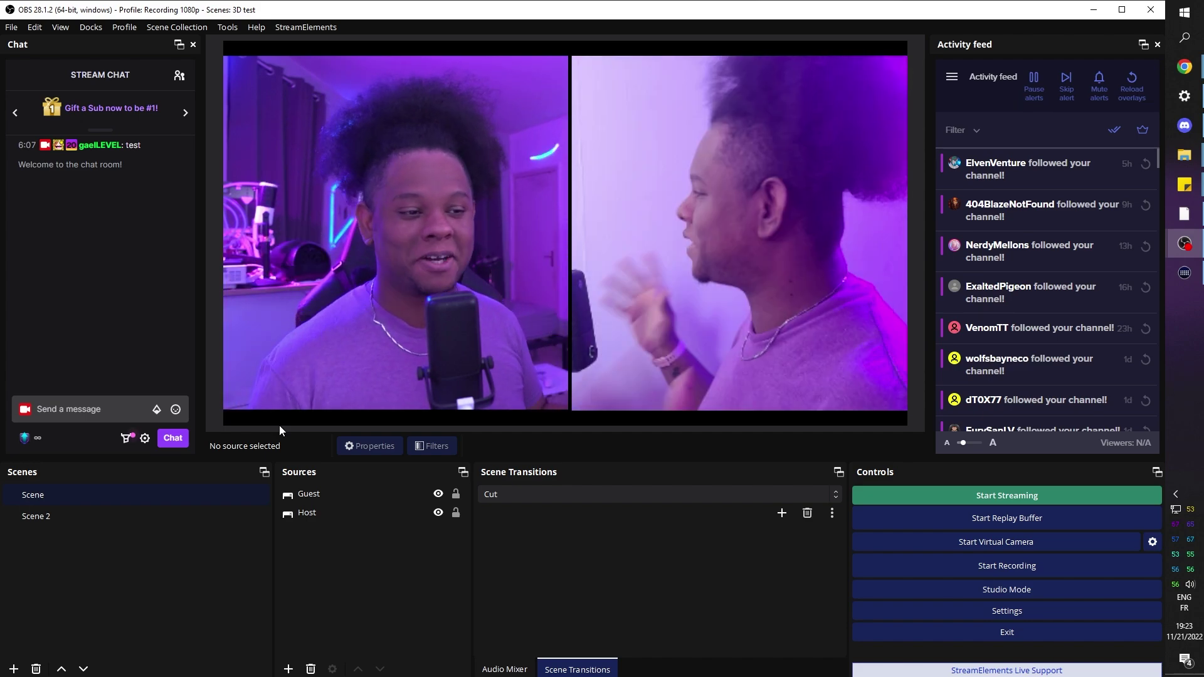
click(321, 197)
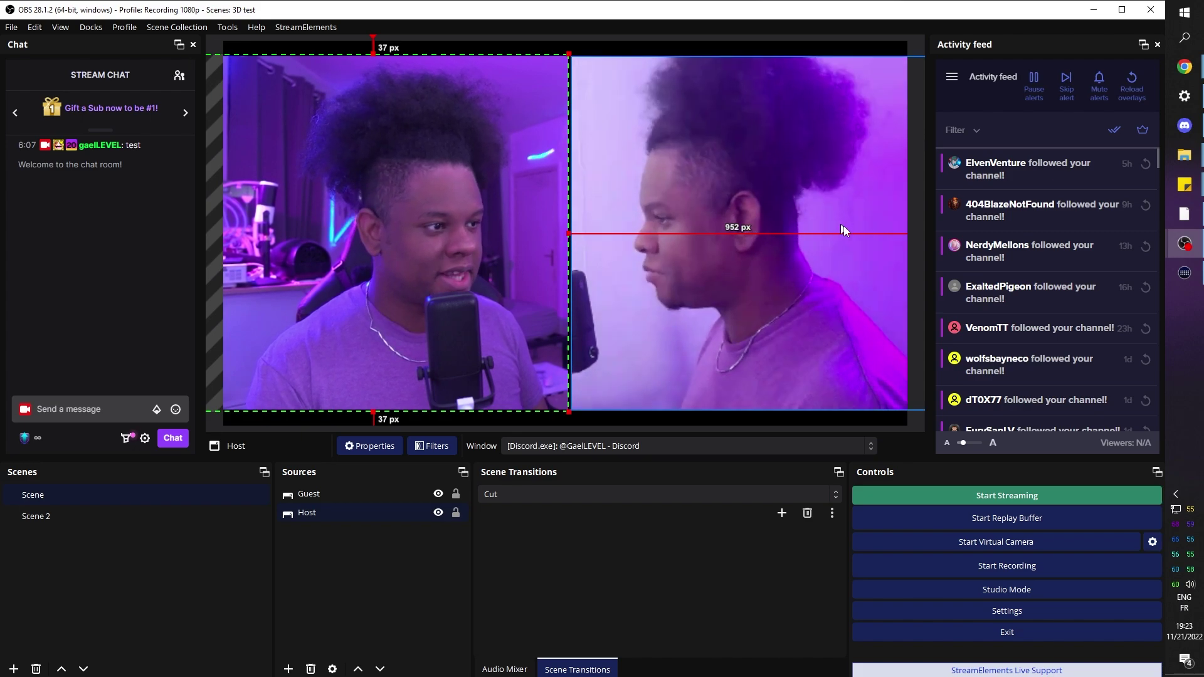
click(375, 543)
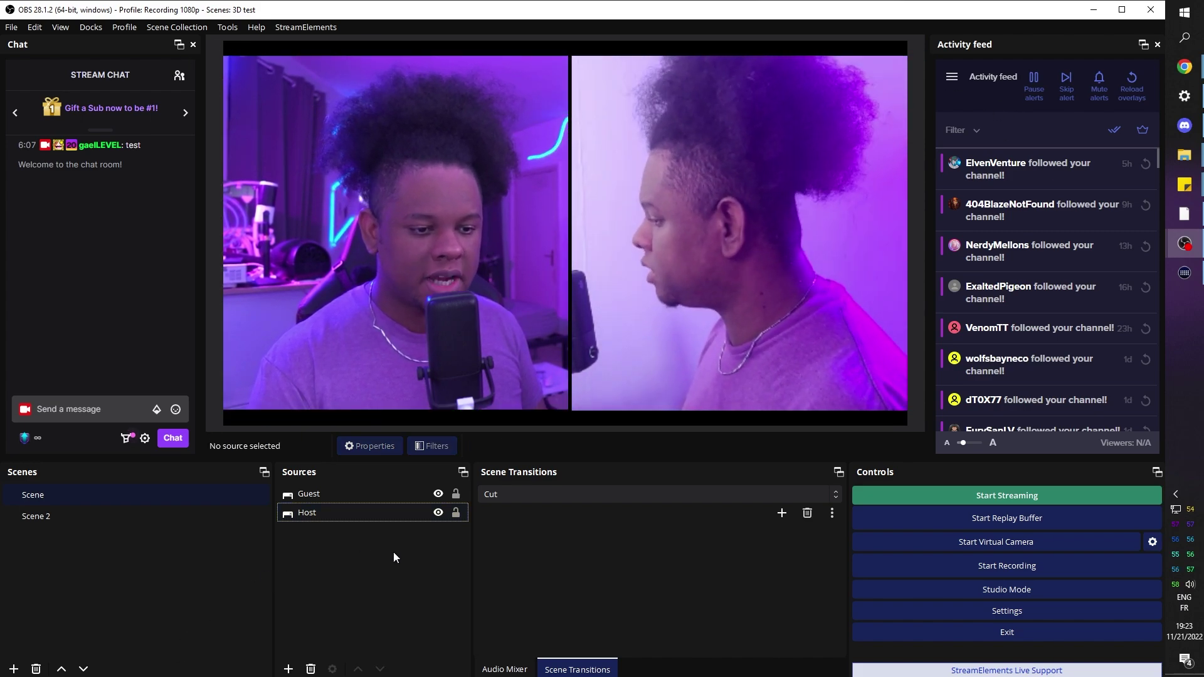
Copy the Host and Guest sources together and paste them into Scene 2 as independent duplicates.
click(295, 513)
right_click(324, 496)
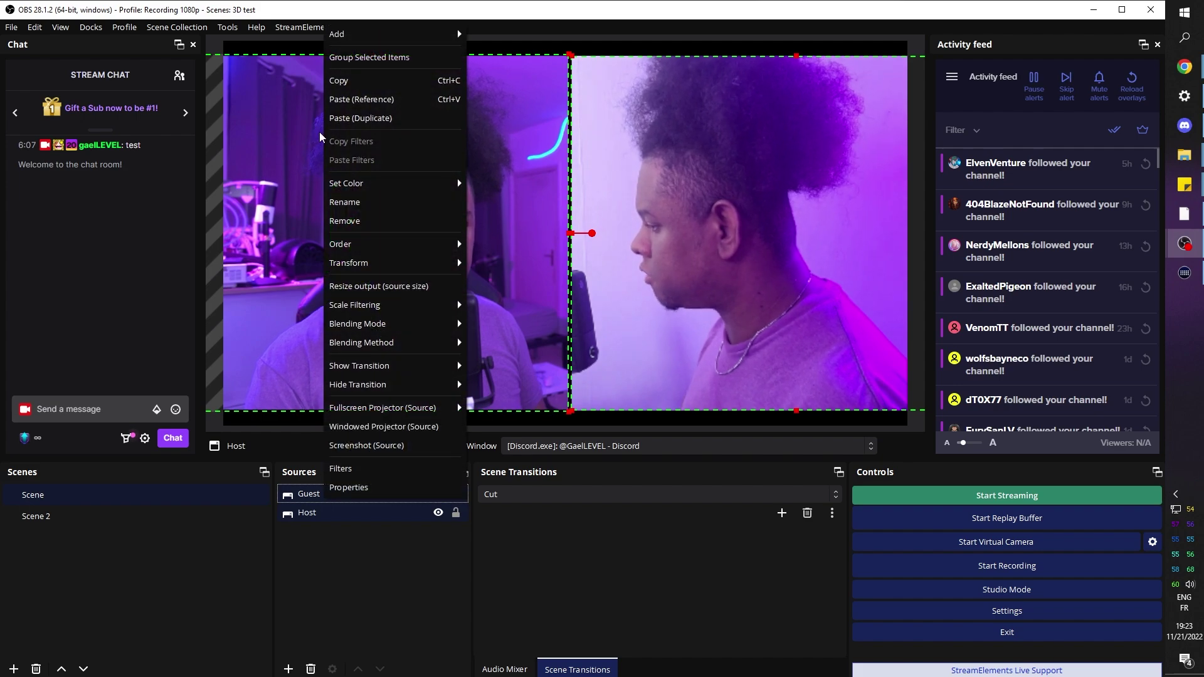
click(348, 81)
click(55, 519)
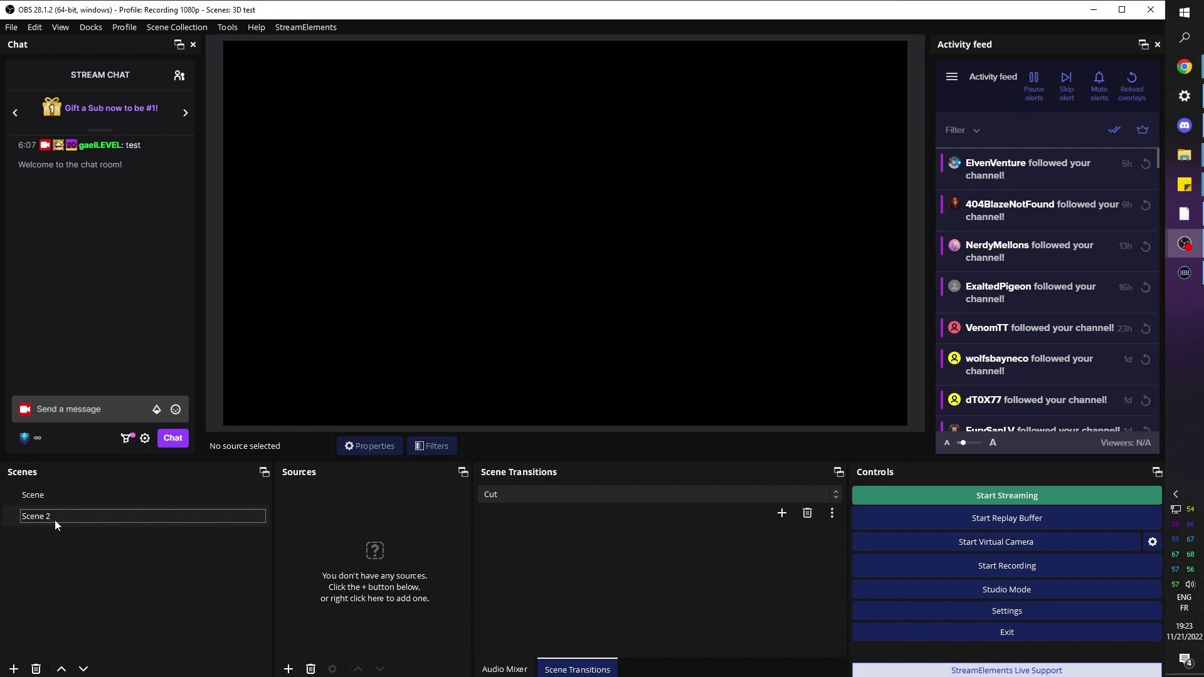
right_click(348, 530)
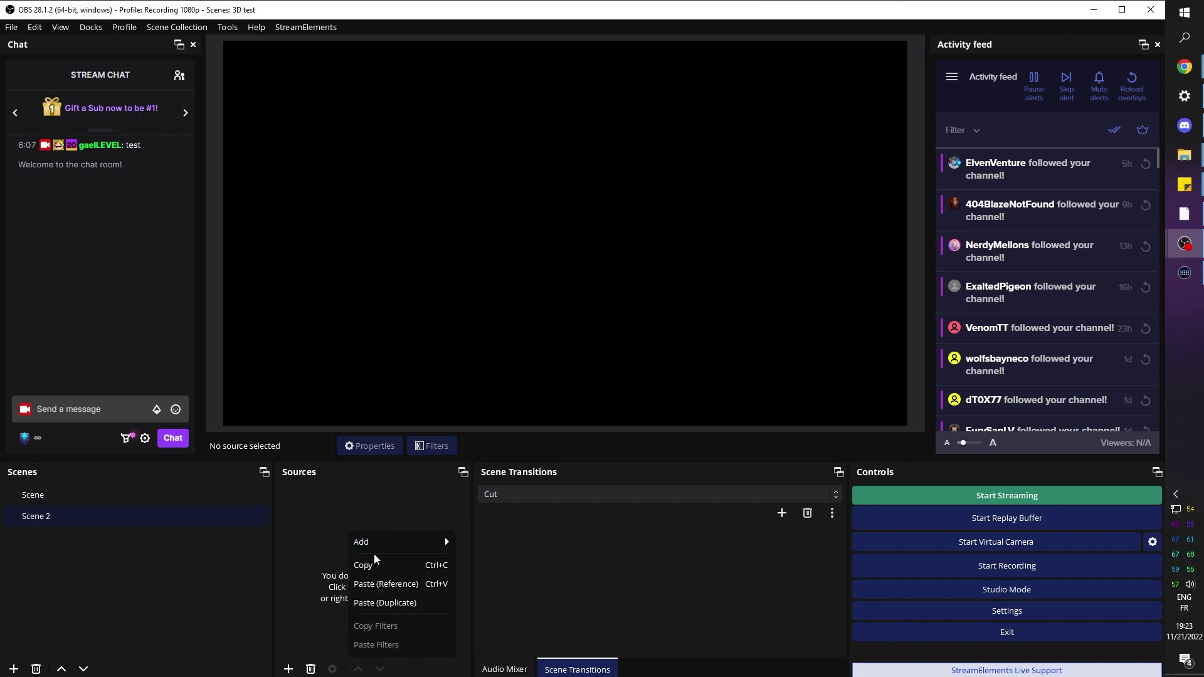
click(387, 602)
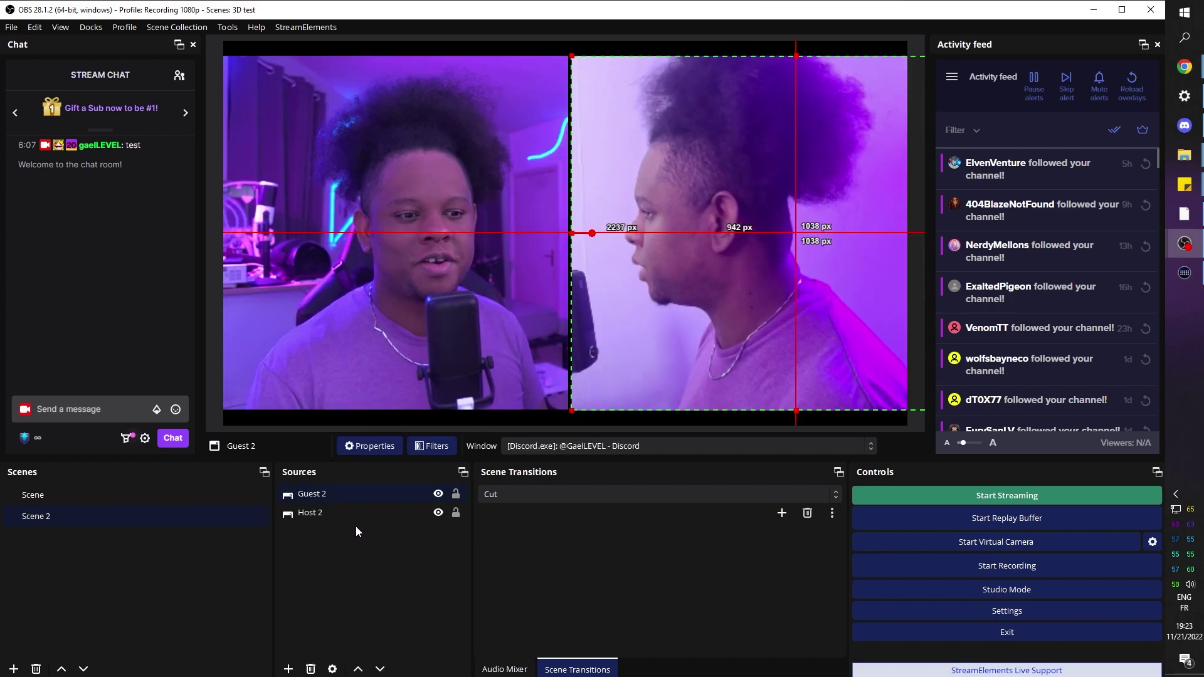
In Scene 2, move the Guest 2 source completely off the canvas past its right edge.
click(349, 546)
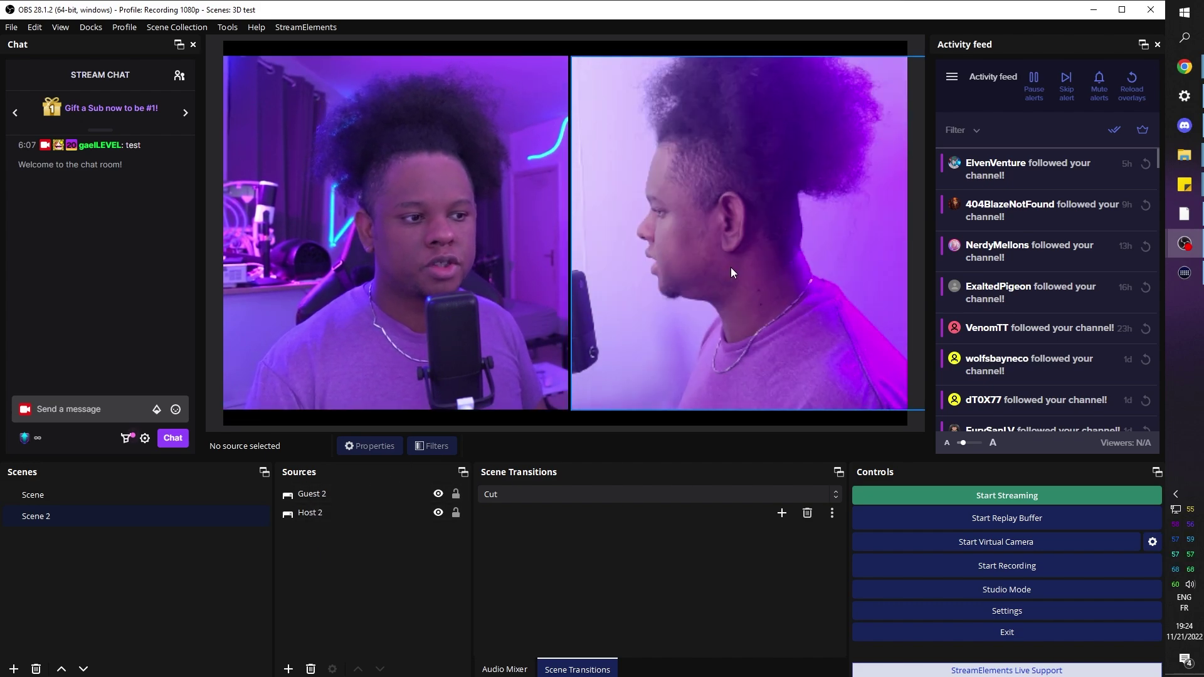
click(598, 250)
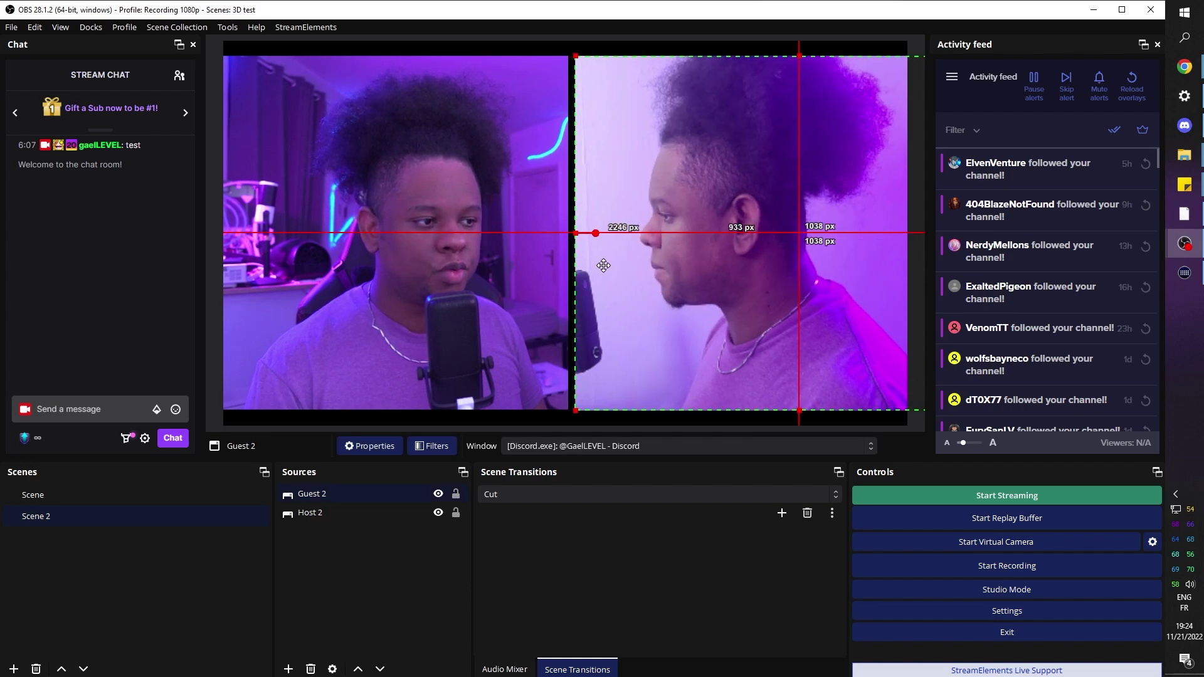
drag(603, 265, 869, 271)
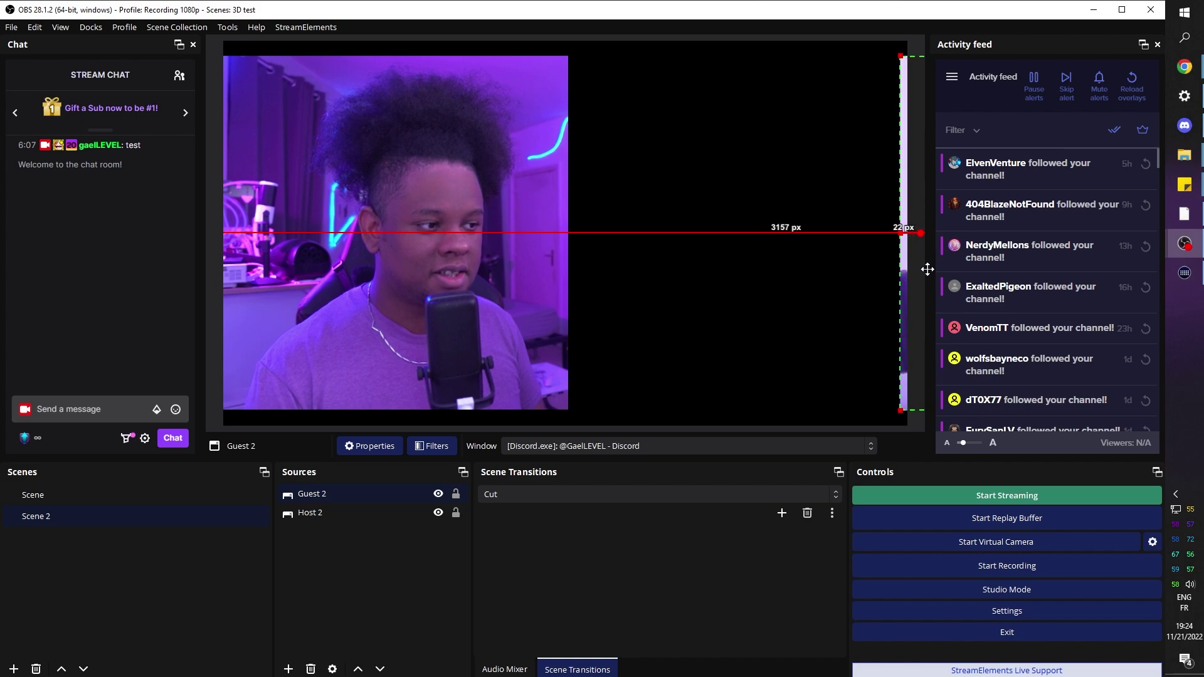
Restore Host 2's cropped sides to reveal the full landscape feed and centre it, about 64 px from each canvas side.
click(312, 265)
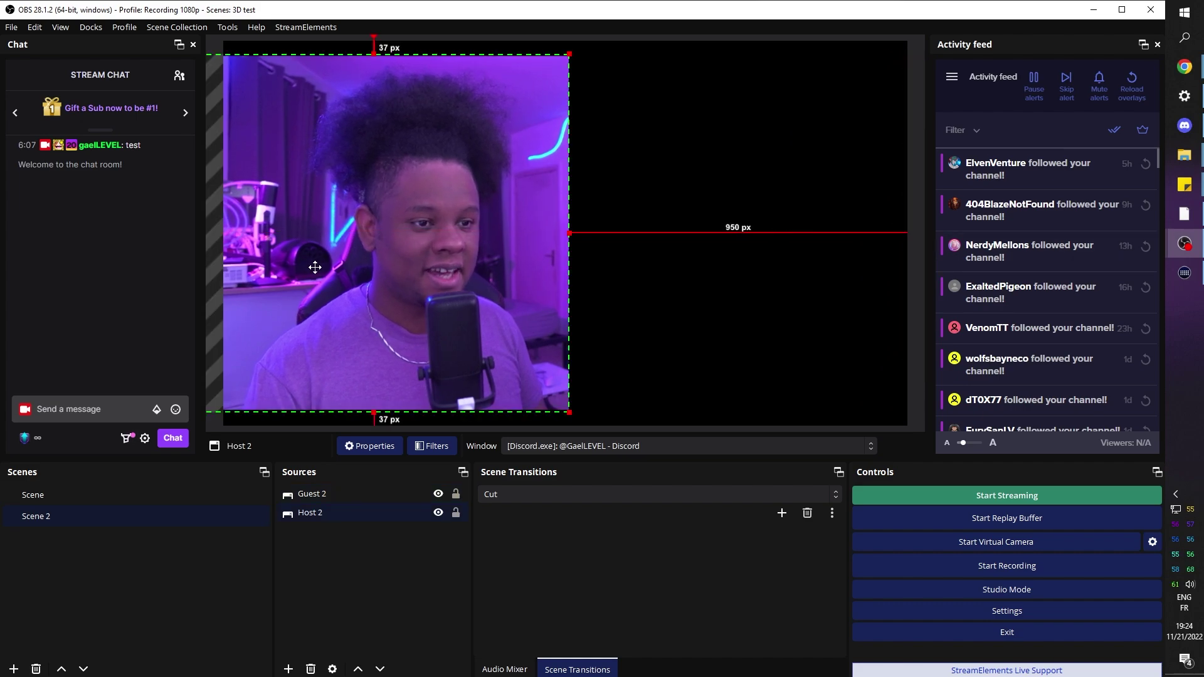
drag(346, 272, 395, 272)
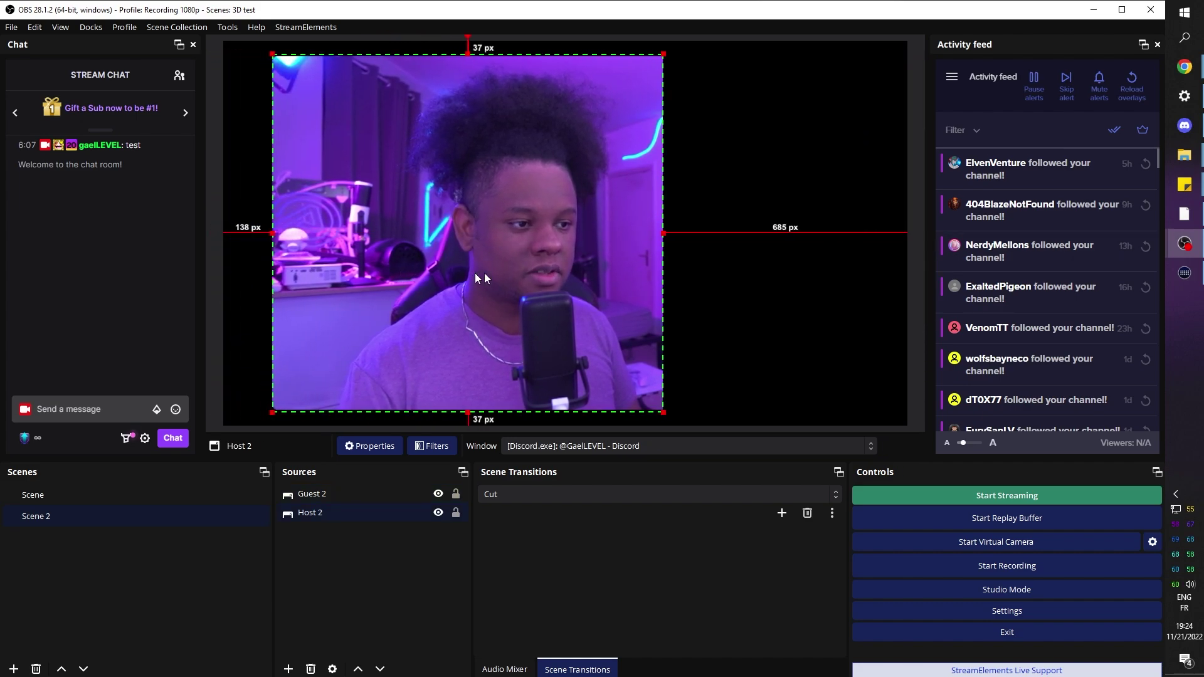
drag(664, 233, 908, 235)
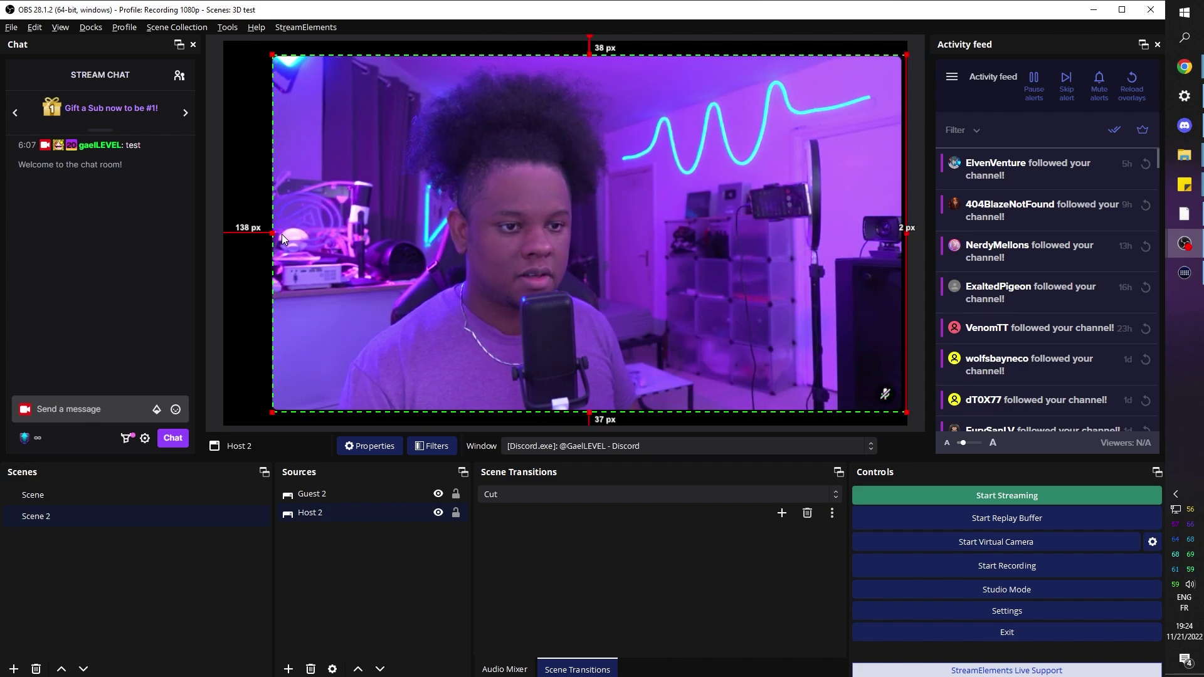
mouse_move(271, 233)
mouse_down()
mouse_move(229, 234)
mouse_move(269, 238)
mouse_up()
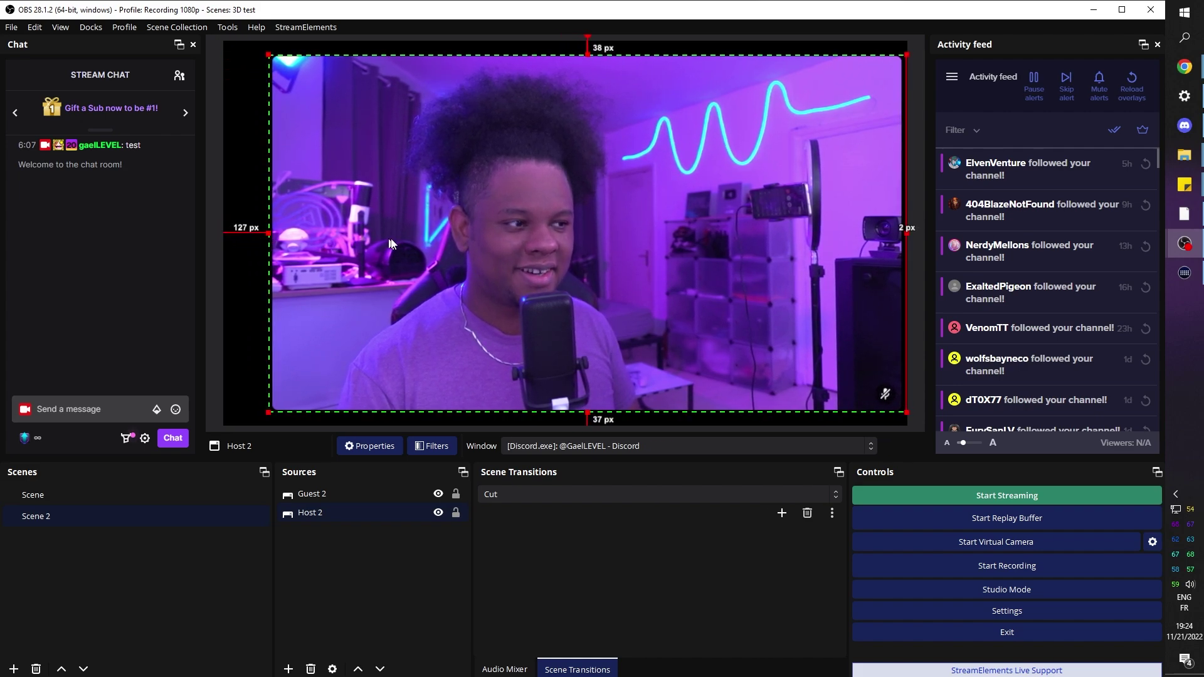
drag(389, 243, 385, 240)
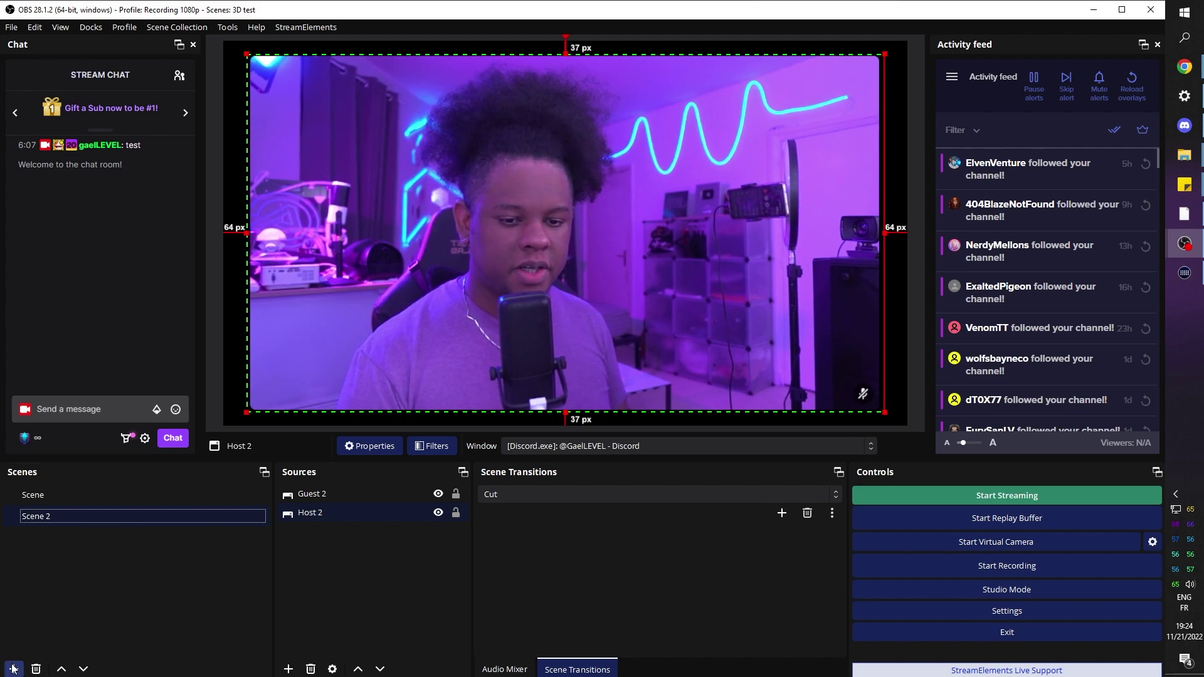
Add Scene 3 and paste the copied Host and Guest sources into it as independent duplicates.
click(14, 668)
click(553, 374)
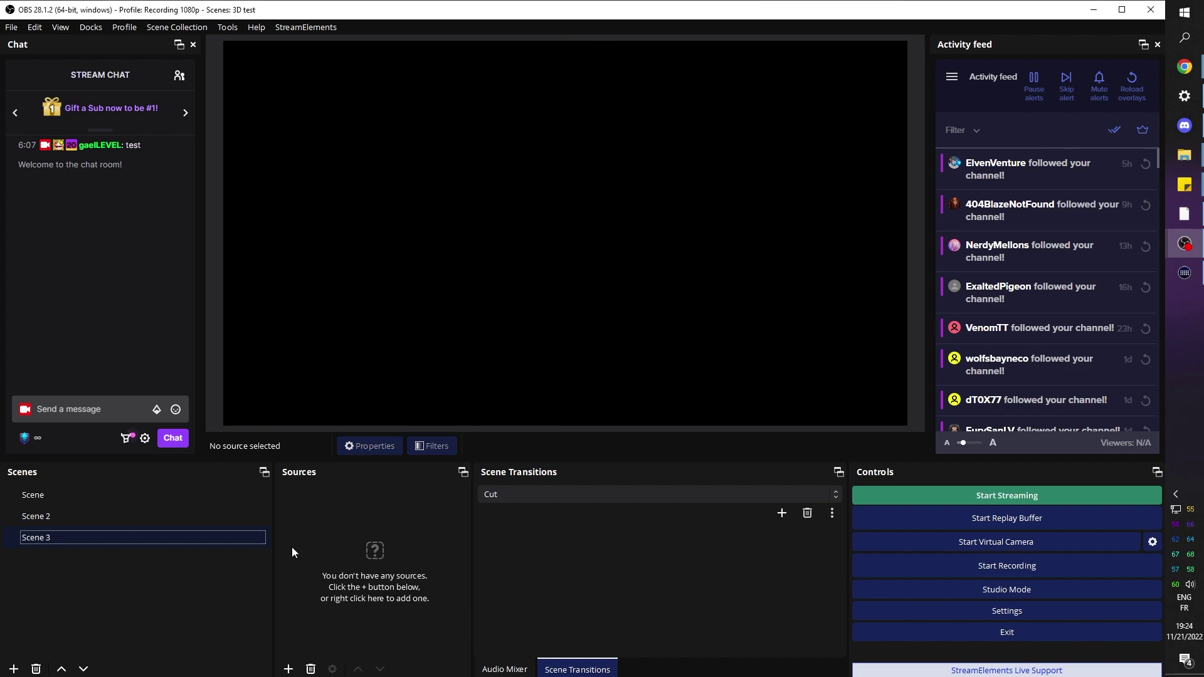
right_click(325, 504)
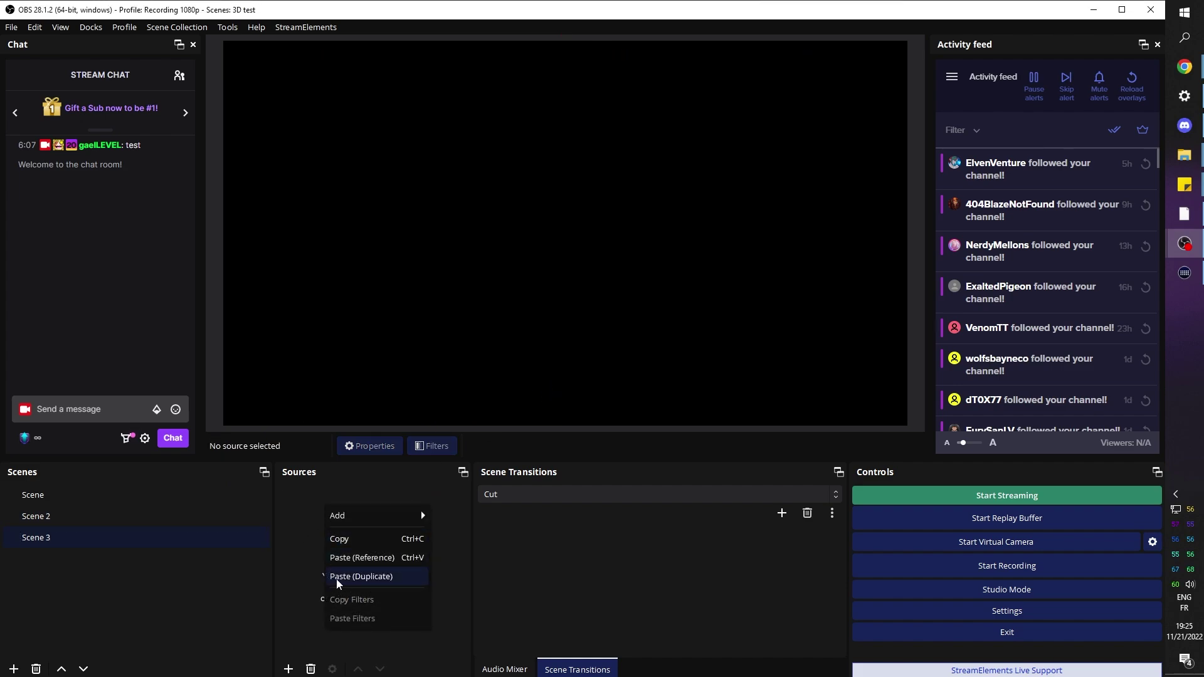
click(360, 576)
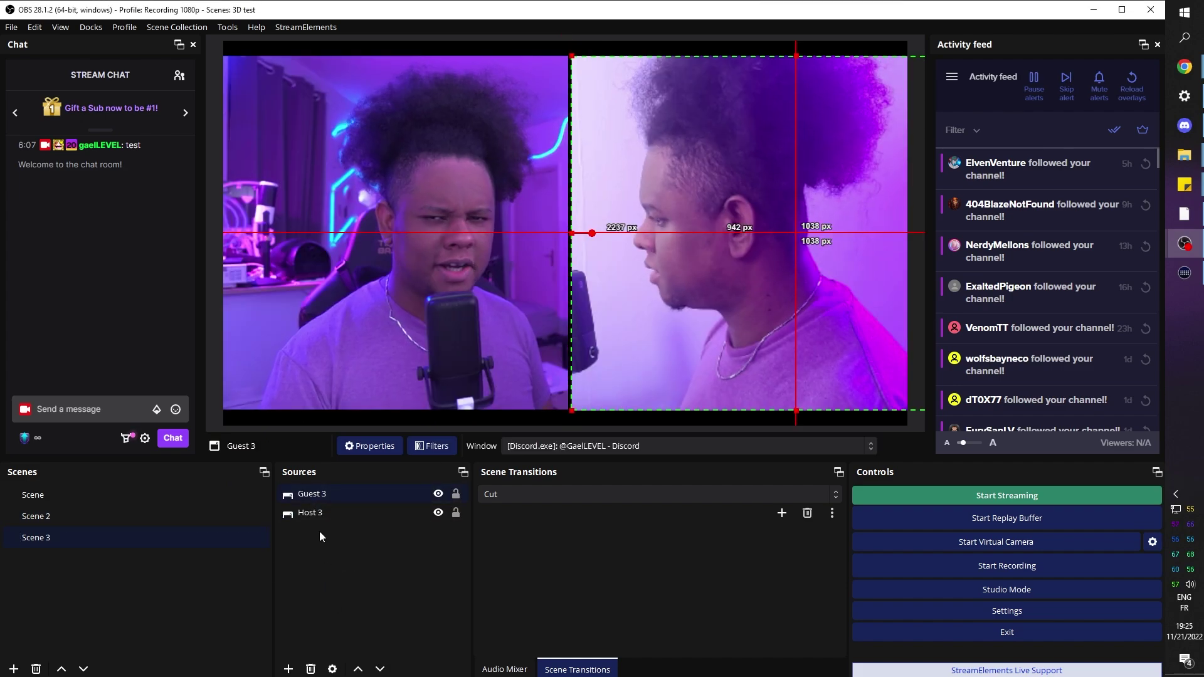
Move Host 3 off the canvas past its left edge and restore Guest 3's cropped left side to reveal the full landscape feed.
click(319, 513)
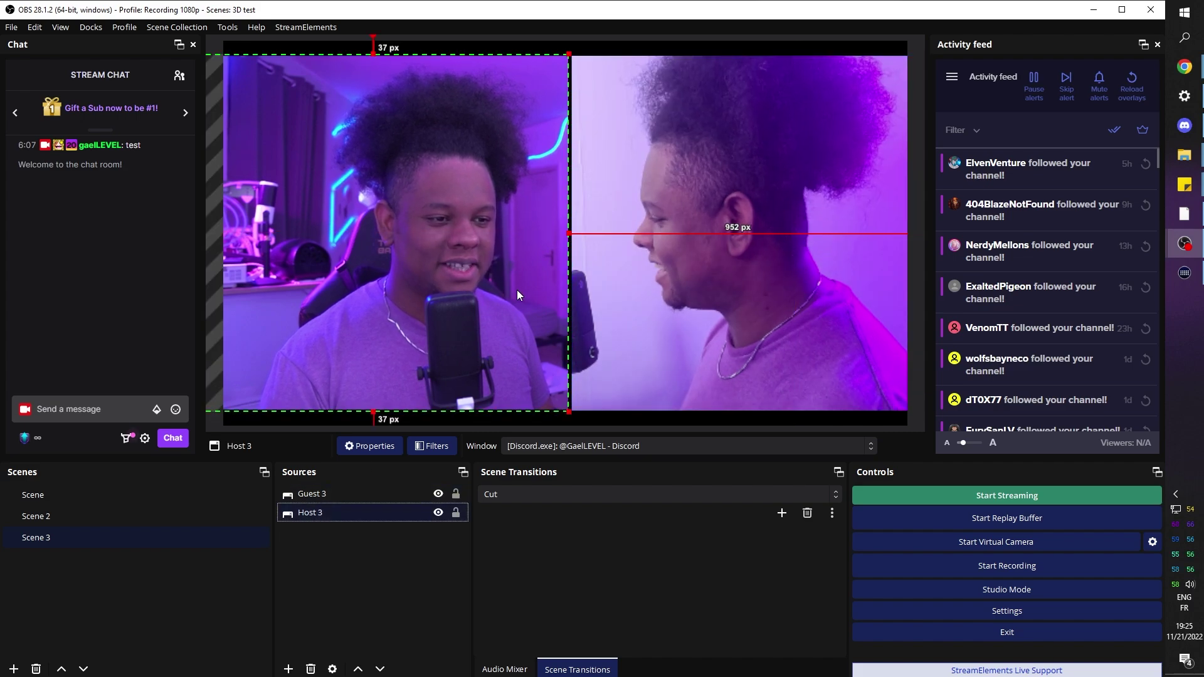
drag(469, 235, 150, 241)
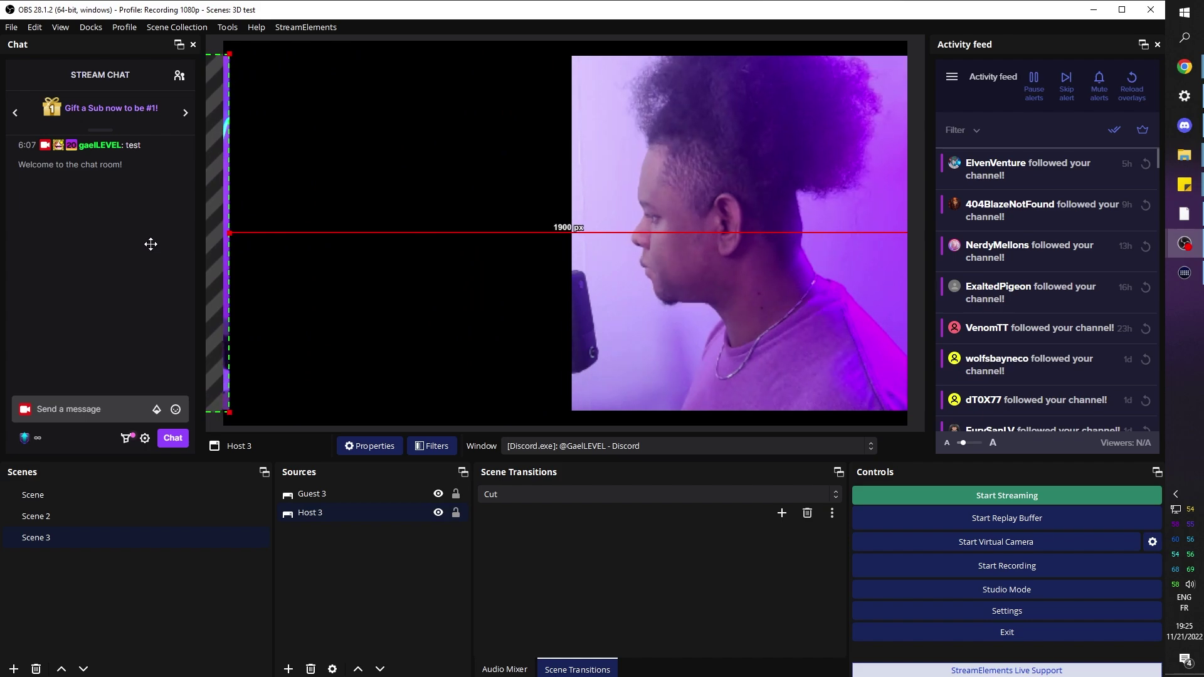
click(567, 234)
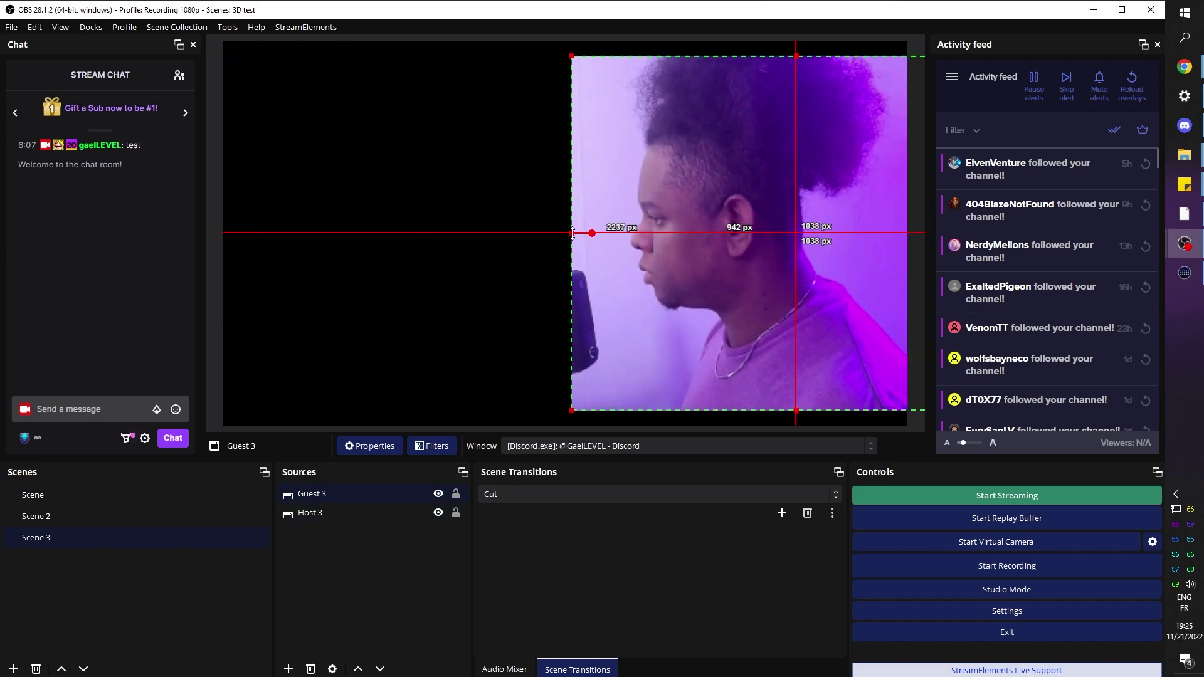
drag(571, 233, 250, 234)
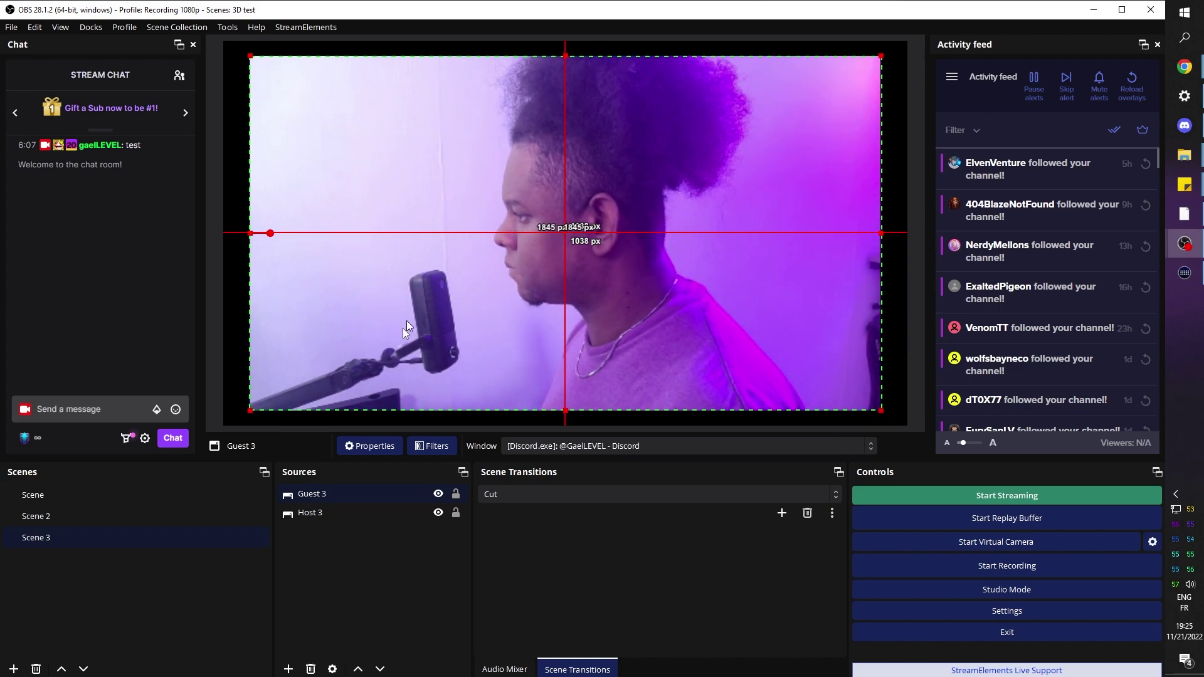
Return to the split-screen scene and add a Move transition named Move (2).
click(116, 493)
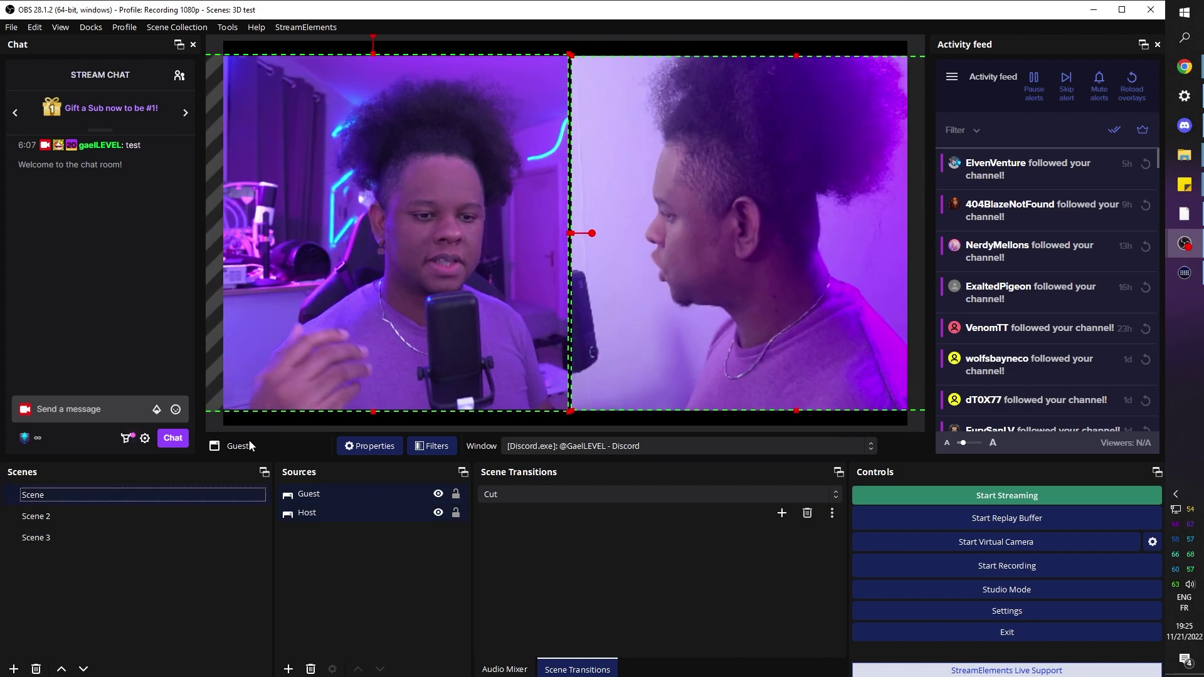
click(215, 424)
click(774, 494)
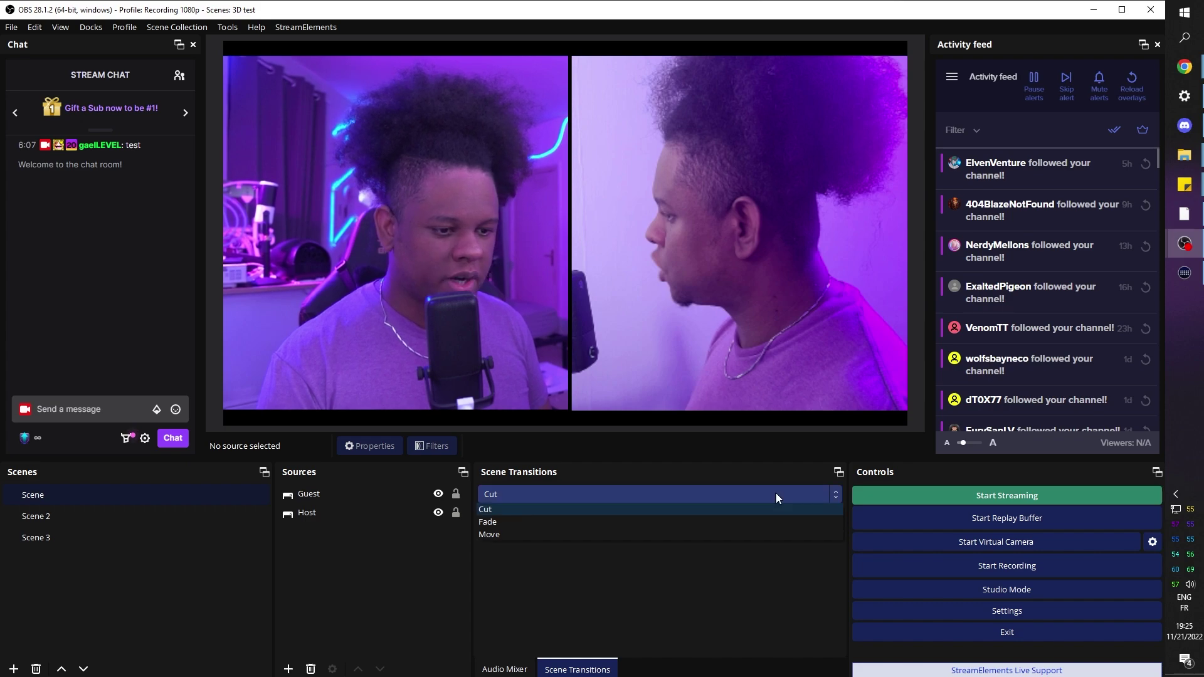
click(784, 509)
click(781, 515)
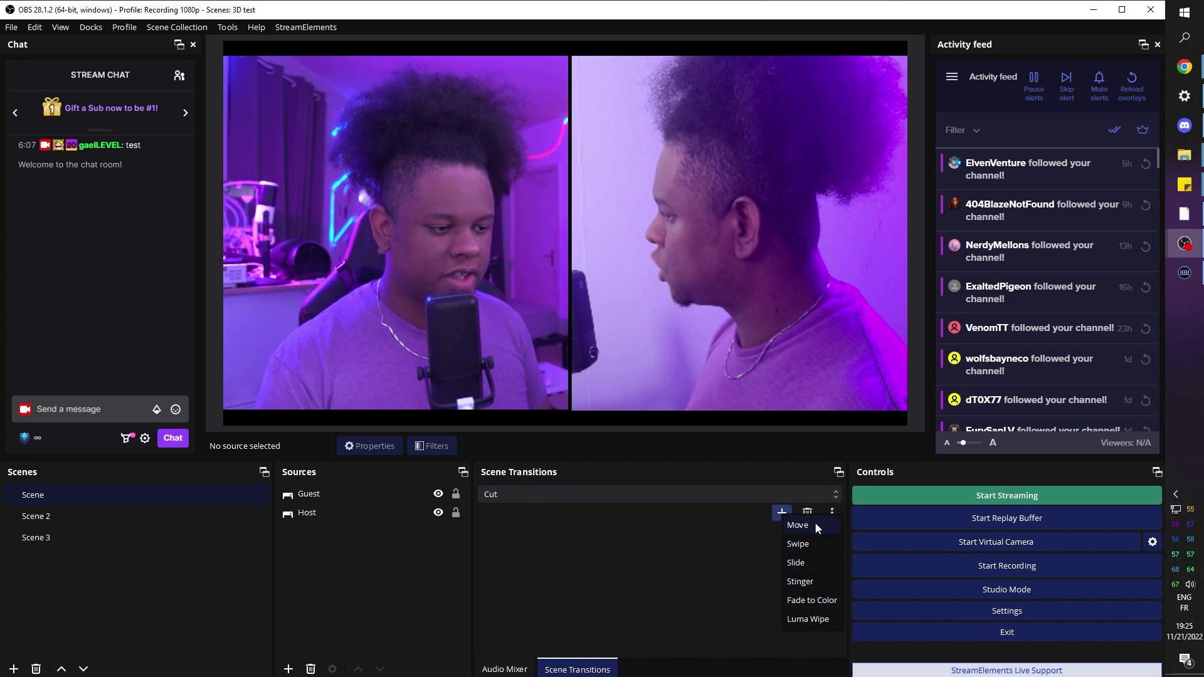
click(815, 526)
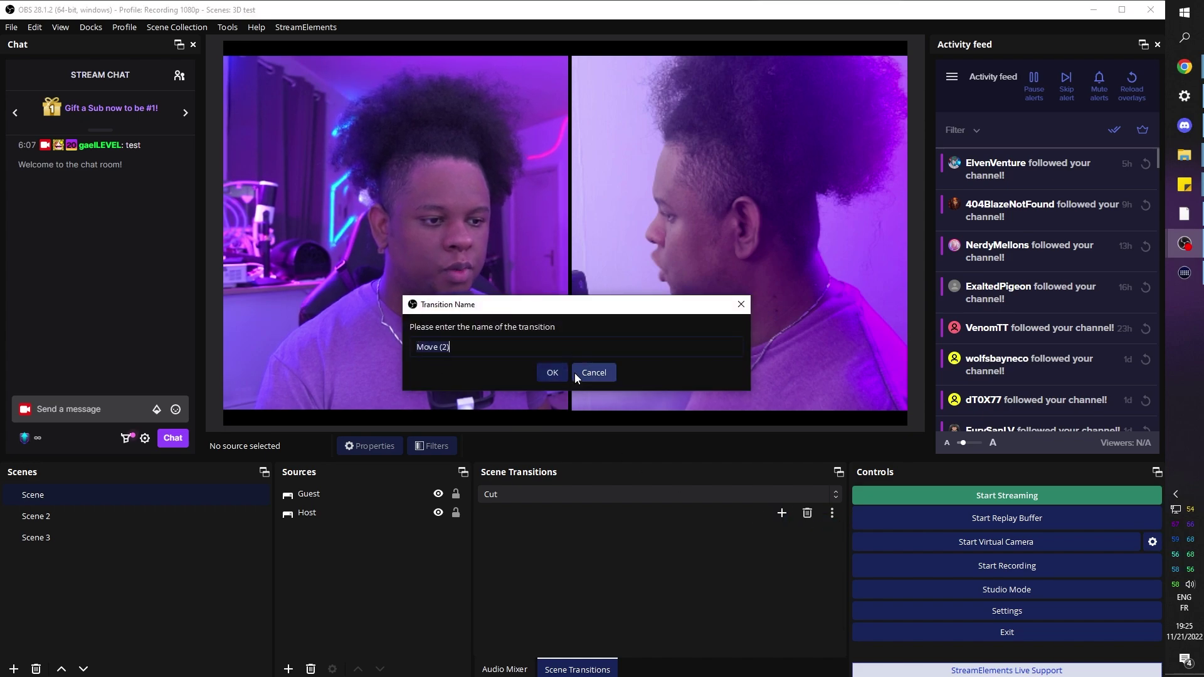
click(544, 375)
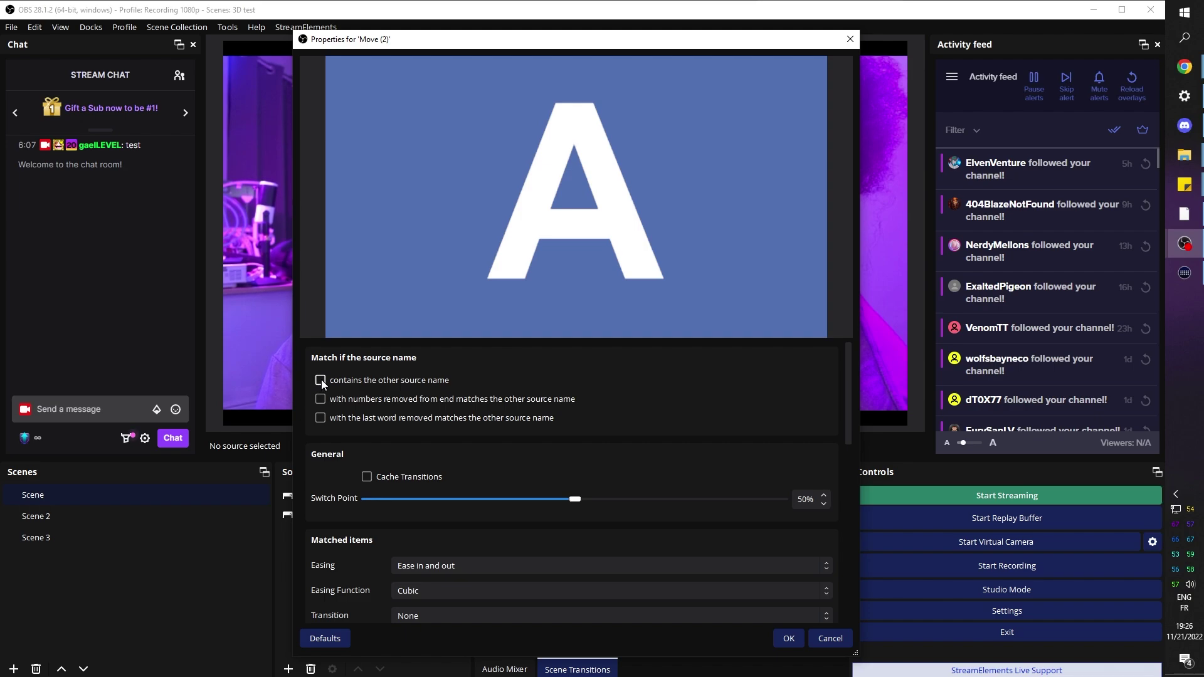
Make Move (2) match sources when the source name contains the other source name, and accept its properties.
click(321, 379)
scroll(304, 469, down, 5)
scroll(305, 469, down, 3)
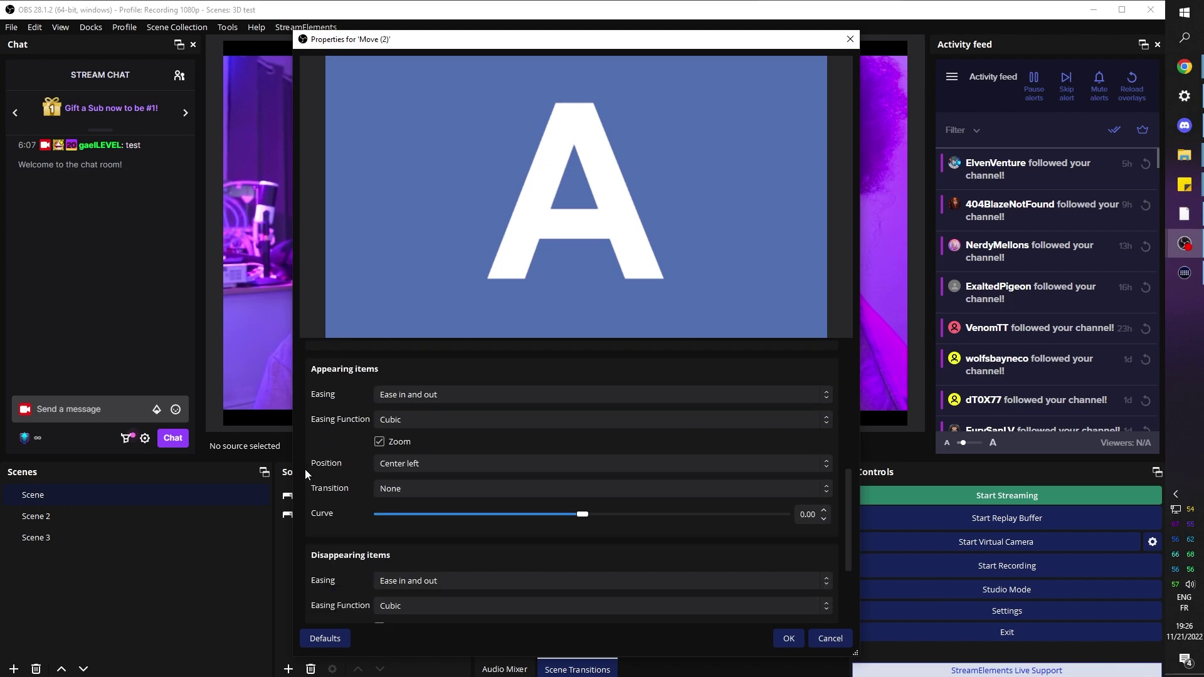
scroll(304, 469, down, 3)
click(784, 638)
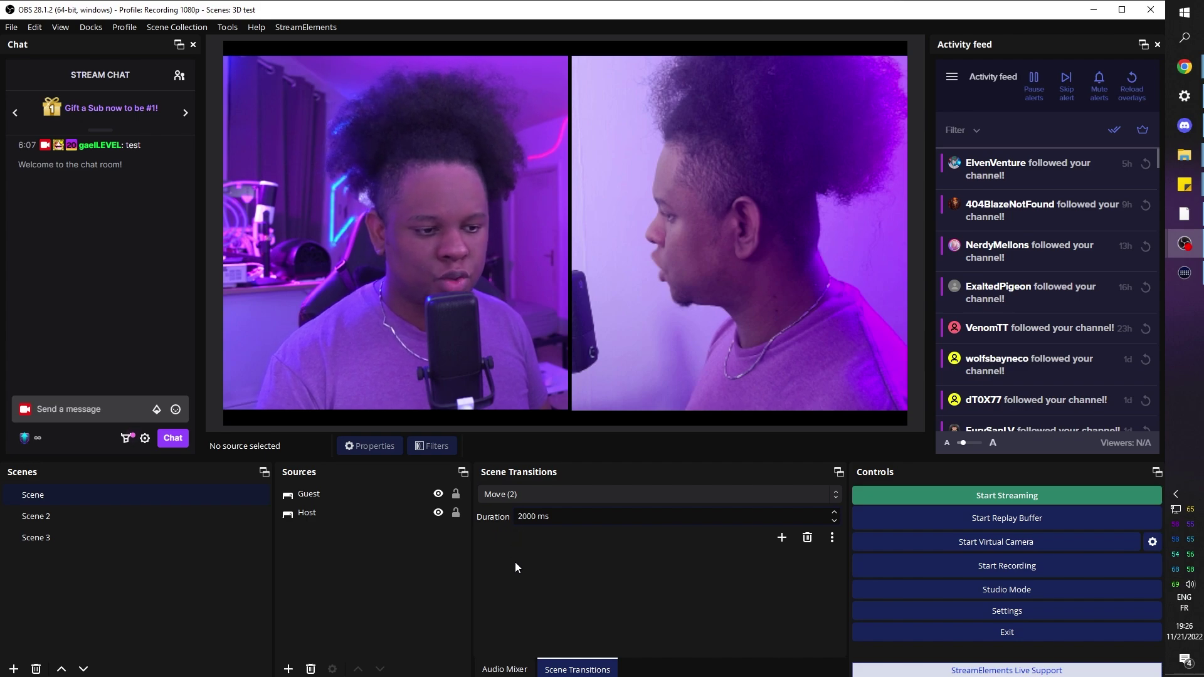
Preview the Move (2) transition by switching between the split-screen scene, Scene 2 and Scene 3.
click(94, 520)
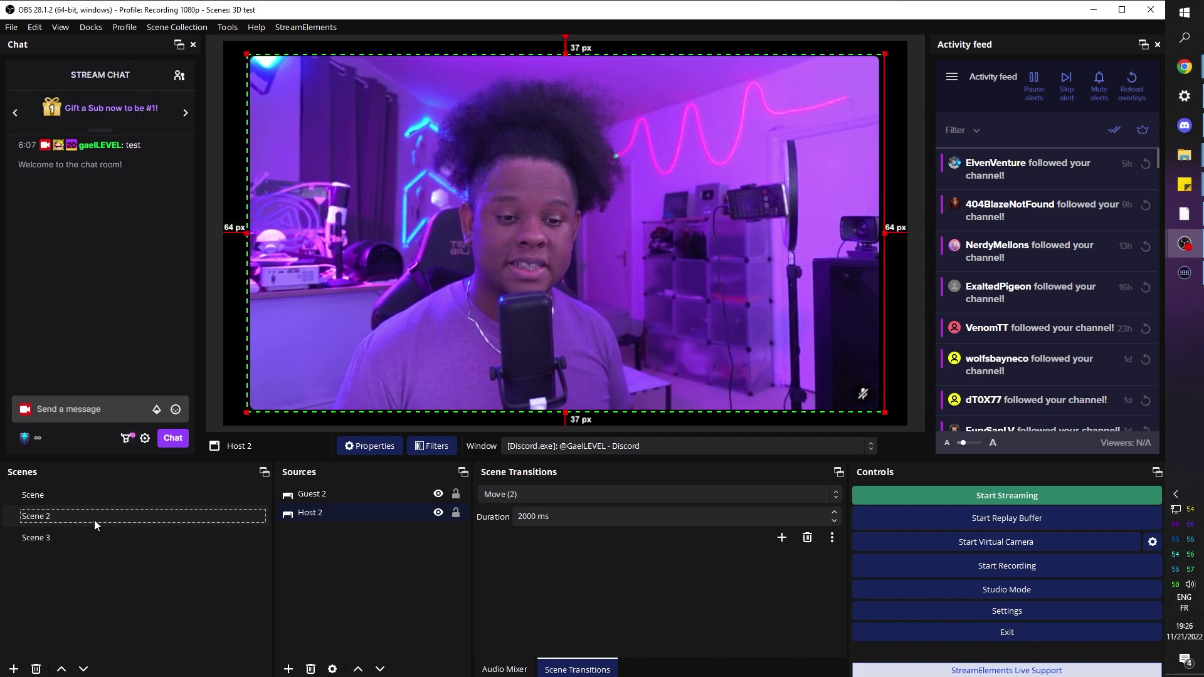
click(81, 541)
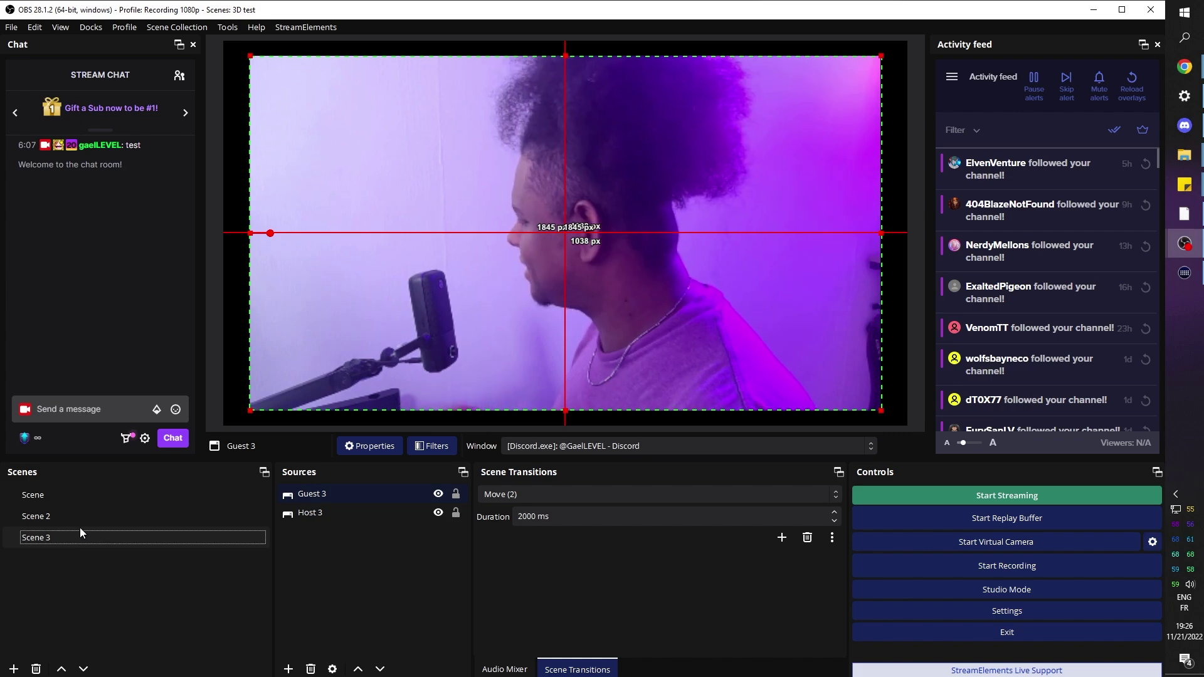
click(81, 517)
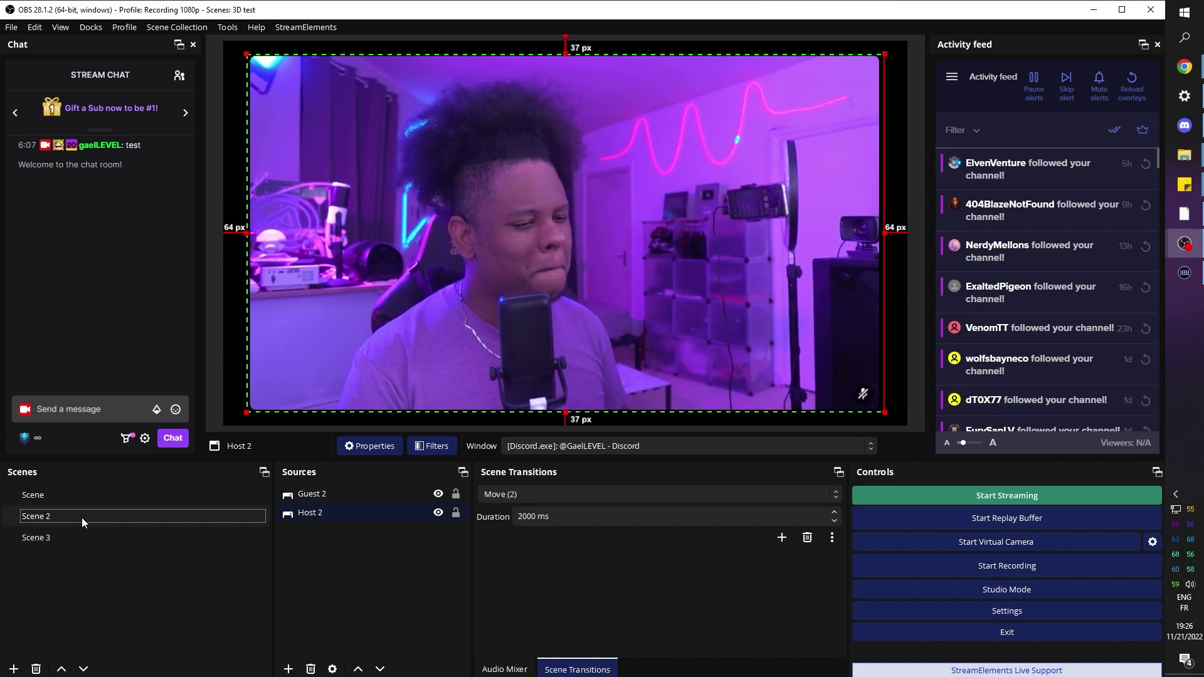
click(72, 488)
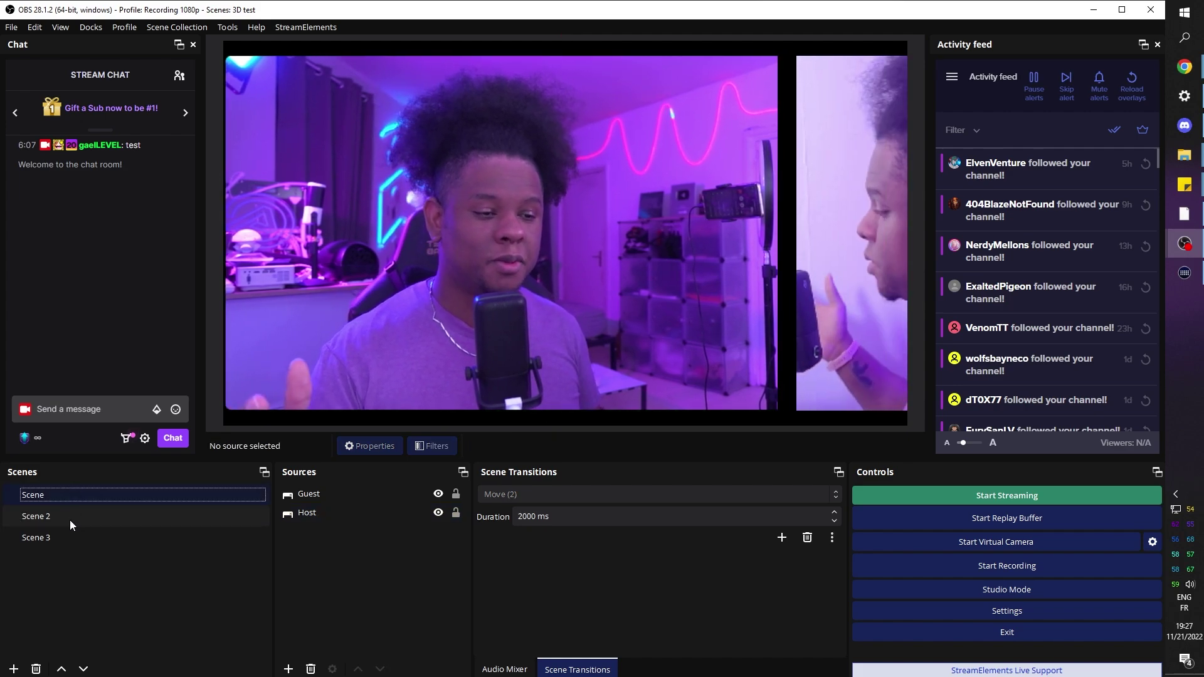
click(70, 521)
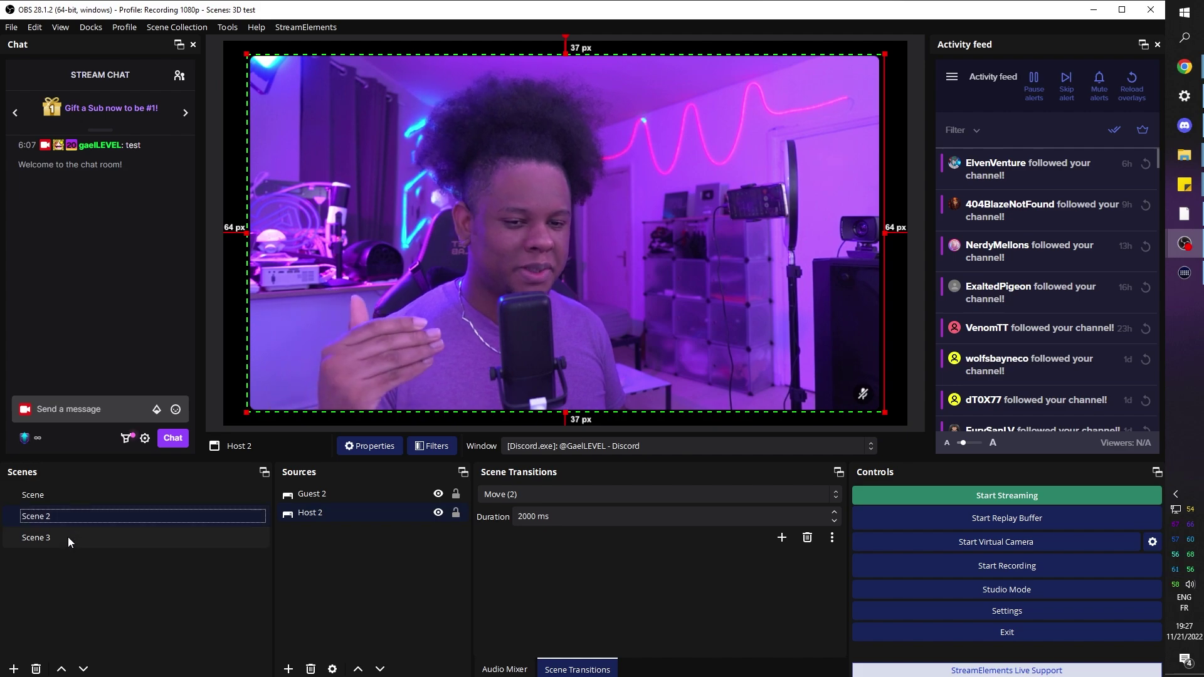
click(68, 537)
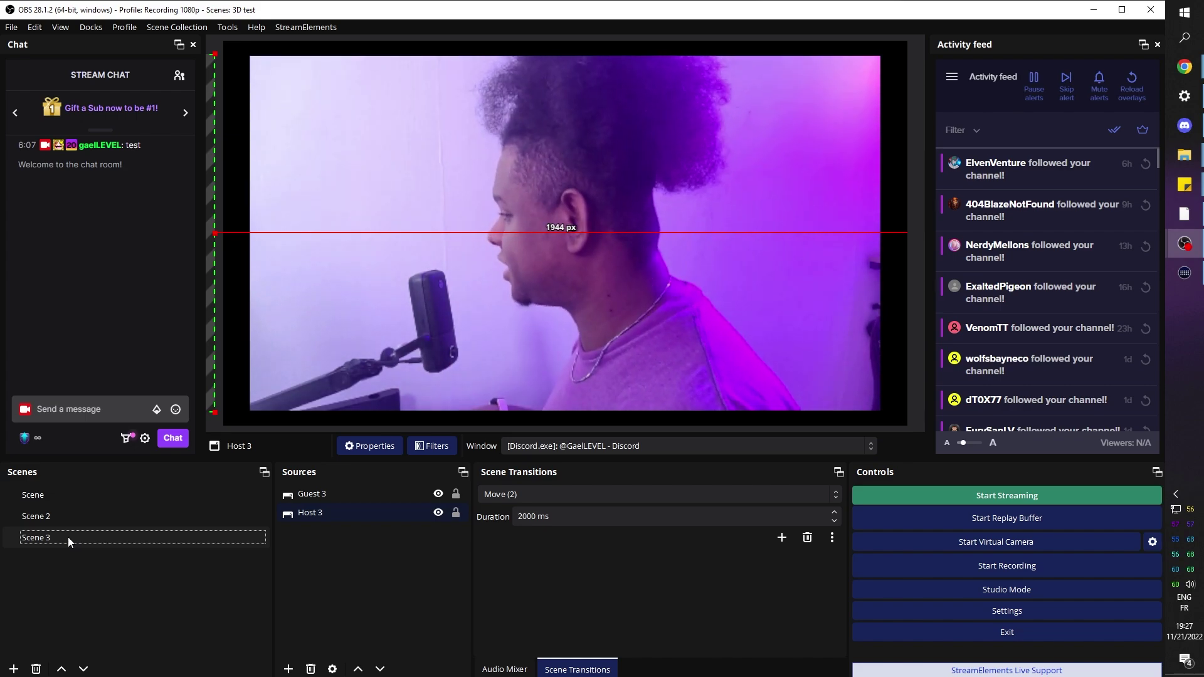
click(58, 510)
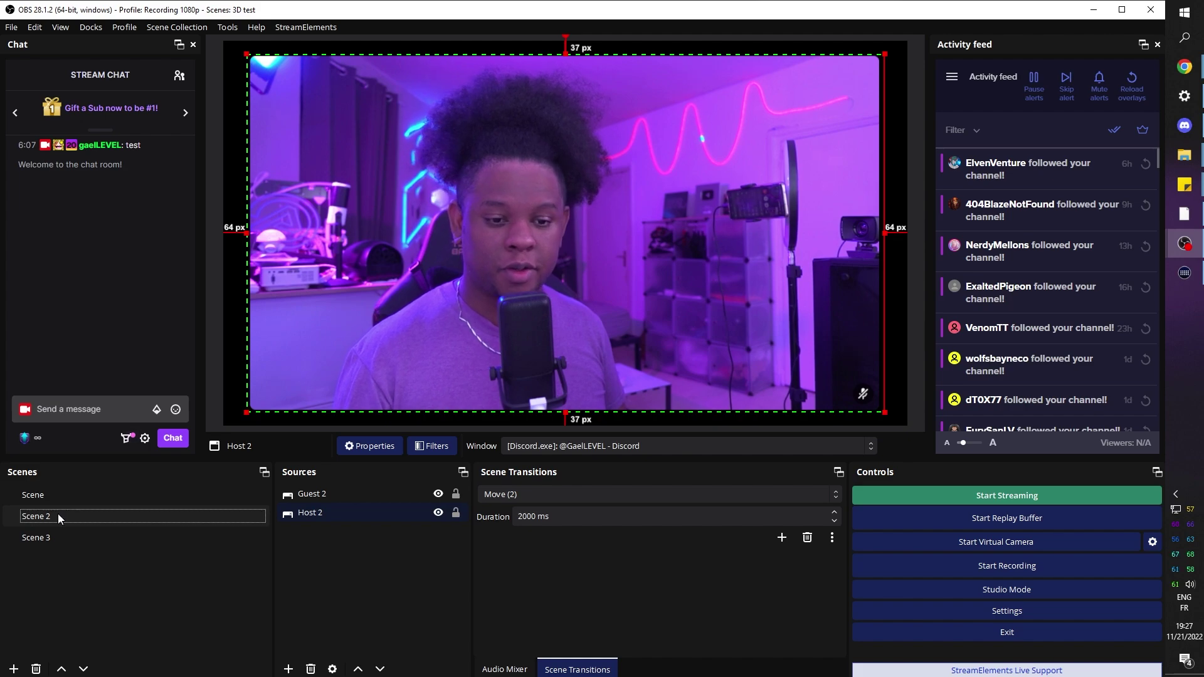
Set Scene 2's transition override to Move.
right_click(57, 514)
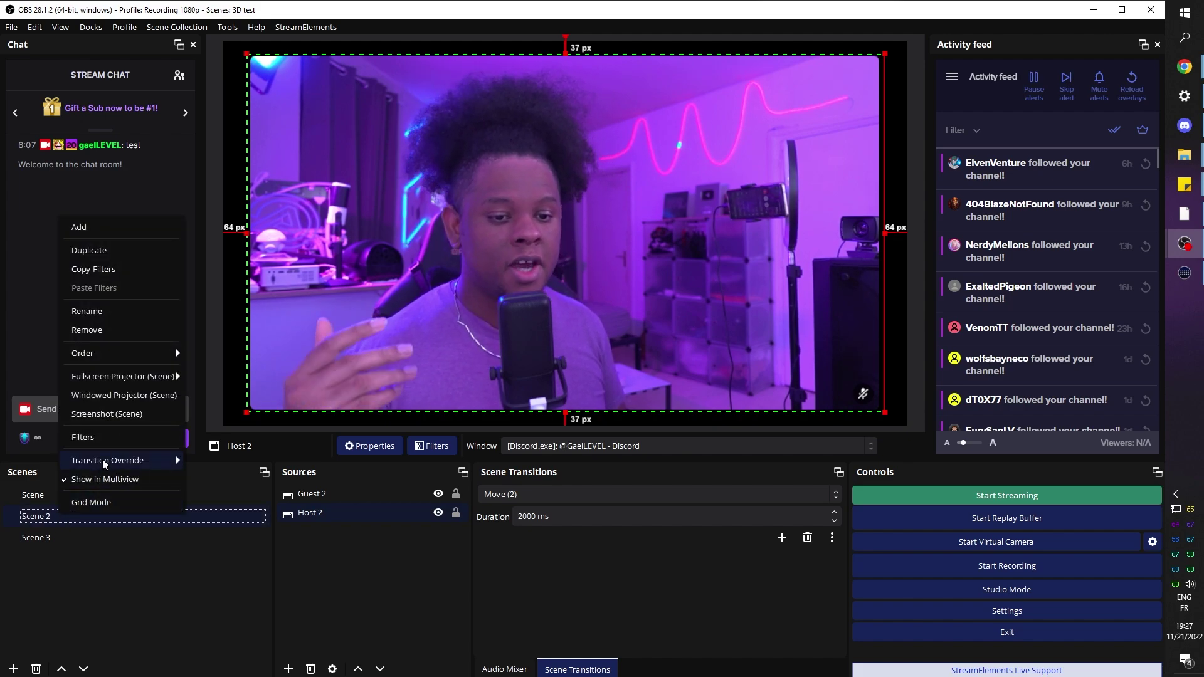
mouse_move(103, 459)
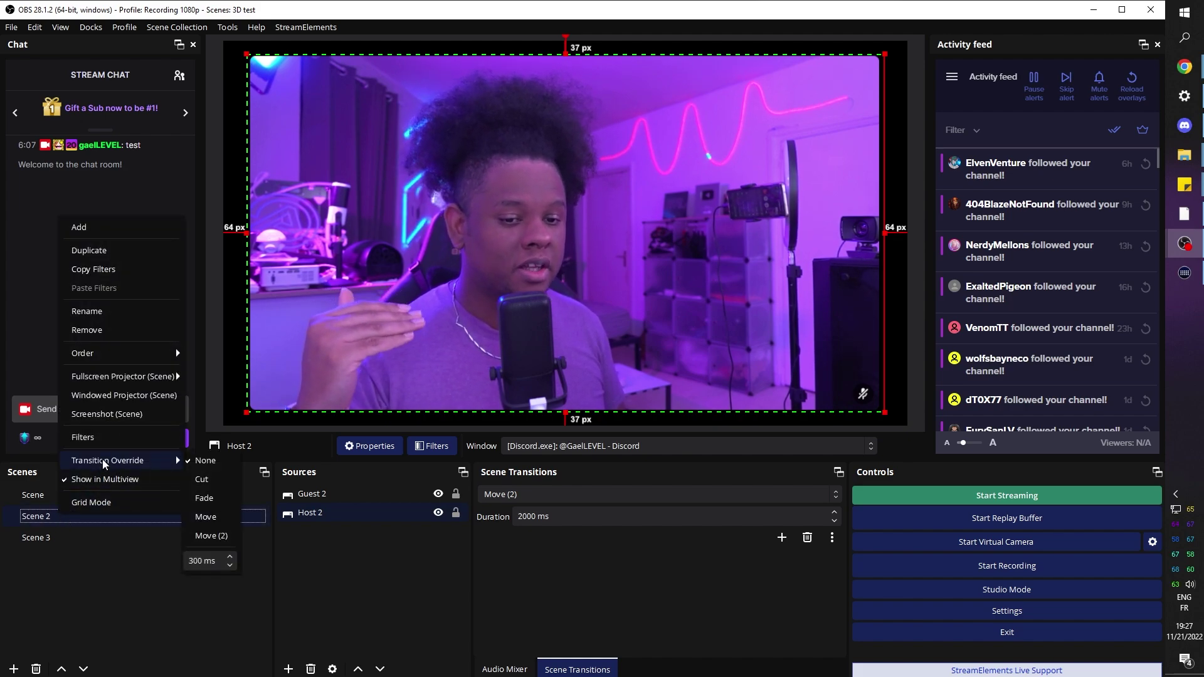
click(209, 517)
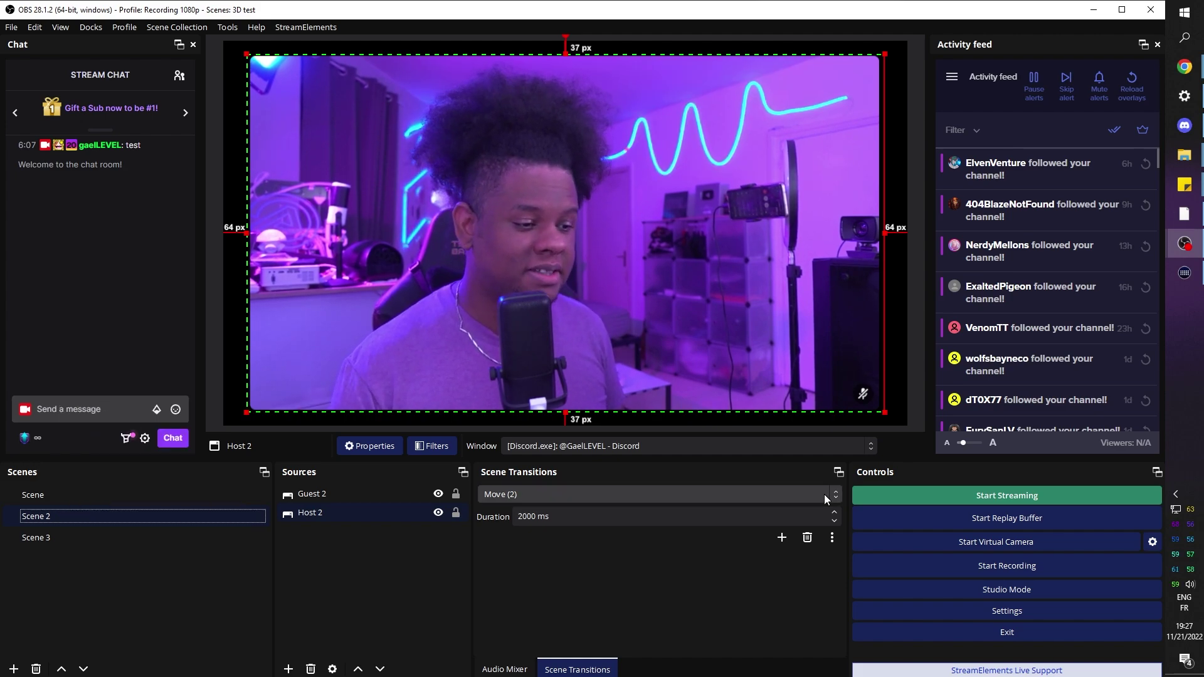
Select the Move transition and enable matching for source names with numbers removed from the end in its properties.
click(824, 494)
click(634, 533)
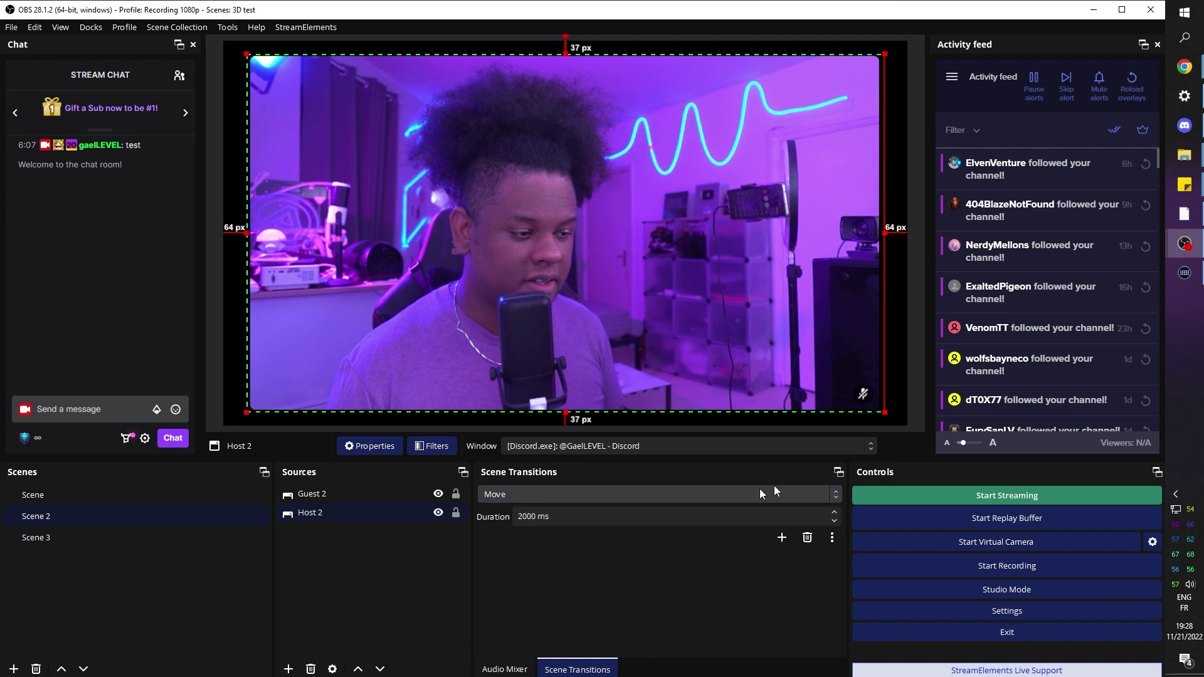
click(831, 538)
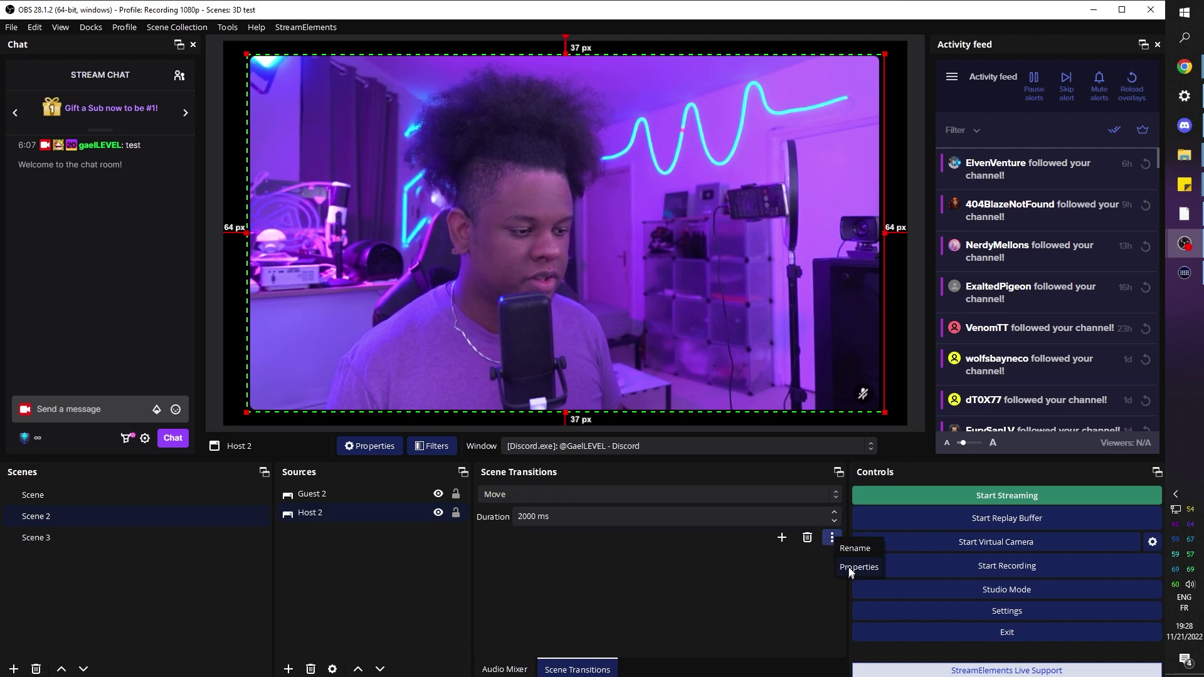
click(849, 567)
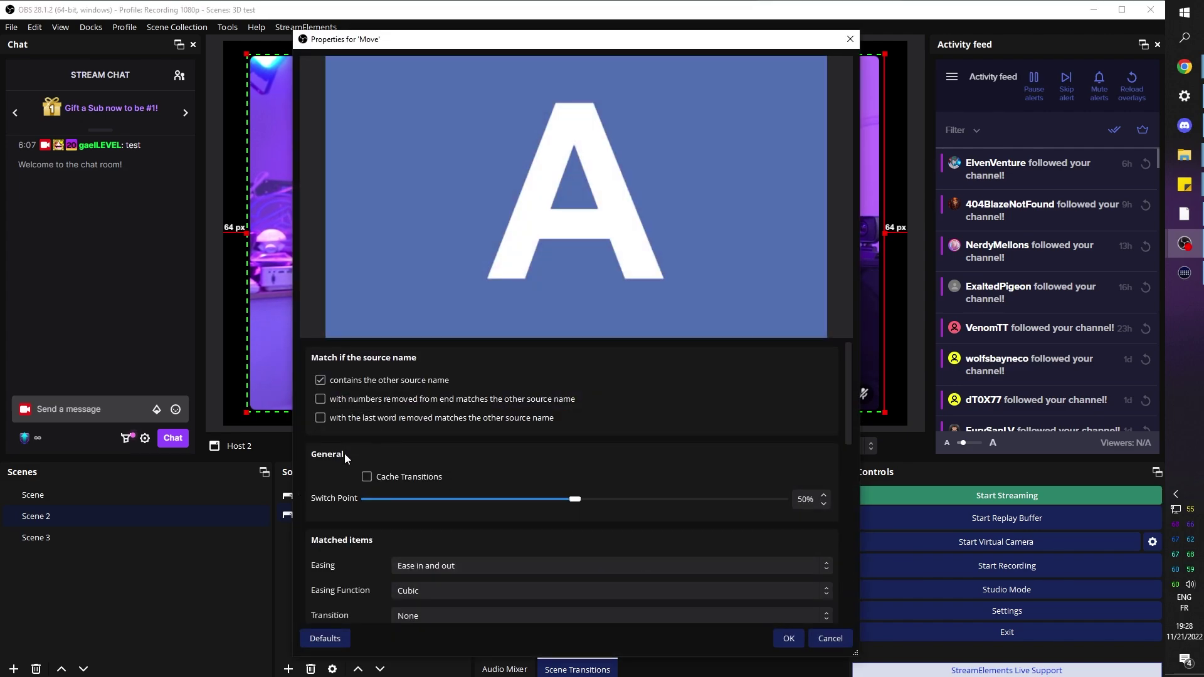
click(318, 402)
click(788, 638)
Test the Move transition by switching between Scene 3 and Scene 2, ending on the split-screen scene.
double_click(38, 537)
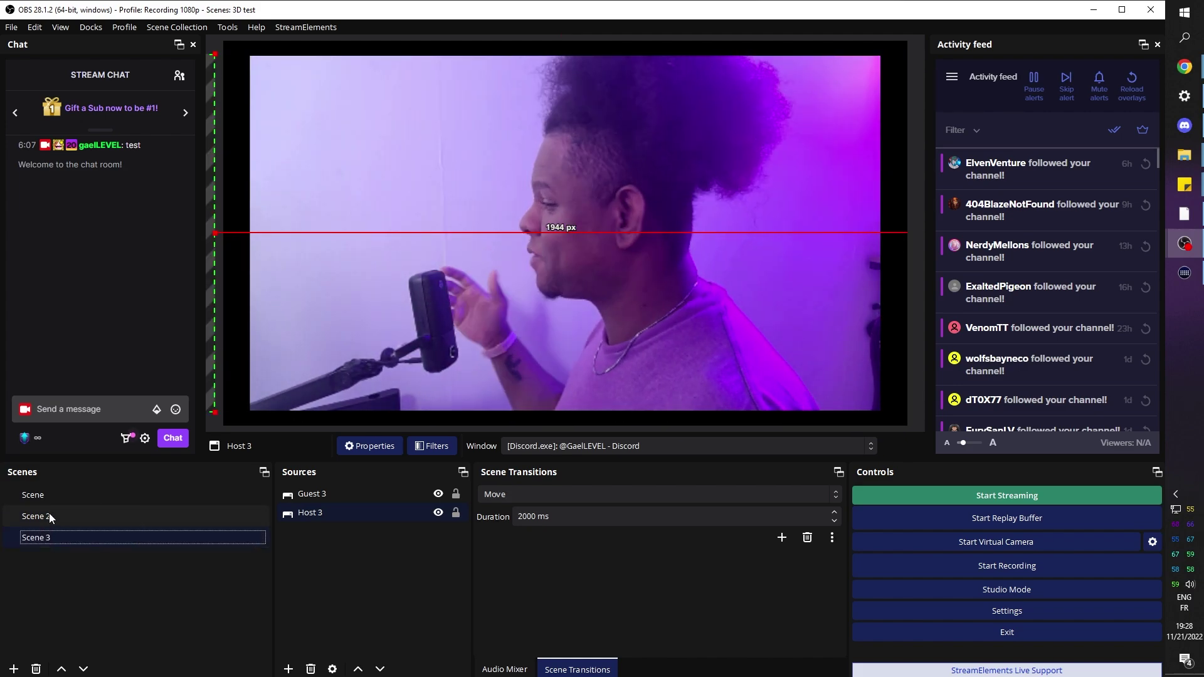
click(49, 516)
click(47, 537)
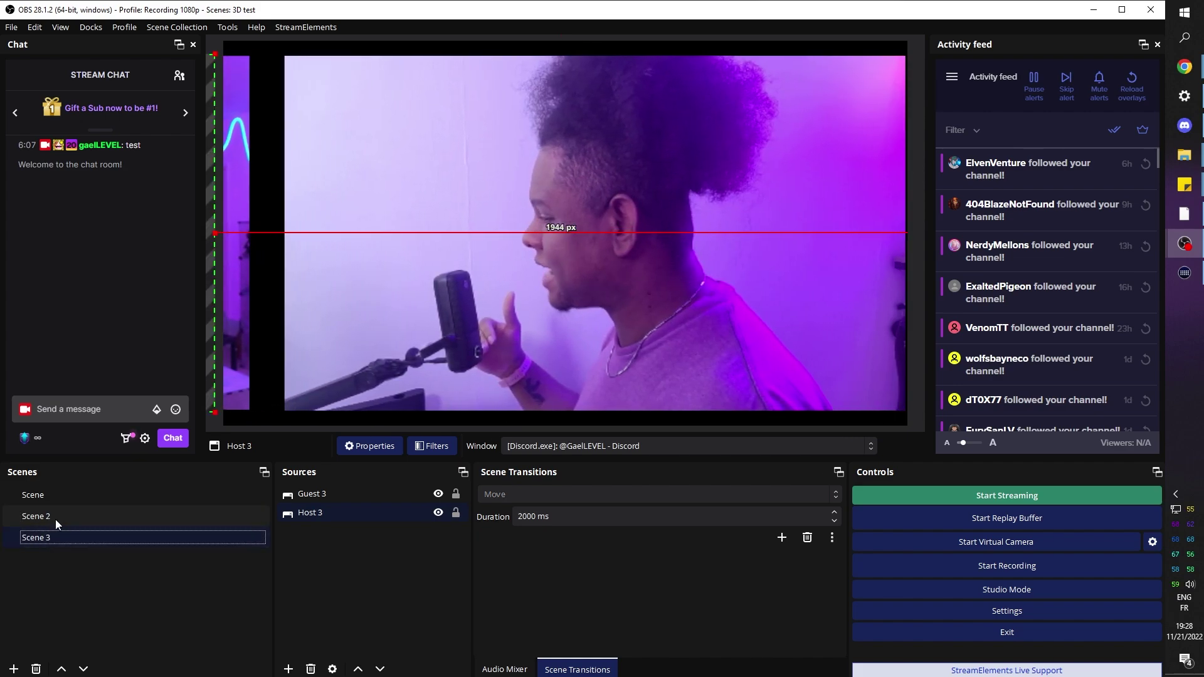
click(100, 495)
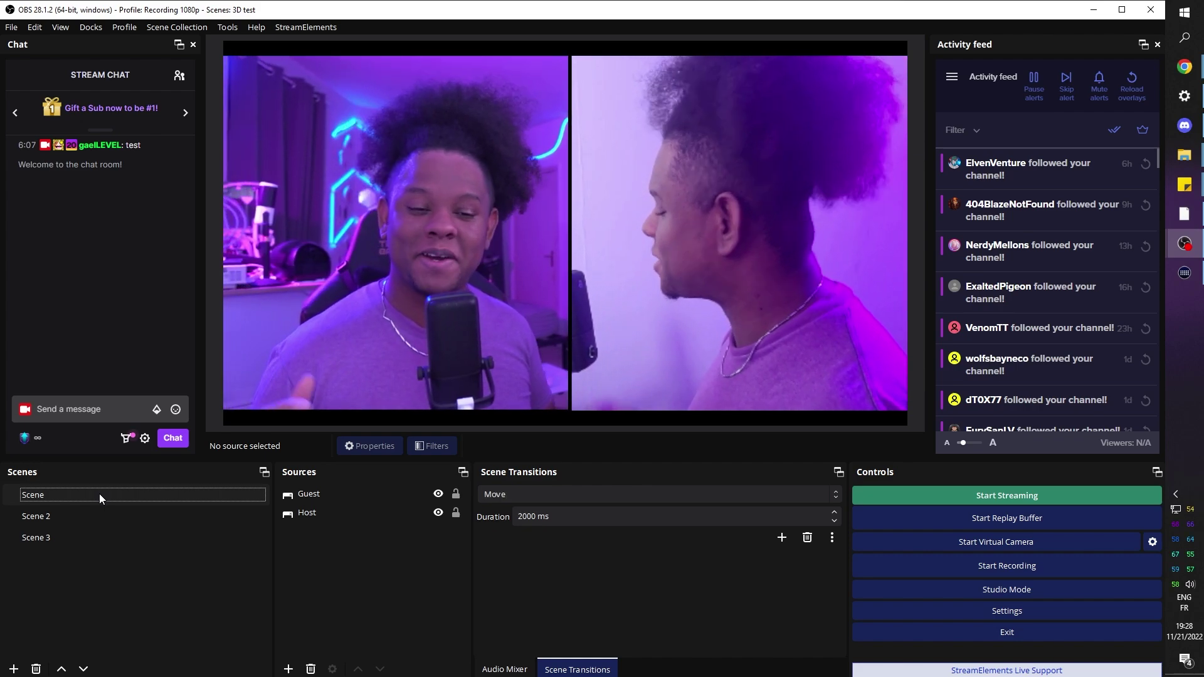
Check the transition override options assigned to Scene 2.
right_click(77, 516)
mouse_move(134, 470)
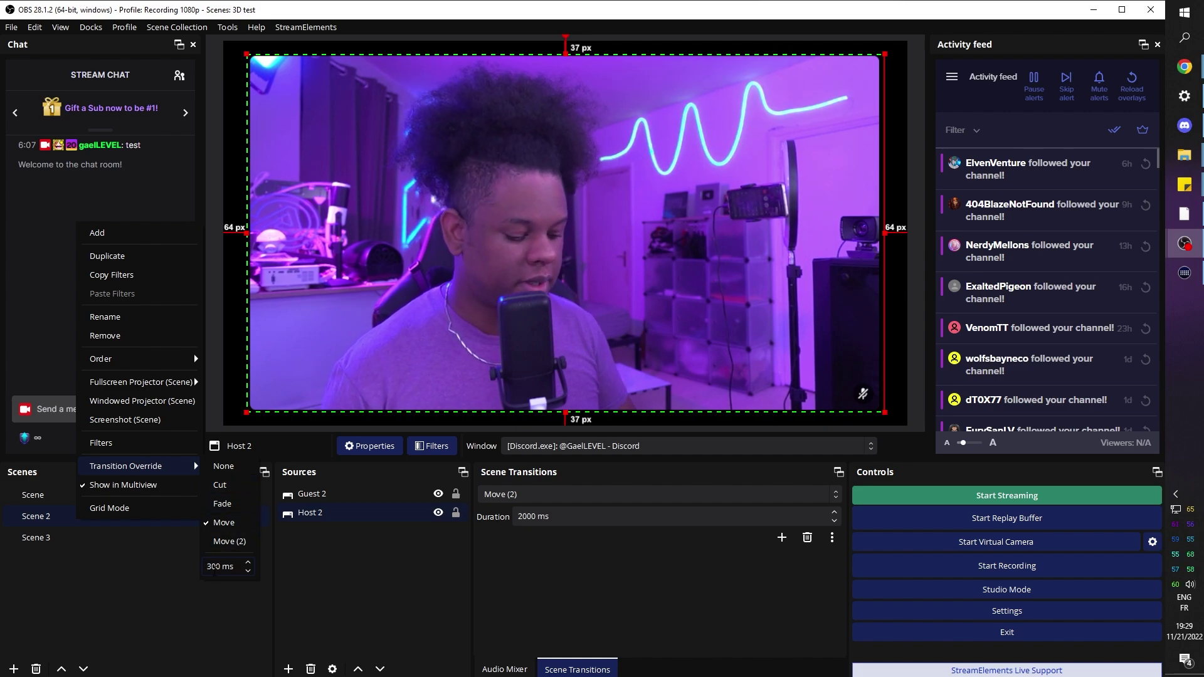
click(112, 578)
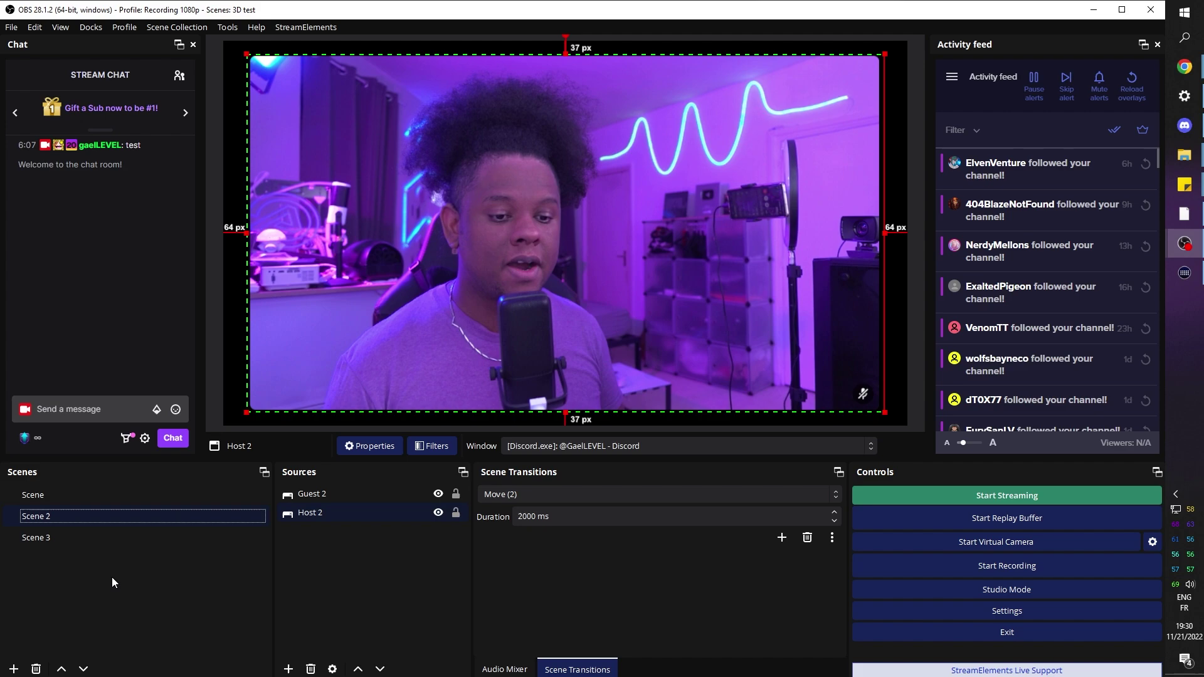
Play the scene changes from the split-screen scene through Scene 2 to Scene 3 using Move (2).
click(77, 494)
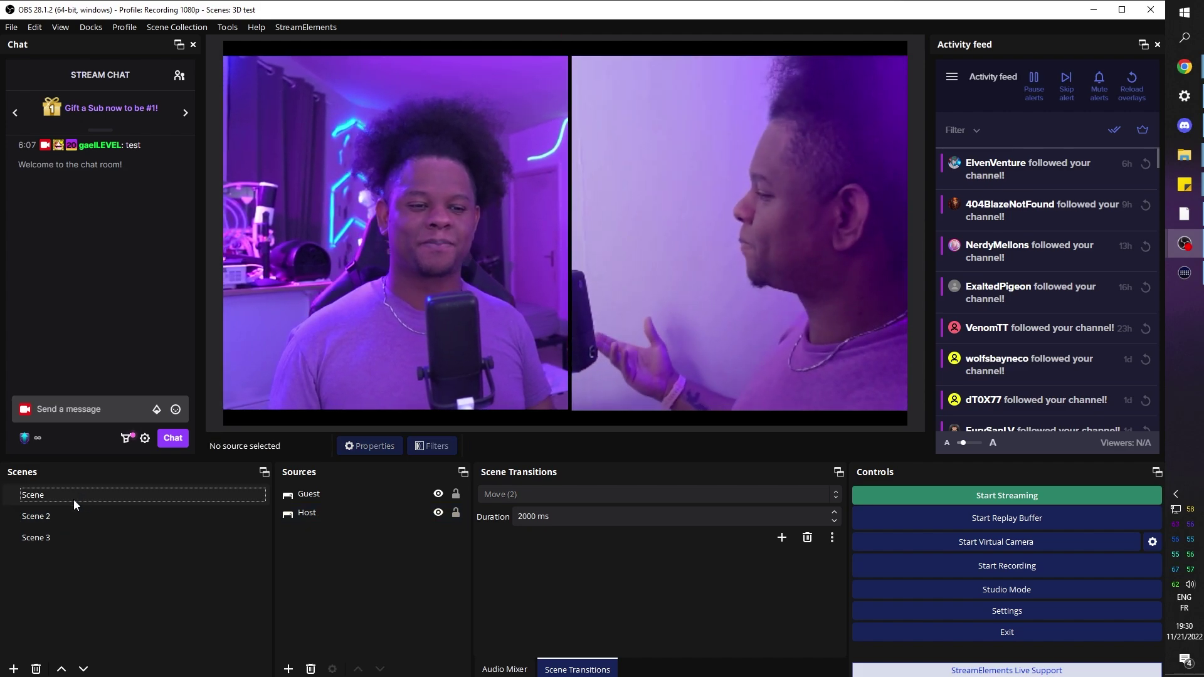
click(69, 513)
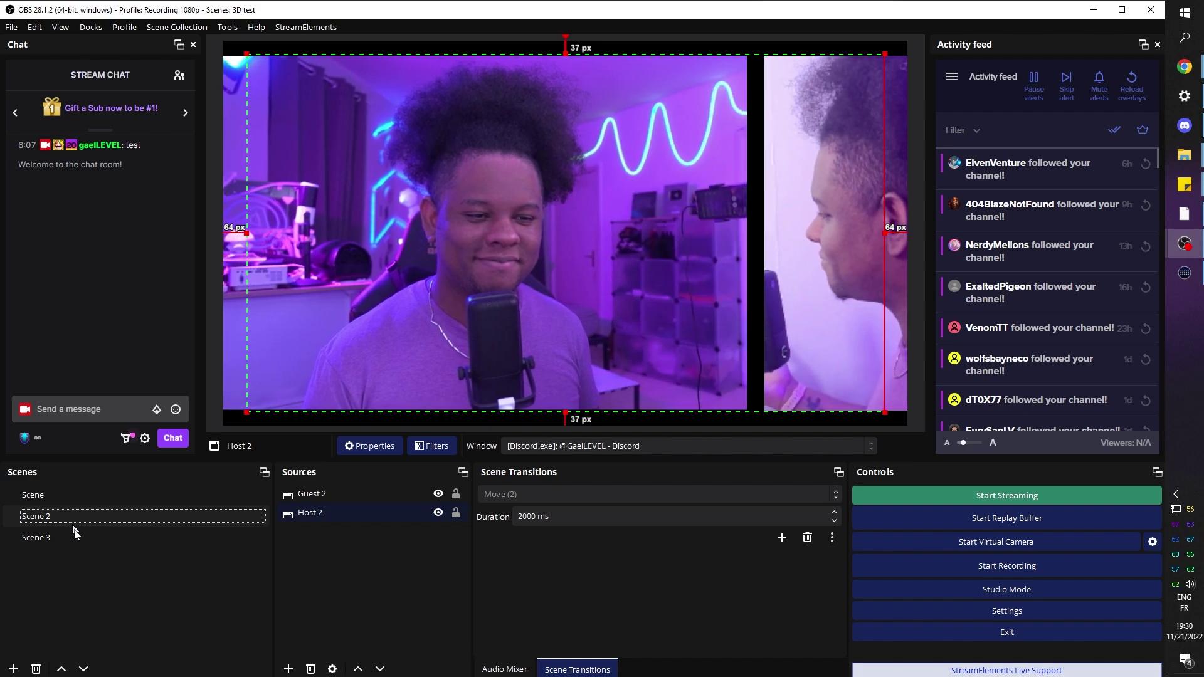
click(70, 536)
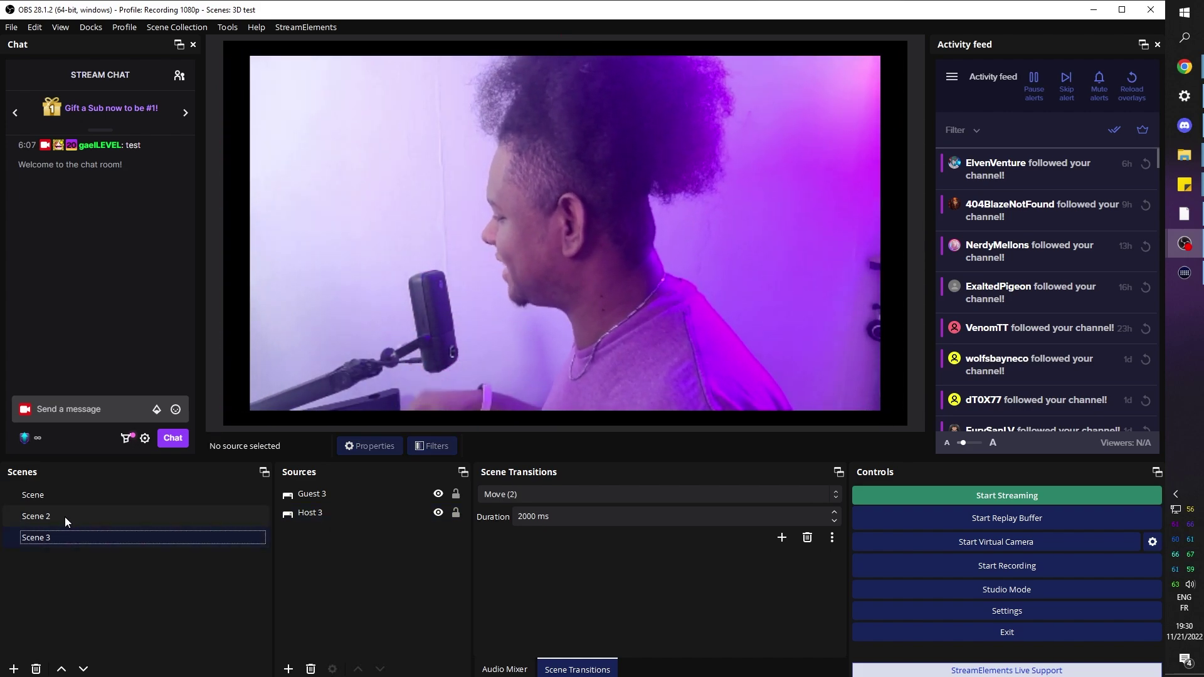
Preview the Move (2) transition by switching from Scene 3 to Scene 2, the split-screen scene, and back to Scene 2.
click(65, 516)
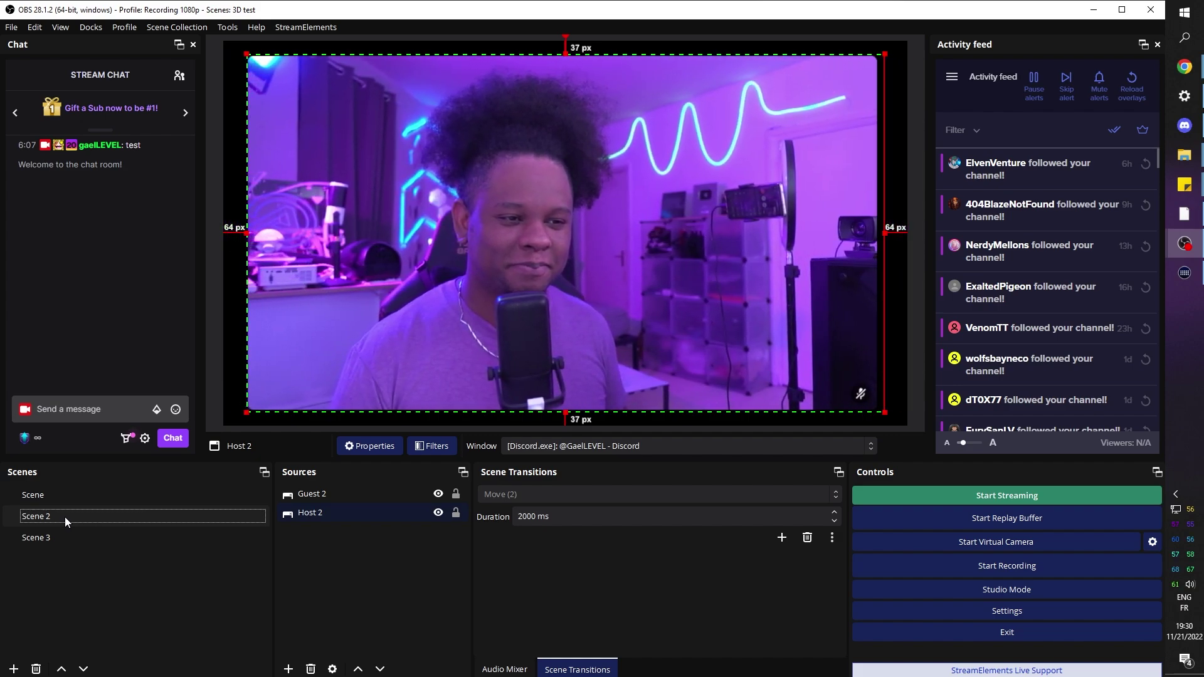
click(70, 499)
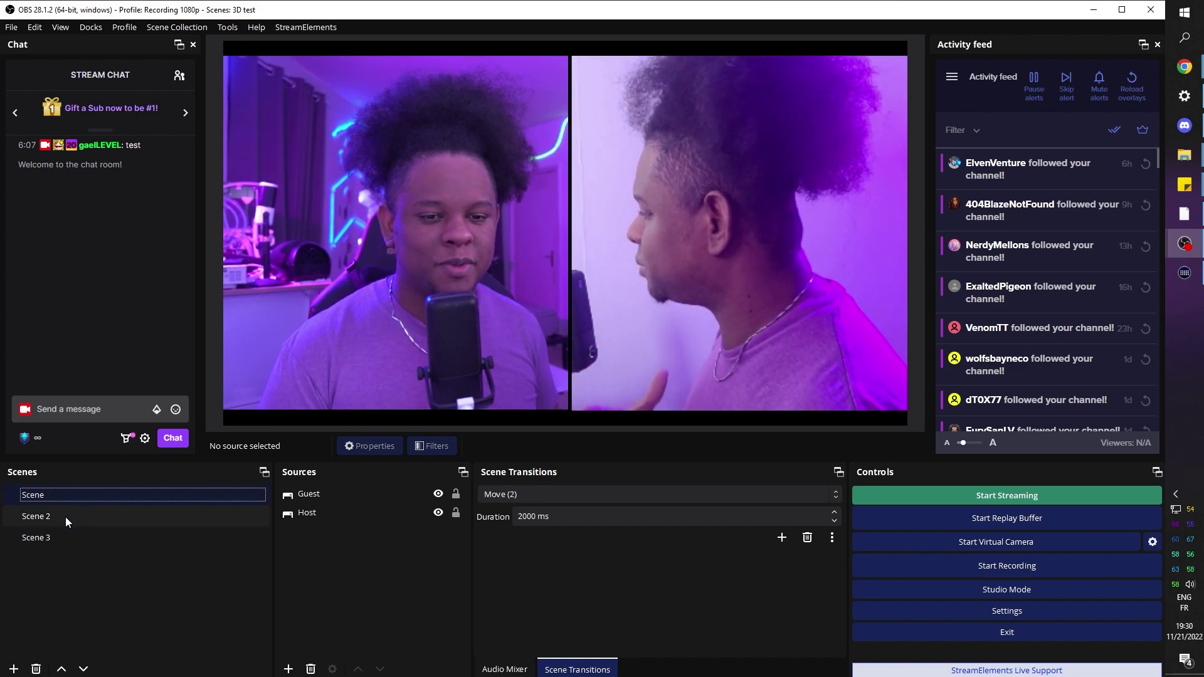
click(65, 517)
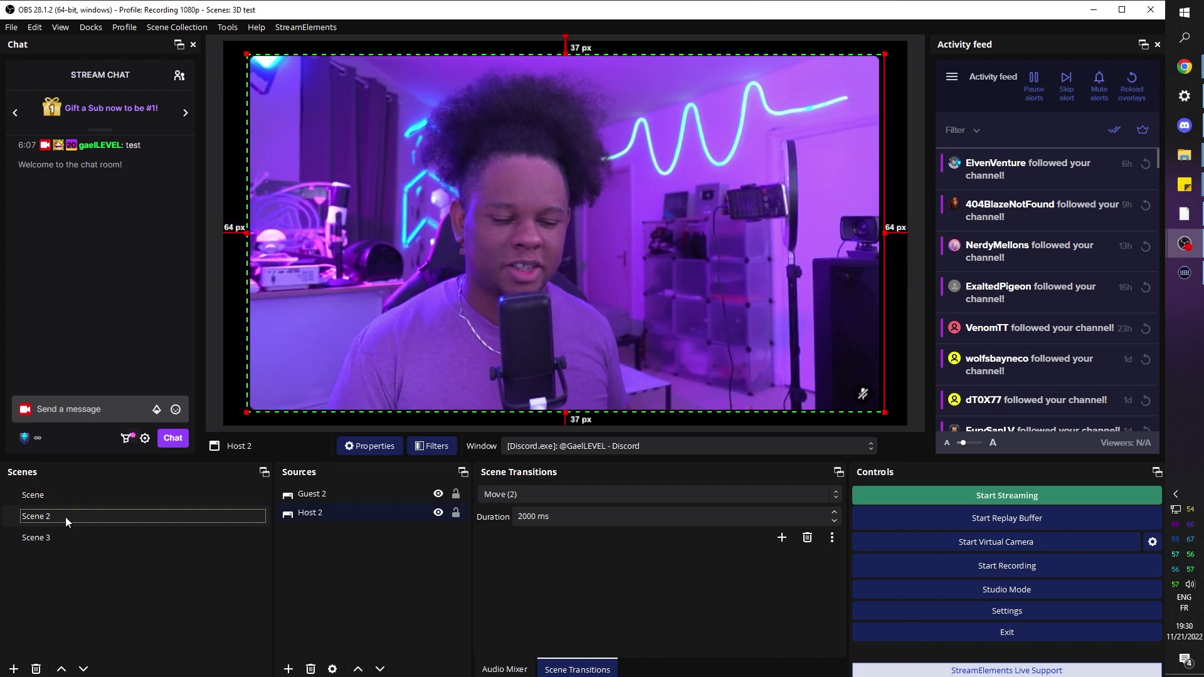
Set the transition override of Scene 3 to Move and check that option in its override list.
click(55, 535)
right_click(55, 534)
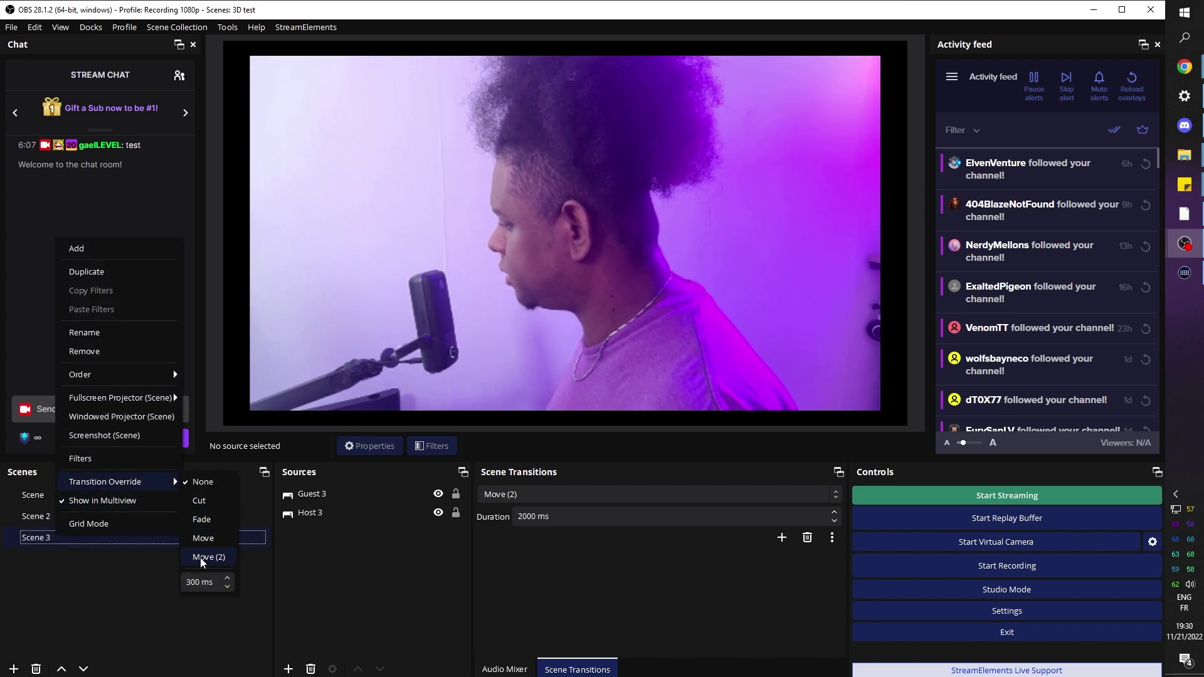
click(196, 544)
right_click(101, 538)
mouse_move(188, 486)
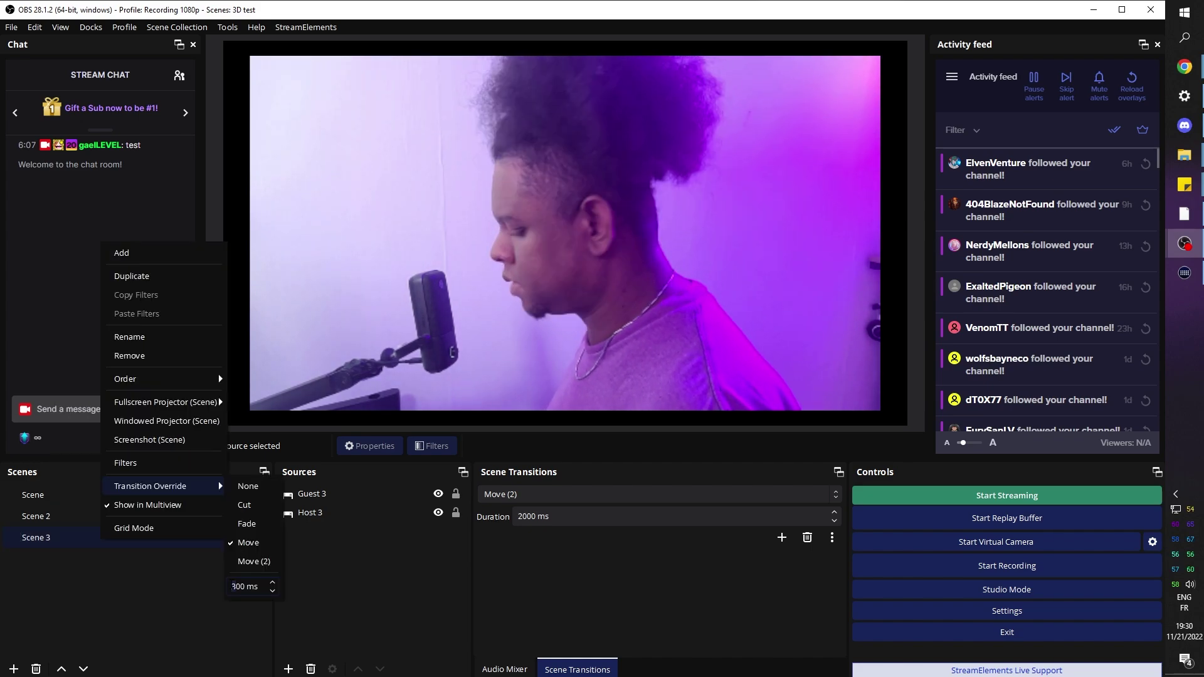
click(160, 578)
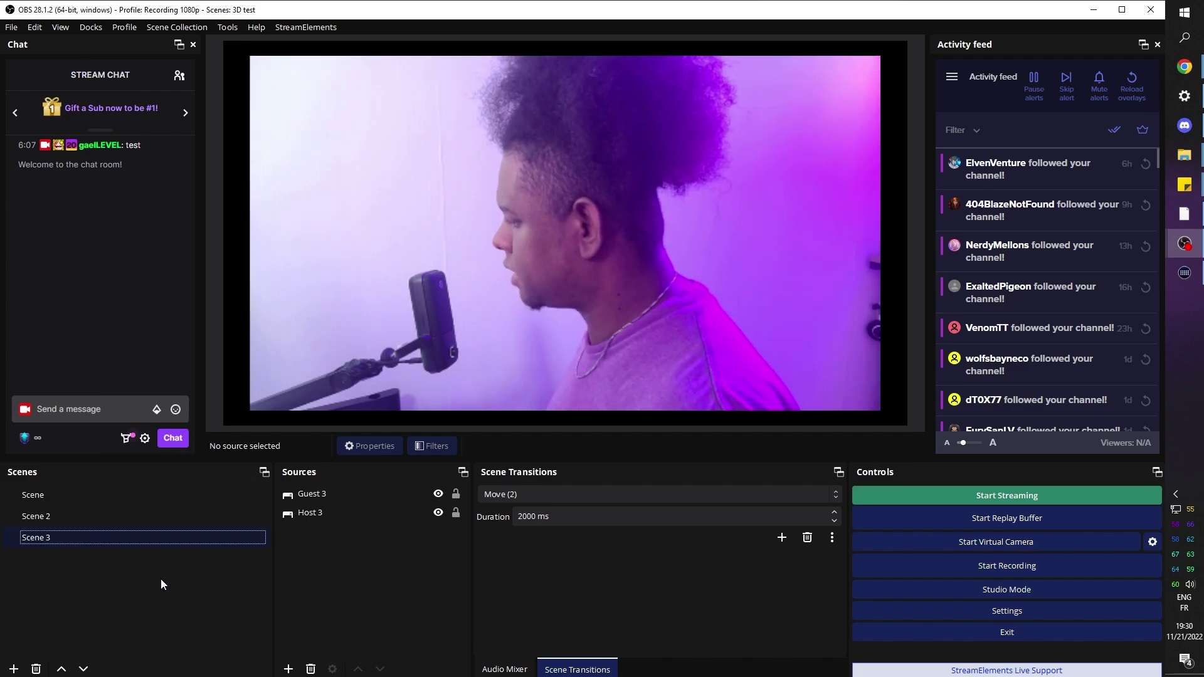
Test the Scene 3 override by switching to Scene 2, back to Scene 3, and finally to the split-screen scene.
click(42, 519)
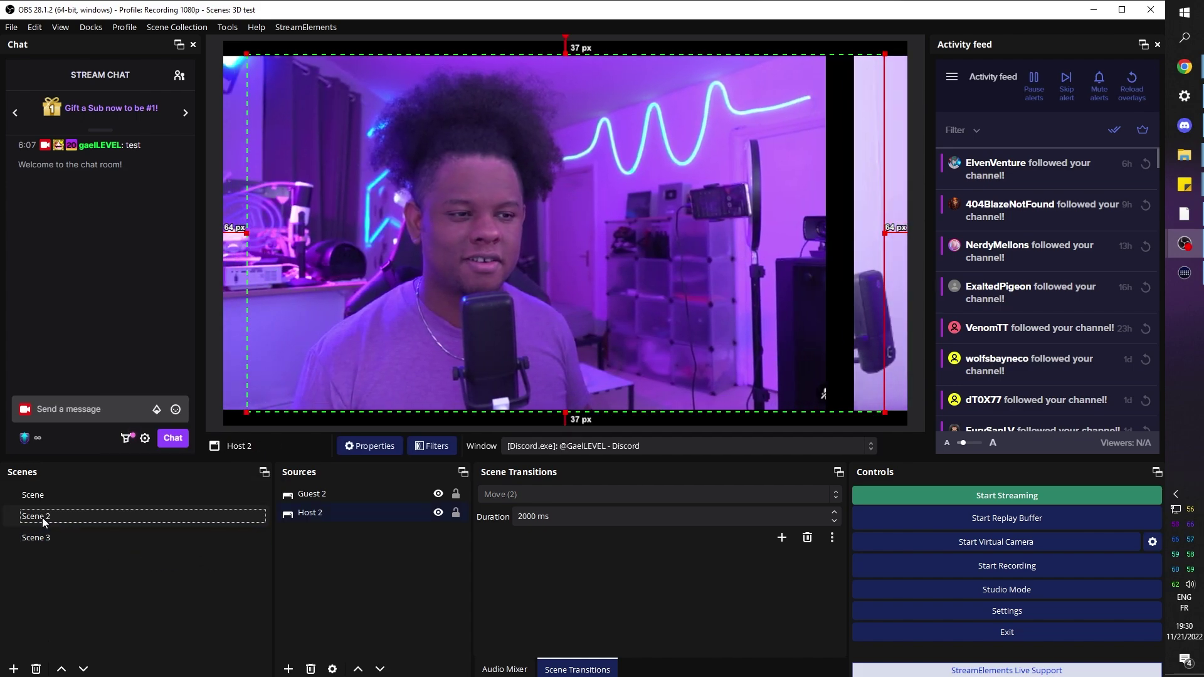
click(50, 538)
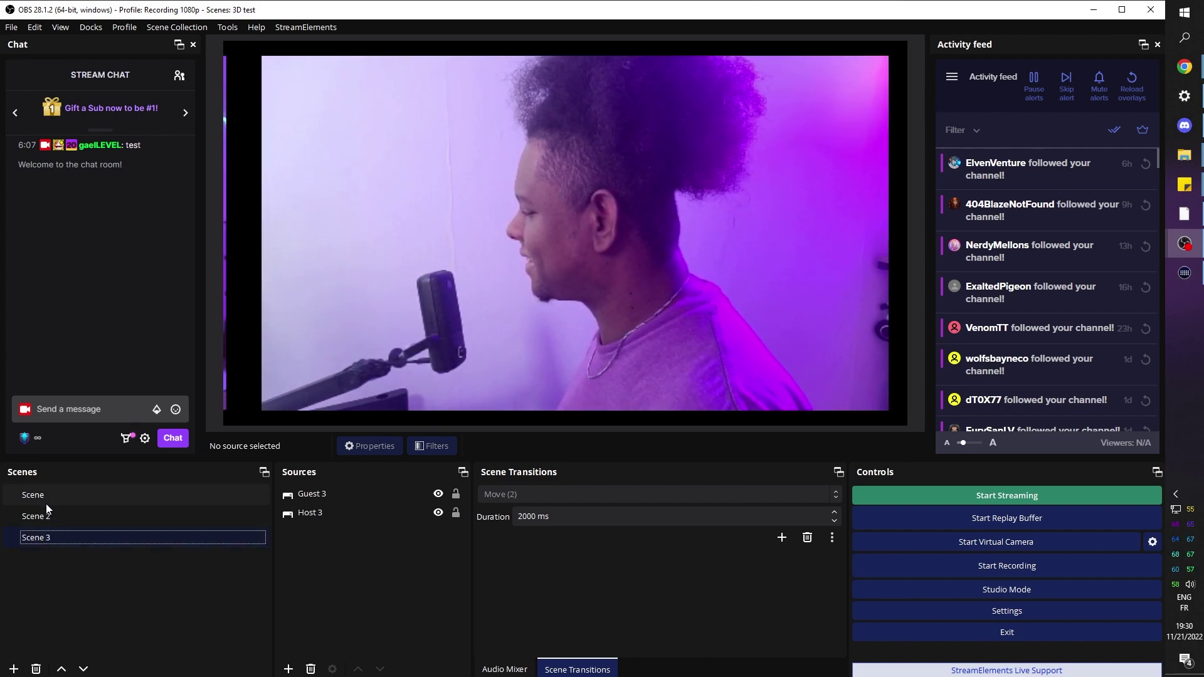
click(45, 500)
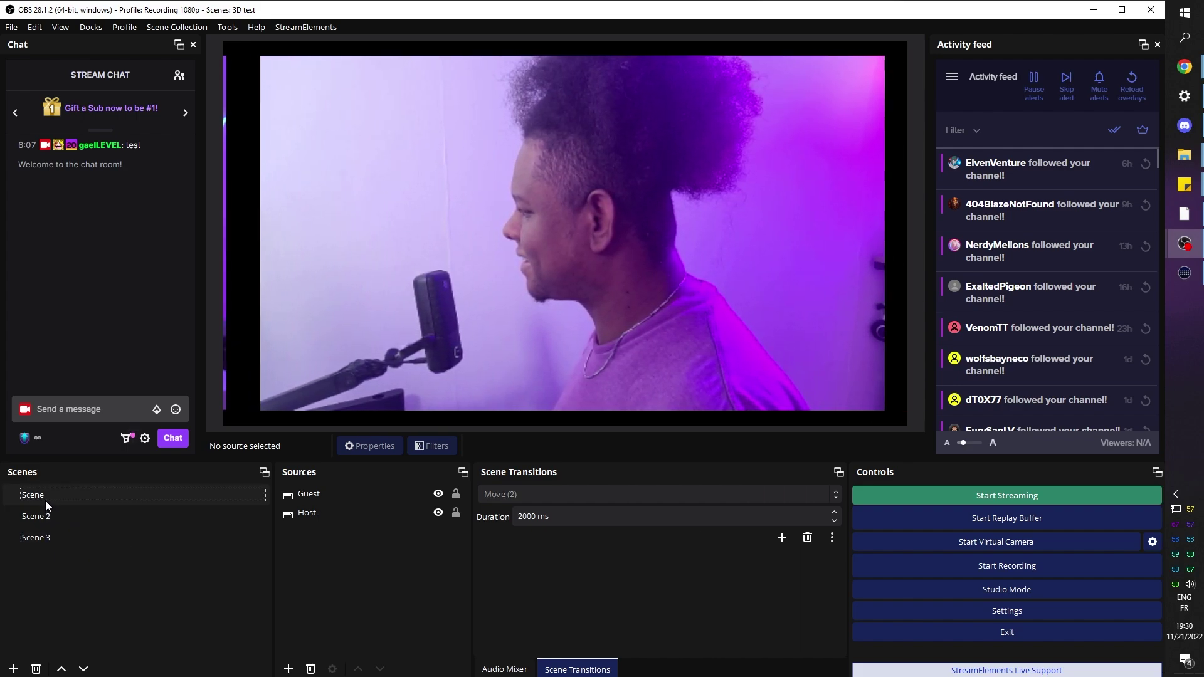